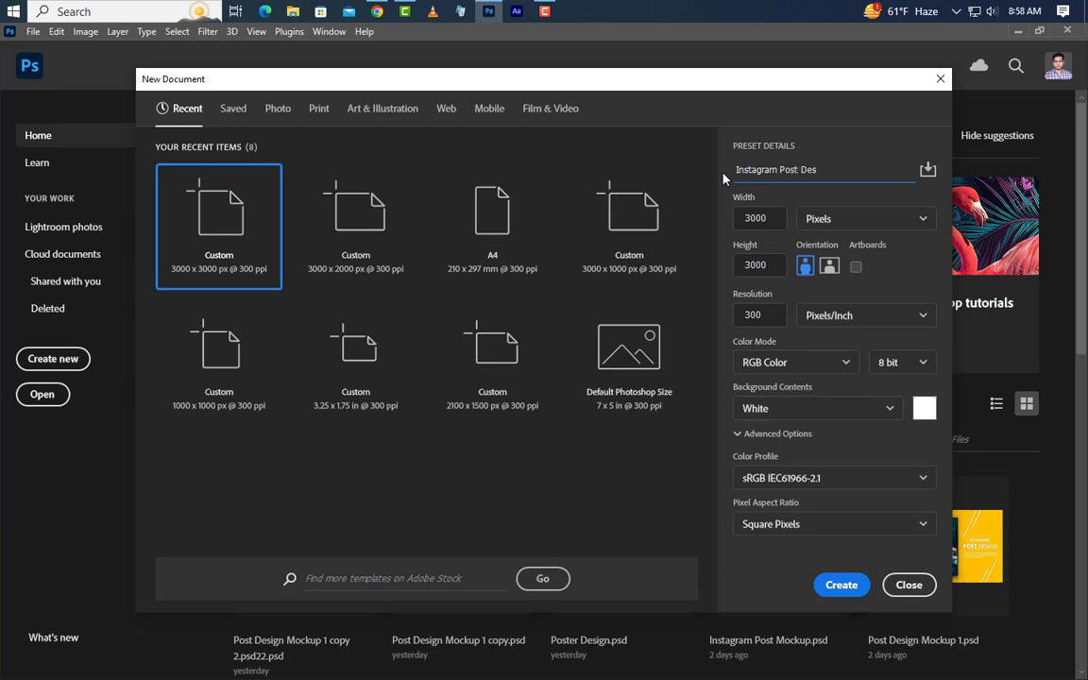
Create a 3000 x 3000 pixel RGB document at 300 pixels/inch with a white background, named Instagram Post Design
click(772, 222)
click(775, 318)
click(841, 584)
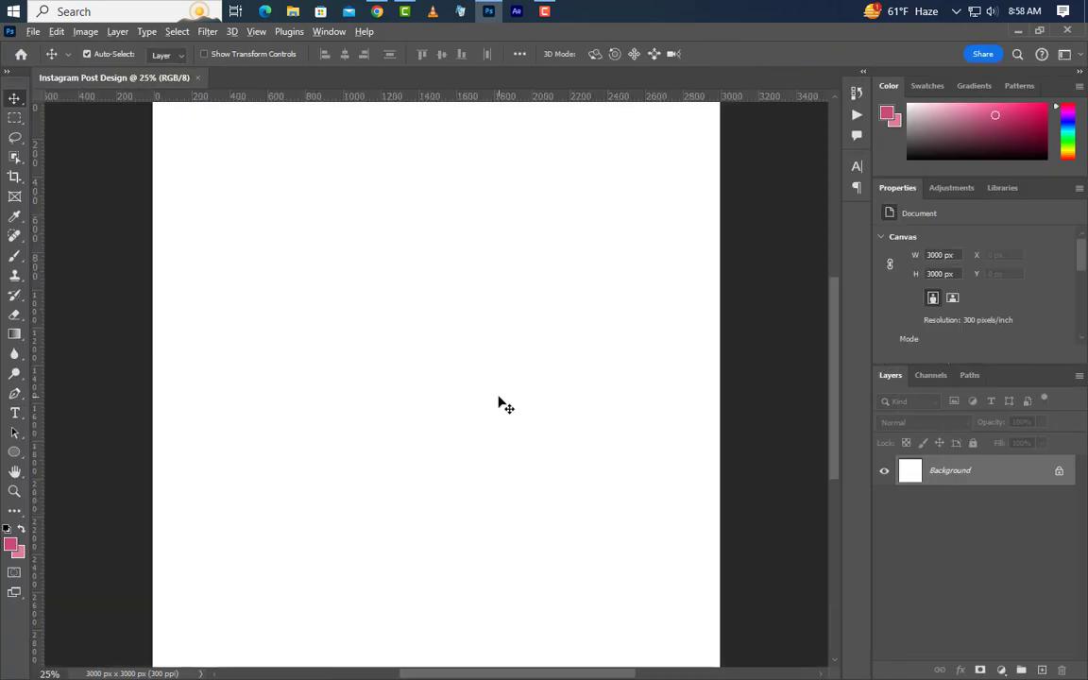
Add a cyan guide layout with 200 px margins on all four sides of the canvas
click(256, 32)
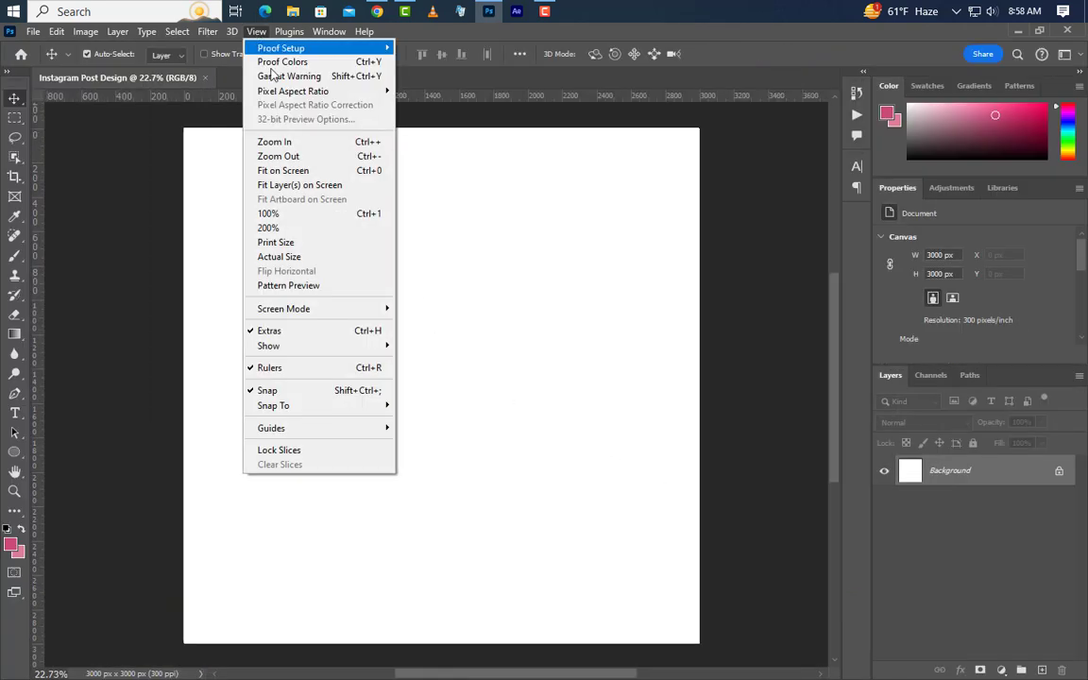
mouse_move(318, 432)
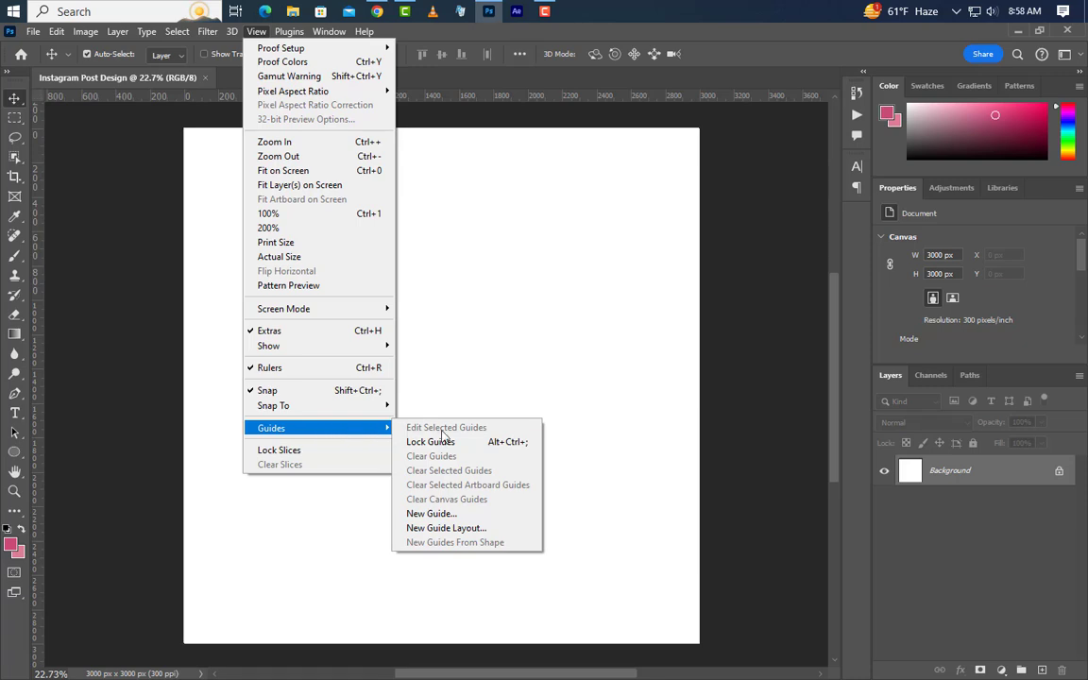
click(445, 528)
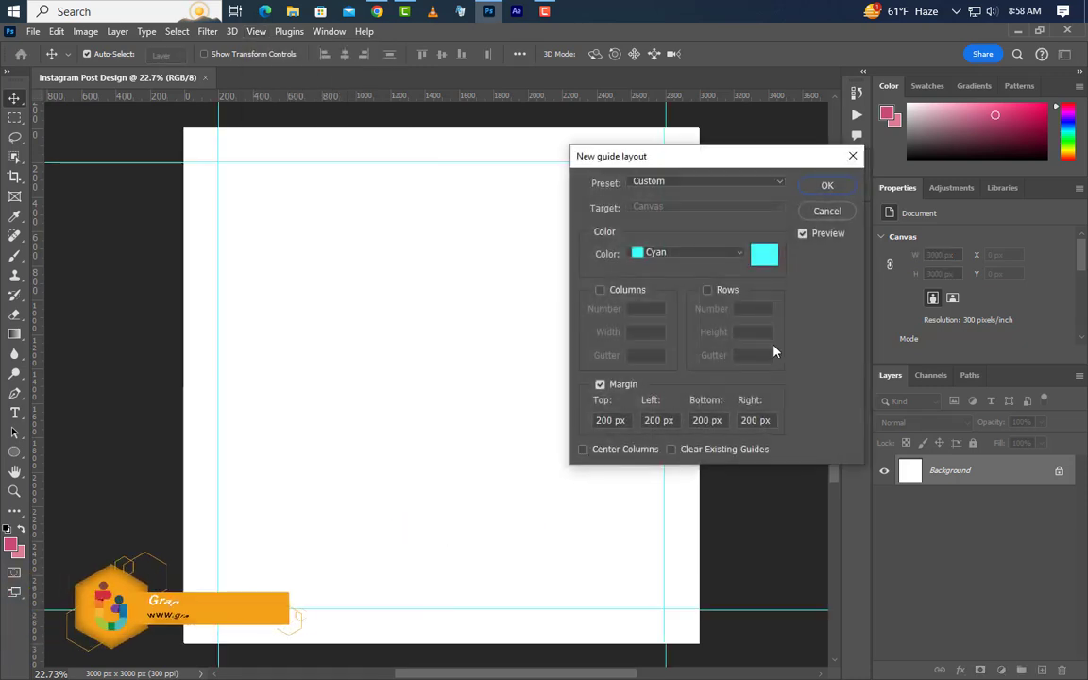
click(820, 186)
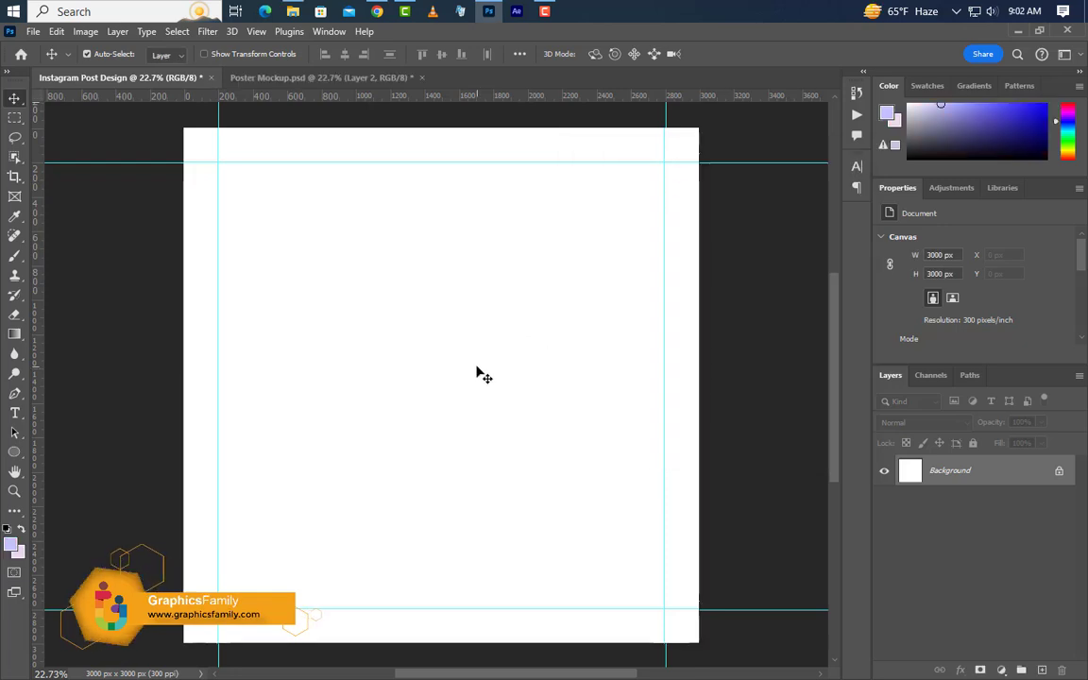
Add a solid color fill layer in lavender c4c0fd above the background
click(1002, 670)
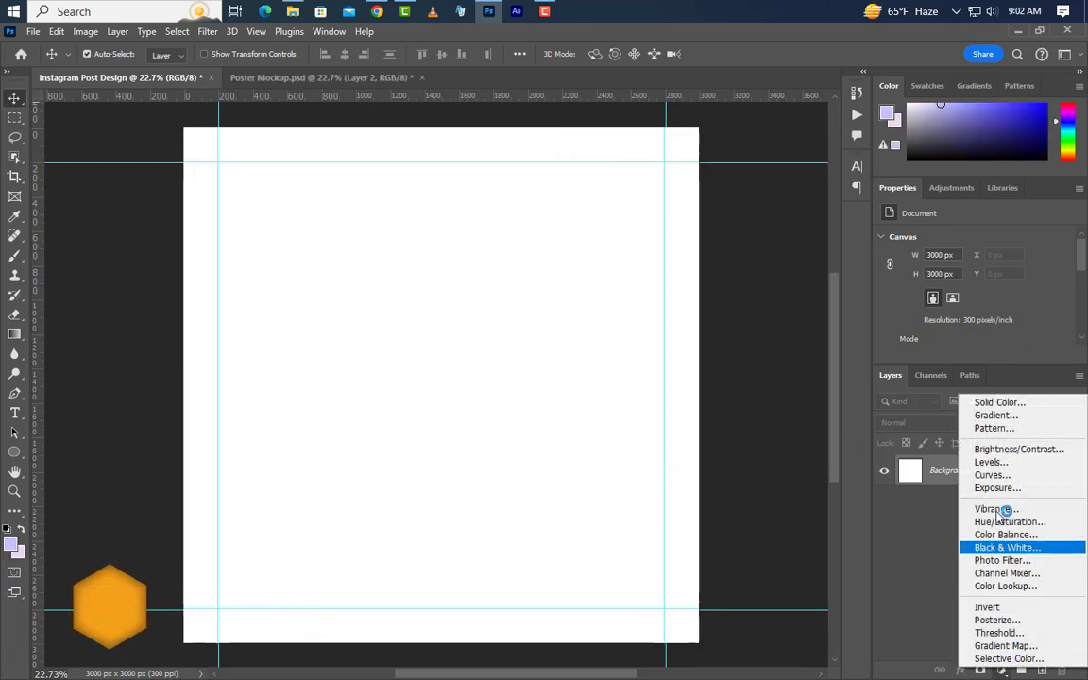
click(987, 403)
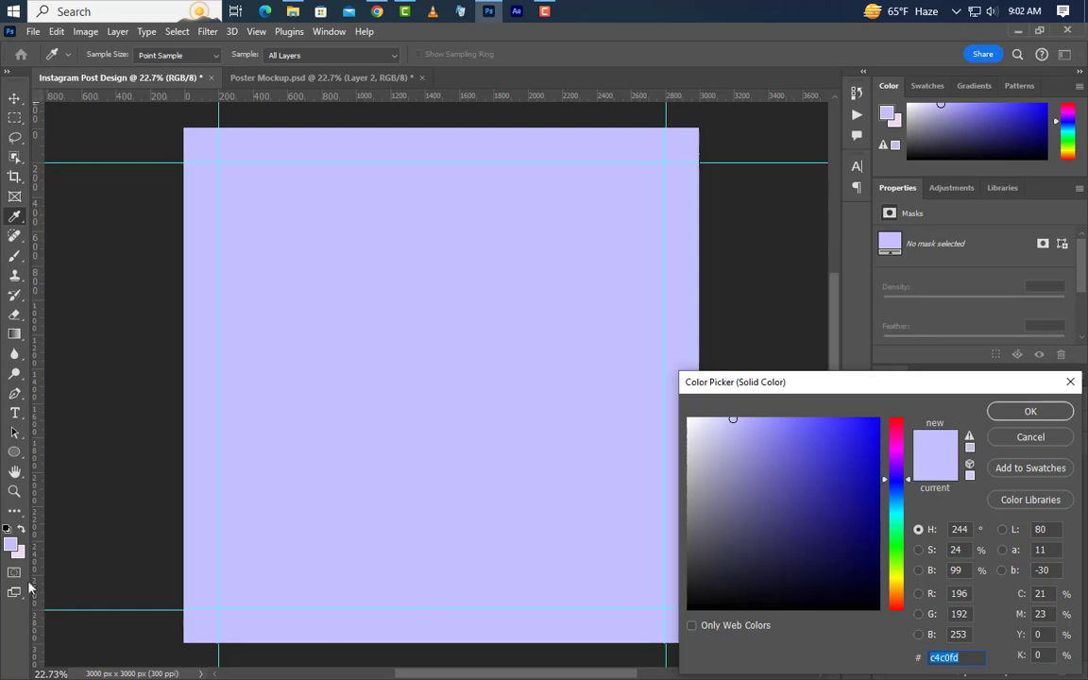
click(1028, 412)
Add a new layer and dab a soft 2200 px brush spot near the canvas's upper-right corner
click(1041, 670)
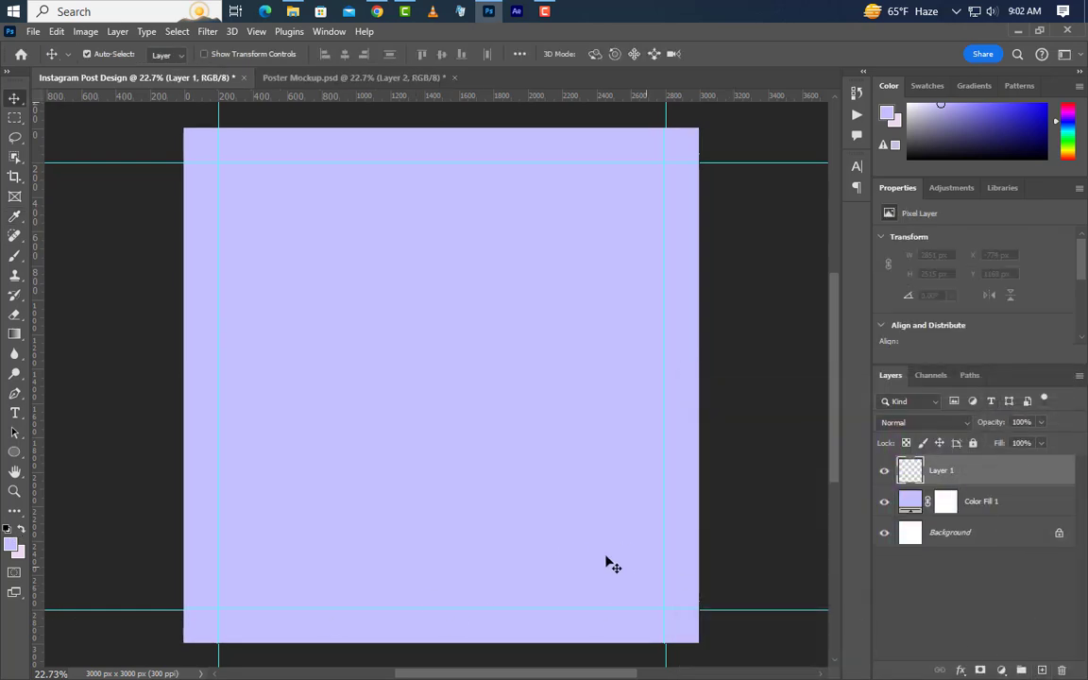
scroll(571, 552, down, 1)
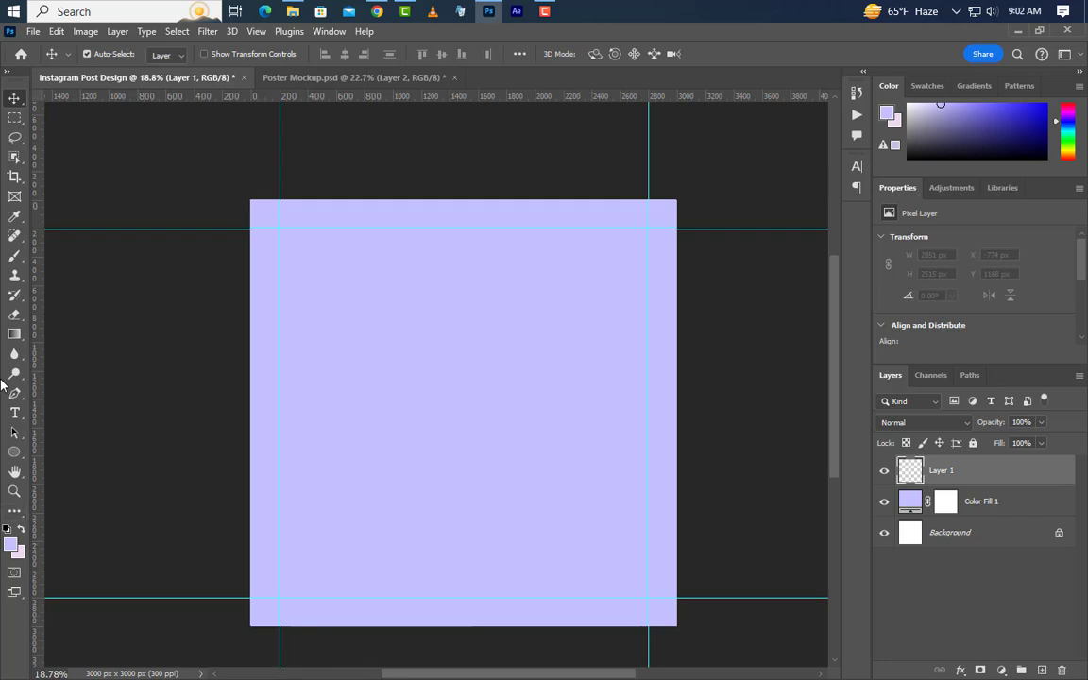
click(14, 255)
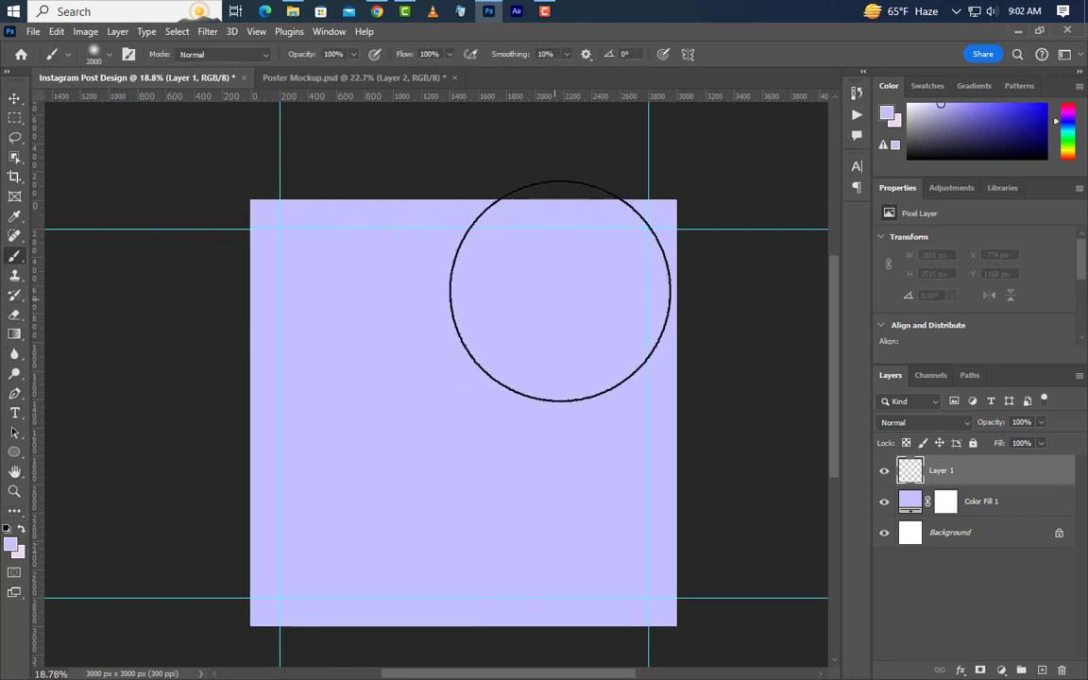
key(bracketright)
key(bracketright)
click(602, 275)
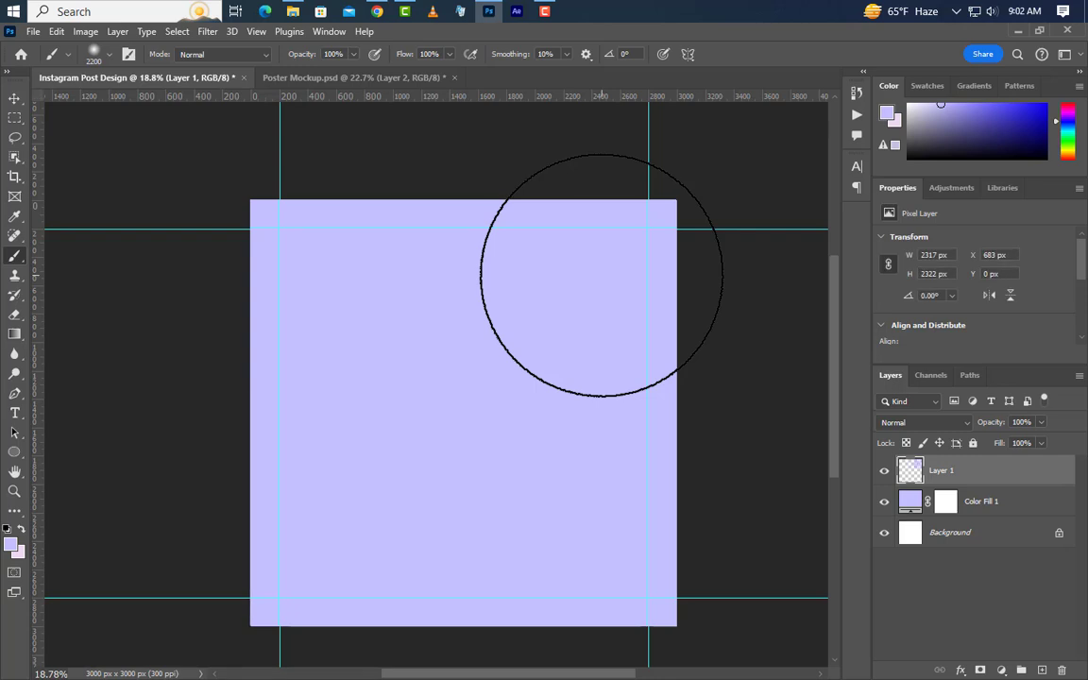
Apply a Color Overlay to the brush-spot layer in pale pink ecd8f1, sampled from the background color, at 100% opacity
double_click(1059, 477)
click(558, 522)
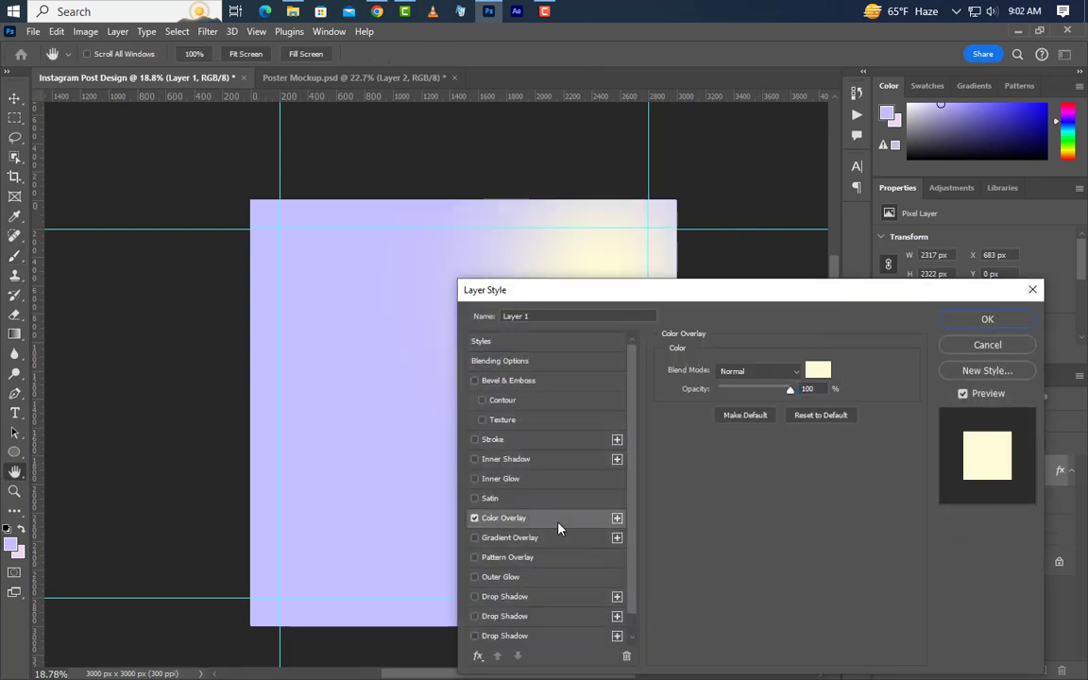
click(813, 371)
click(21, 554)
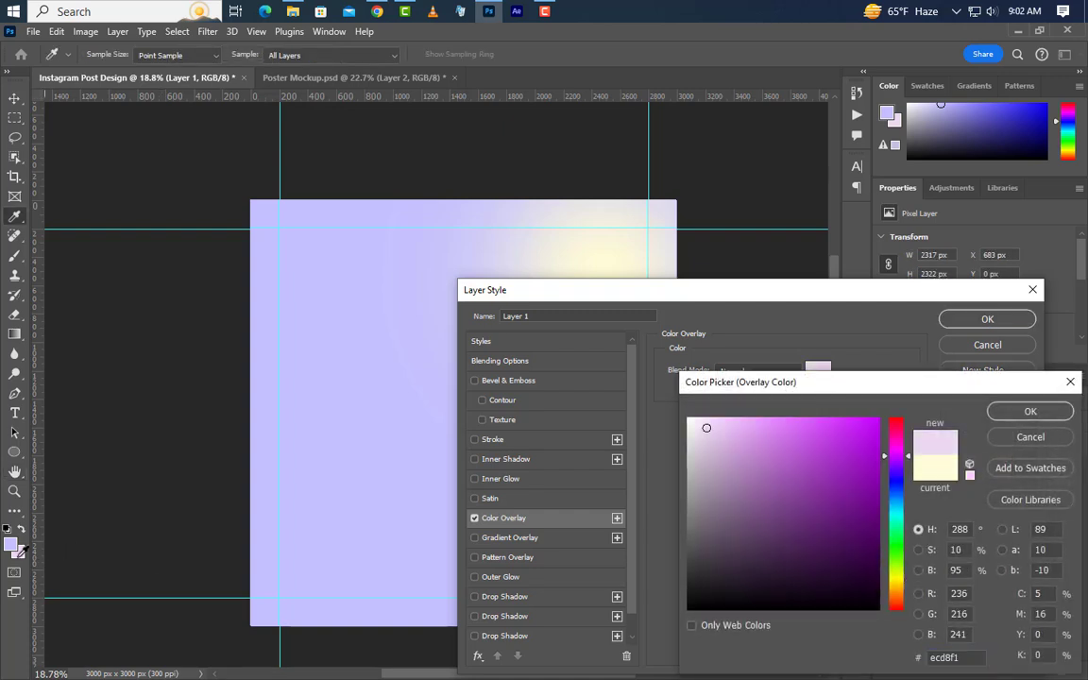
click(1020, 412)
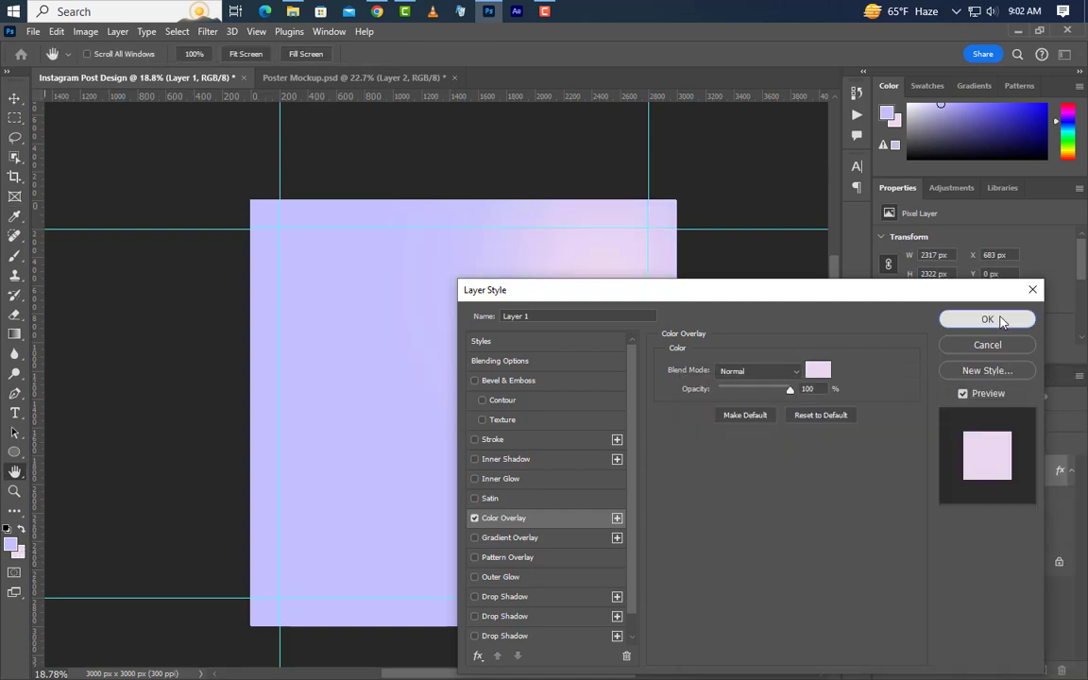
click(987, 318)
Scale the pink glow to about 148.6% toward the lower left and nudge it slightly upward
key(b)
key(ctrl+t)
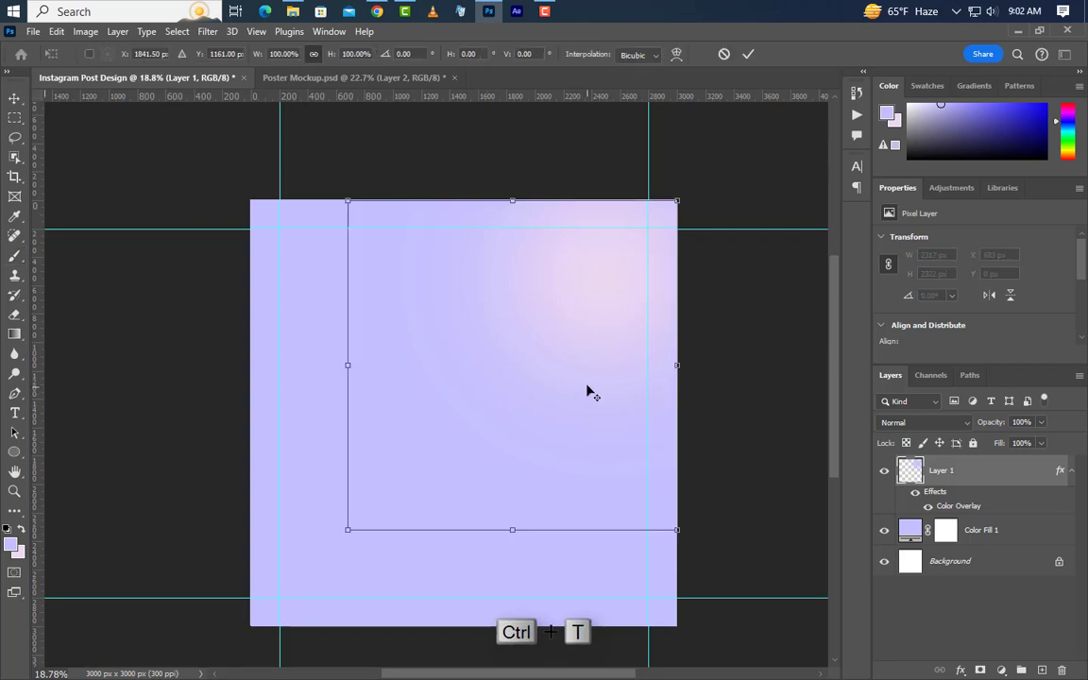
scroll(587, 389, down, 3)
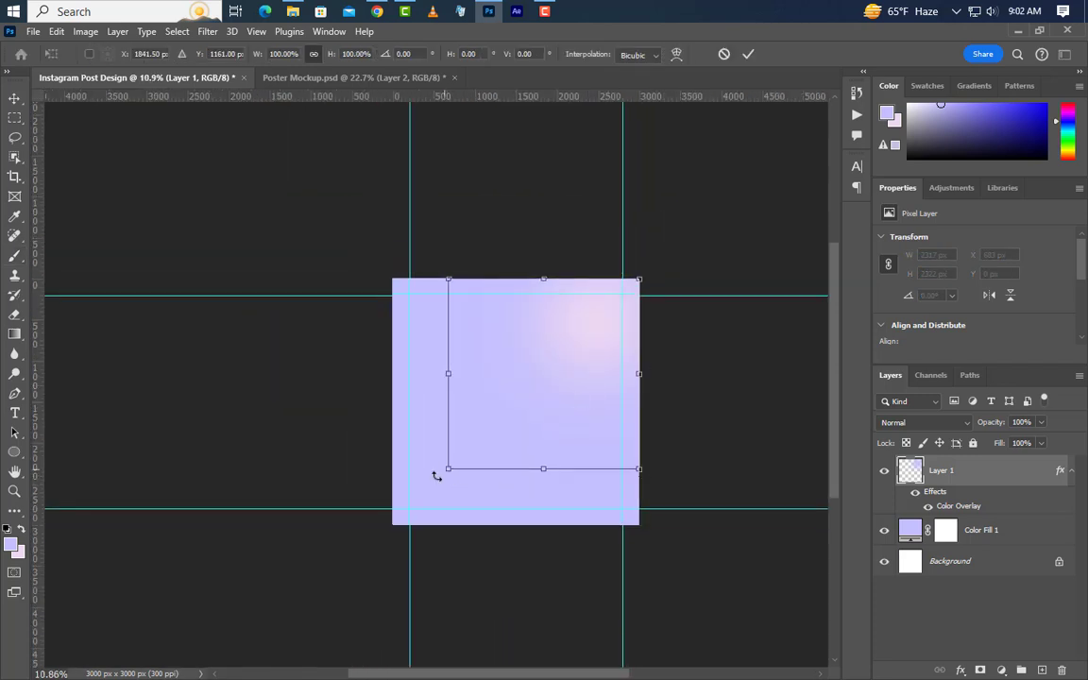
drag(439, 475, 354, 563)
drag(507, 451, 507, 444)
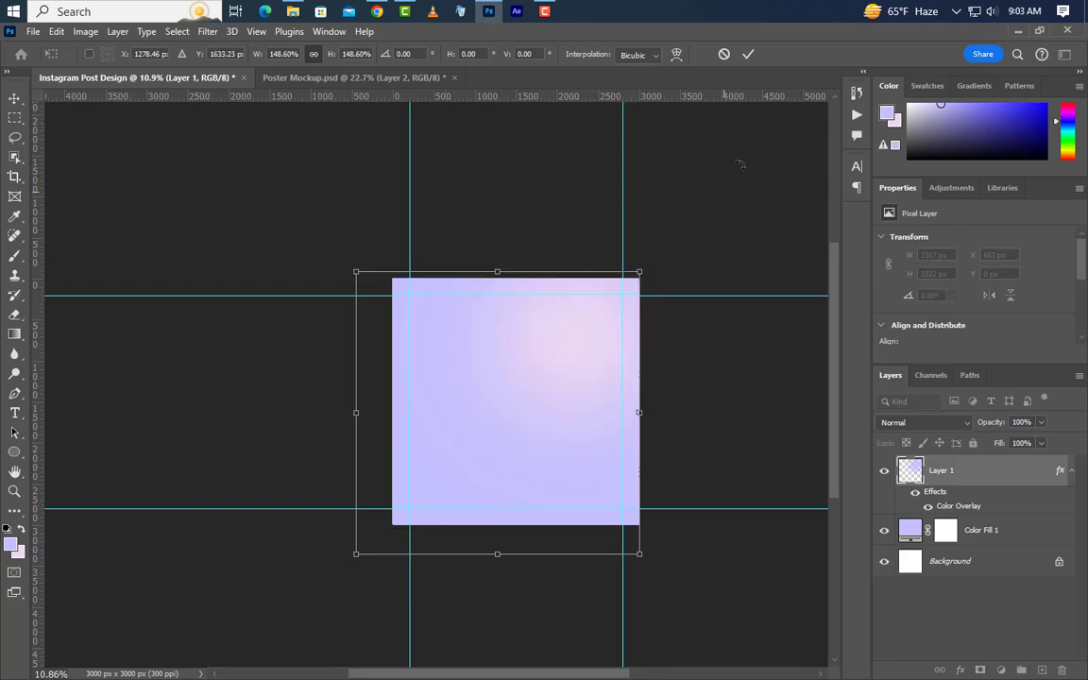
click(748, 54)
Dab a second soft 2200 px glow on the same layer at the canvas's lower-left corner
key(b)
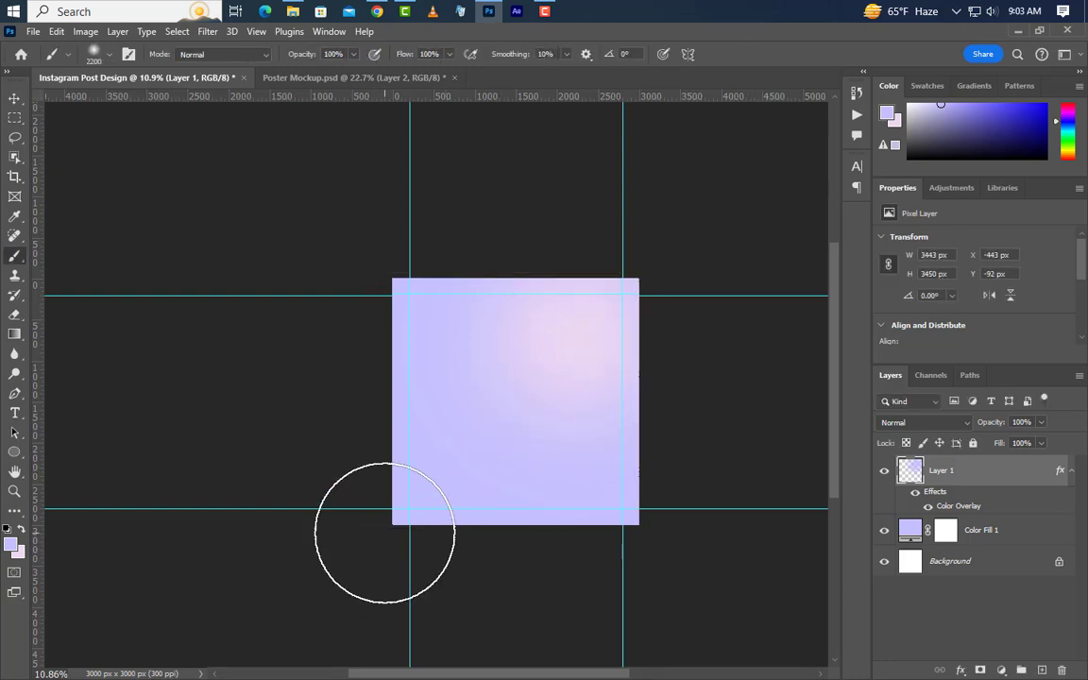
click(395, 522)
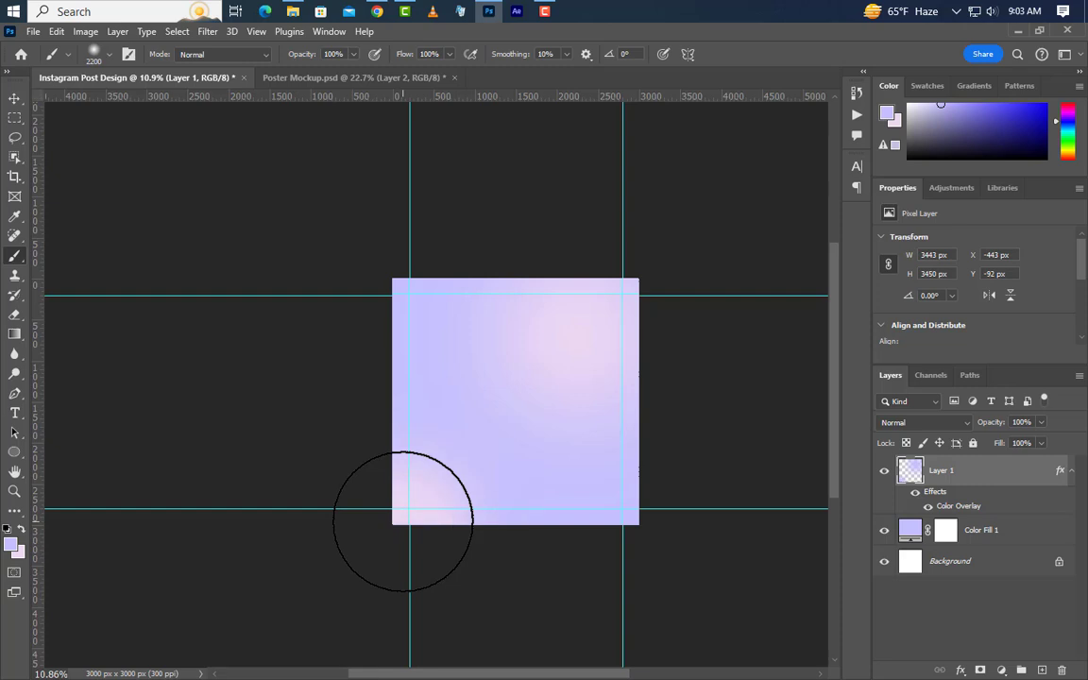
scroll(612, 422, up, 7)
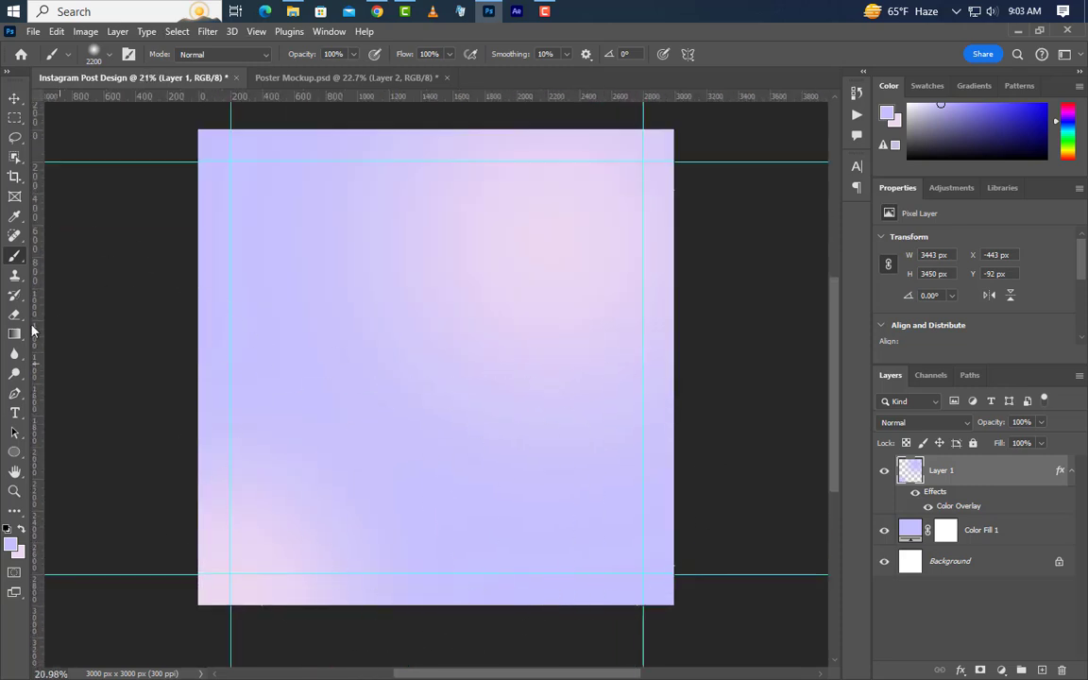
click(14, 97)
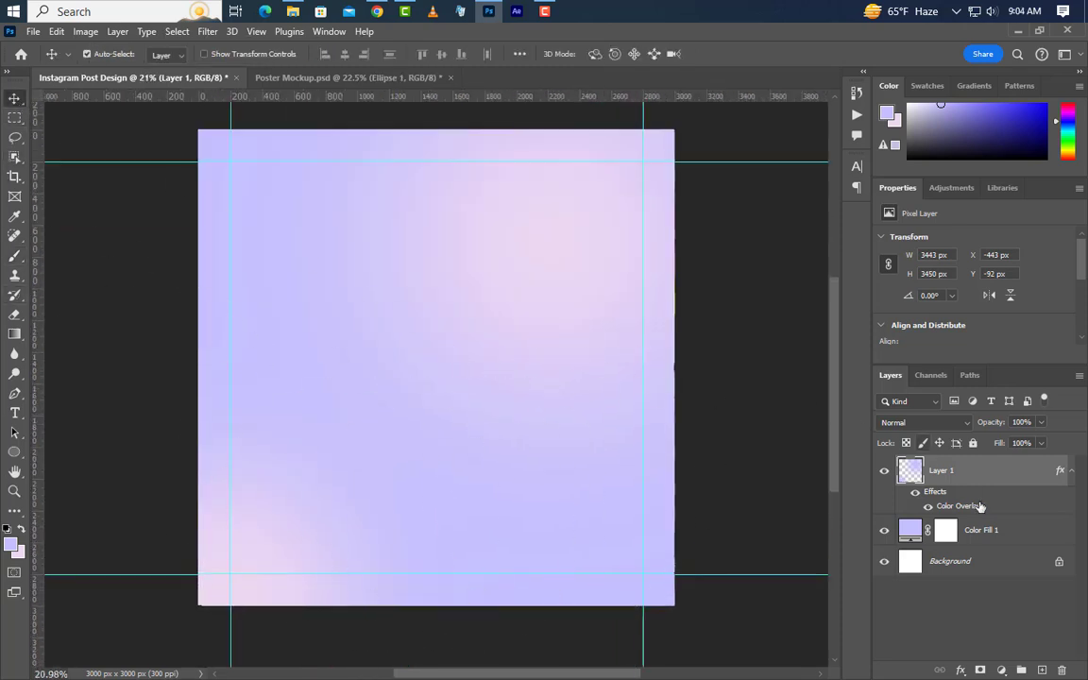
Add a new layer and draw a dark blue circle about 1862 px wide over the canvas middle
click(1042, 670)
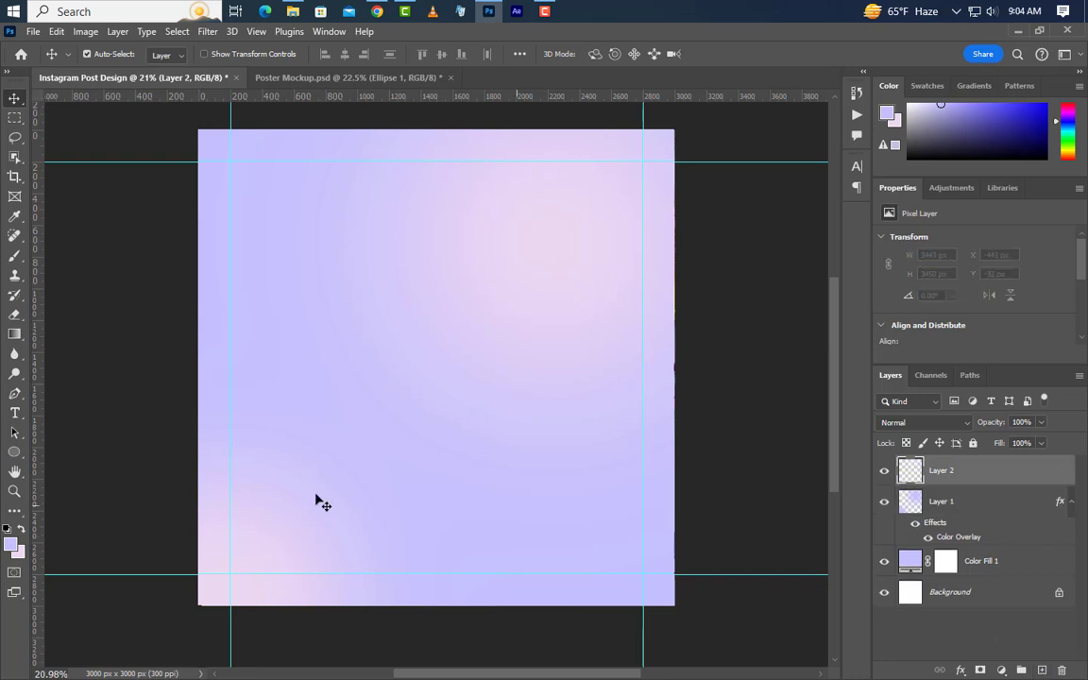
click(13, 456)
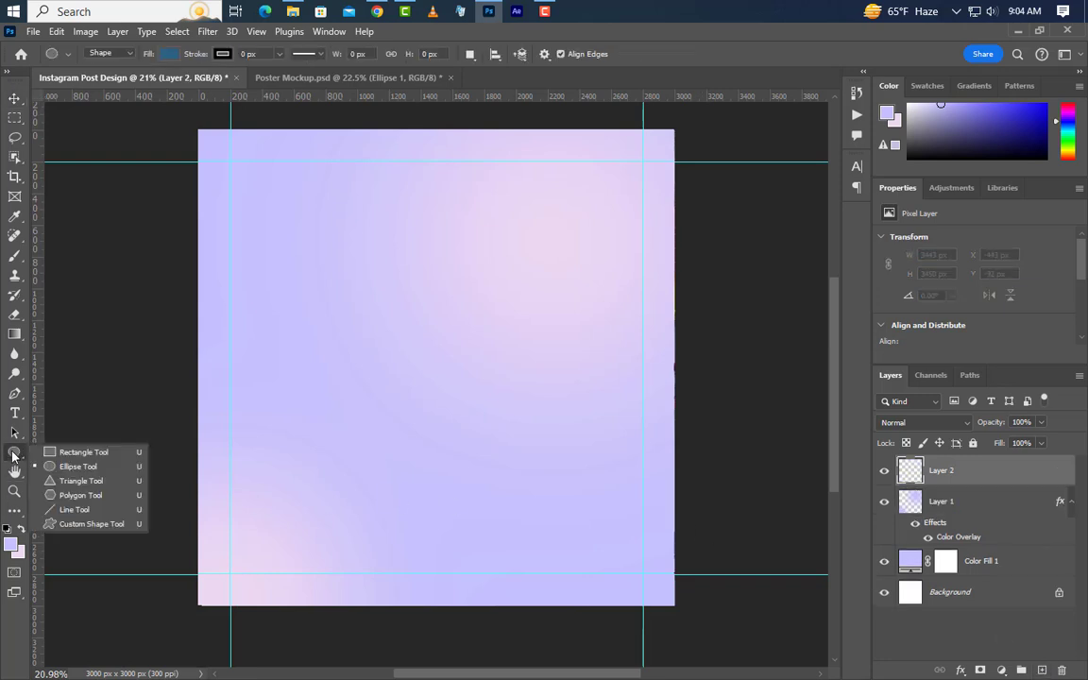
click(71, 425)
drag(282, 209, 573, 517)
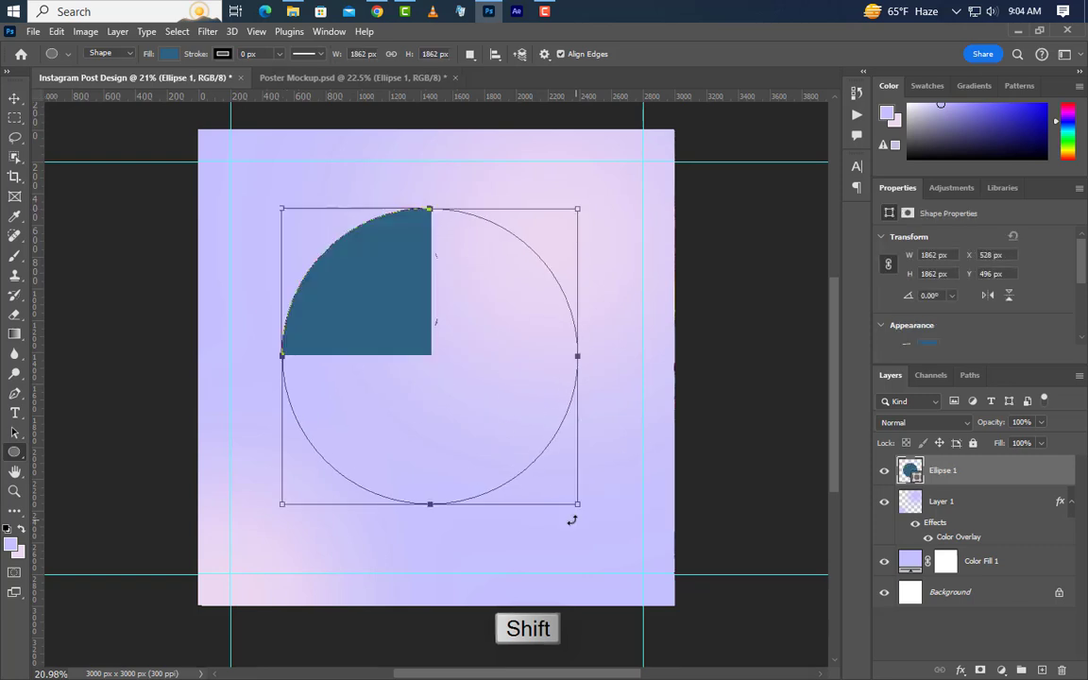
Set the circle's linked width and height to 2850 px
click(889, 267)
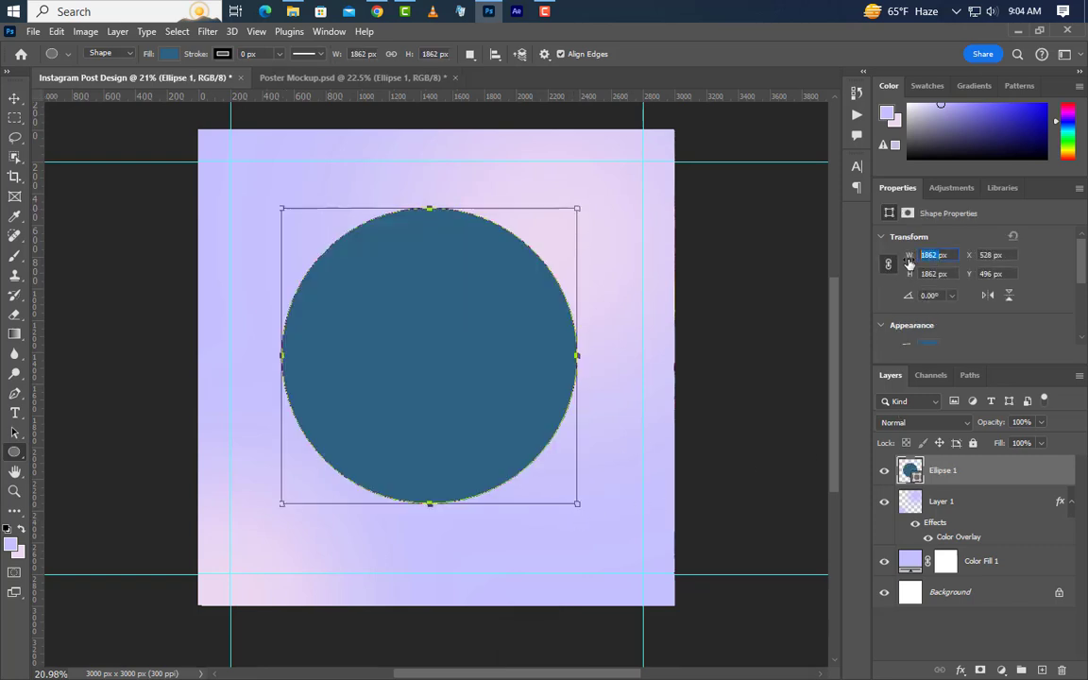
text(2850)
key(Return)
Center the circle horizontally and vertically on the whole canvas, and clear the selection
key(ctrl+a)
click(13, 98)
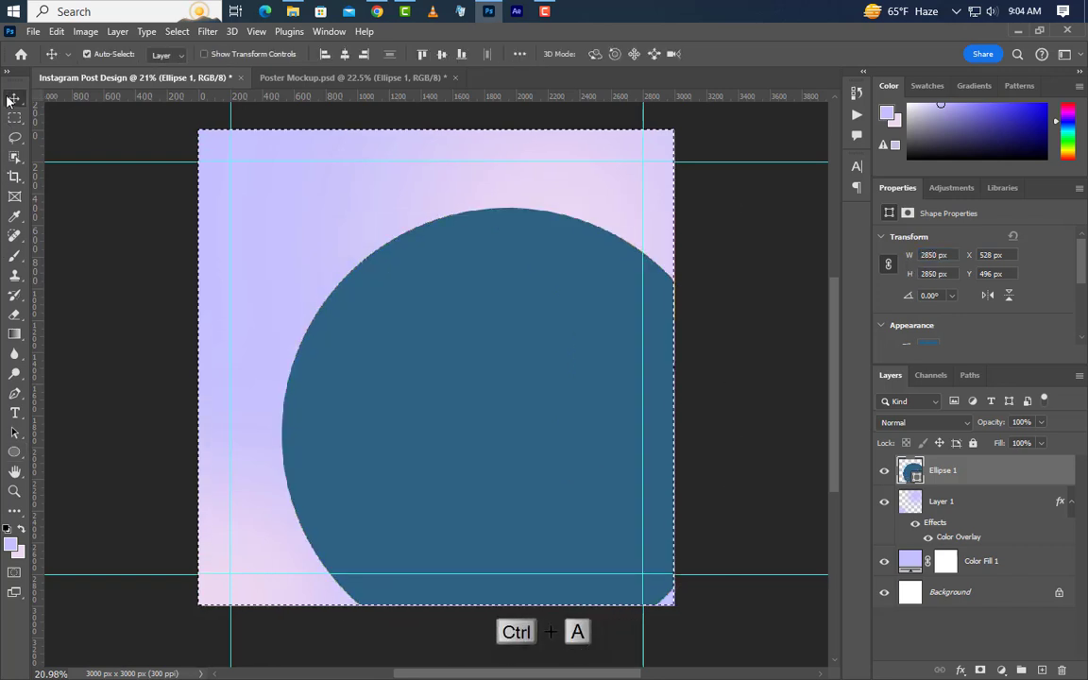
click(344, 53)
click(441, 53)
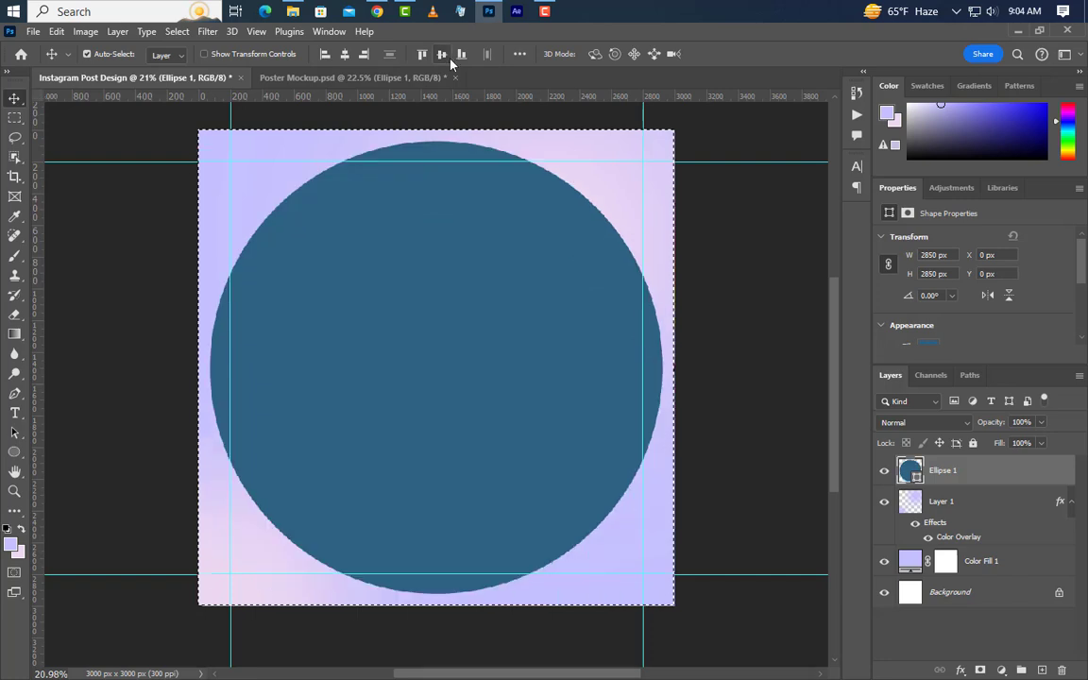
key(ctrl+d)
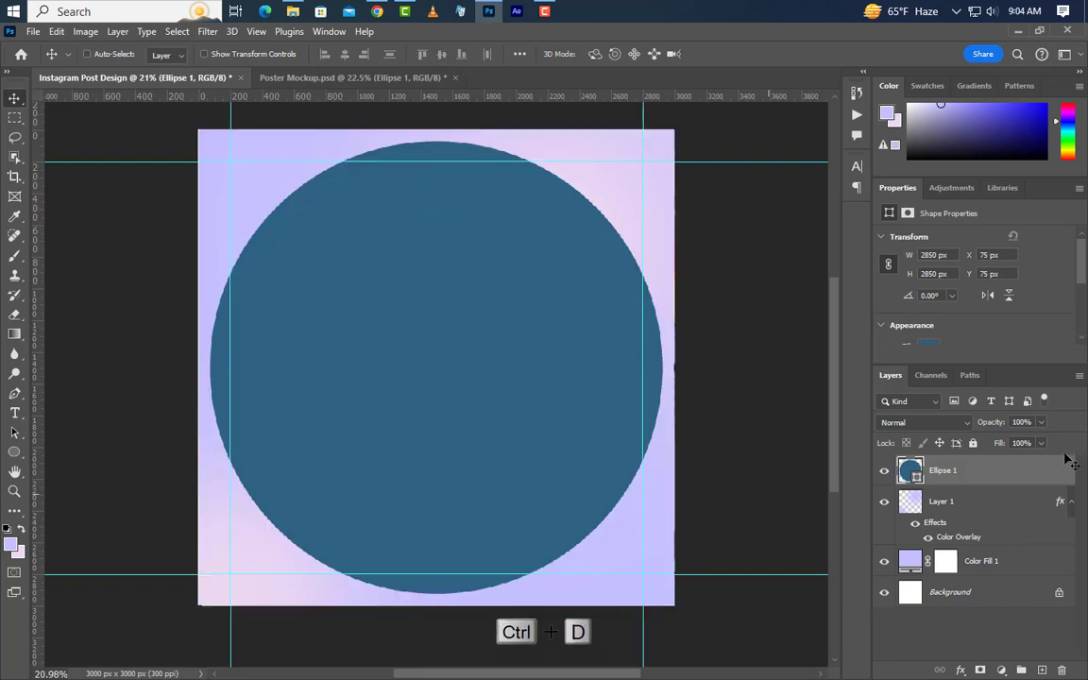
Duplicate the circle layer and recolor the copy light steel blue 78a0b8
drag(1037, 477, 1043, 671)
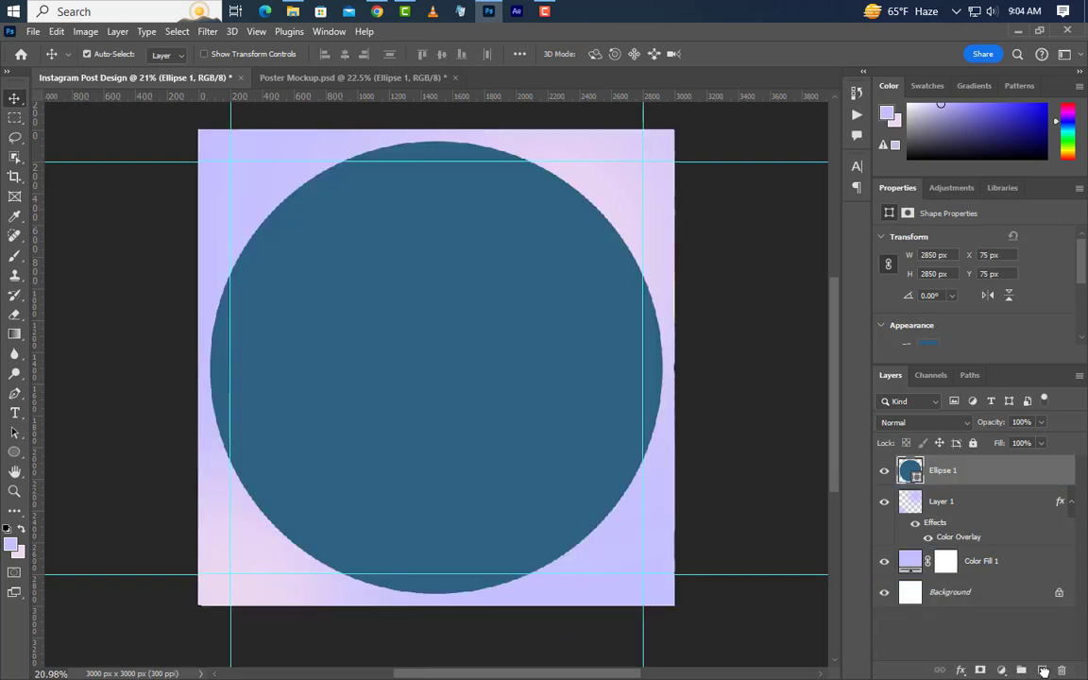
double_click(913, 471)
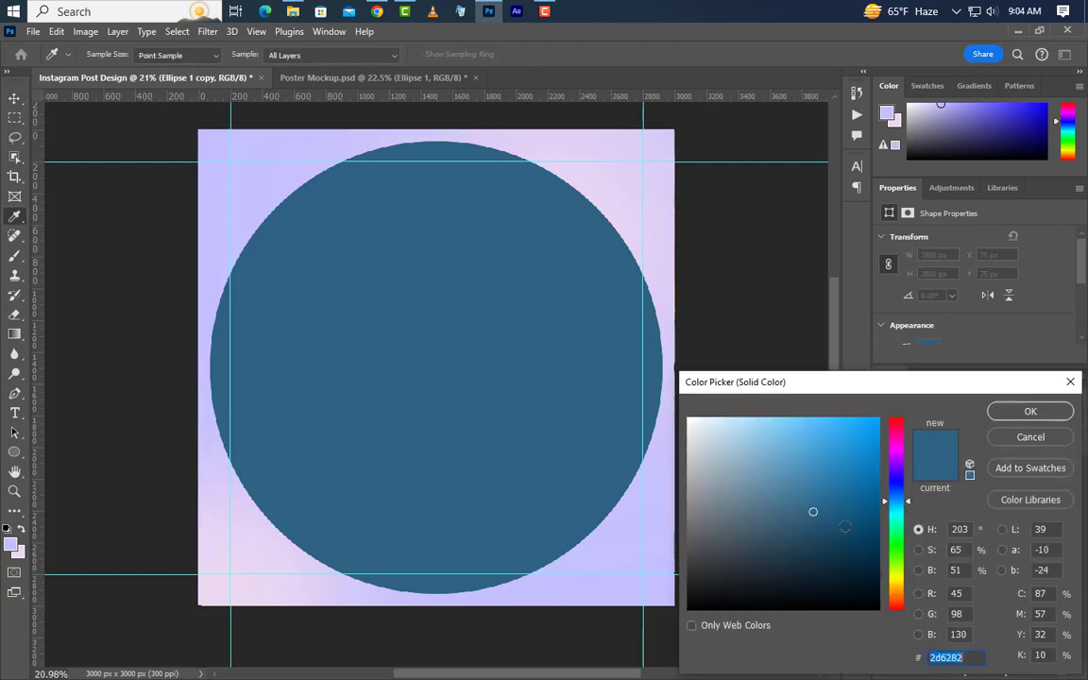
click(756, 480)
key(Return)
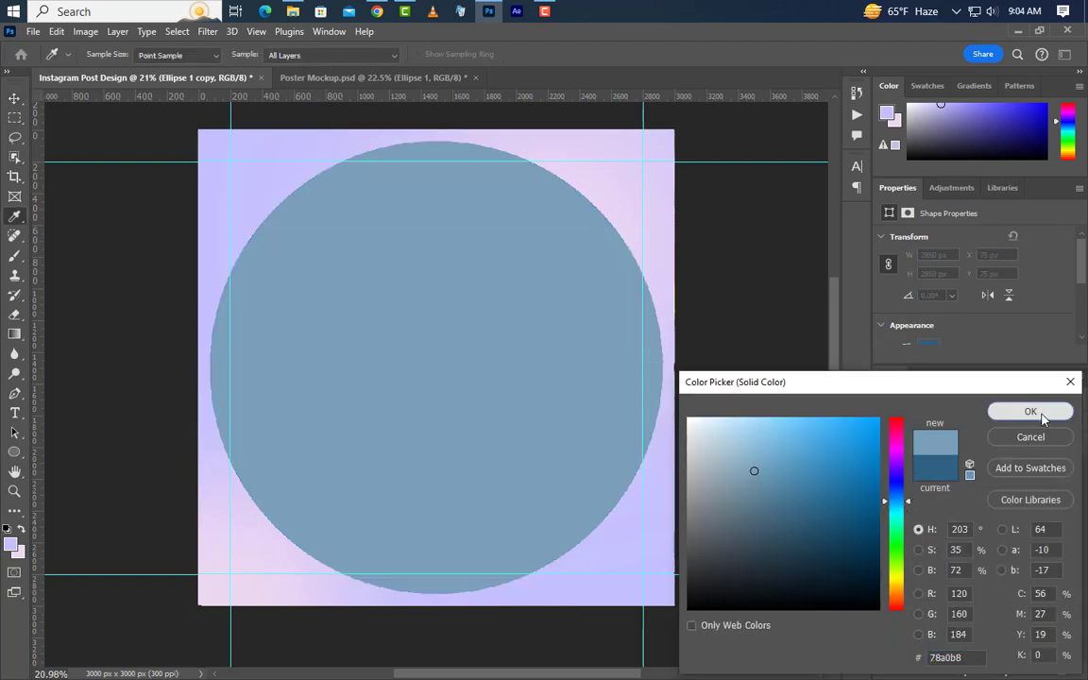
Resize the light blue circle copy to 1990 px wide and high
click(929, 255)
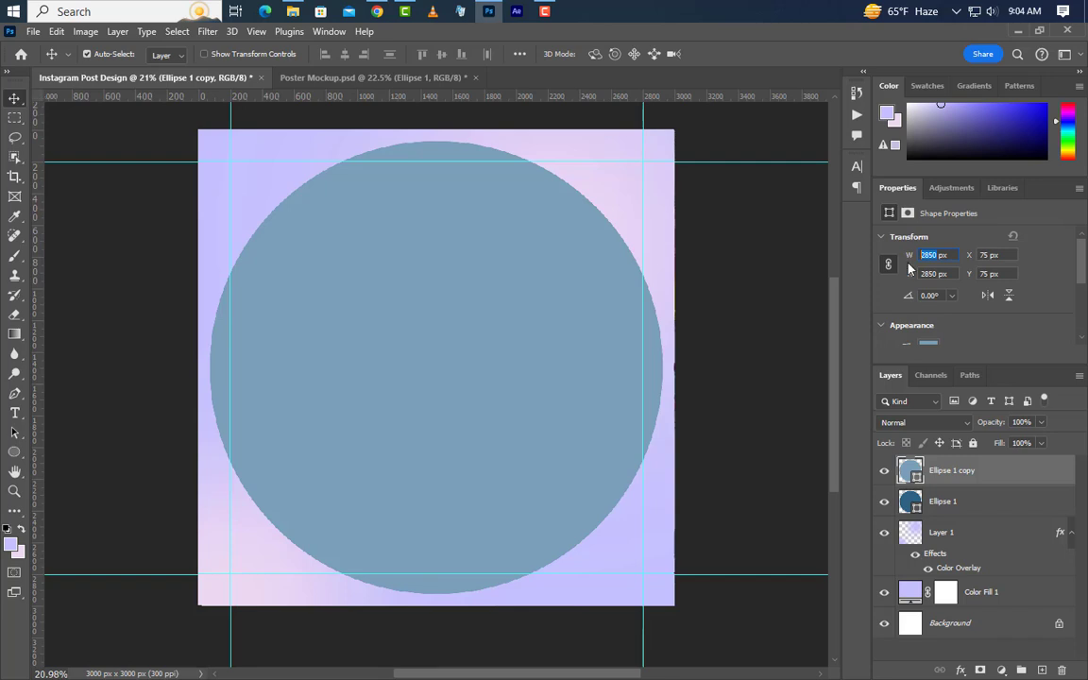
text(1990)
key(Return)
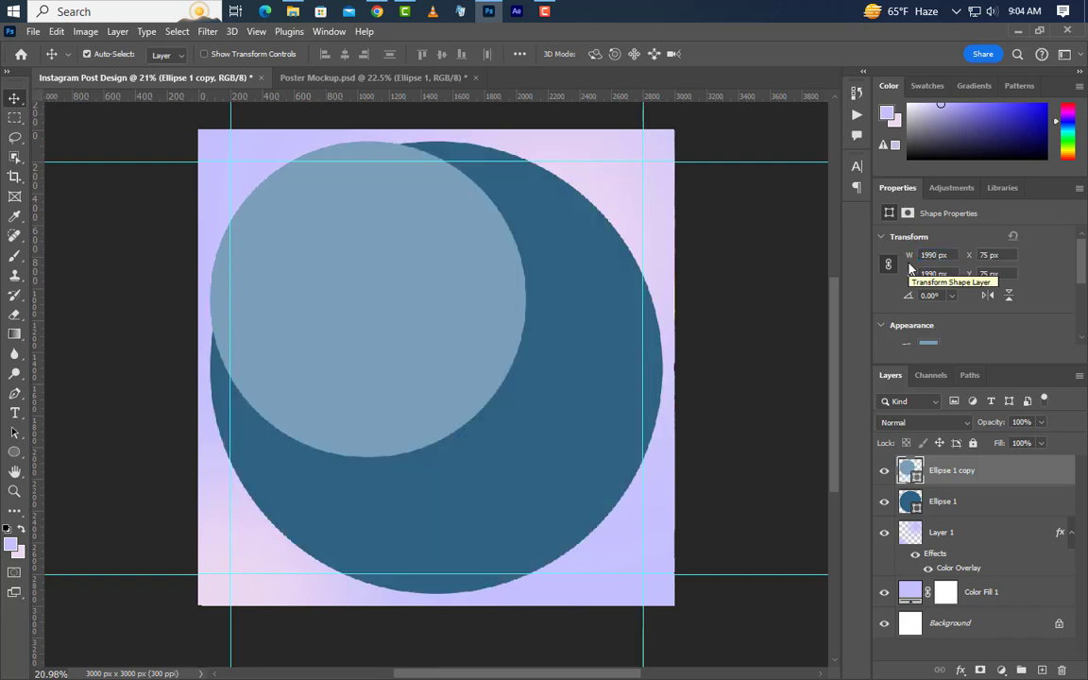
Center the light blue circle horizontally and vertically within the dark blue circle
ctrl+click(910, 502)
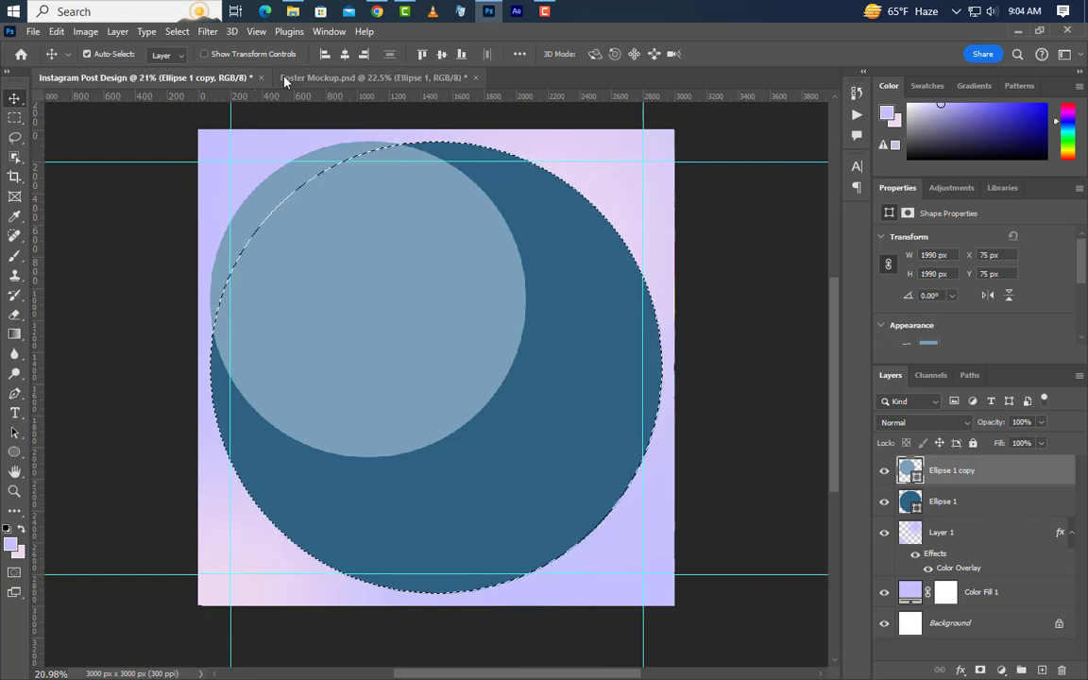
click(344, 55)
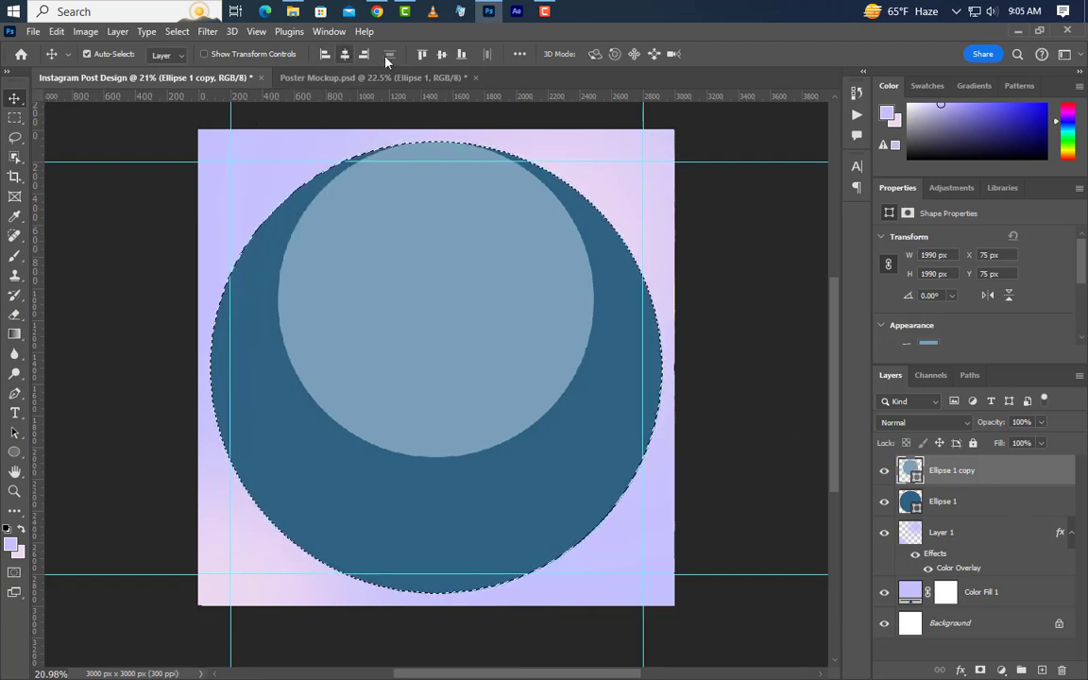
click(440, 55)
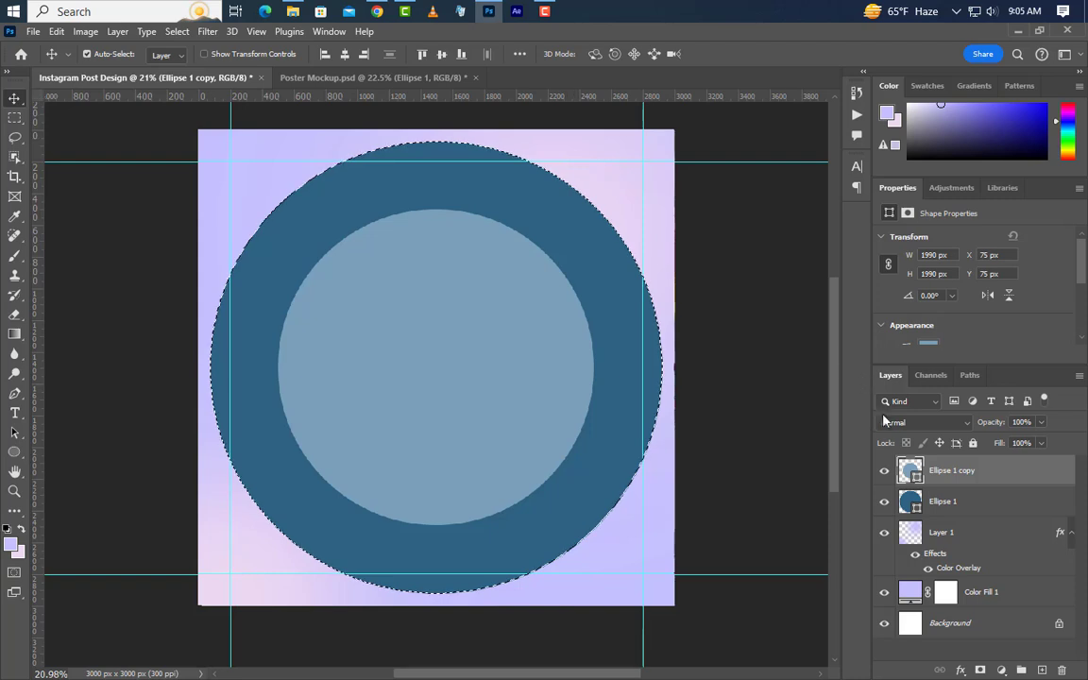
Load the light blue circle's outline as a selection and delete its layer, Ellipse 1 copy
ctrl+click(911, 474)
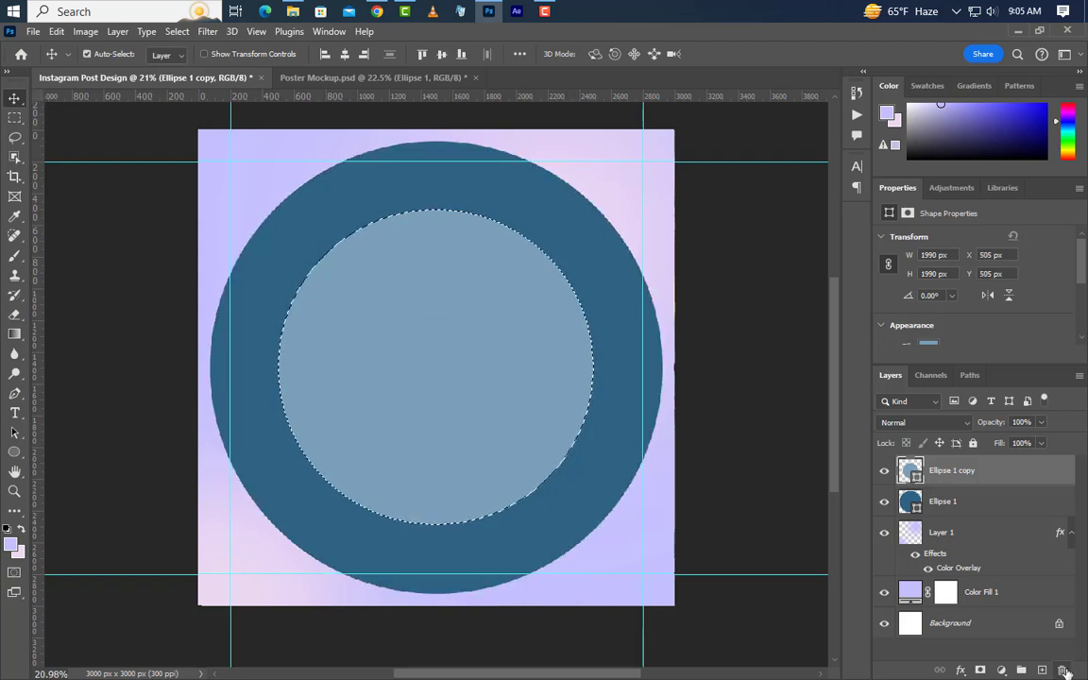
key(Delete)
click(472, 279)
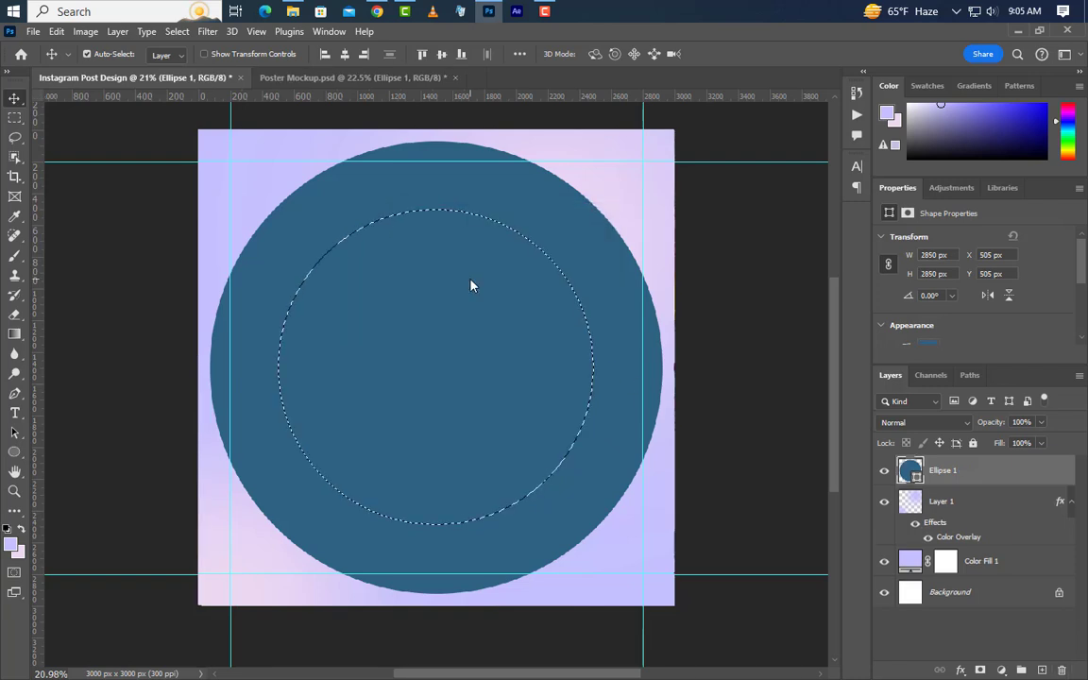
Rasterize the Ellipse 1 layer, cut the selected area out of it to leave a ring, and clear the selection
right_click(1009, 473)
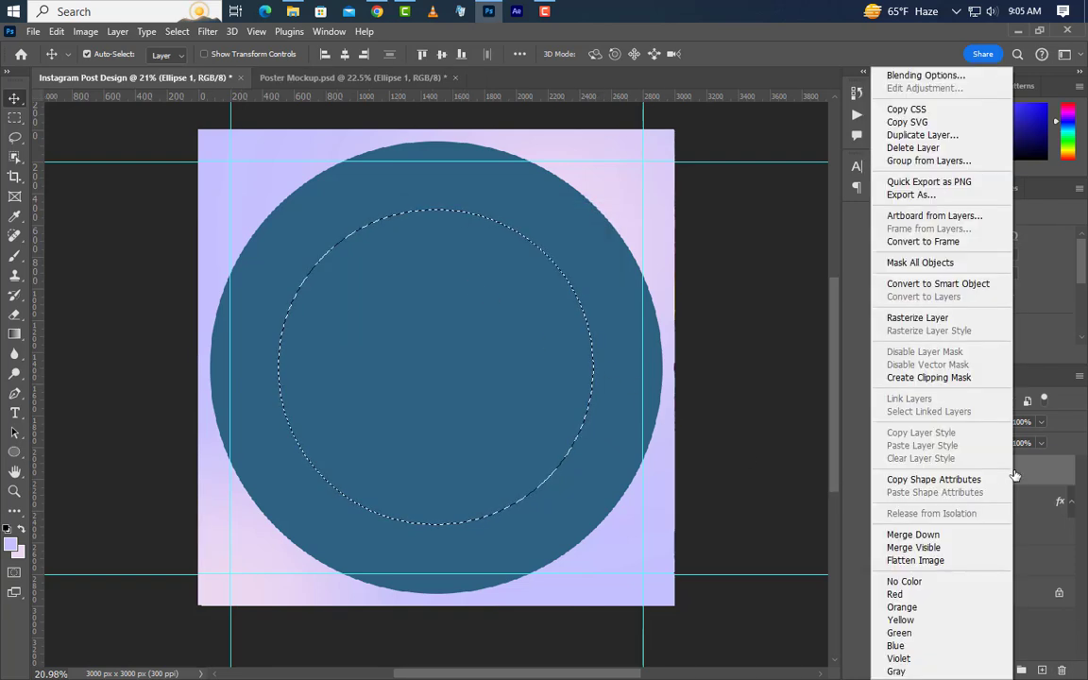
click(895, 321)
key(Delete)
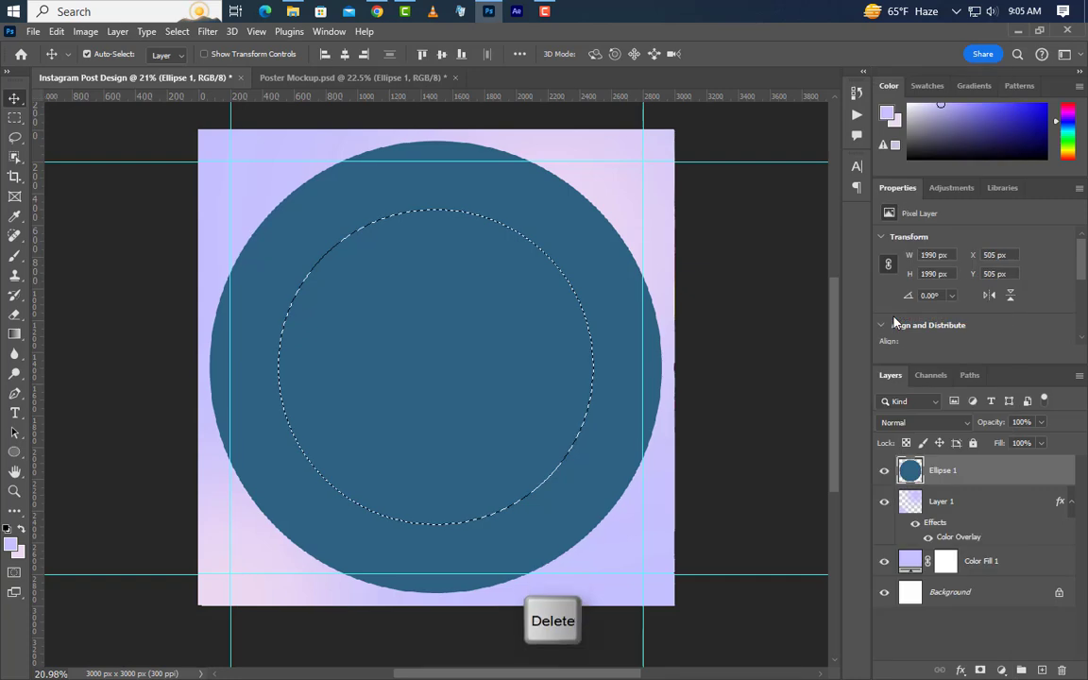
key(ctrl+d)
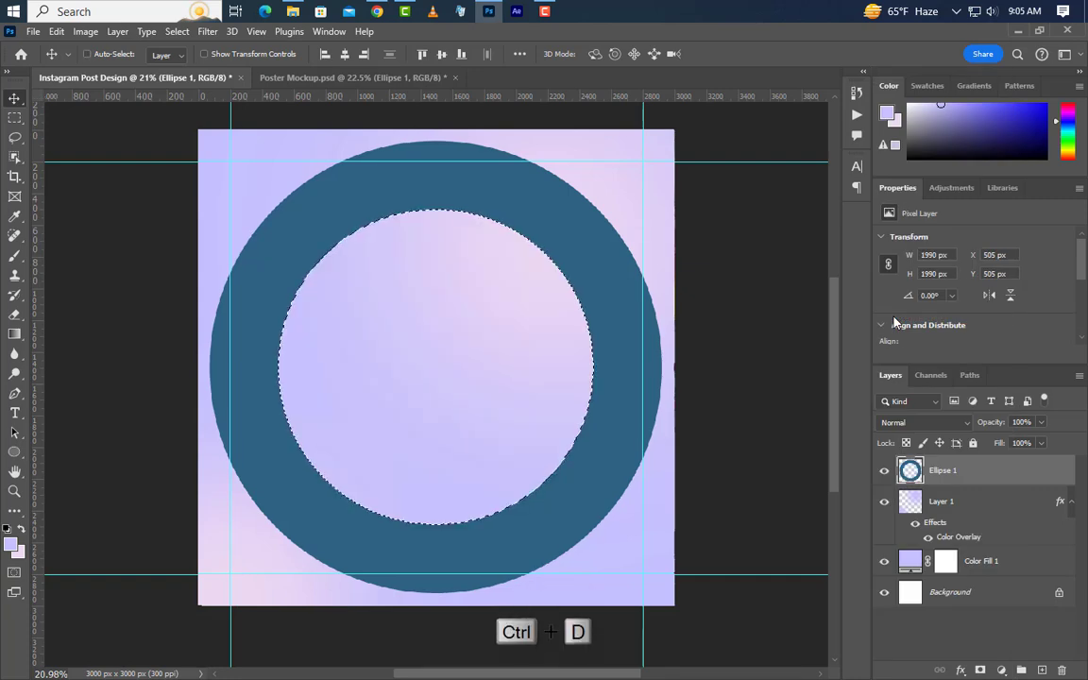
key(ctrl+d)
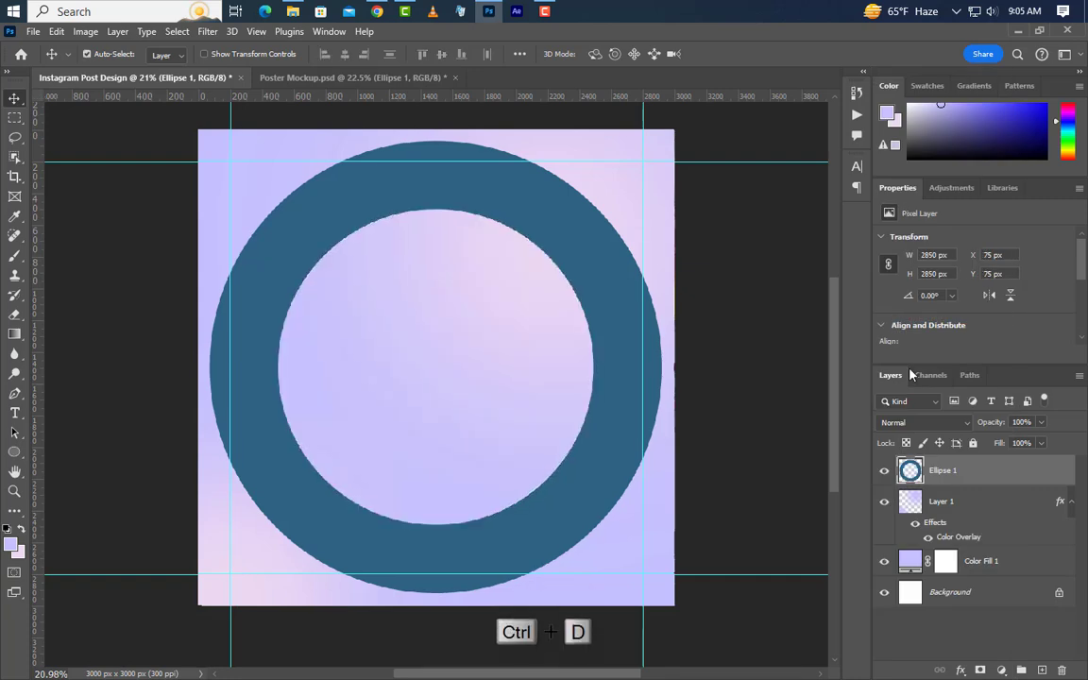
Add a linear Gradient Overlay from b175c7 to fceffd to Ellipse 1, at 45°, with 100% opacity and 100% scale
double_click(1014, 480)
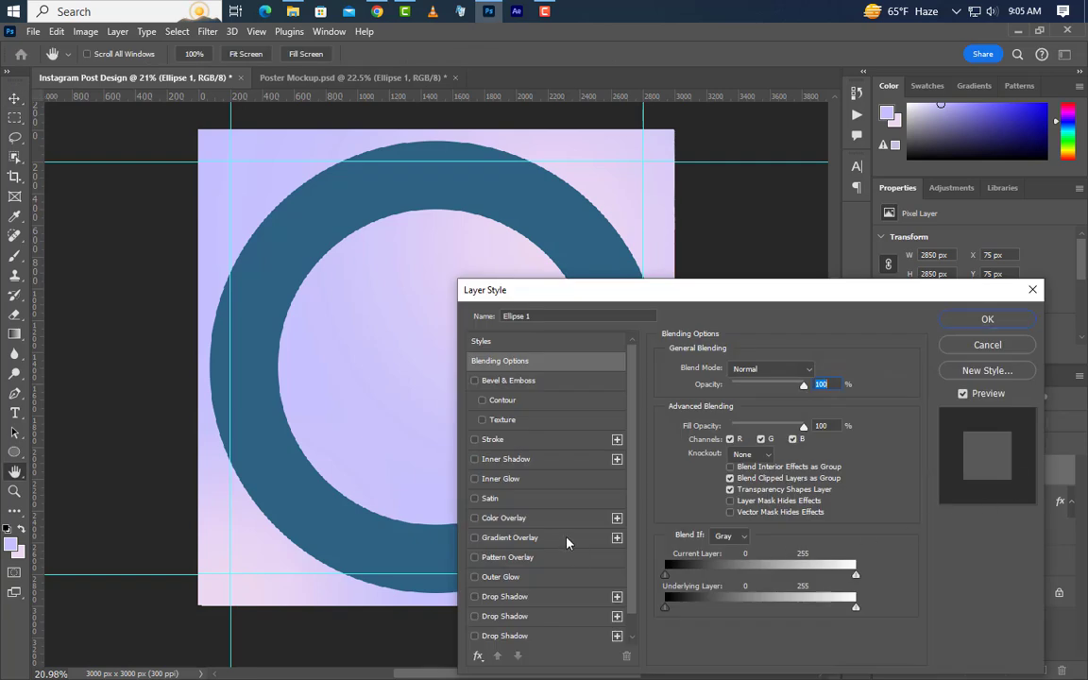
click(567, 538)
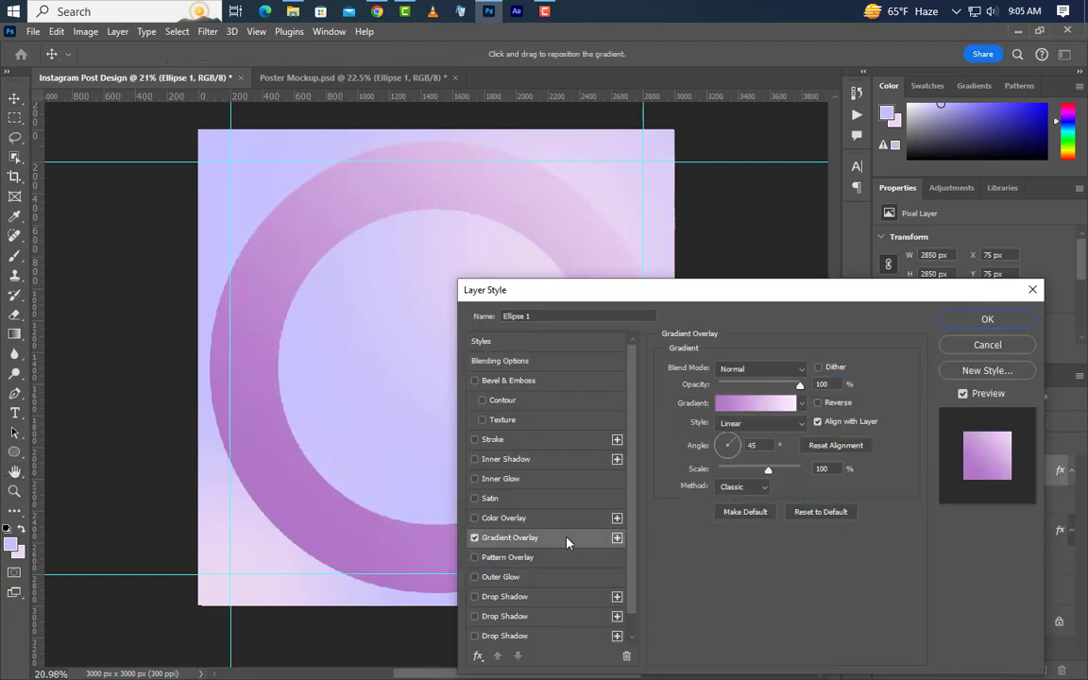
click(754, 405)
click(693, 569)
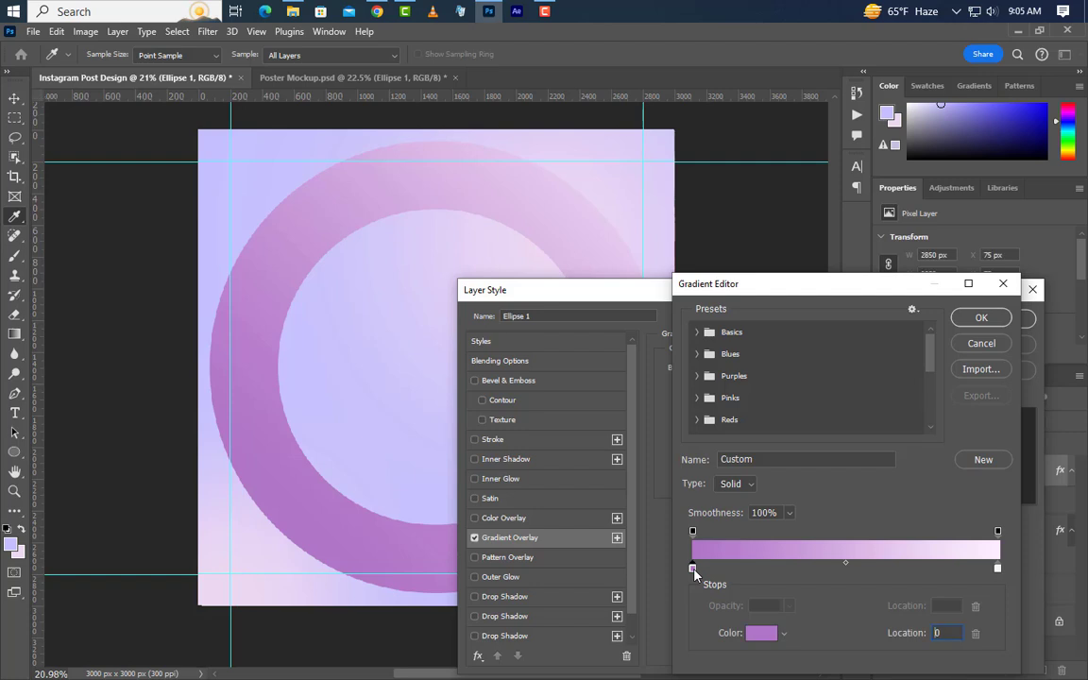
double_click(693, 570)
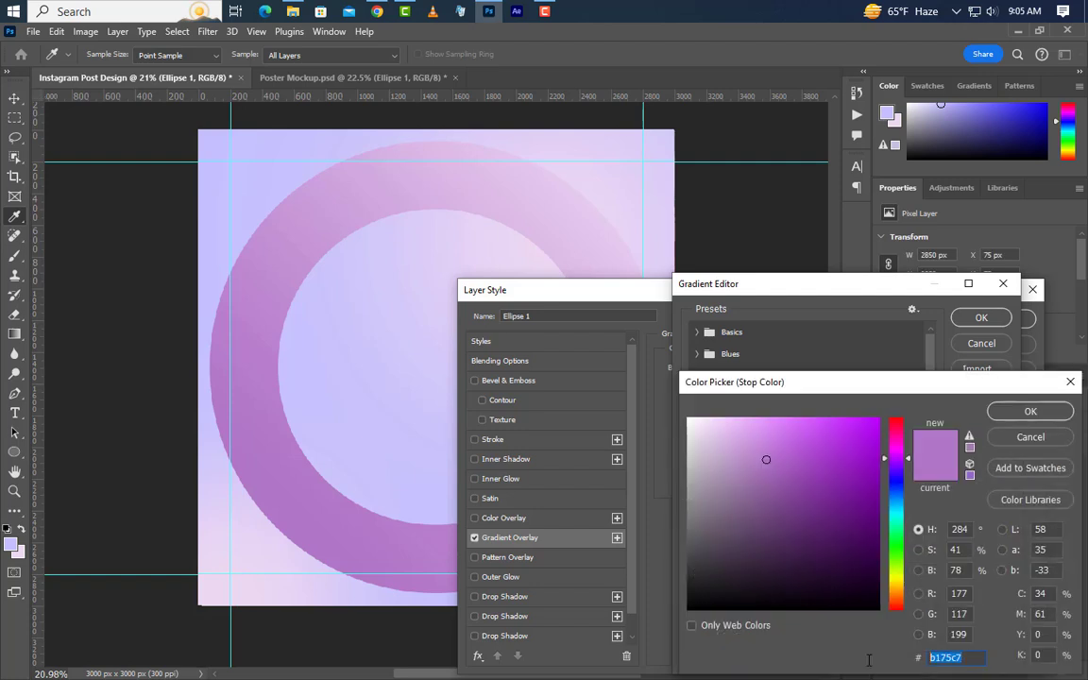
click(1030, 413)
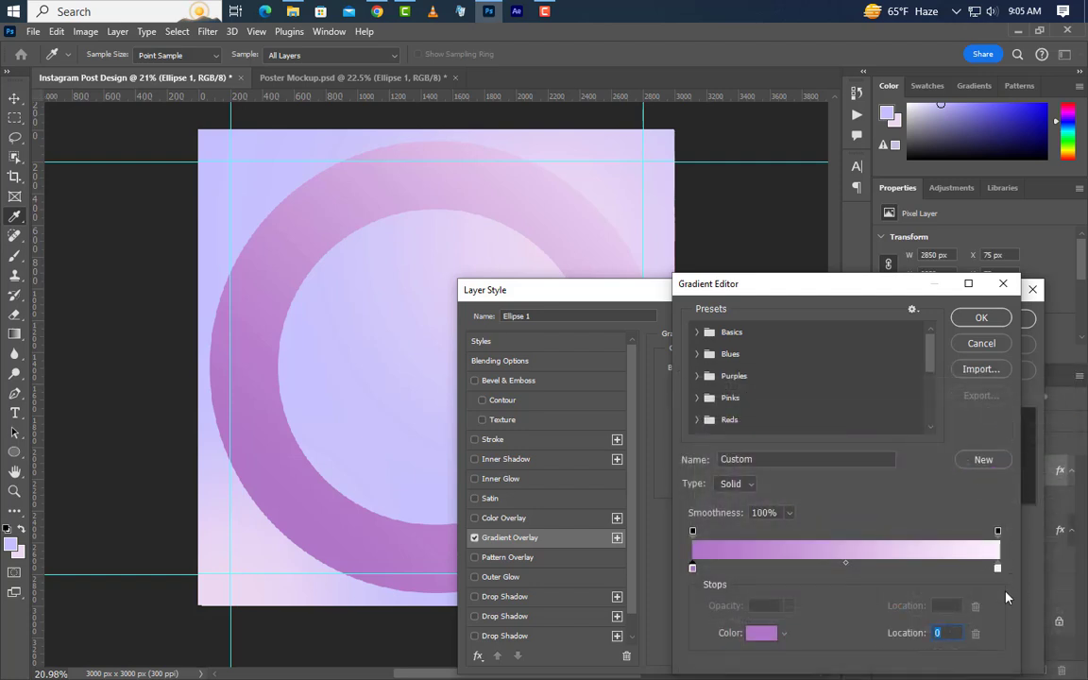
double_click(997, 569)
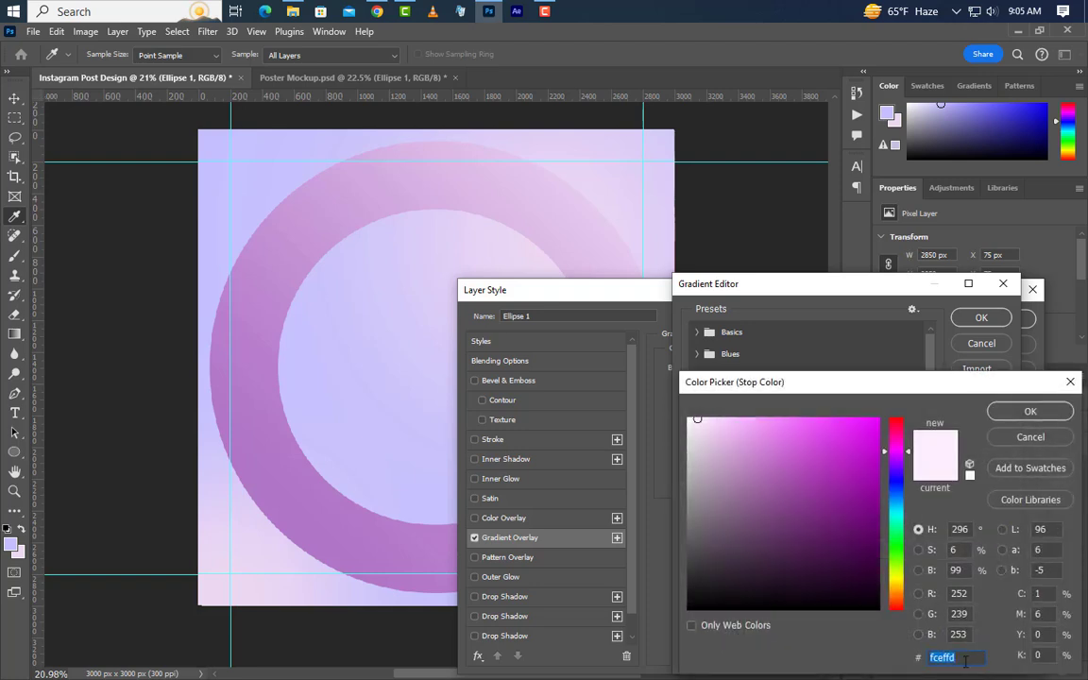
click(1006, 419)
click(980, 320)
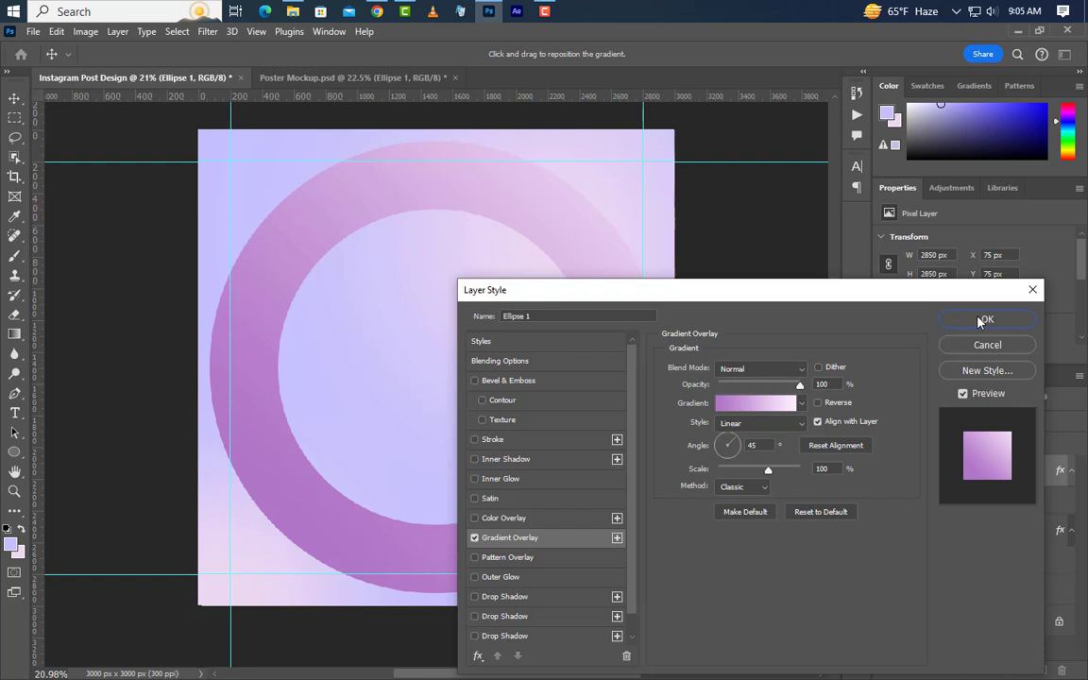
click(800, 385)
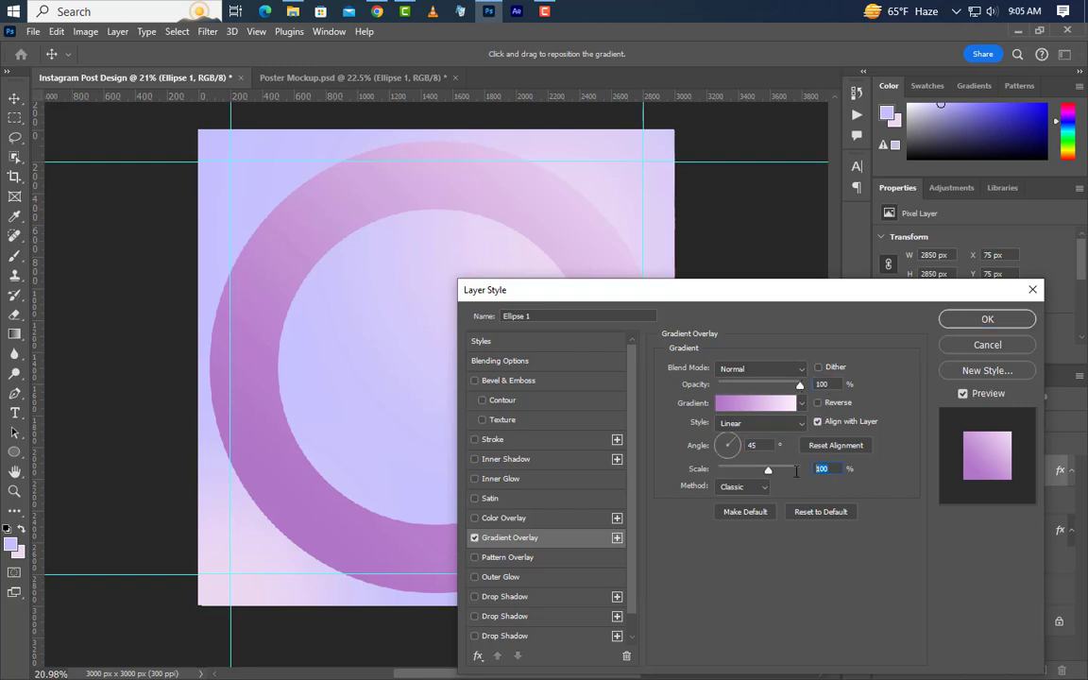
click(977, 321)
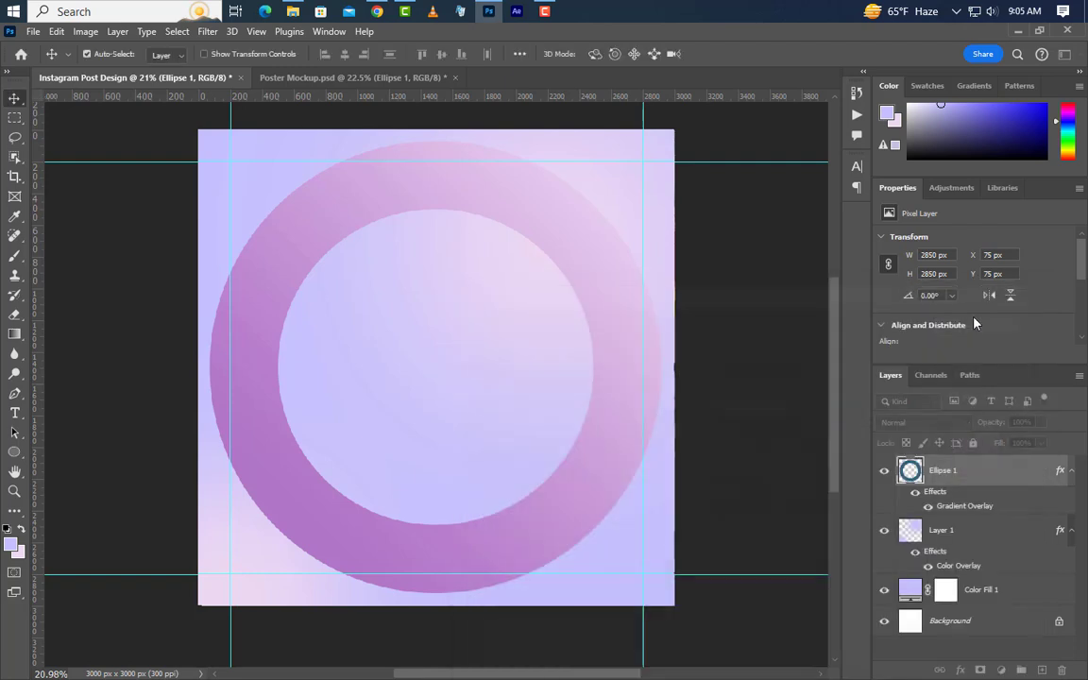
Add a horizontal guide at 1150 px
click(256, 31)
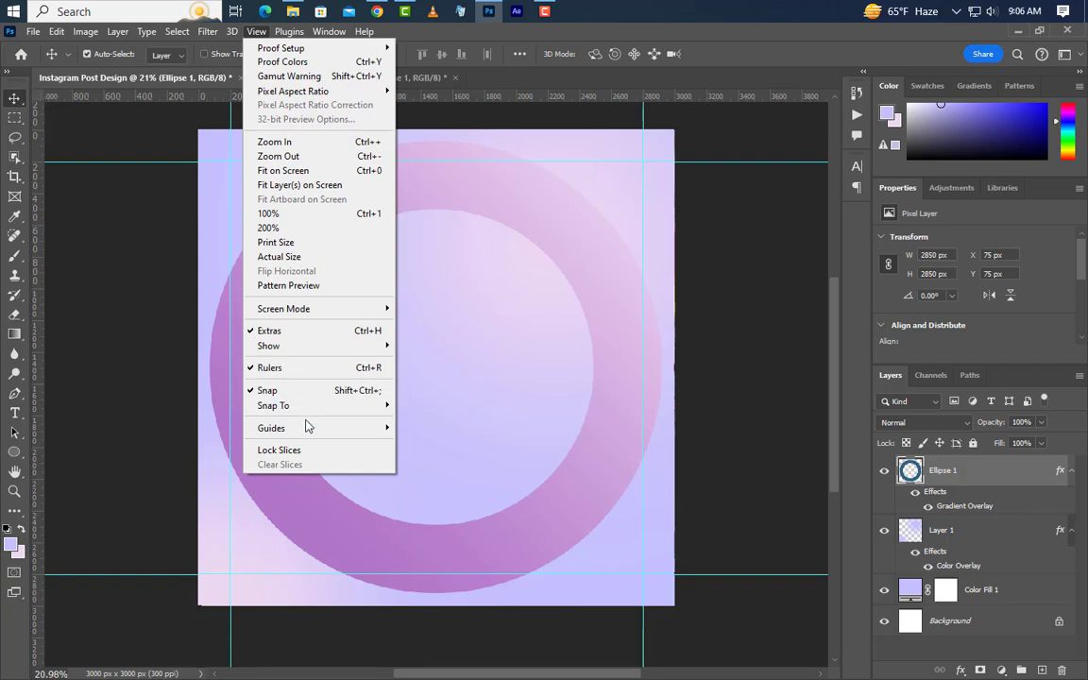
mouse_move(284, 428)
click(443, 513)
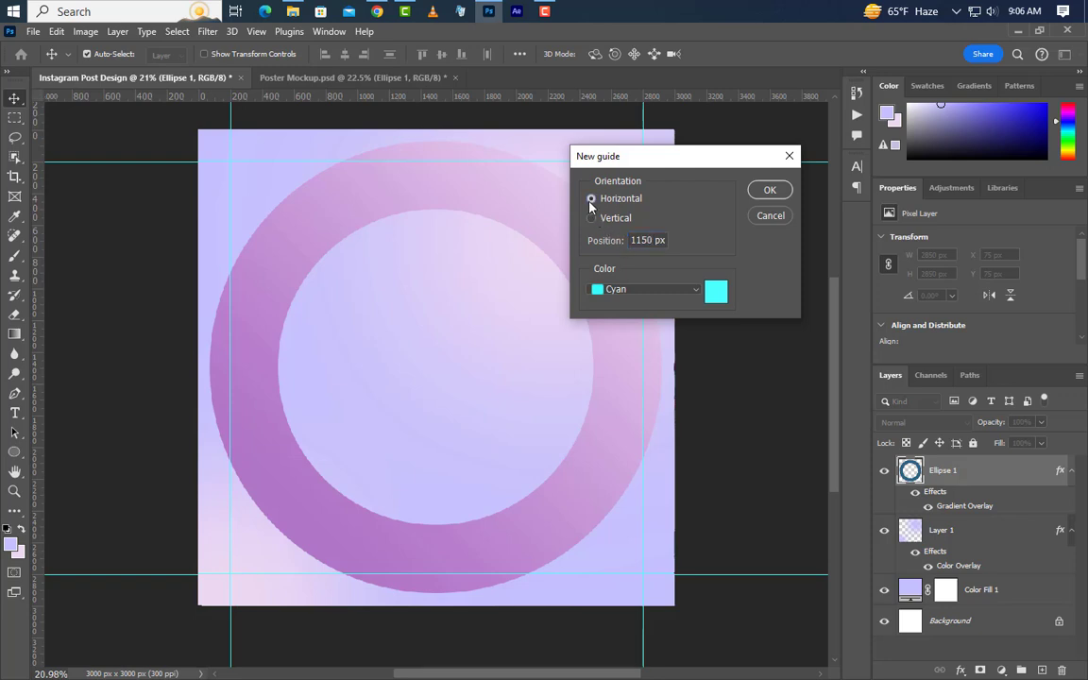
click(761, 190)
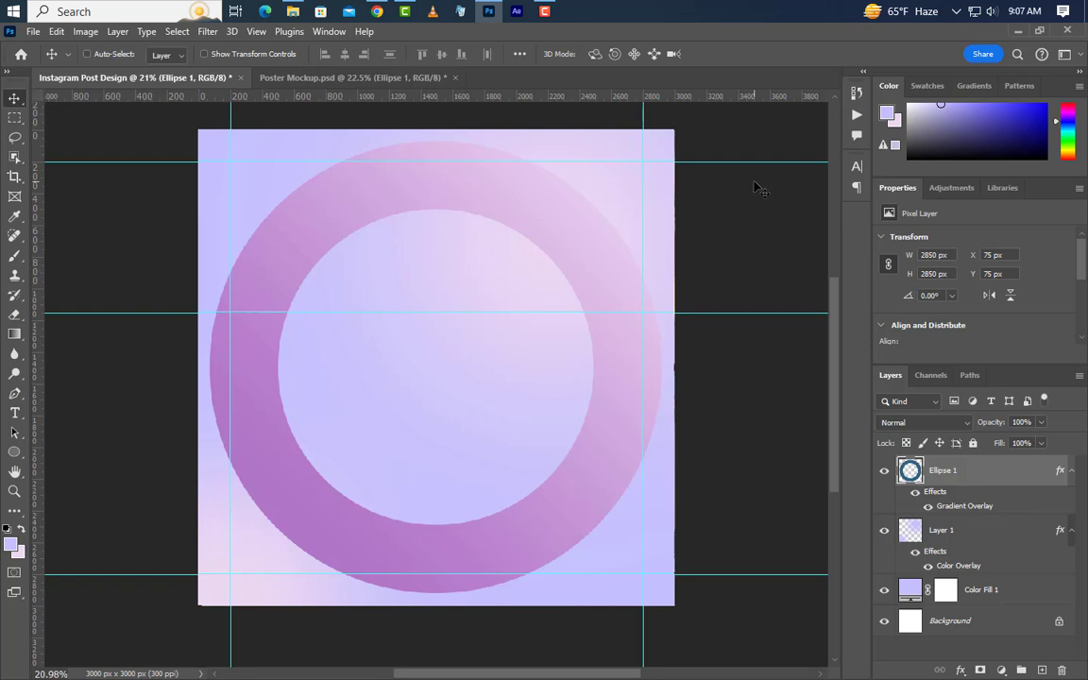
Move the gradient ring to the canvas's lower left, its top edge on the 1150 px guide and X at about -539 px
key(ctrl+t)
drag(523, 282, 443, 416)
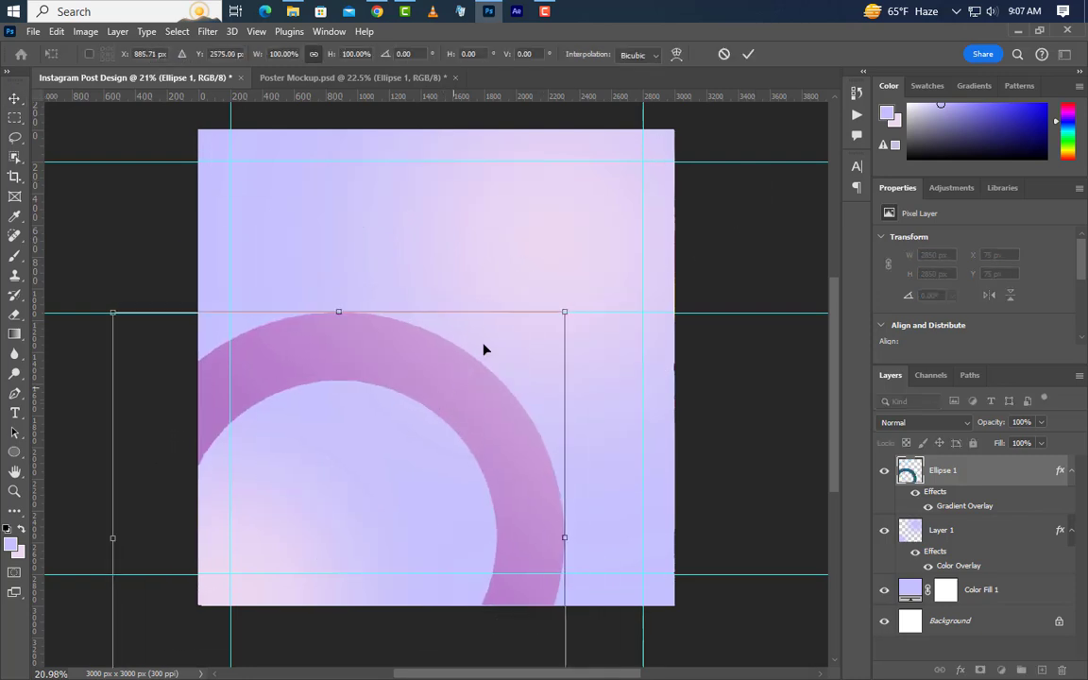
click(751, 54)
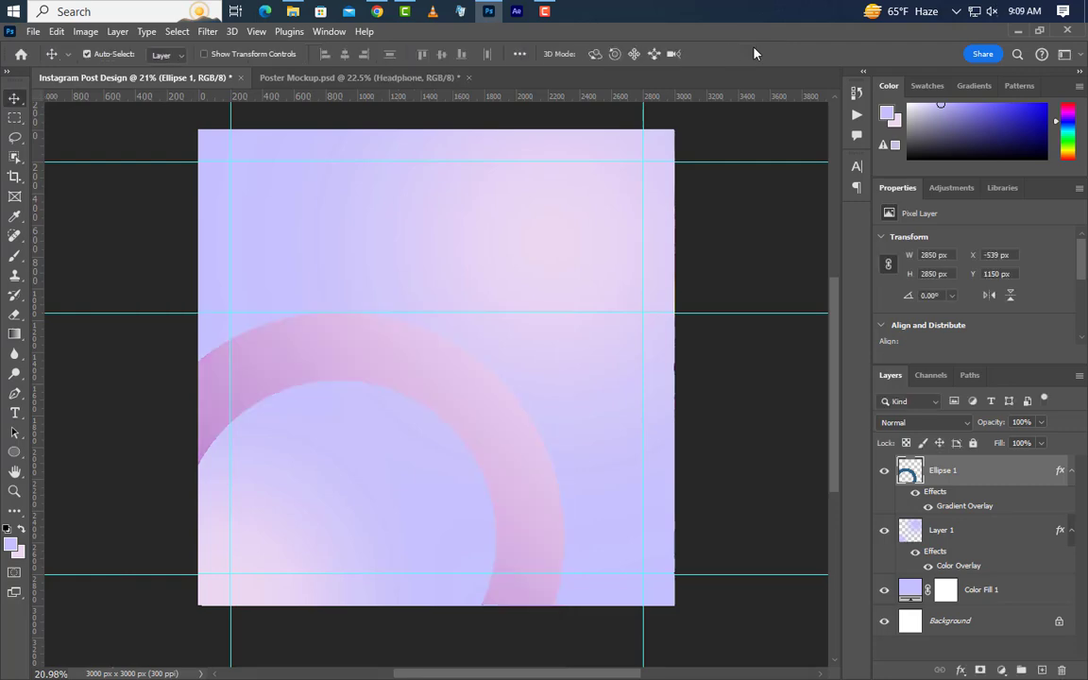
Switch to File Explorer, place Headphone.png into the Instagram post document, and rasterize its layer
click(293, 10)
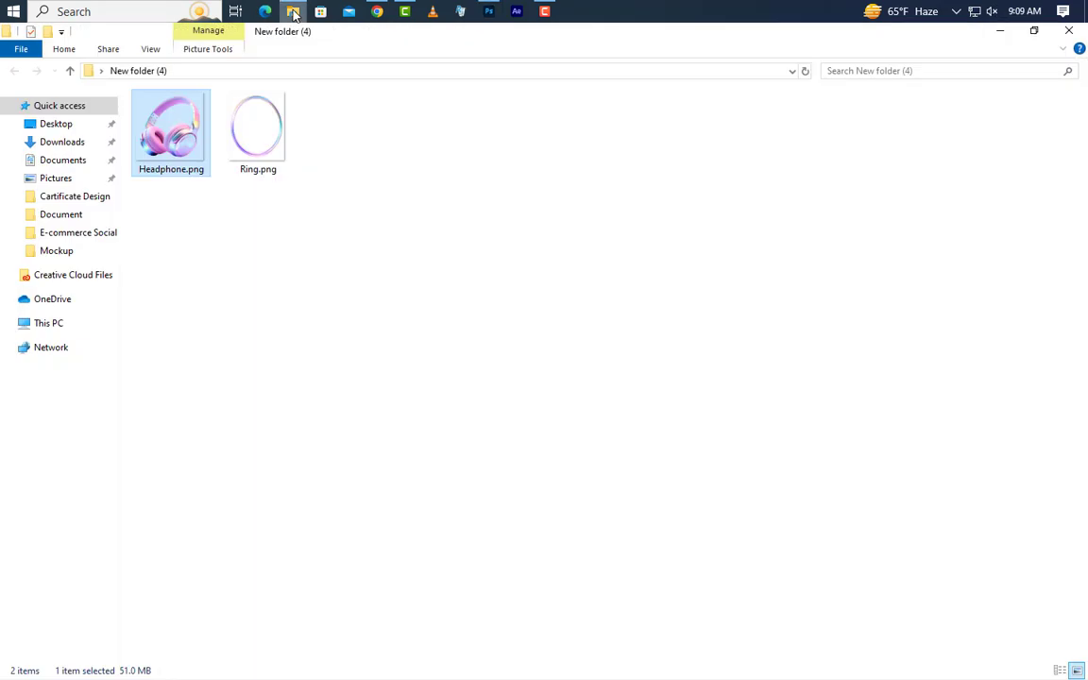
drag(185, 141, 477, 403)
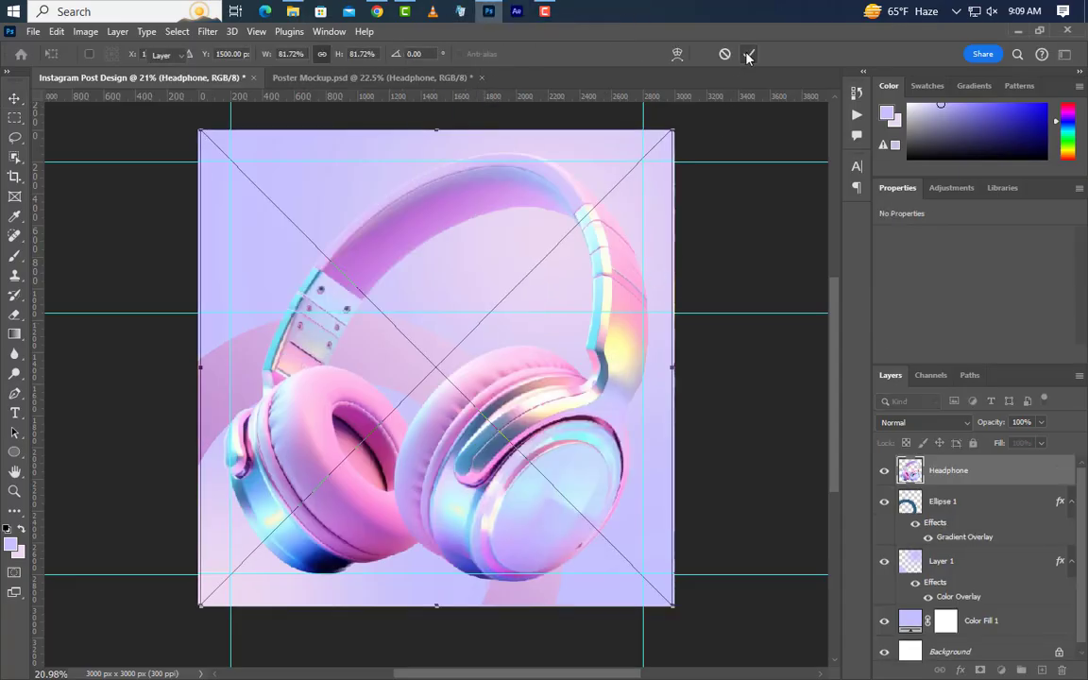
click(748, 56)
right_click(991, 468)
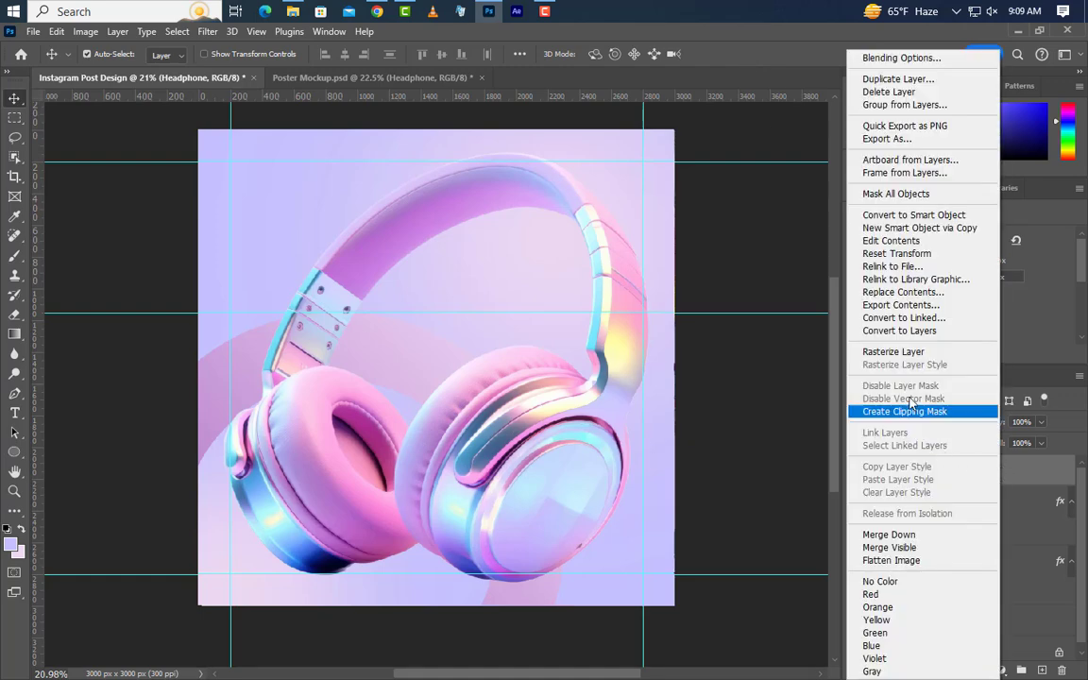
click(898, 351)
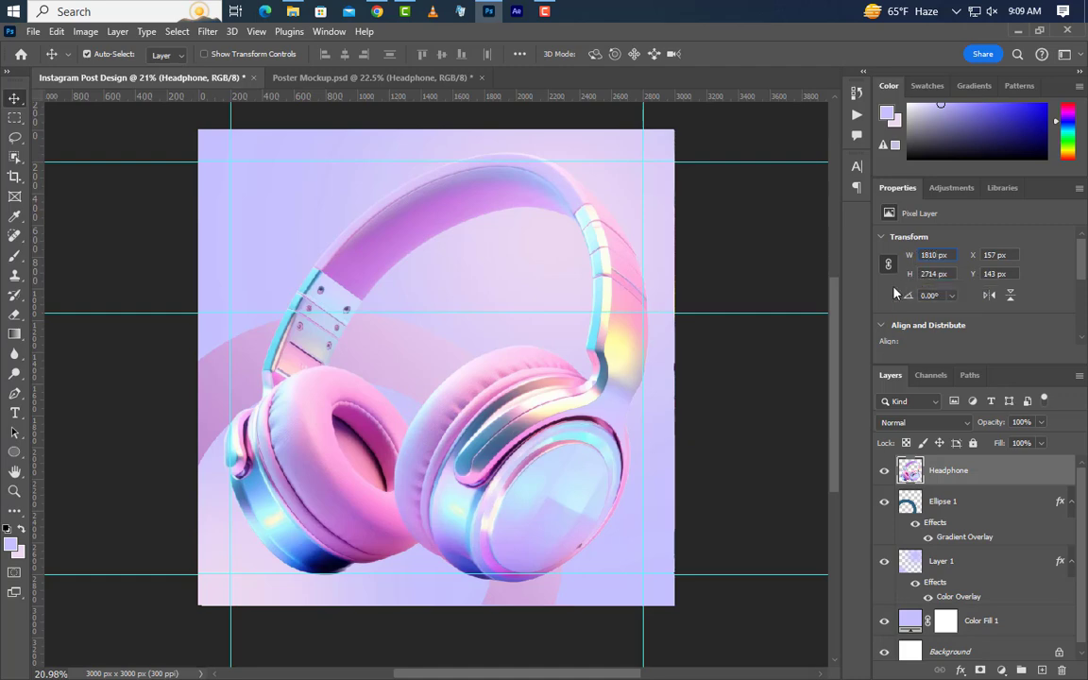
Set the headphone's linked width to 1810 px and move it to about X 1090 px, Y 276 px
key(Return)
key(ctrl+t)
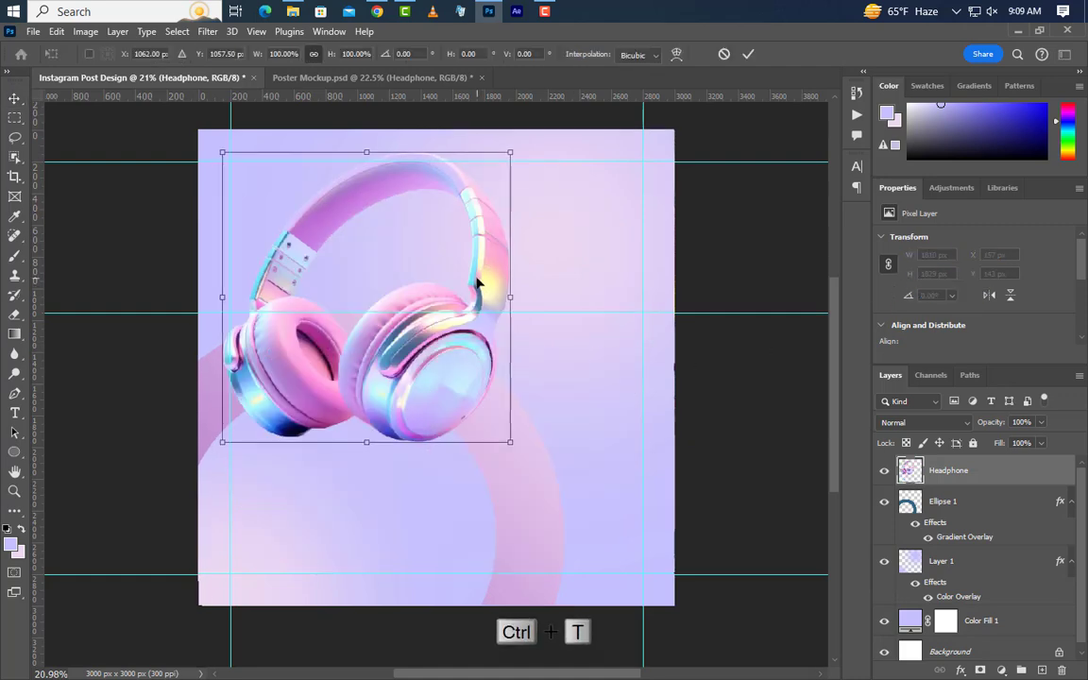
drag(479, 282, 643, 309)
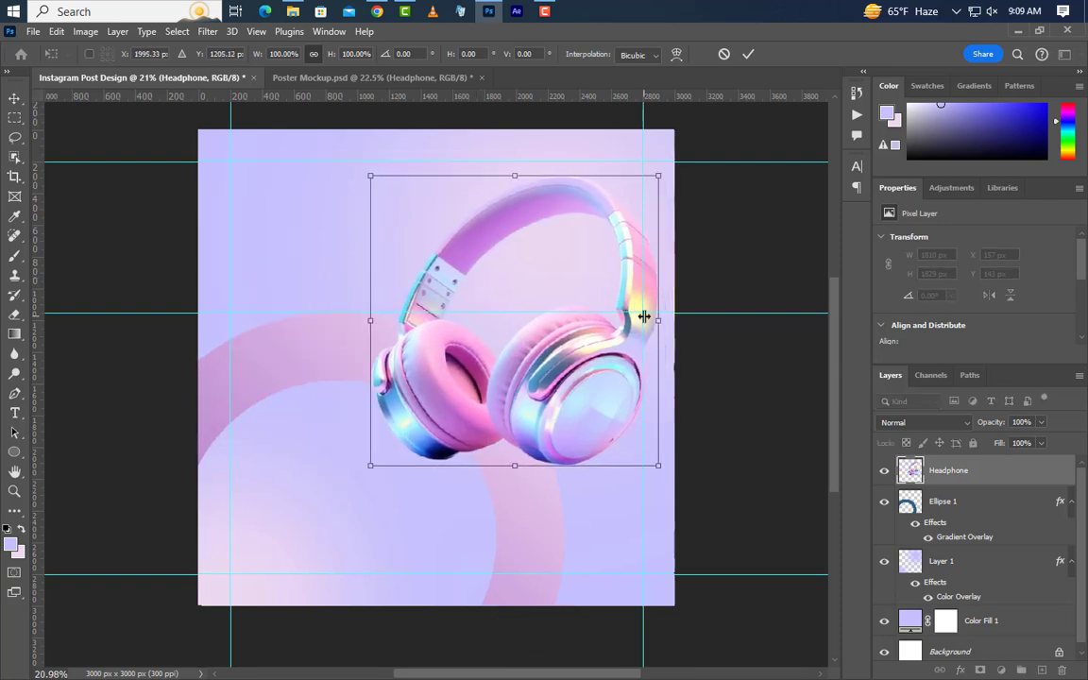
click(747, 55)
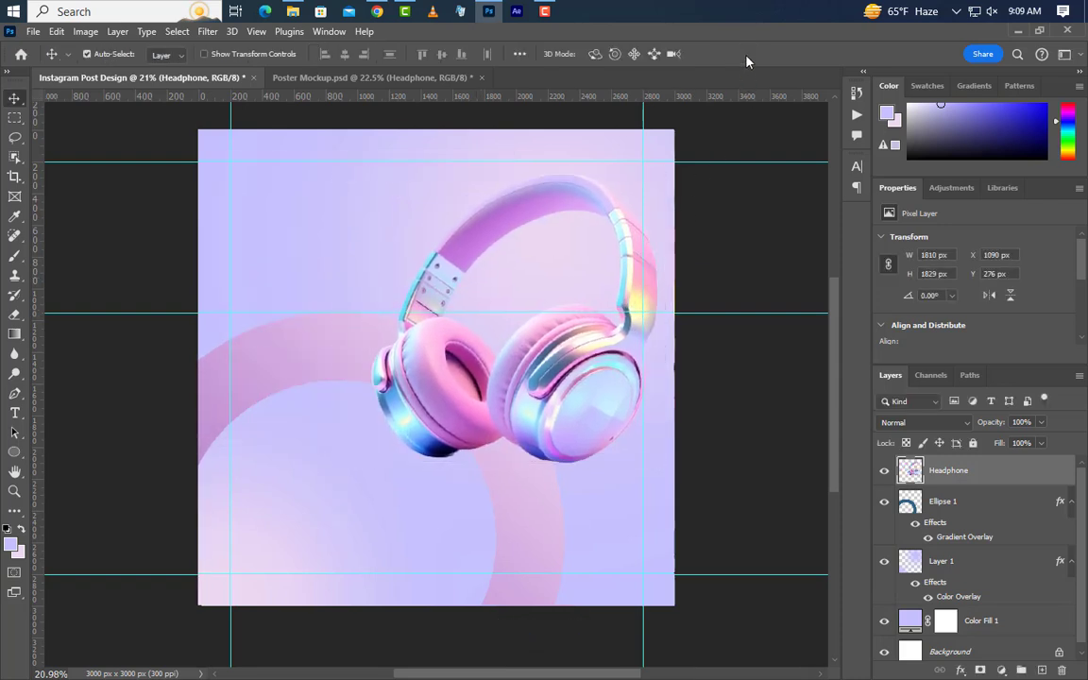
Switch to File Explorer, place Ring.png into the Instagram post document, and rasterize its layer
click(293, 10)
drag(267, 124, 486, 328)
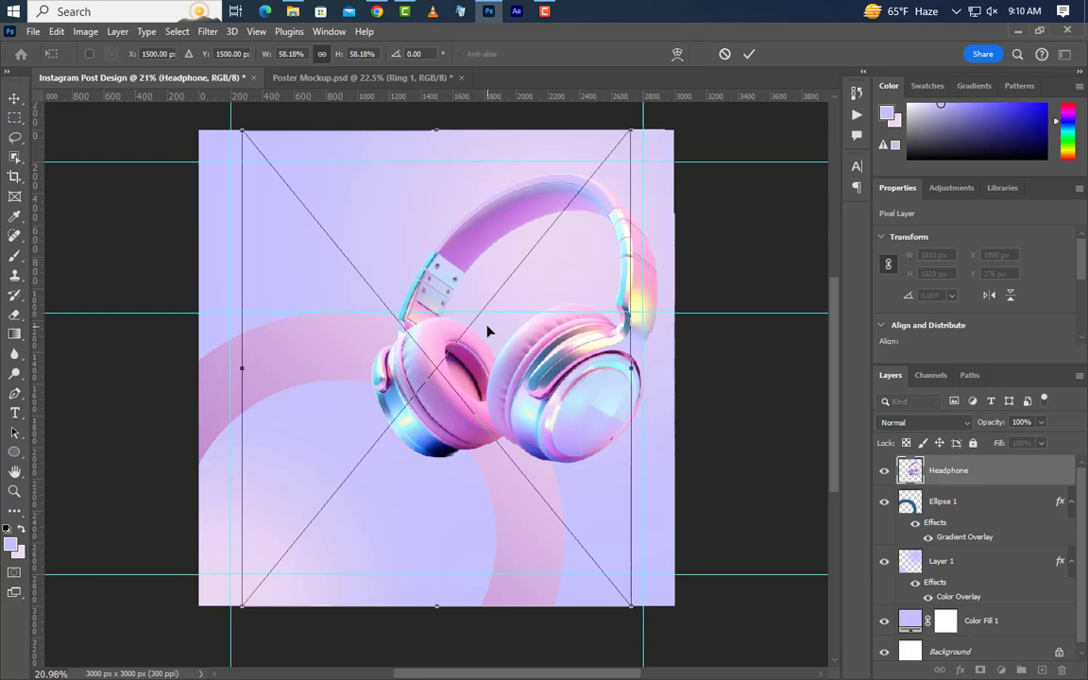
click(751, 54)
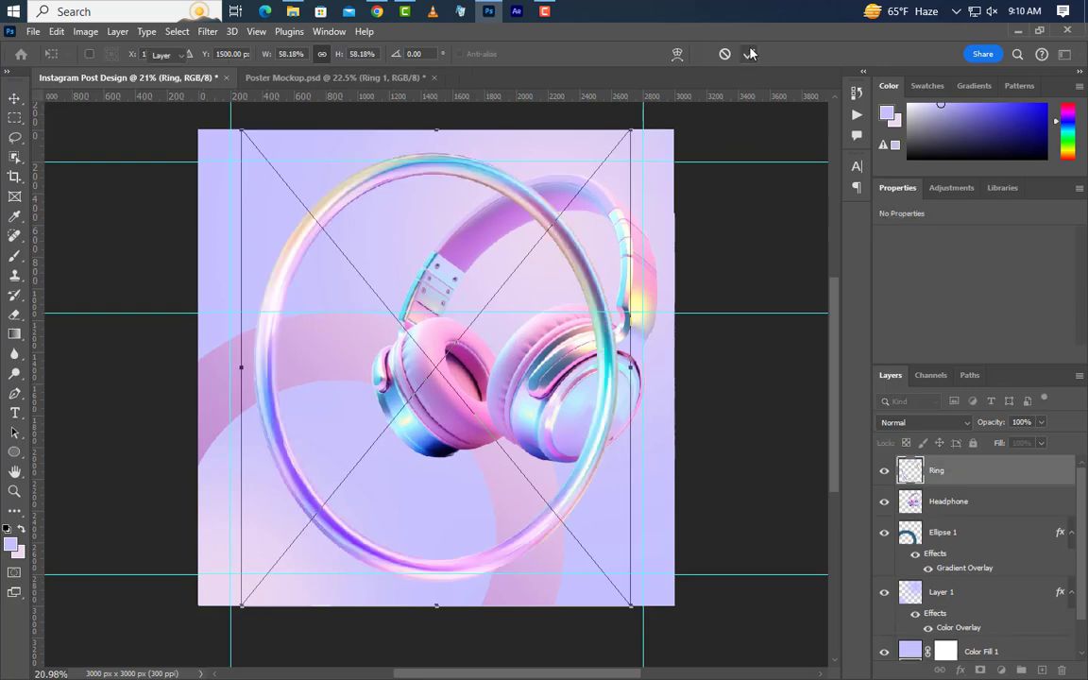
right_click(1003, 470)
click(912, 351)
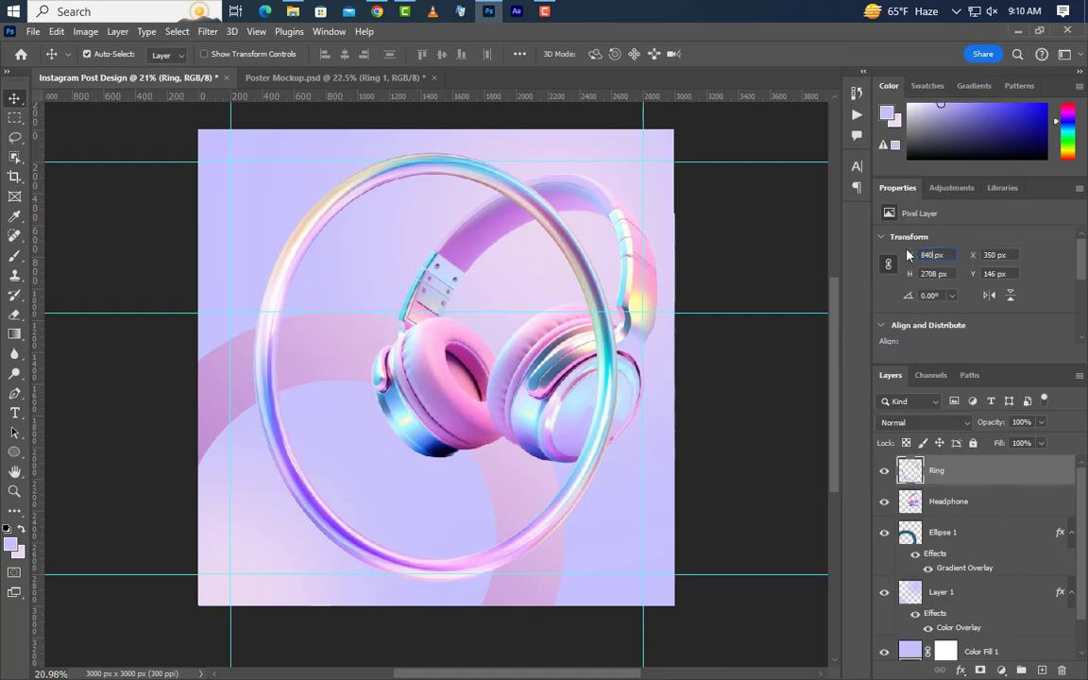
Set the ring's linked width to 840 px and move it over the headband, to about X 1931 px, Y -419 px
key(Return)
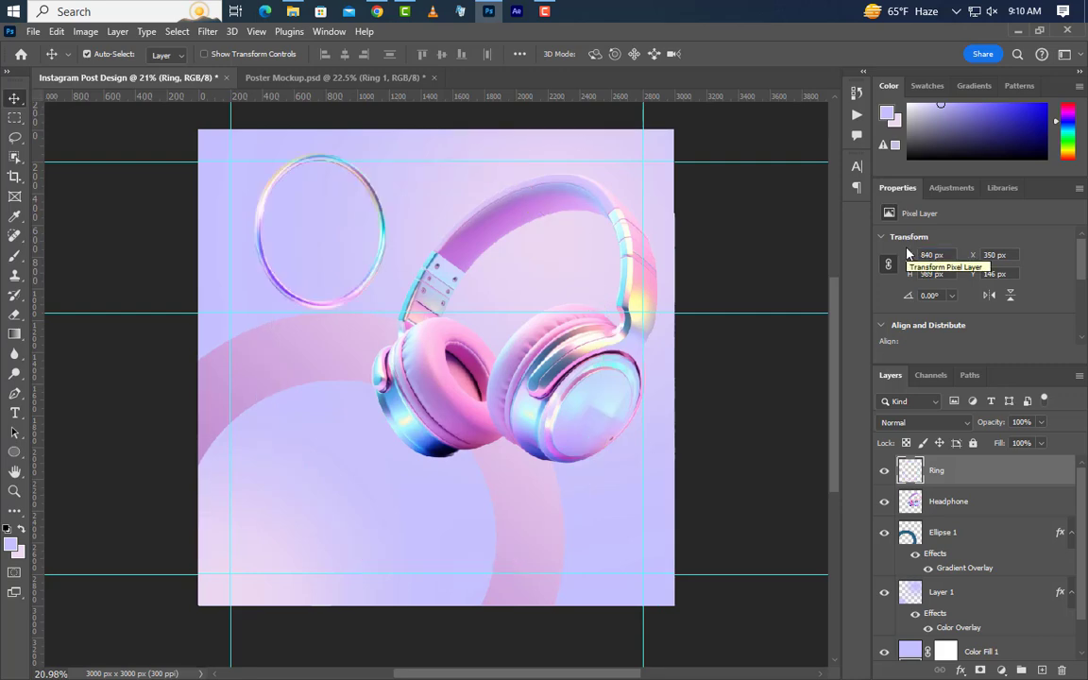
key(ctrl+t)
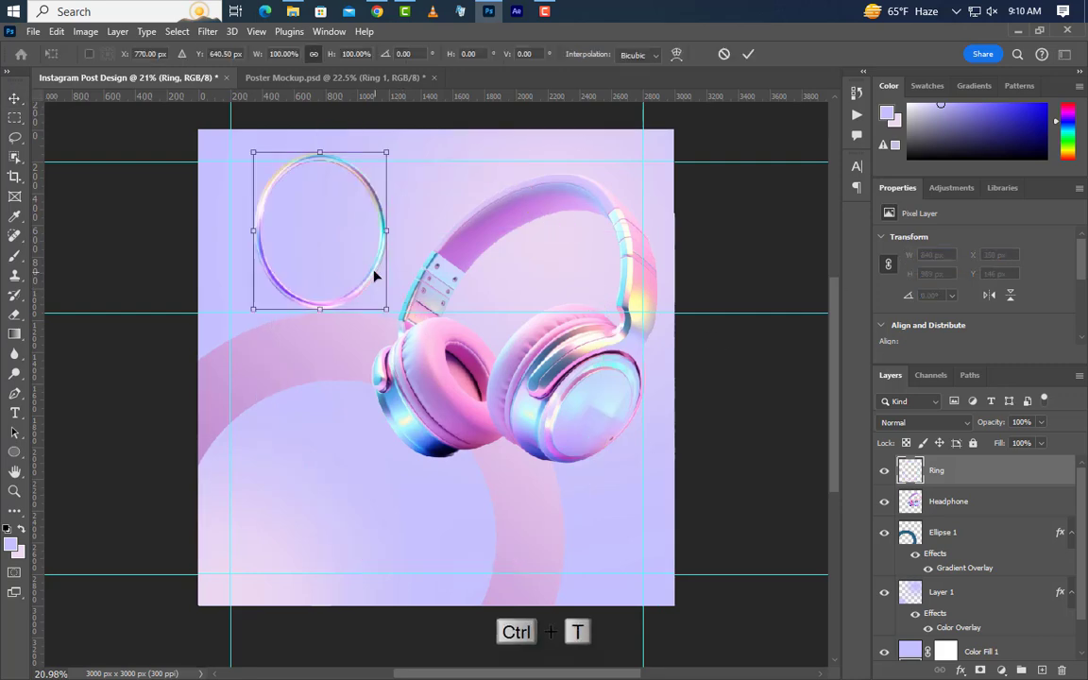
drag(376, 273, 627, 238)
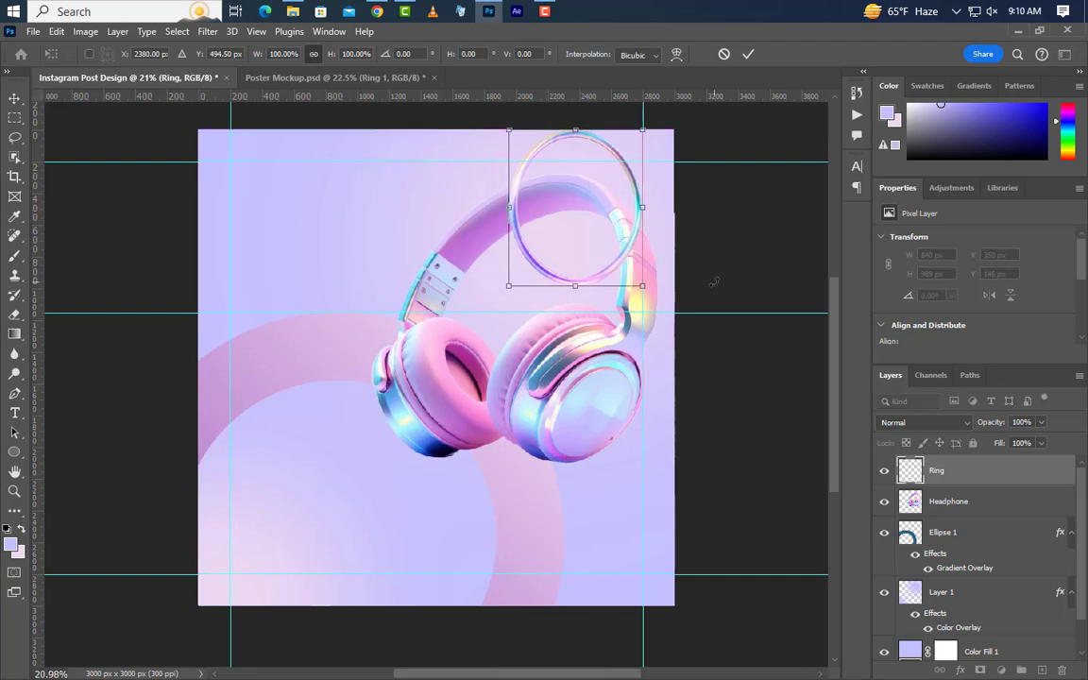
key(Left)
key(Left)
key(Left)
key(Left)
key(Left)
key(Left)
key(Left)
key(Left)
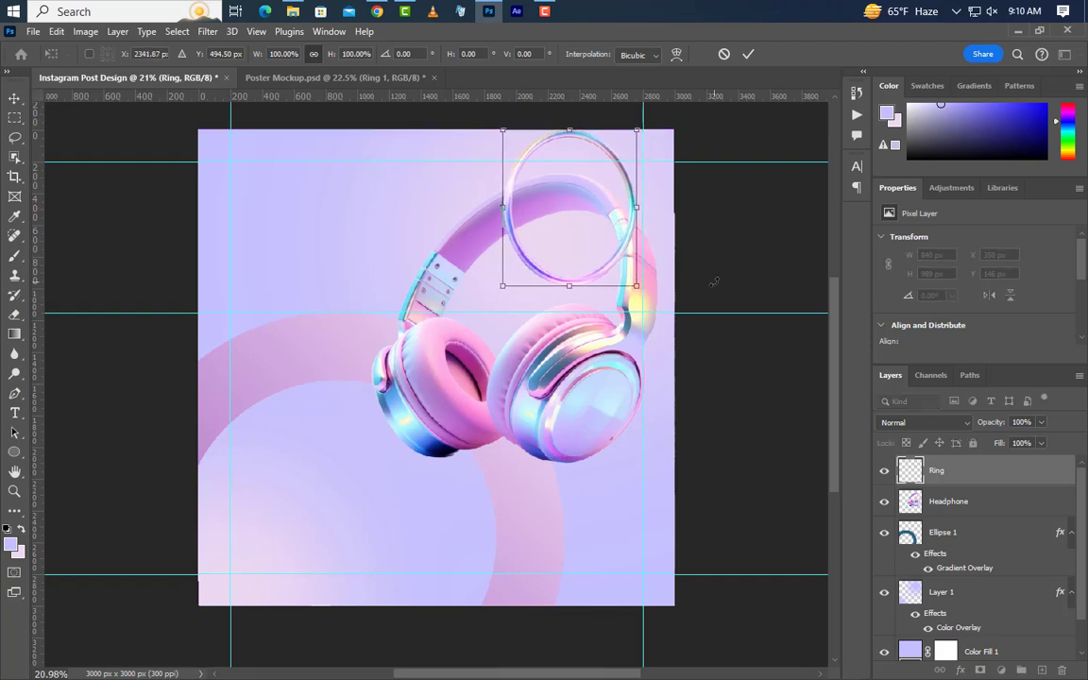
key(Left)
key(Up)
key(Up)
key(Up)
key(Up)
key(Up)
key(Up)
key(Up)
key(Up)
key(Up)
key(Up)
key(Up)
key(Up)
key(Up)
key(Up)
key(Up)
key(Up)
key(Up)
key(Up)
key(Up)
key(Up)
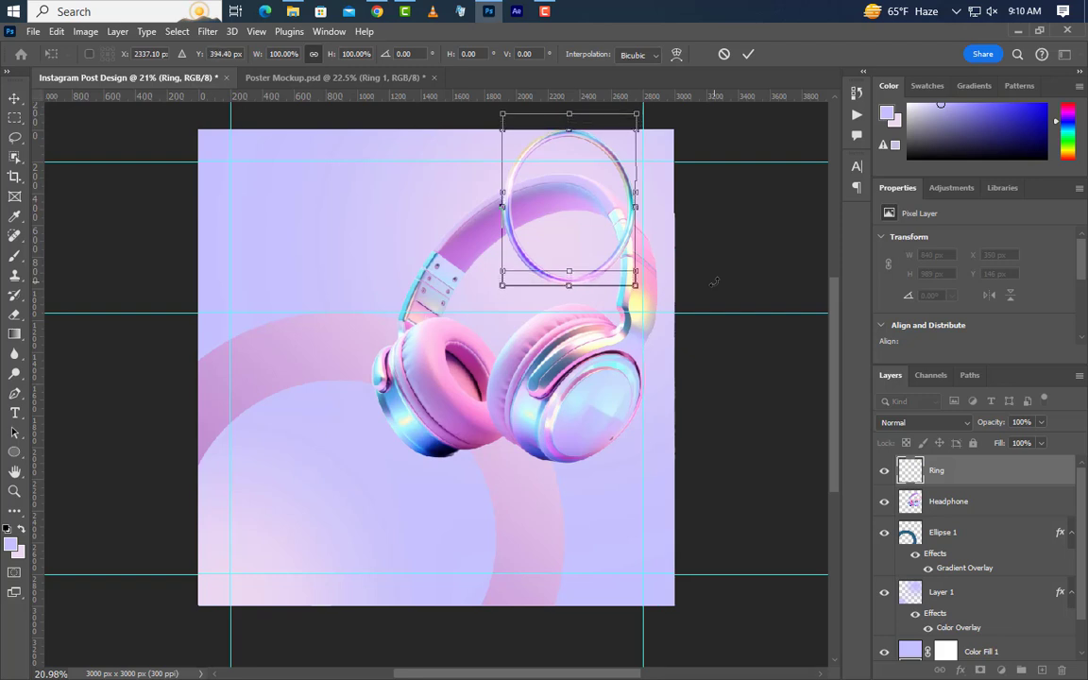
key(Up)
key(Up)
key(Up)
key(Up)
key(Up)
key(Up)
key(Up)
key(Up)
key(Up)
key(Up)
key(Up)
key(Up)
key(Up)
key(Up)
key(Up)
key(Up)
key(Up)
key(Up)
key(Up)
key(Up)
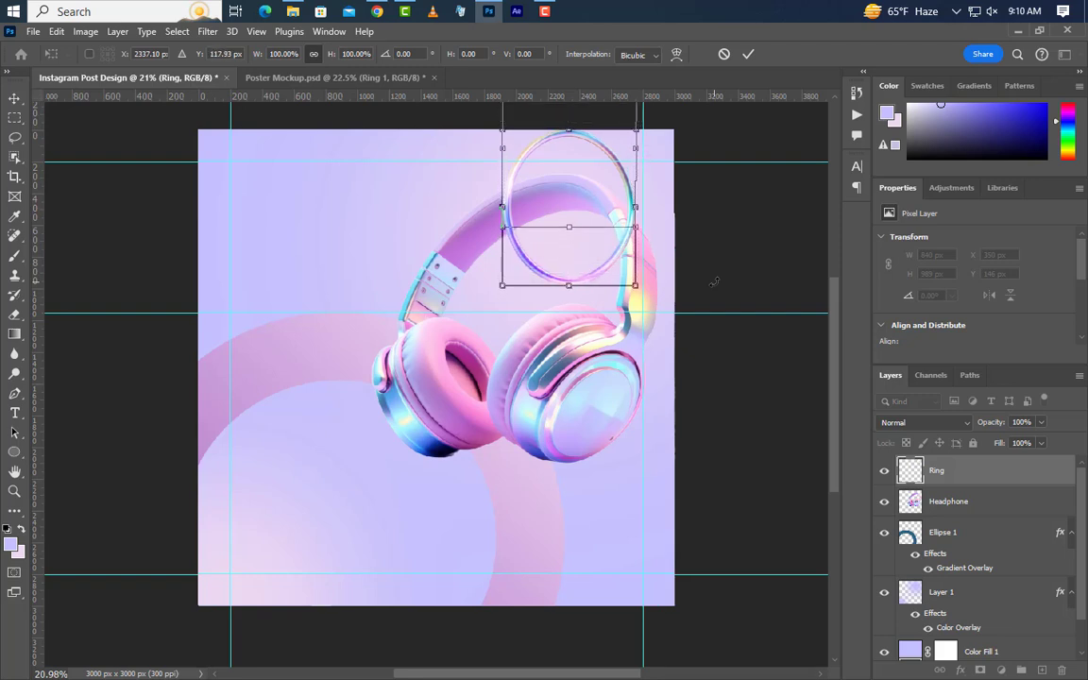
key(Up)
key(Up)
key(Up)
key(Up)
key(Up)
key(Up)
key(Up)
key(Up)
key(Up)
key(Up)
key(Up)
key(Up)
key(Up)
key(Up)
key(Up)
key(Up)
key(Up)
key(Up)
key(Up)
key(Up)
key(Right)
key(Right)
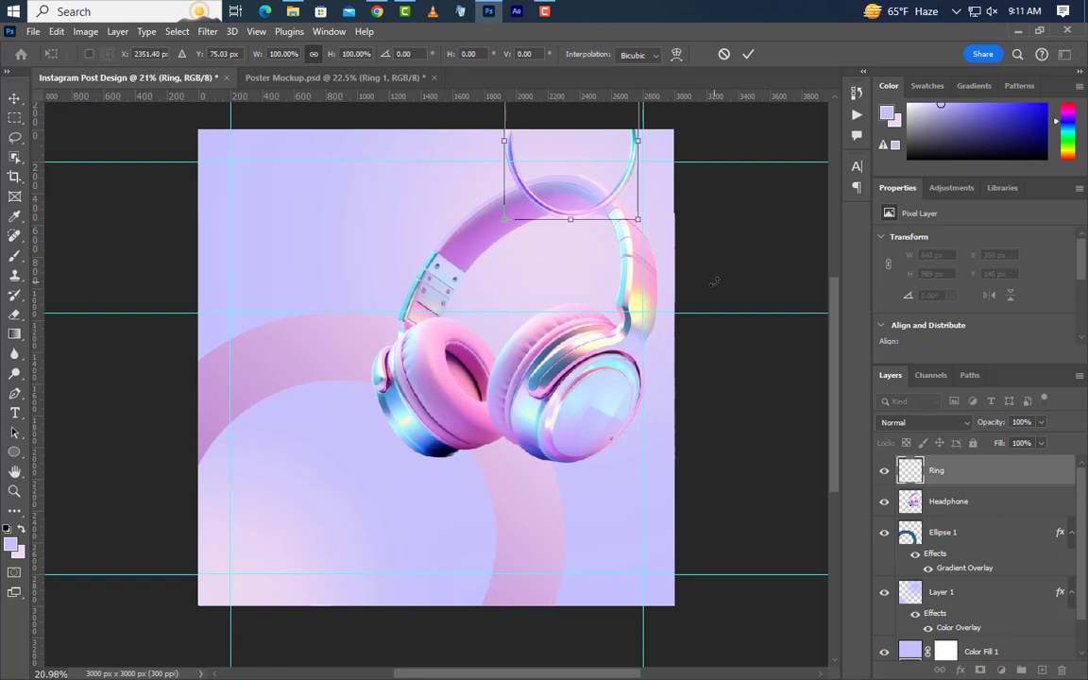
click(747, 55)
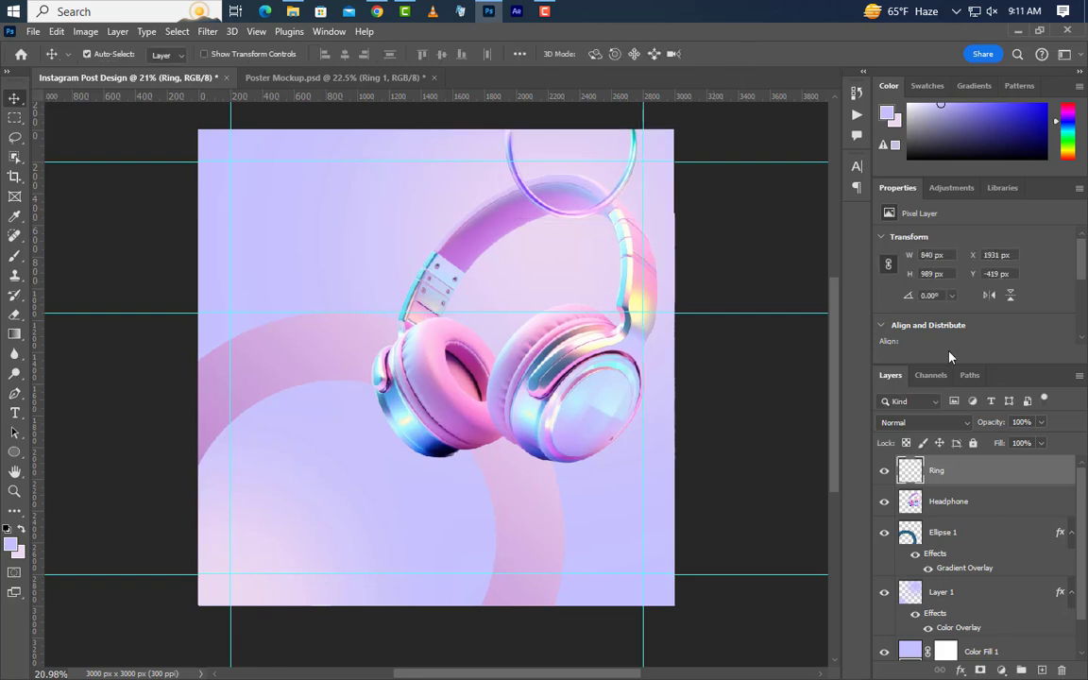
Load the headphone's outline as a selection, erase the ring's right part where it crosses the headband, and deselect
ctrl+click(913, 502)
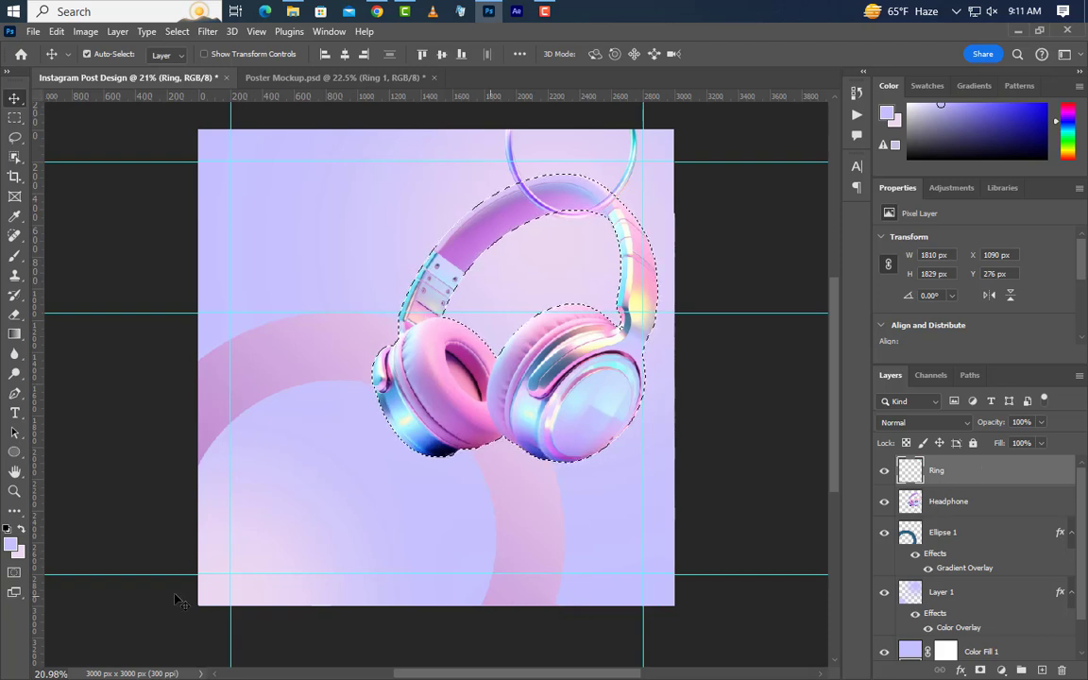
click(14, 315)
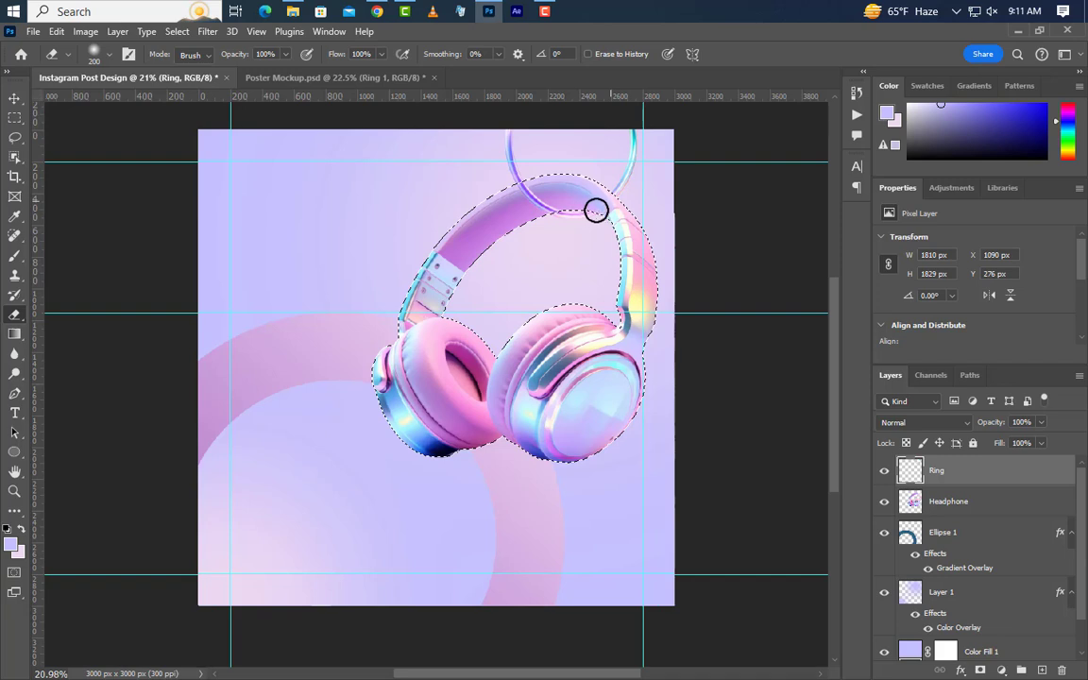
key(ctrl+d)
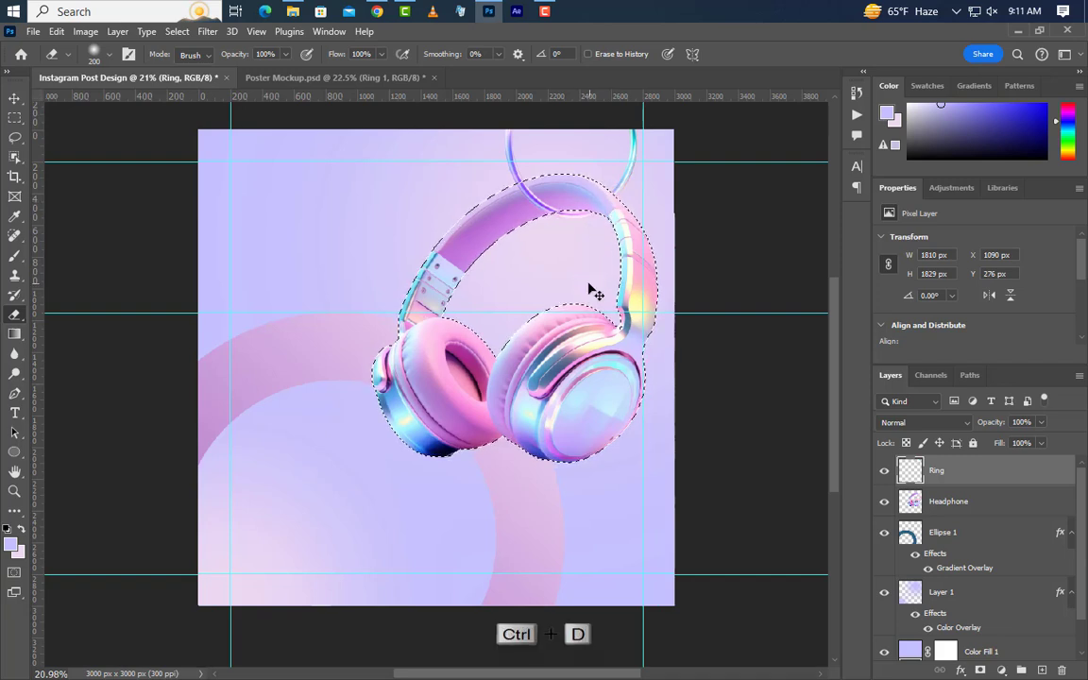
key(ctrl+d)
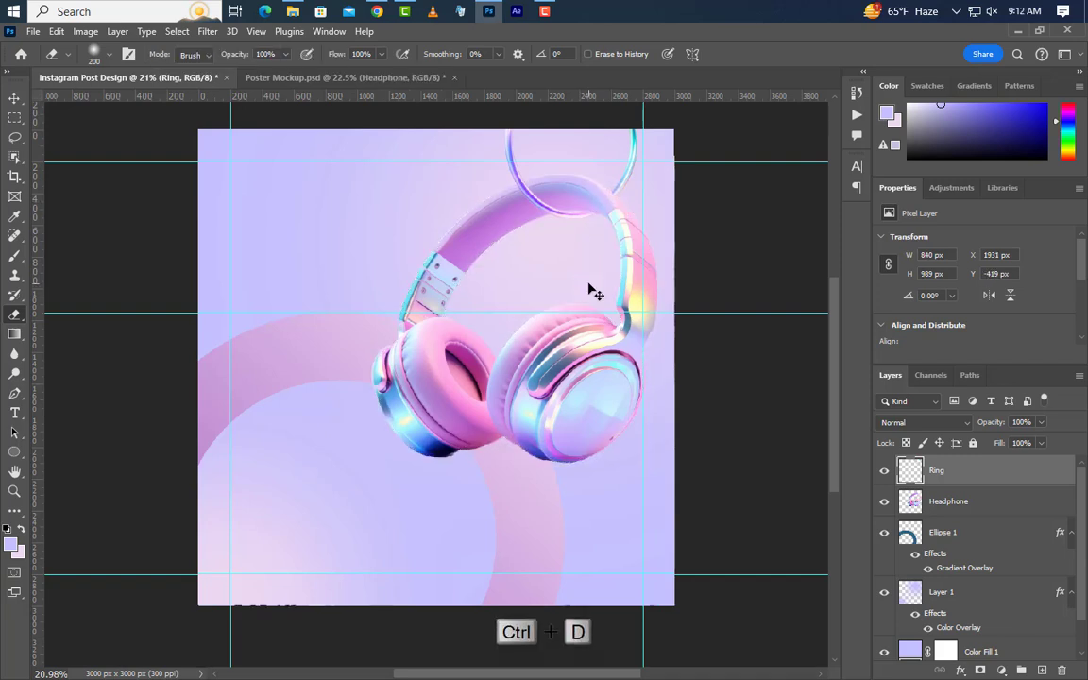
Add a drop shadow to the Headphone layer with 25% opacity, -156° angle, 50 px distance and 75 px size
click(1014, 512)
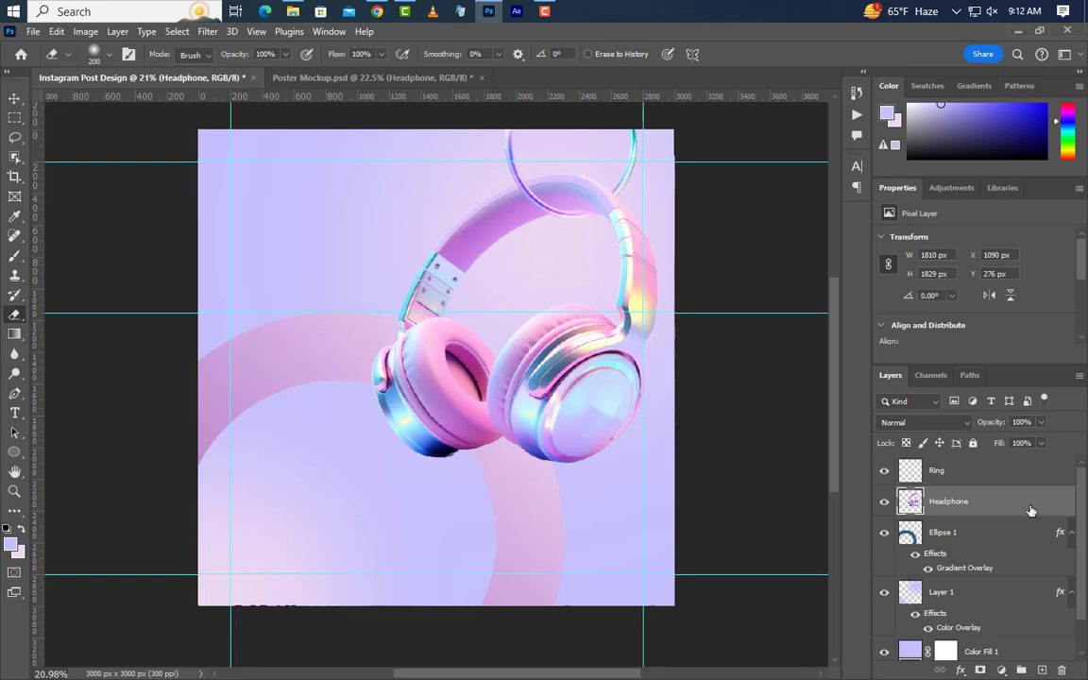
double_click(1030, 511)
click(544, 597)
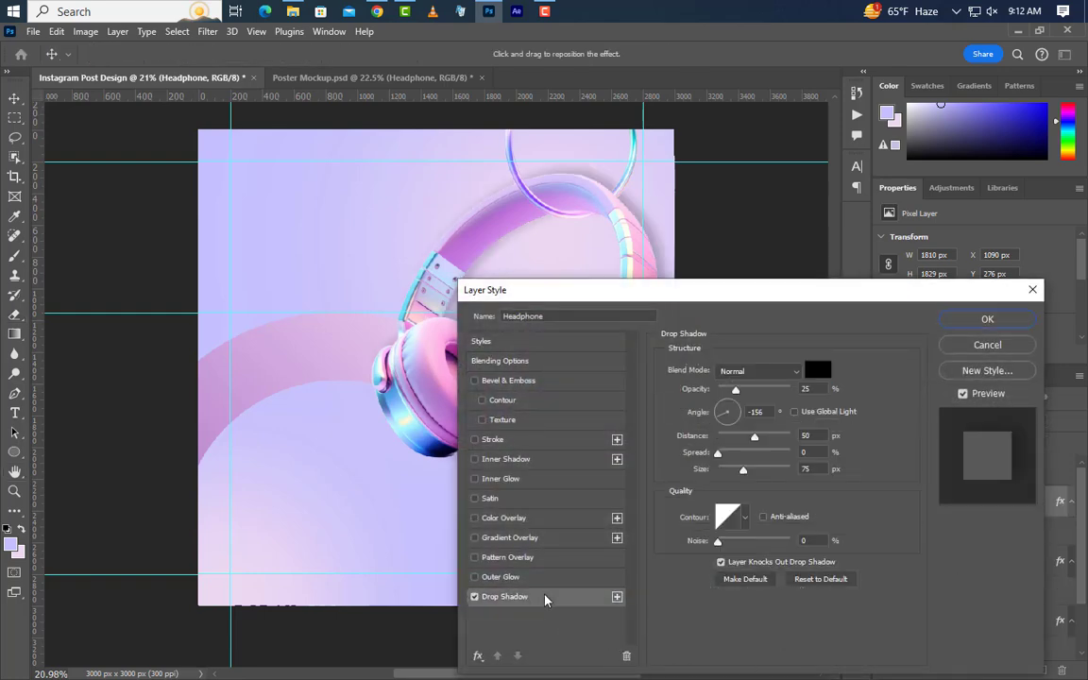
click(756, 412)
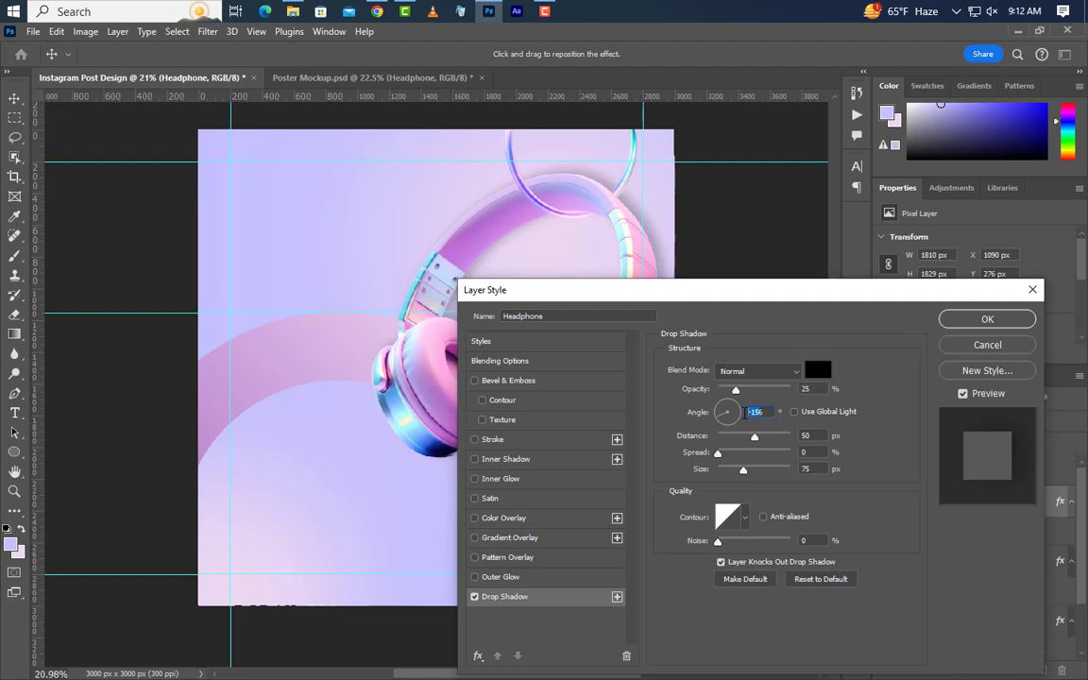
click(802, 436)
key(Tab)
key(Tab)
click(999, 327)
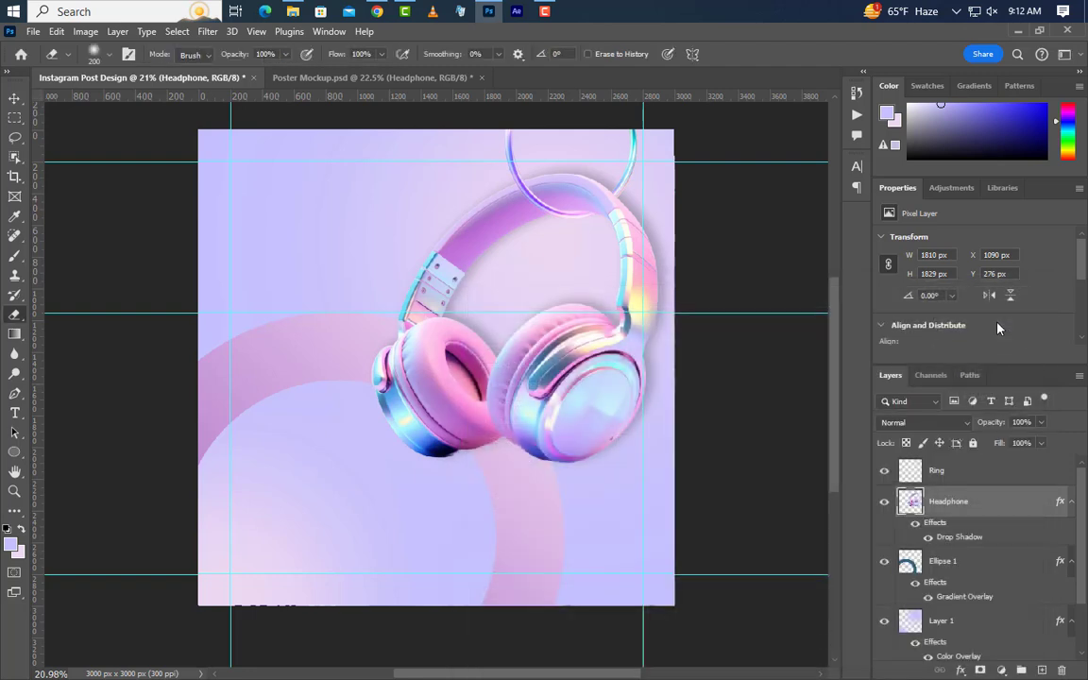
Add a drop shadow to the Ring layer and set its opacity to 50%
click(1004, 482)
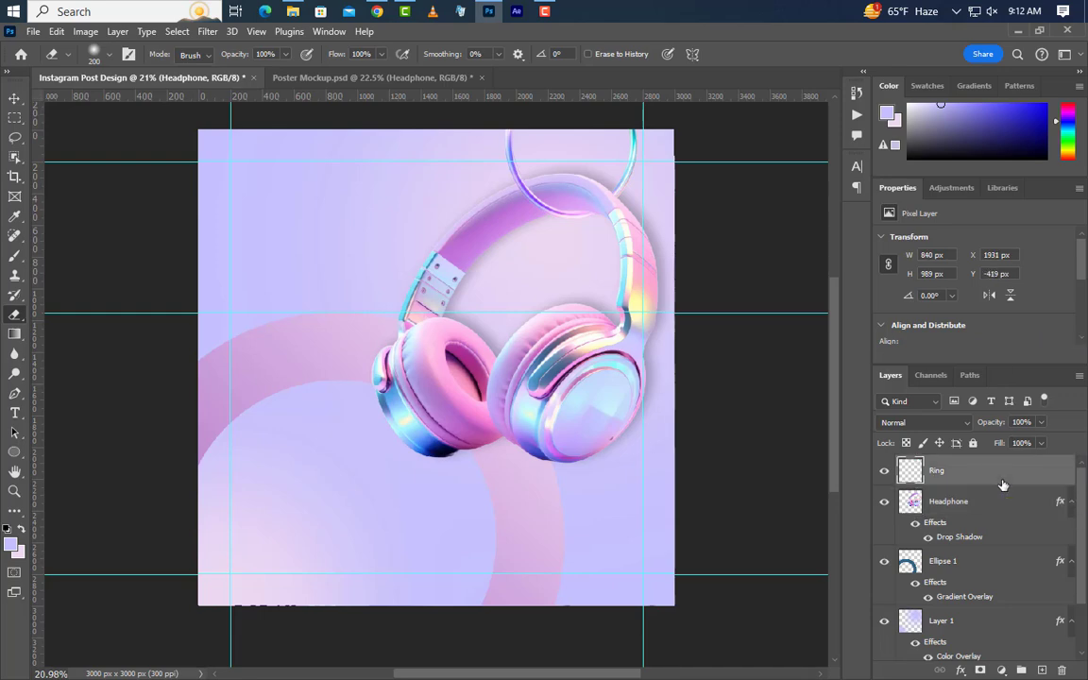
double_click(1004, 484)
drag(759, 287, 881, 242)
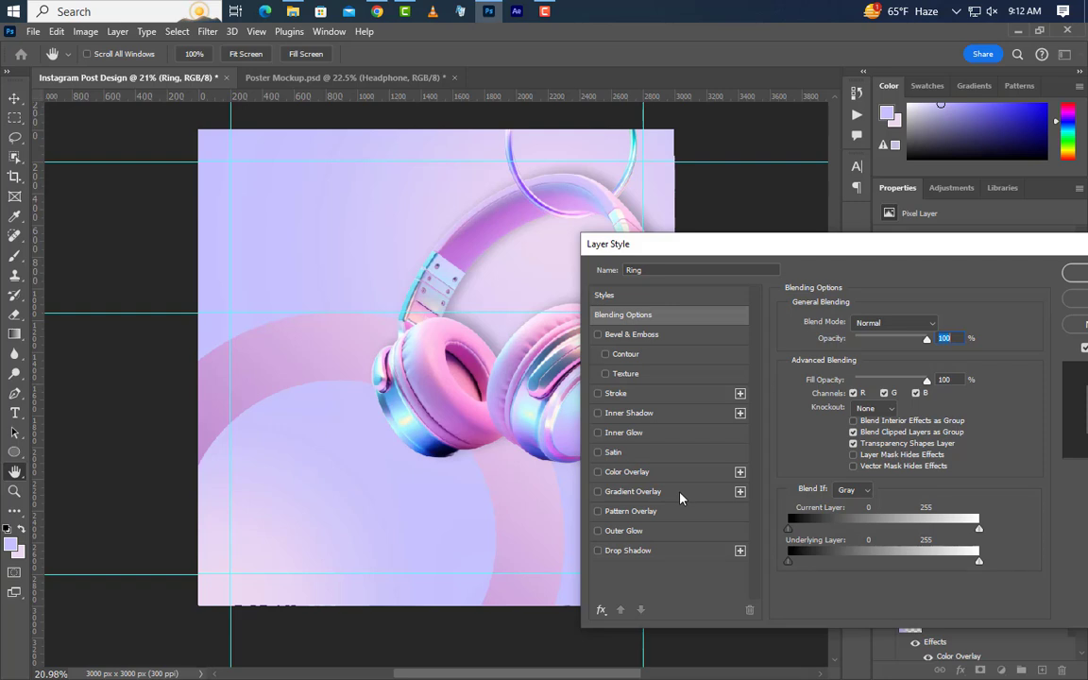
click(680, 553)
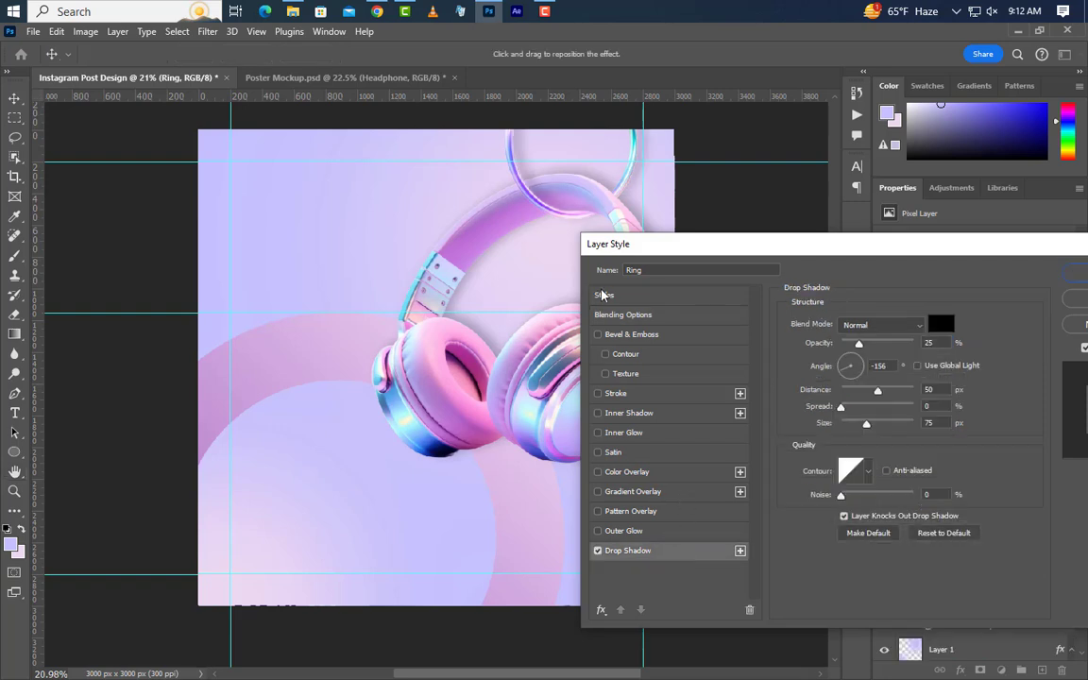
click(939, 344)
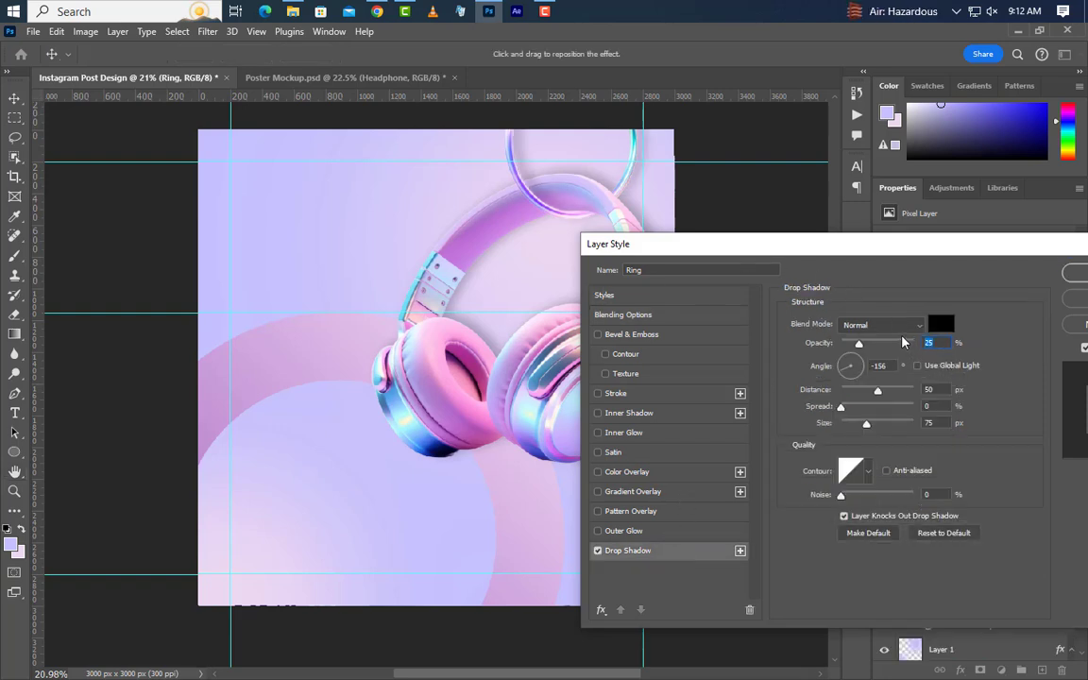
text(35)
text(50)
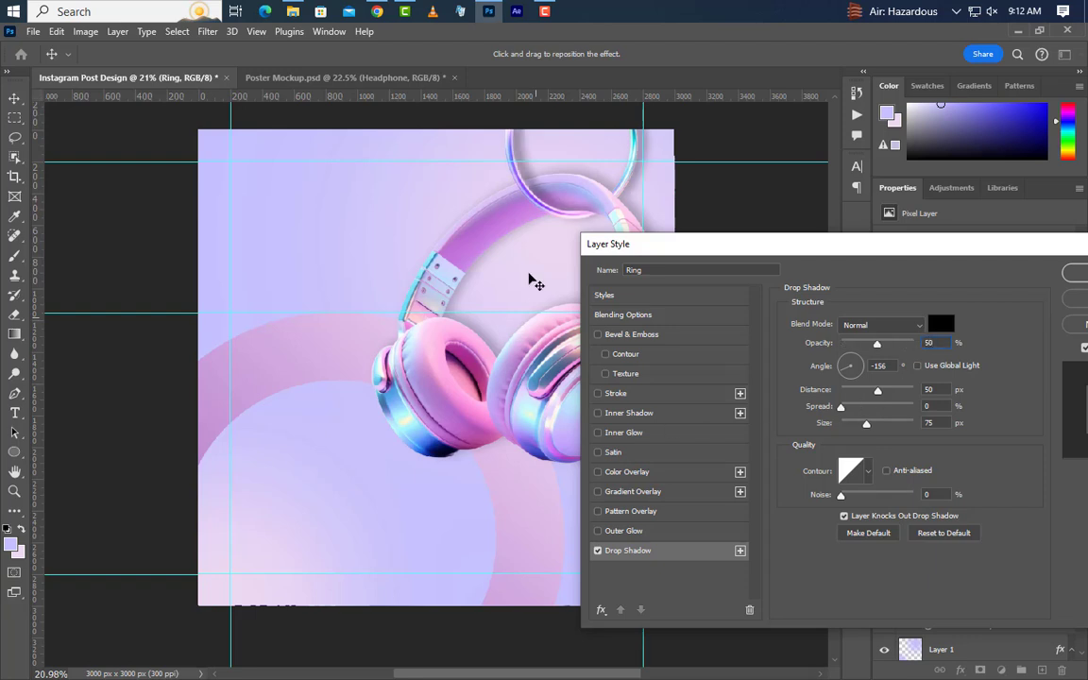
Try a distance of 40 px and a size of 50 px for the ring's drop shadow
double_click(940, 395)
text(40)
key(Tab)
key(Tab)
text(50)
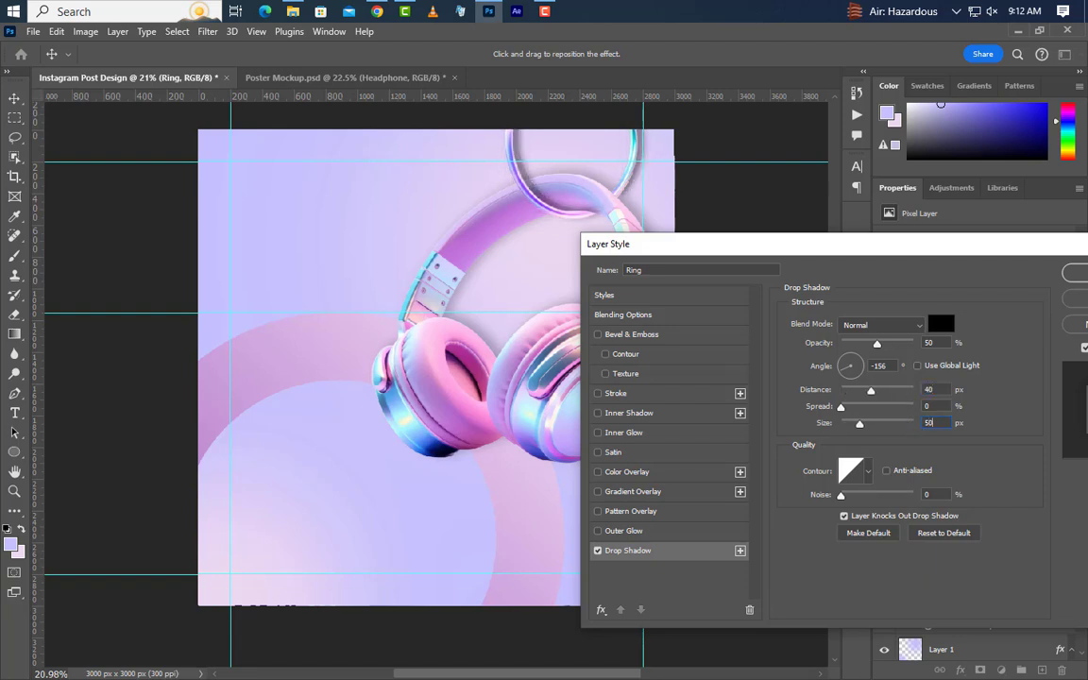
Set the ring's drop shadow distance to 30 px and its size to 60 px, and apply the layer style
double_click(916, 389)
text(30)
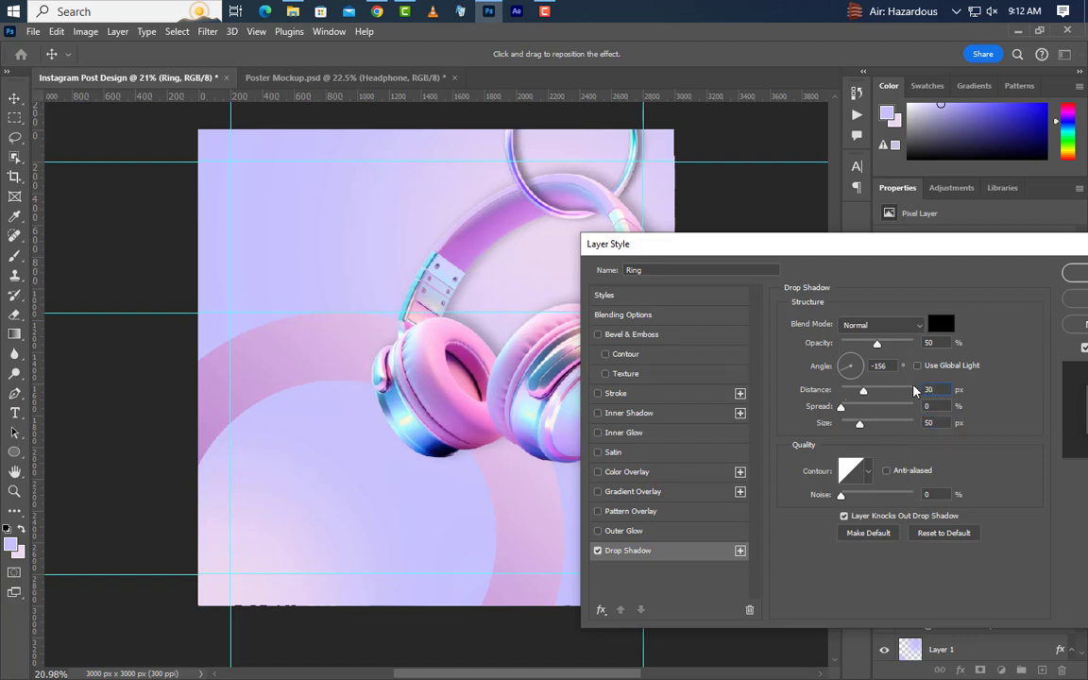
double_click(916, 421)
text(6)
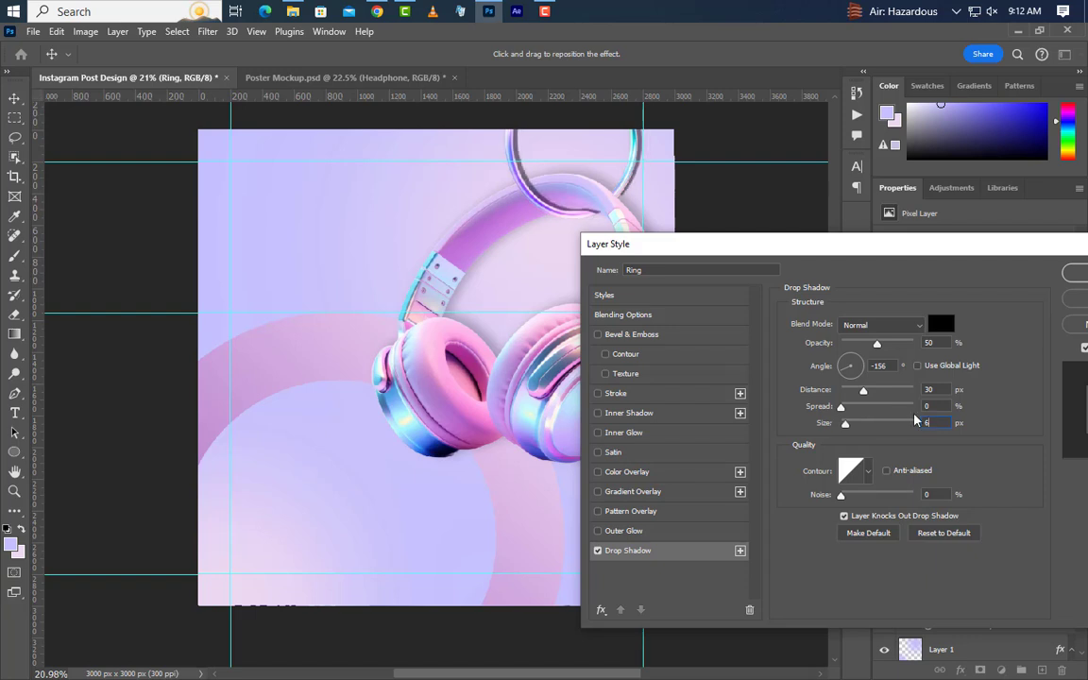
text(0)
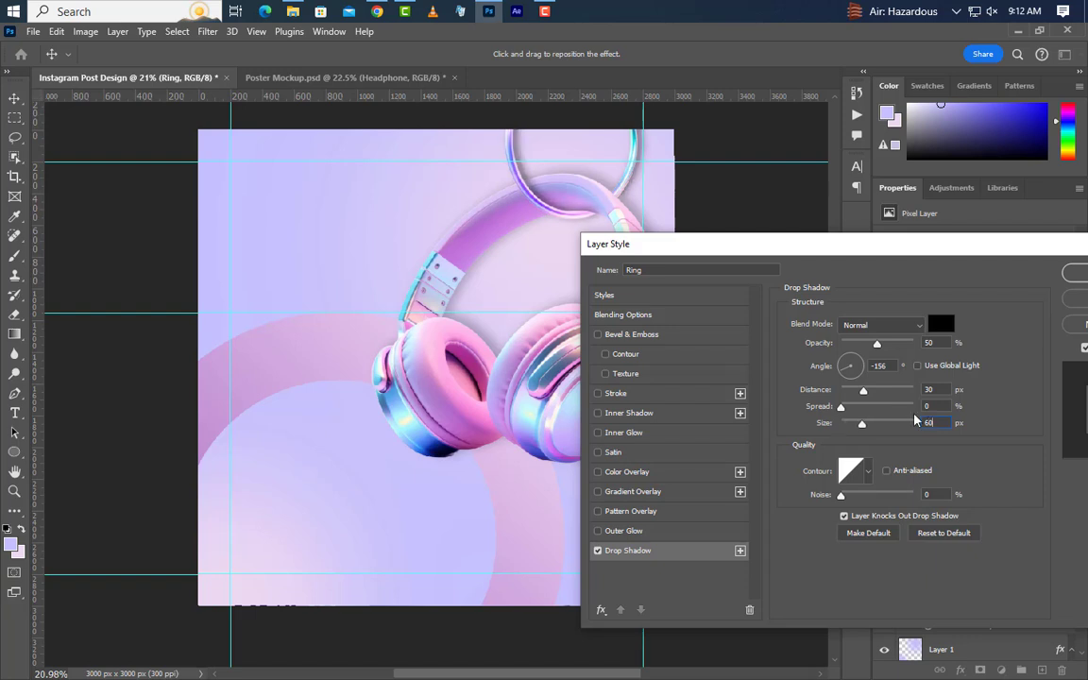
click(1072, 276)
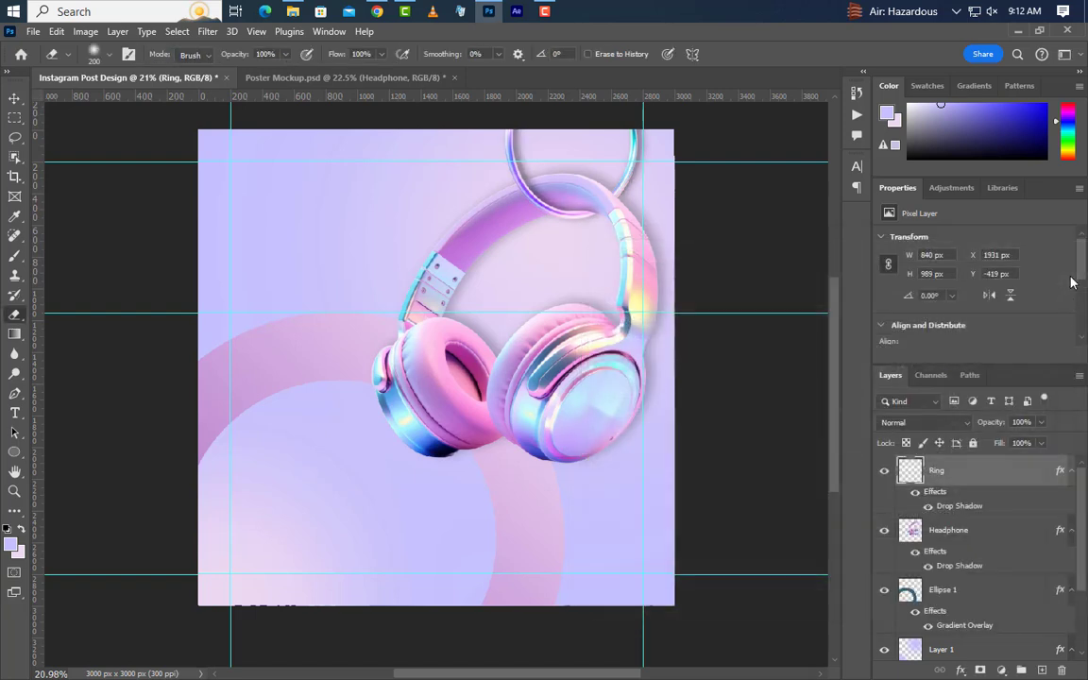
Duplicate the Ring layer and remove the drop shadow from the copy
drag(1001, 472, 1039, 671)
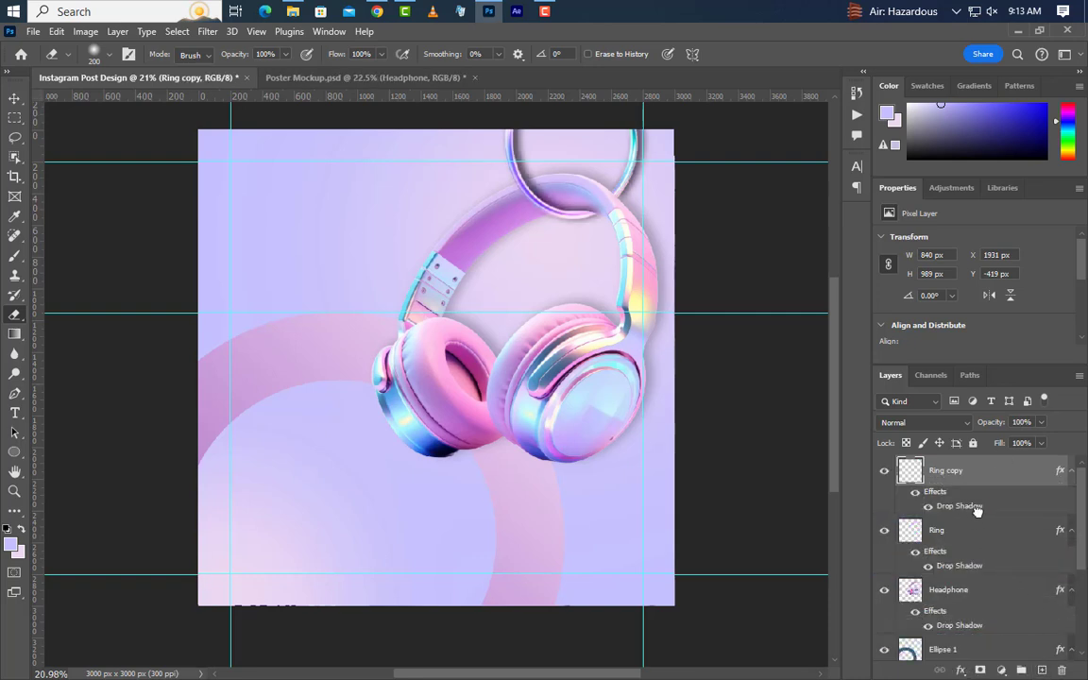
drag(978, 511, 1062, 669)
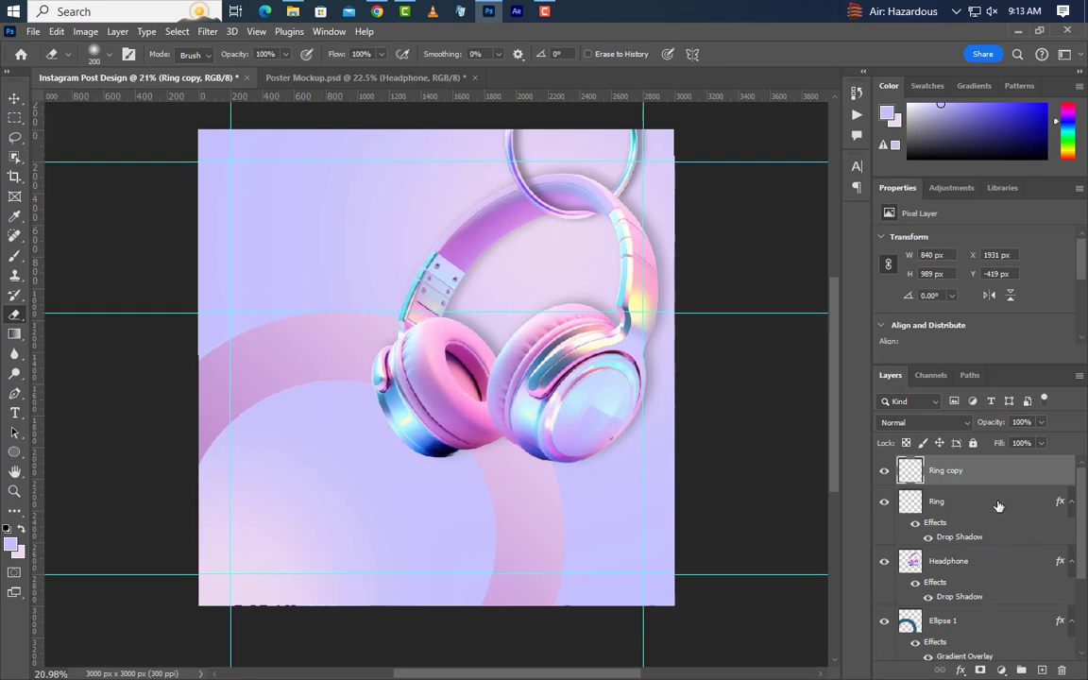
Convert the original Ring layer with its shadow to a smart object and rasterize it
click(998, 506)
right_click(899, 501)
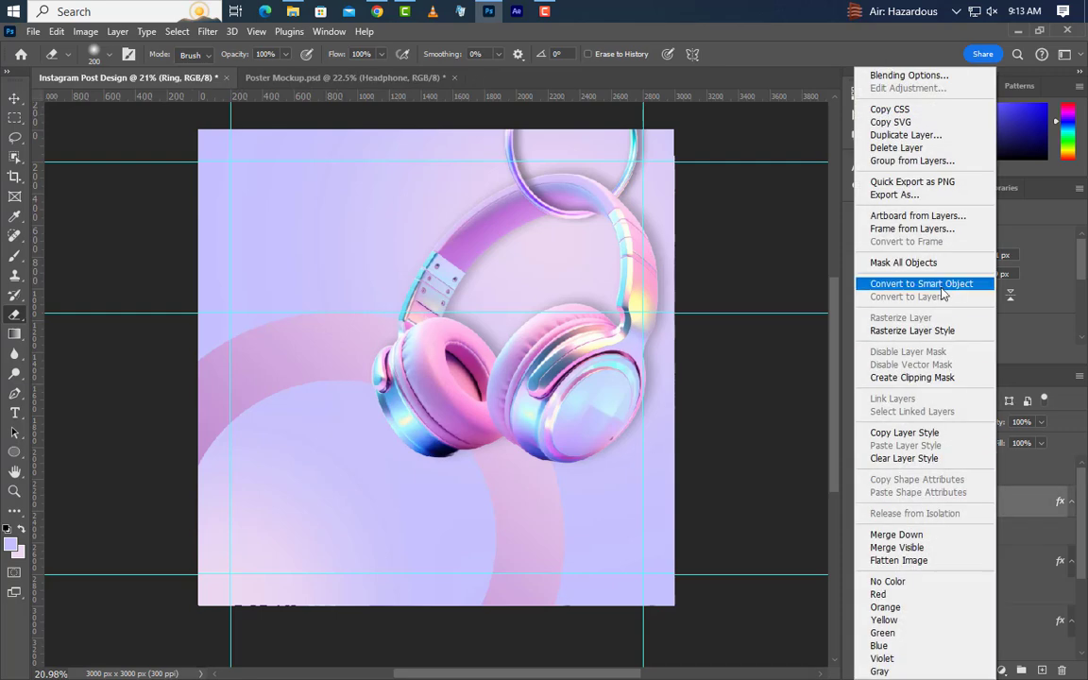
click(848, 275)
right_click(1026, 497)
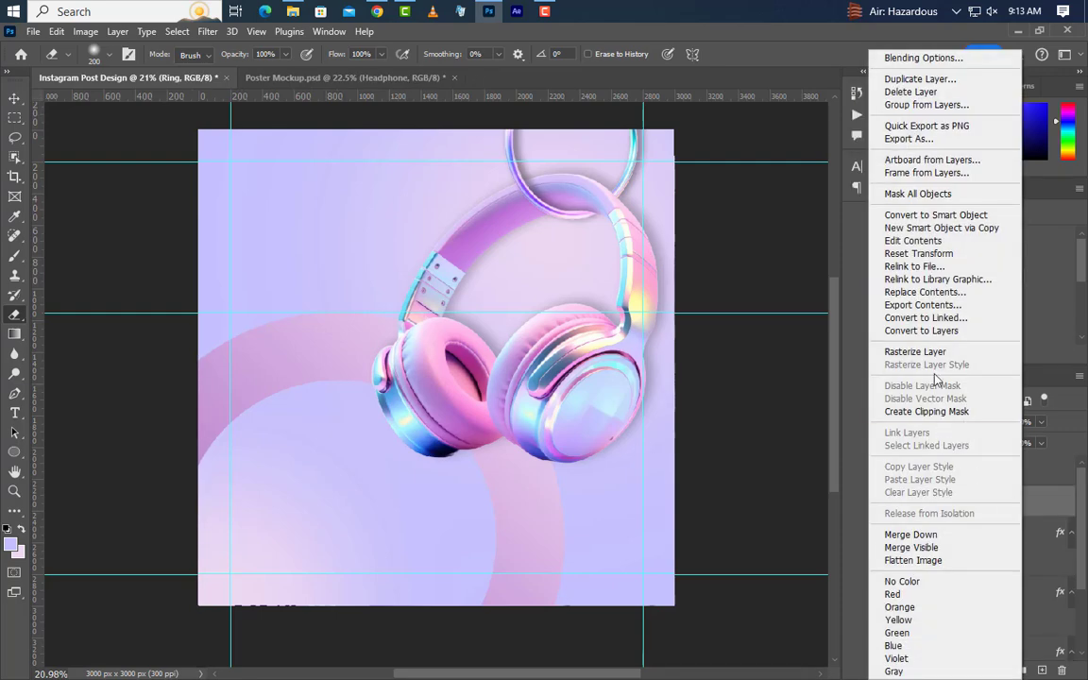
click(940, 352)
Erase the Ring layer's shadow where the ring slips behind the headband, using a 200 px eraser with 0% hardness
scroll(632, 150, up, 5)
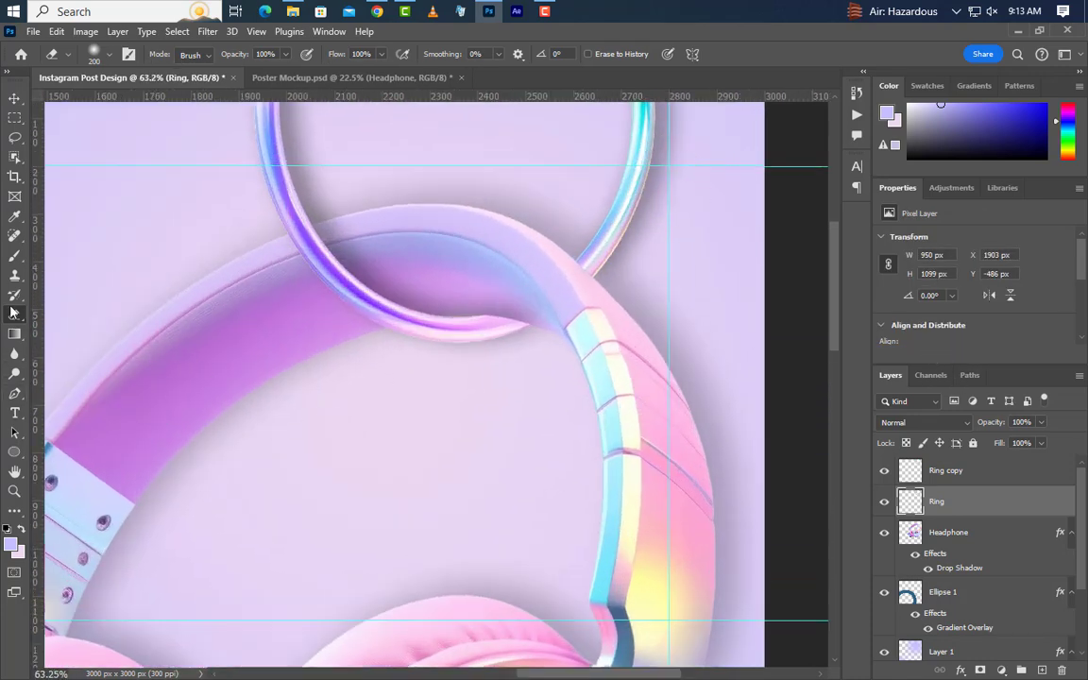
click(92, 54)
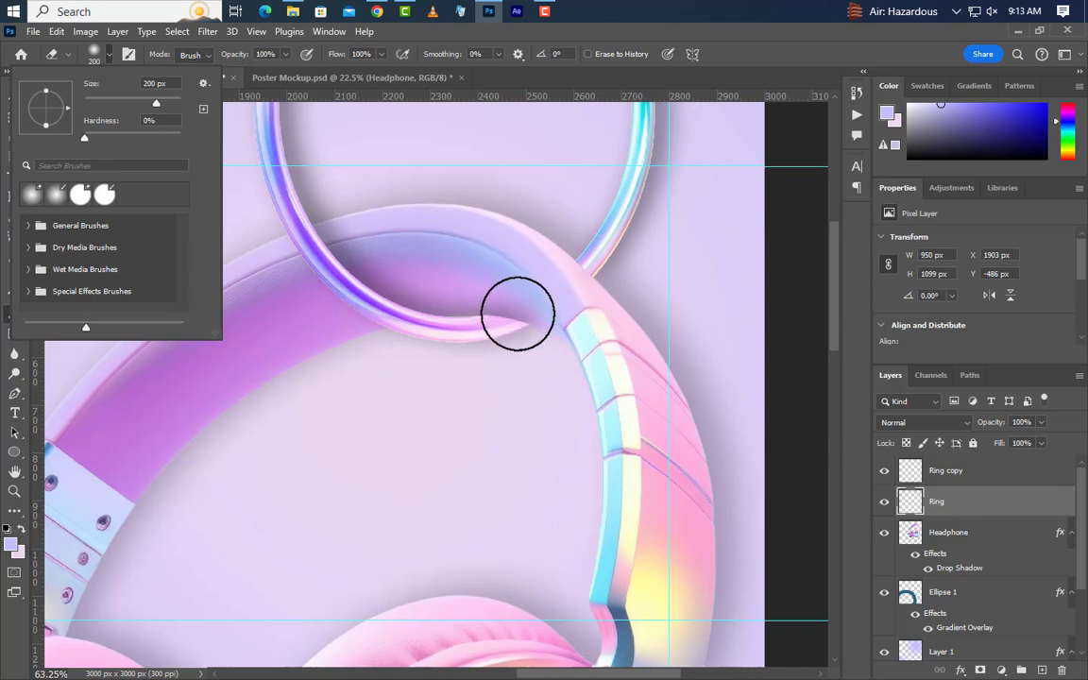
click(539, 304)
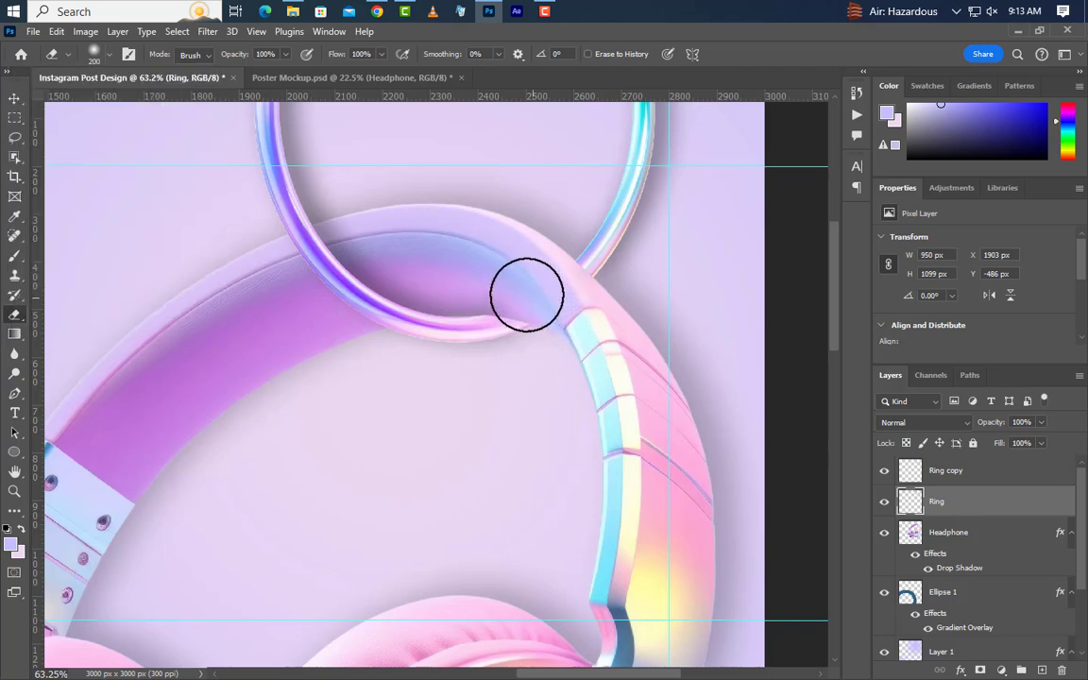
mouse_move(477, 269)
mouse_down()
mouse_move(534, 296)
mouse_move(587, 361)
mouse_up()
scroll(529, 309, down, 5)
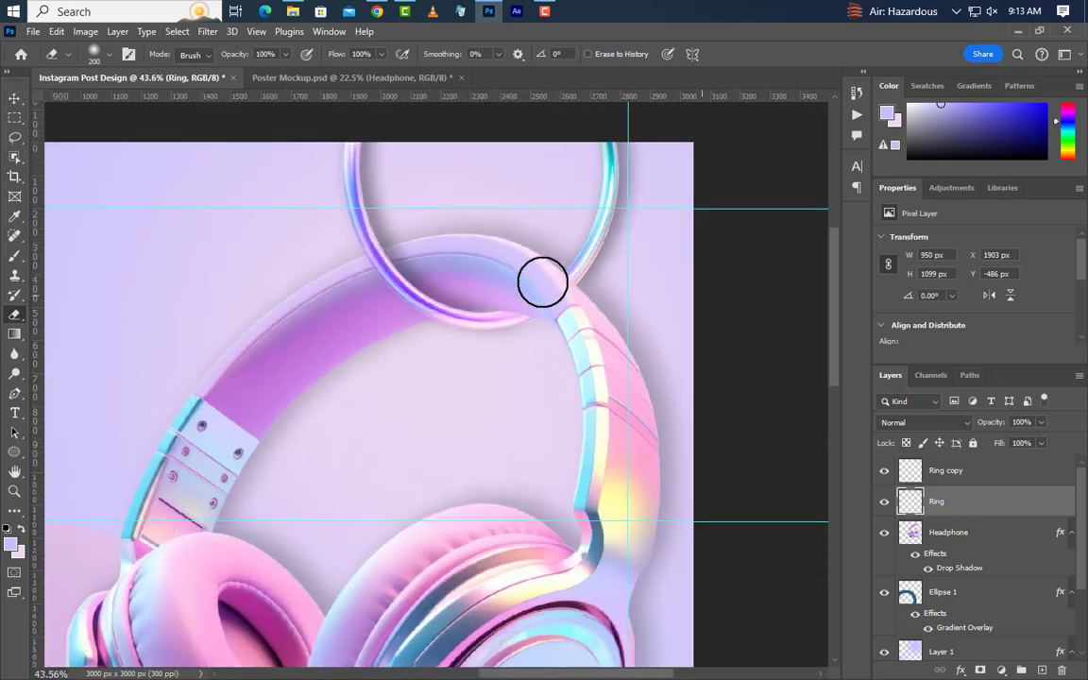
scroll(542, 282, down, 2)
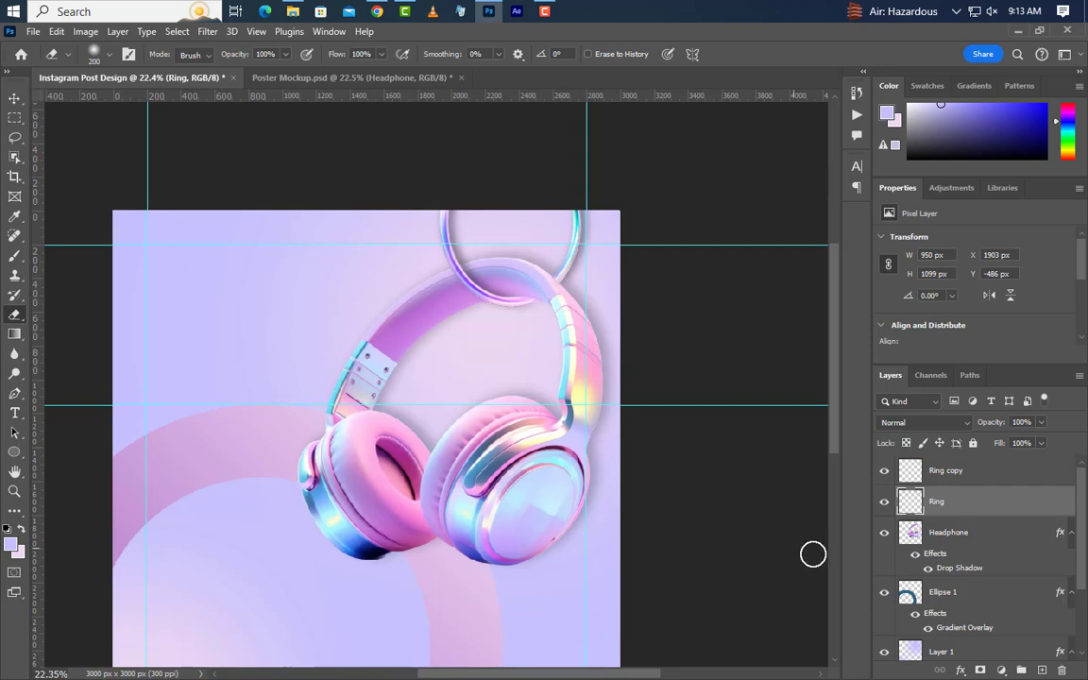
Duplicate the Headphone layer together with its drop shadow
click(998, 547)
click(1070, 532)
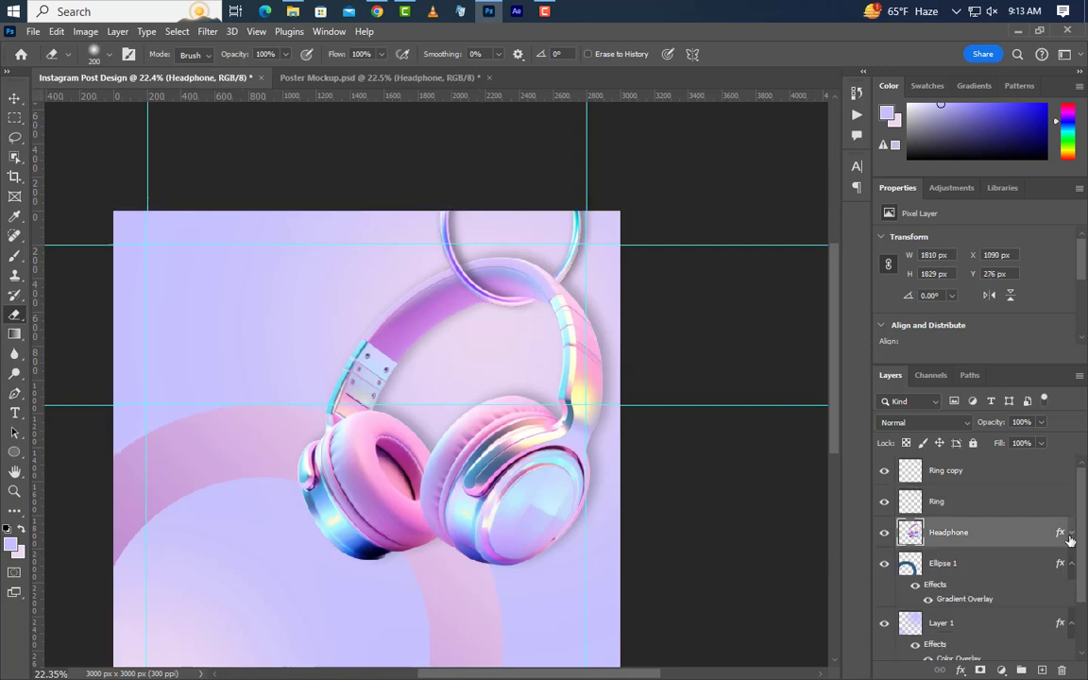
key(ctrl+j)
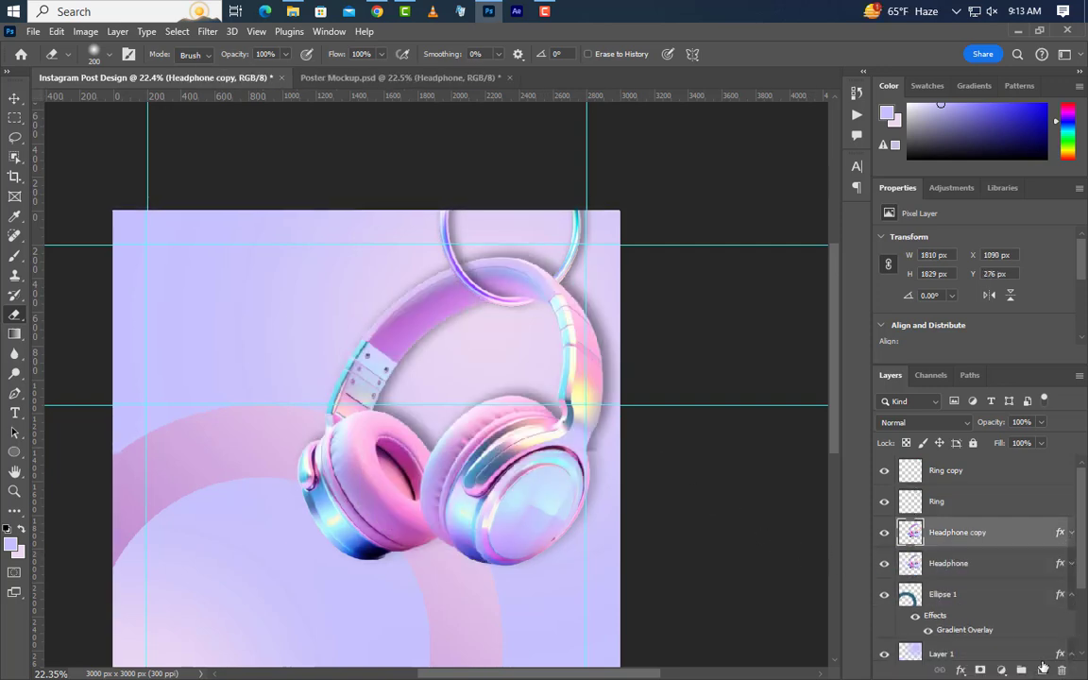
Offset the Headphone copy layer's drop shadow farther down and to the right, and apply the layer style
click(13, 100)
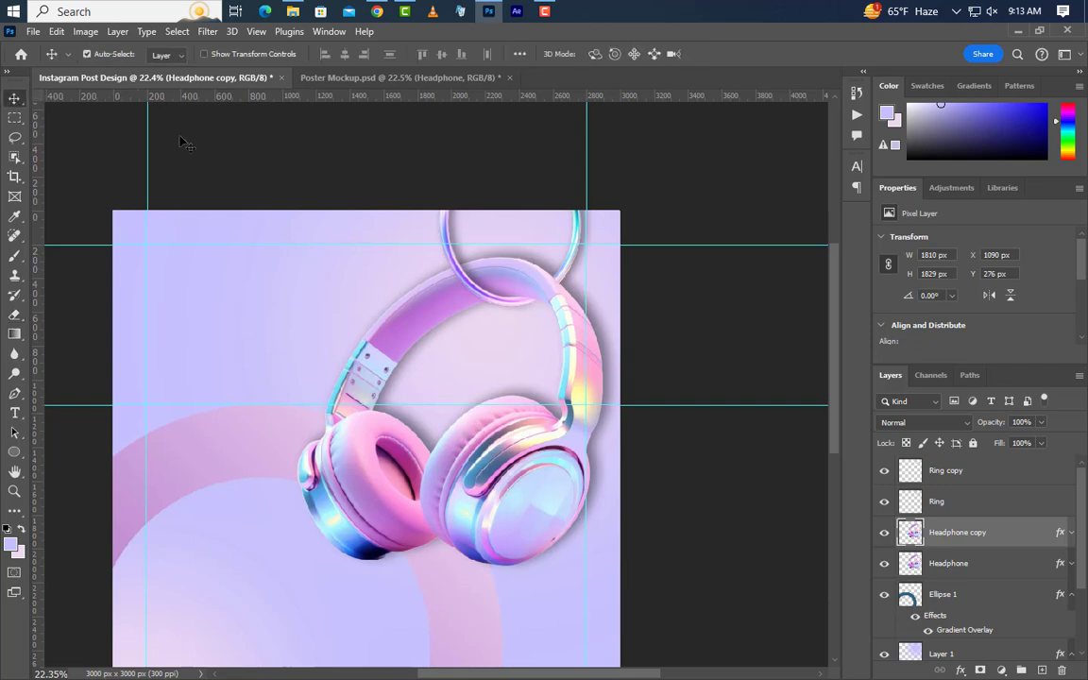
click(1071, 532)
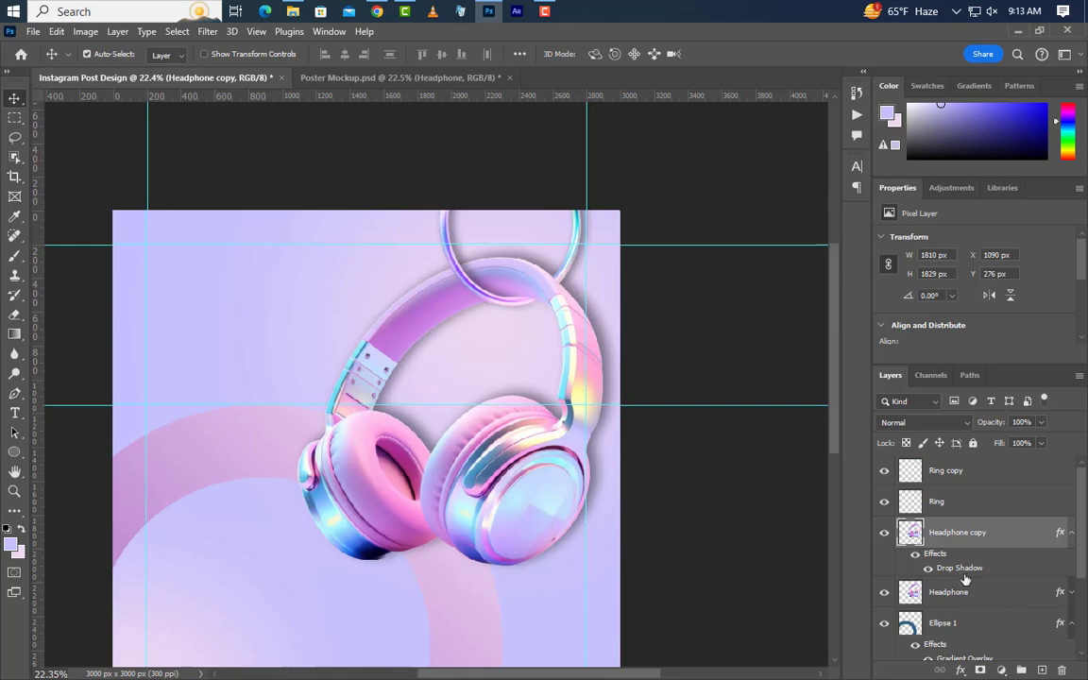
drag(440, 368, 455, 378)
click(1025, 274)
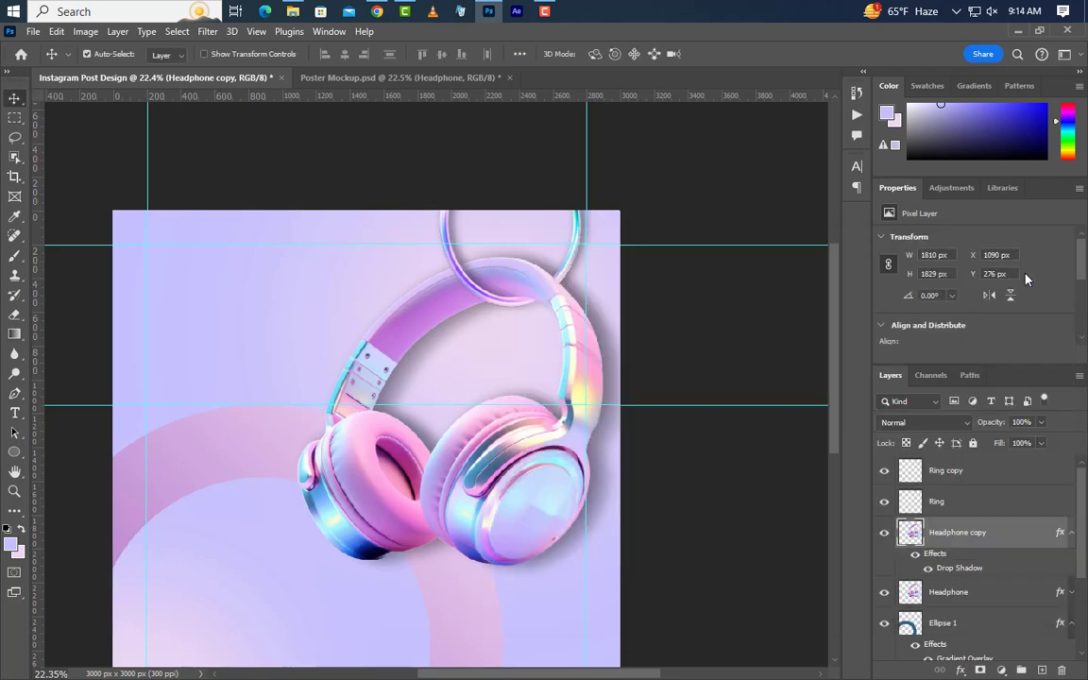
Convert the Headphone copy layer with its shadow to a smart object and rasterize it
right_click(1028, 535)
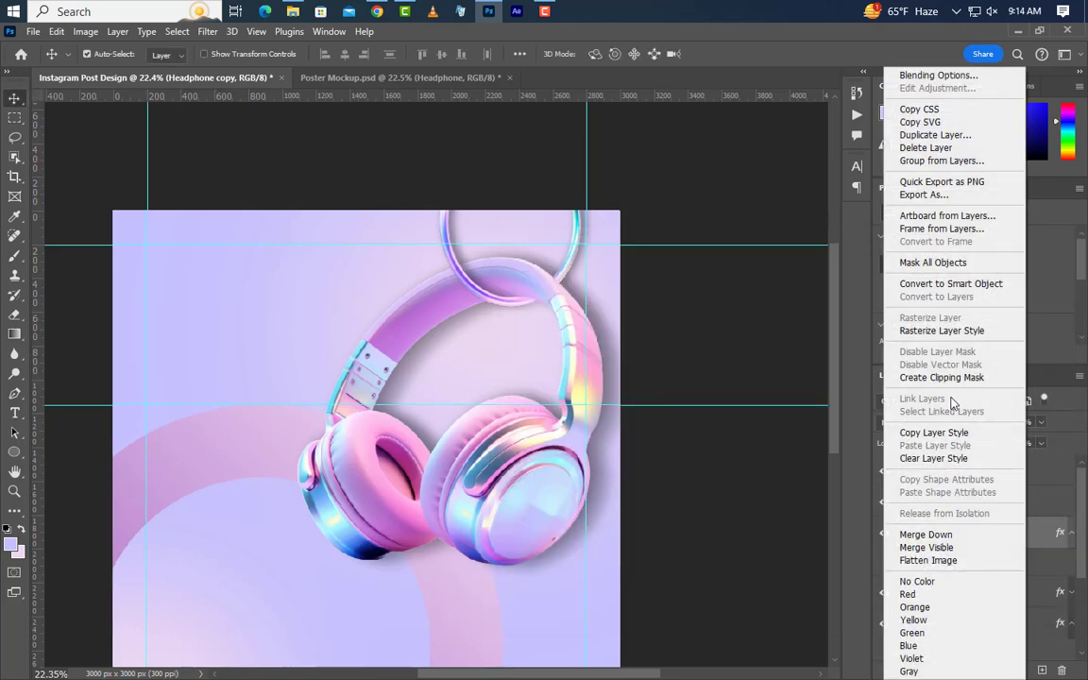
click(964, 286)
right_click(1021, 531)
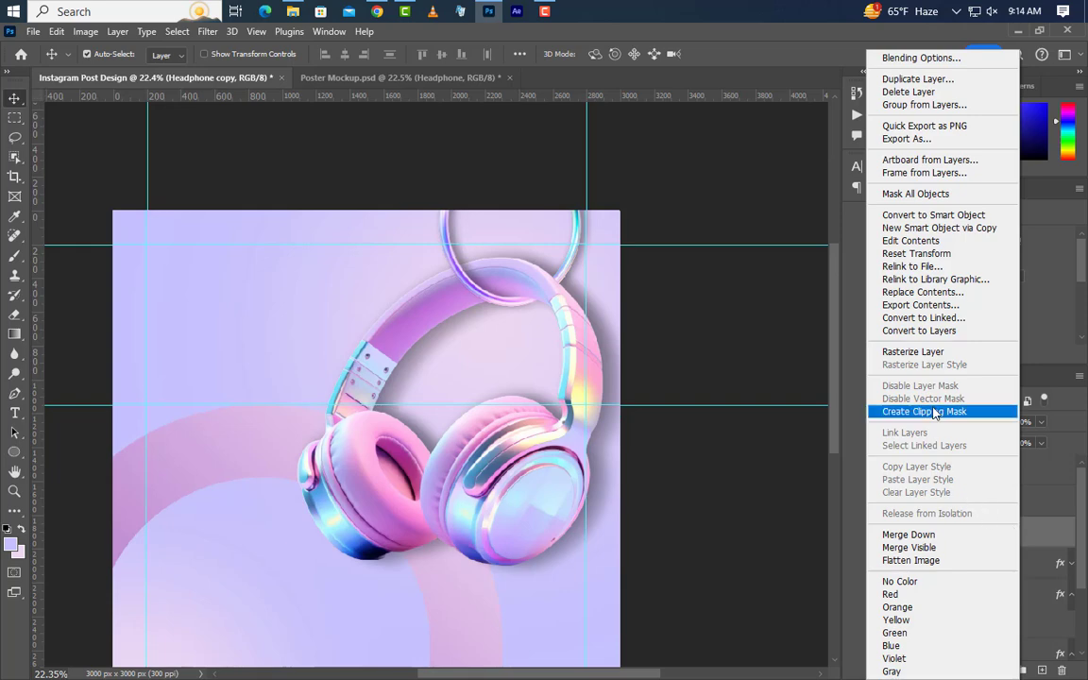
click(925, 350)
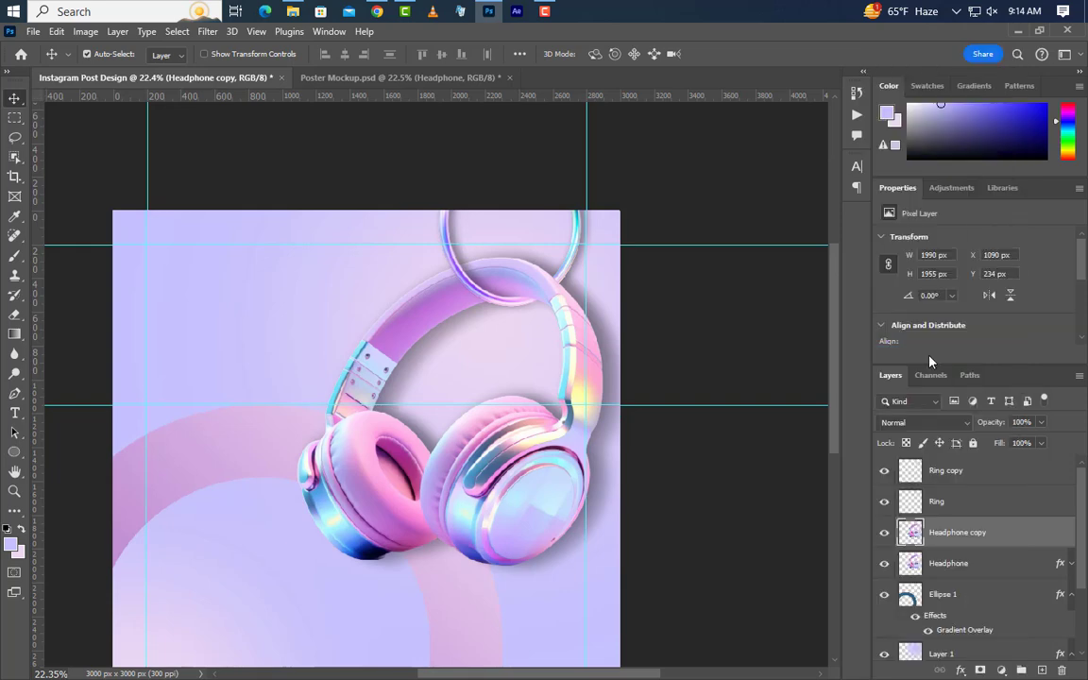
Erase the Headphone copy layer around the ear cups using a 700 px eraser
click(14, 315)
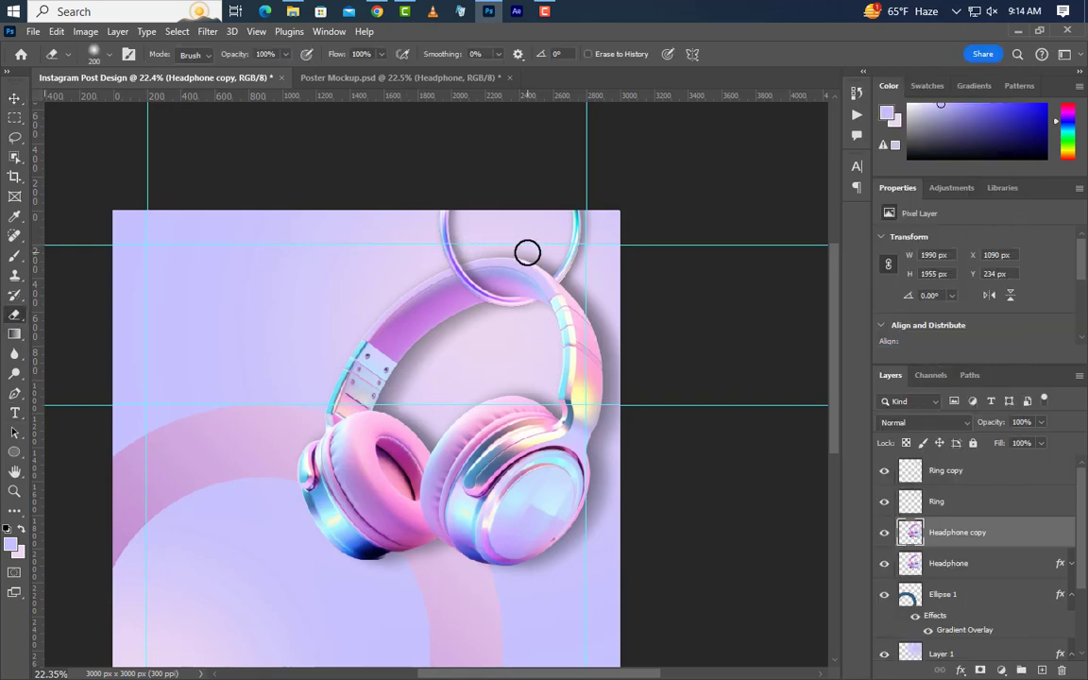
key(bracketright)
key(bracketright)
key(bracketright)
key(bracketright)
key(bracketright)
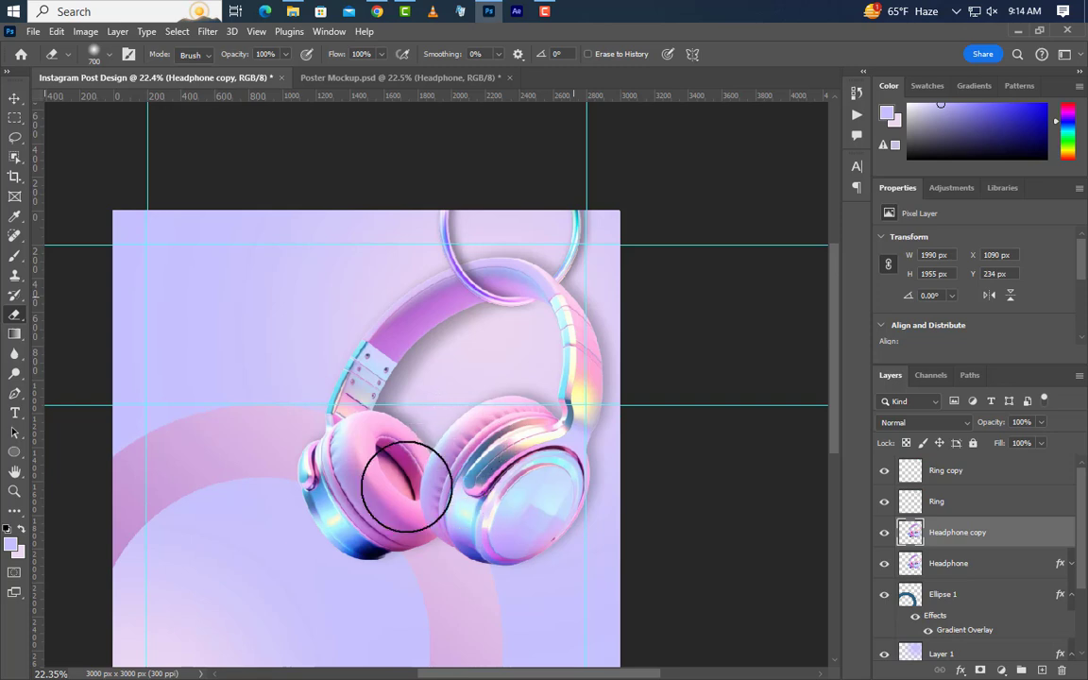
mouse_move(448, 435)
mouse_down()
mouse_move(420, 484)
mouse_move(423, 463)
mouse_up()
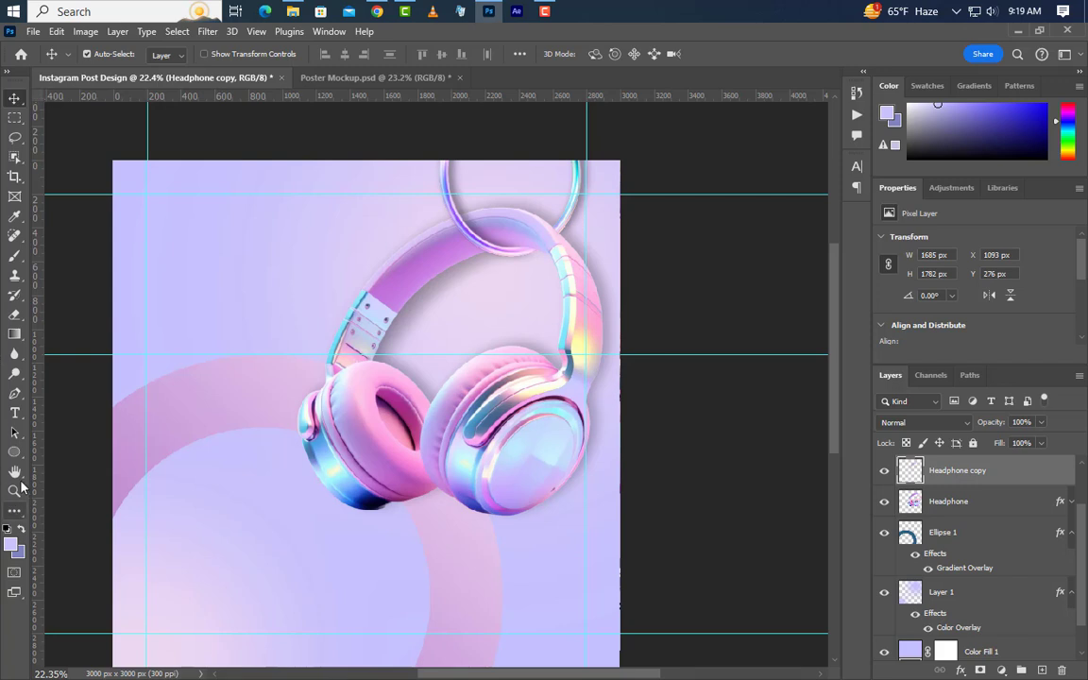
Add the text "EXCLUSIVE" on a new layer above Ring copy, starting at the left guide near the top guide
click(15, 413)
scroll(1008, 539, up, 2)
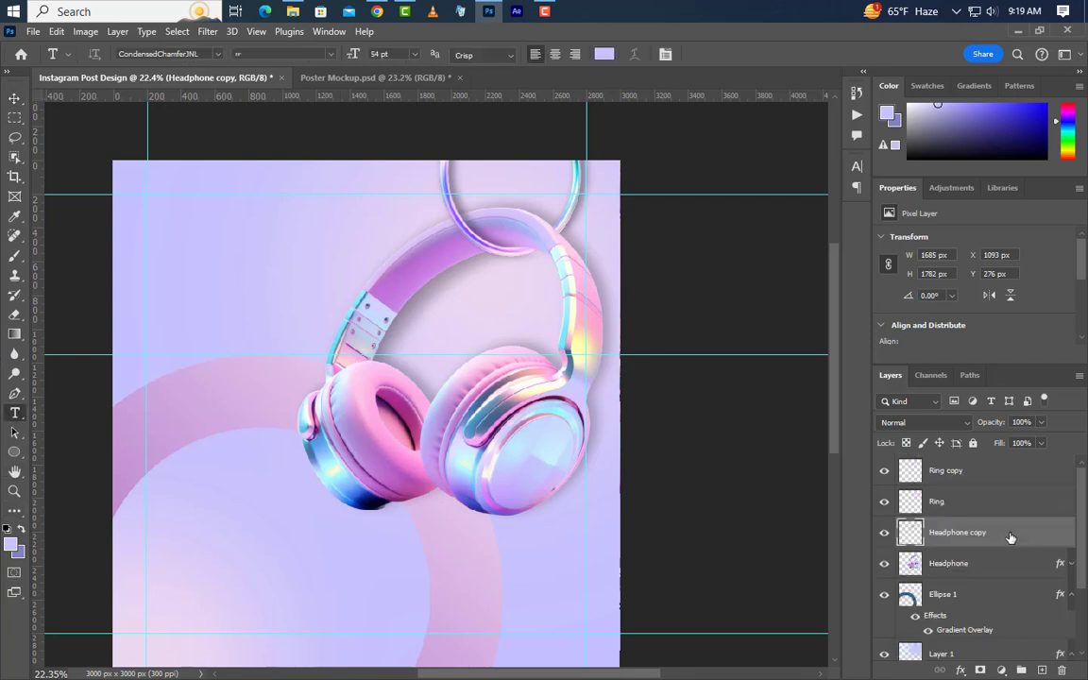
click(1006, 479)
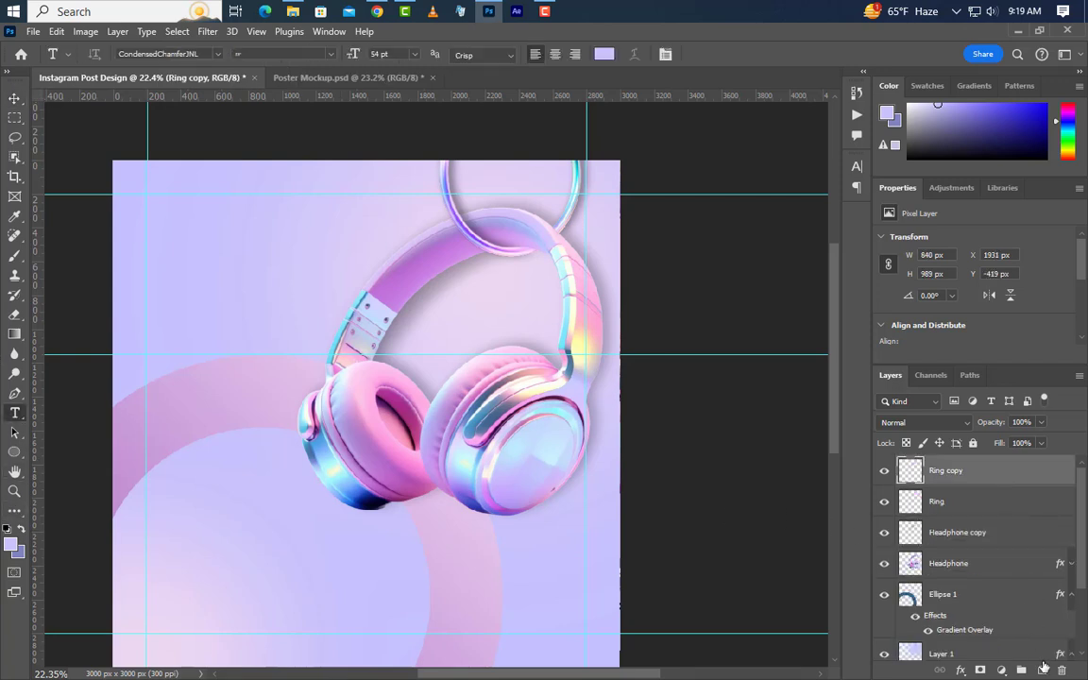
click(1043, 671)
click(151, 217)
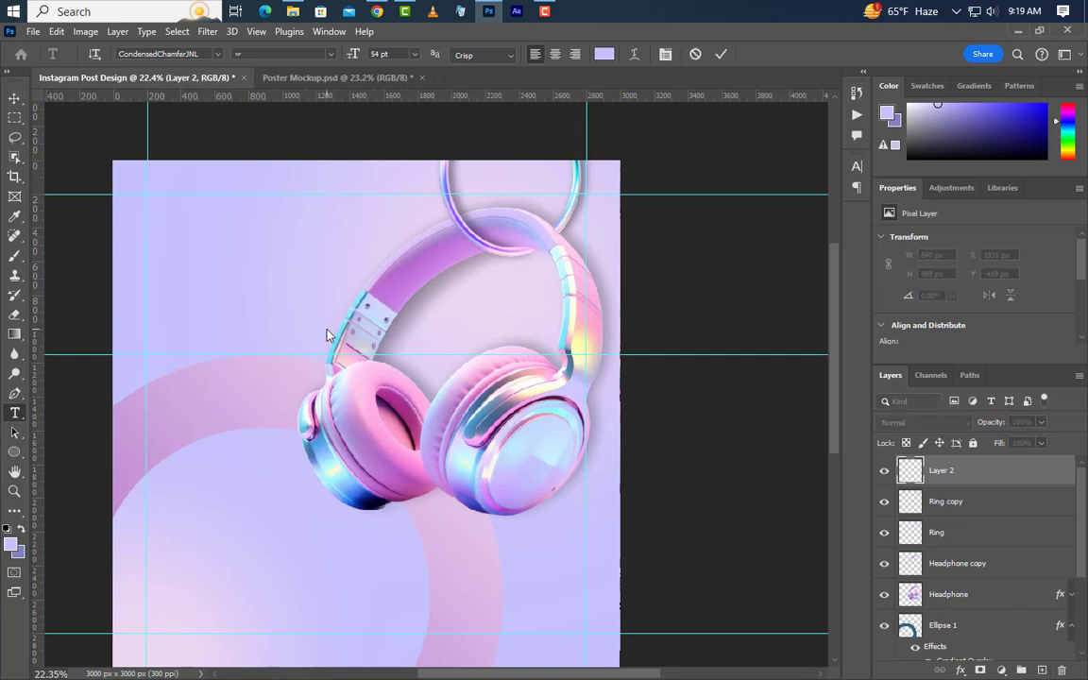
text(HEA)
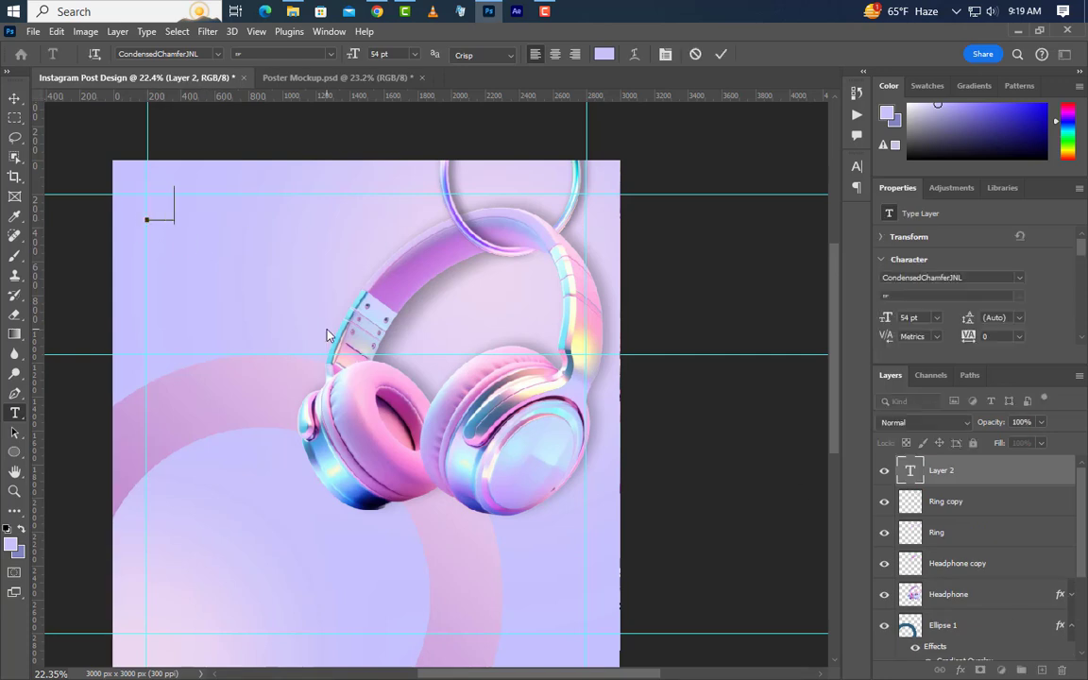
text(DPHON)
click(722, 54)
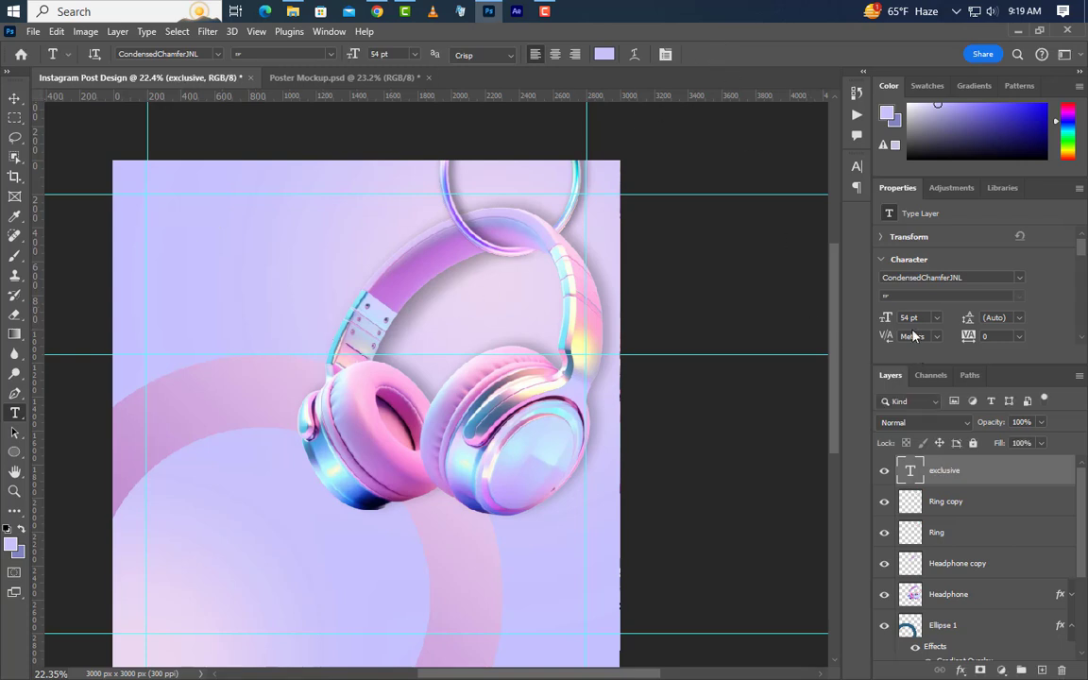
Set the EXCLUSIVE text to Poppins SemiBold at 46 pt
drag(883, 322, 874, 314)
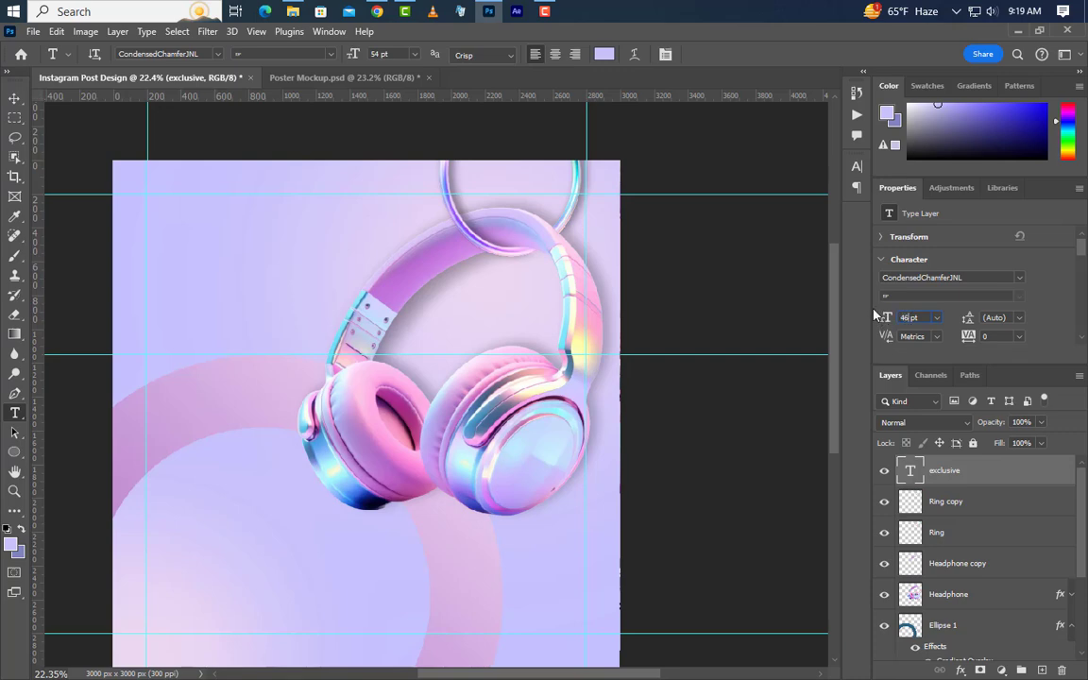
click(1020, 277)
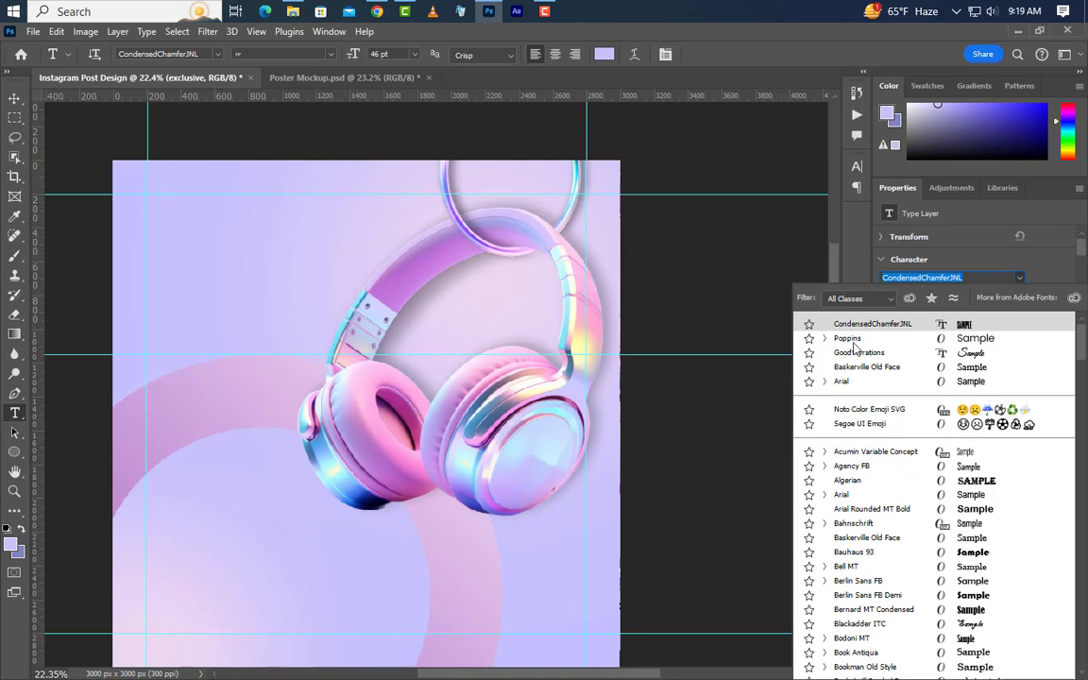
click(853, 339)
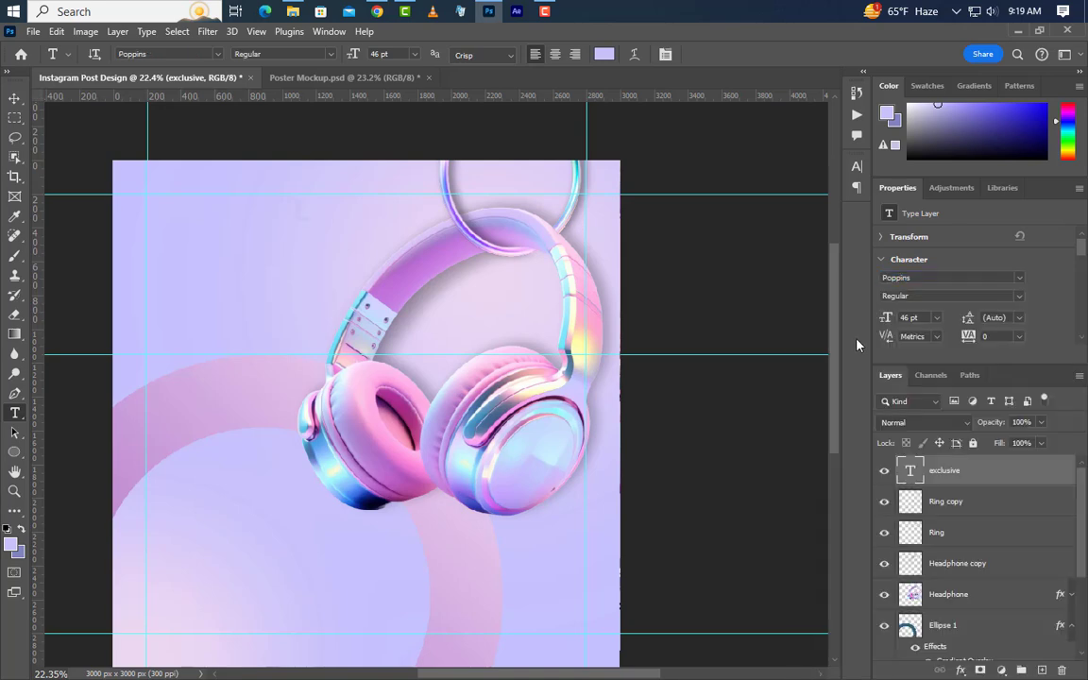
click(1019, 300)
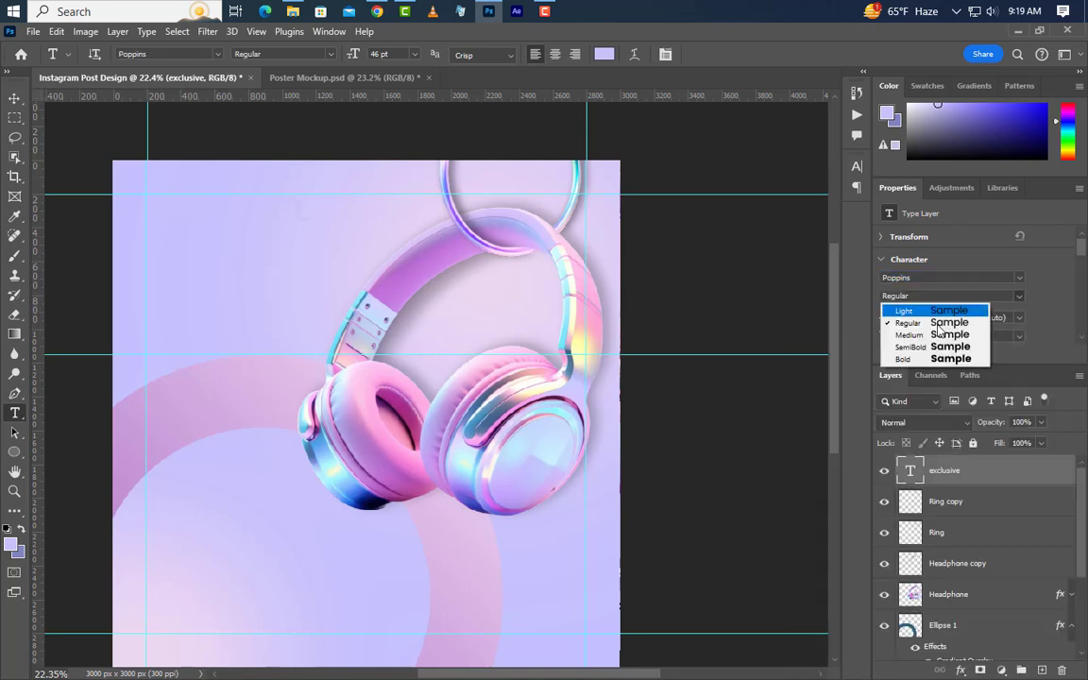
click(907, 347)
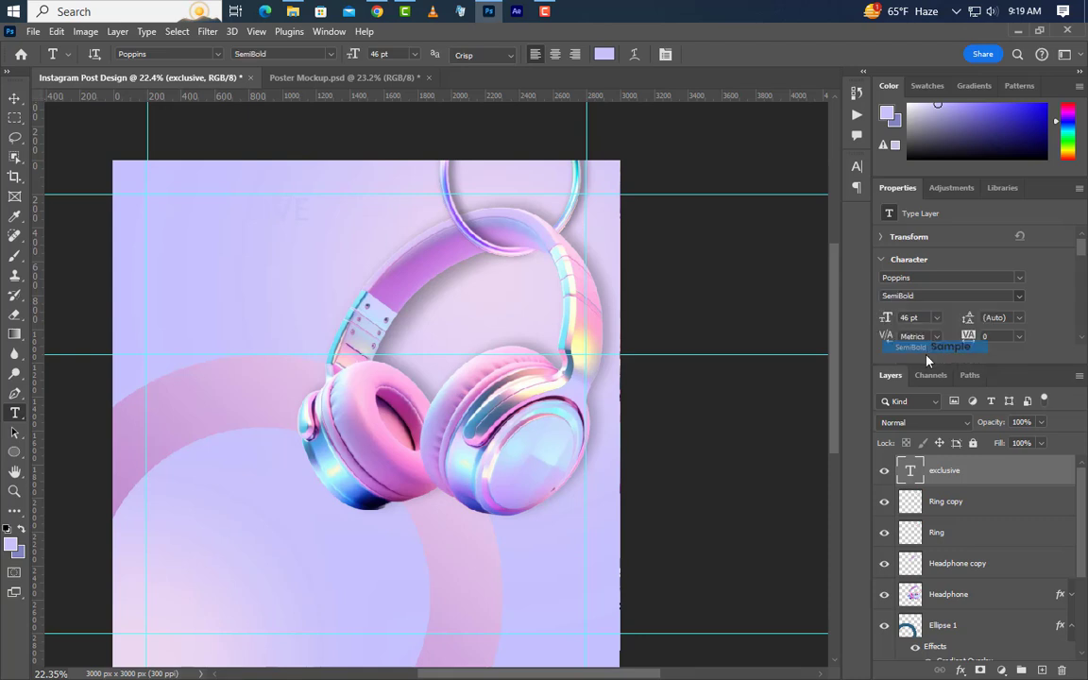
Change the EXCLUSIVE text color to black (000000)
click(856, 169)
click(814, 256)
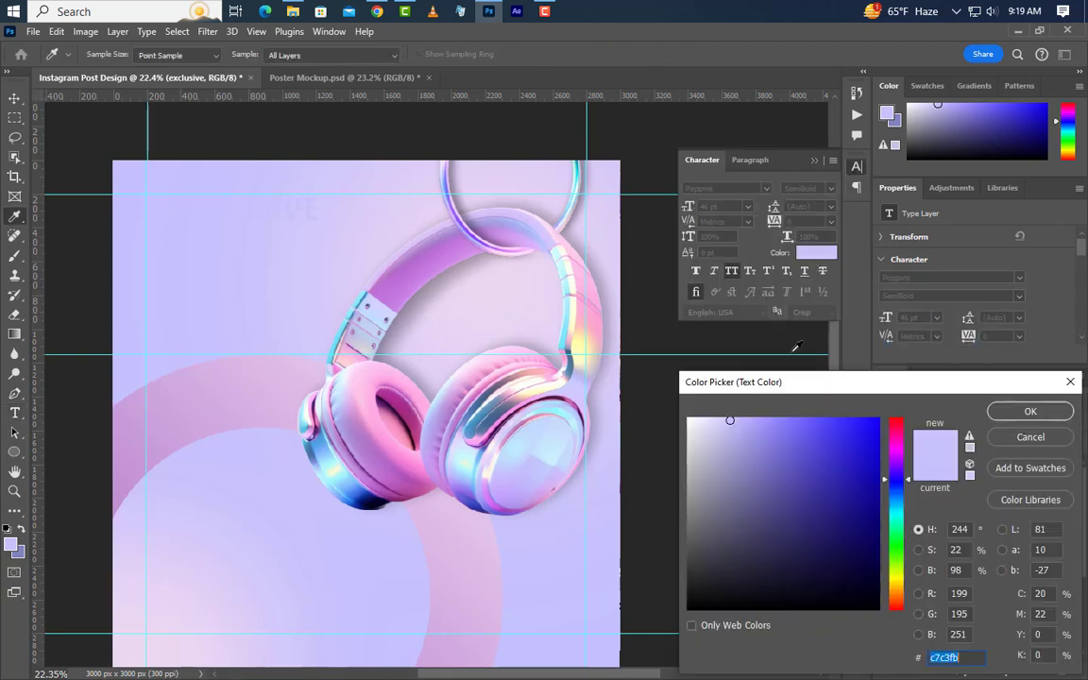
drag(737, 566, 684, 618)
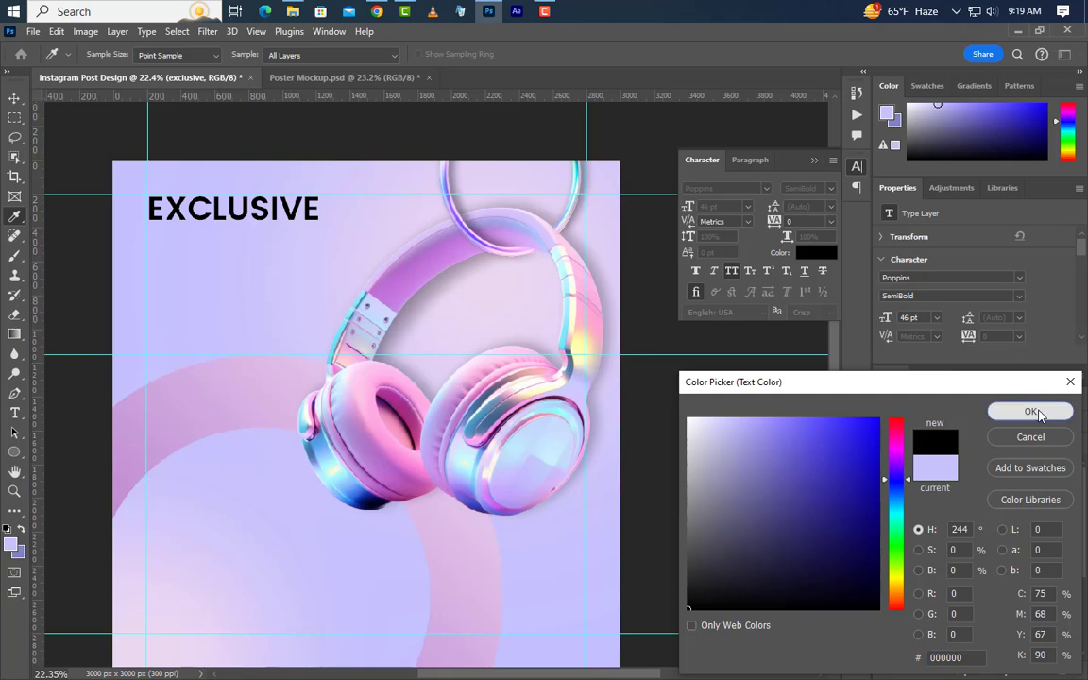
click(1031, 411)
click(816, 161)
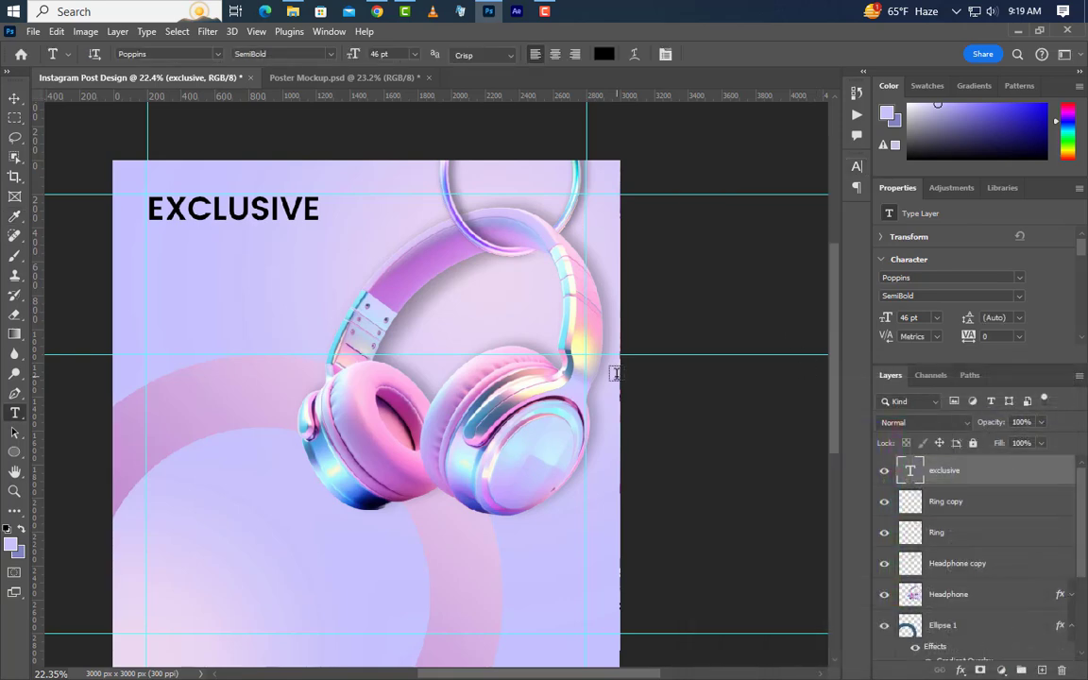
Move the EXCLUSIVE text down so it sits below the top guide
click(15, 98)
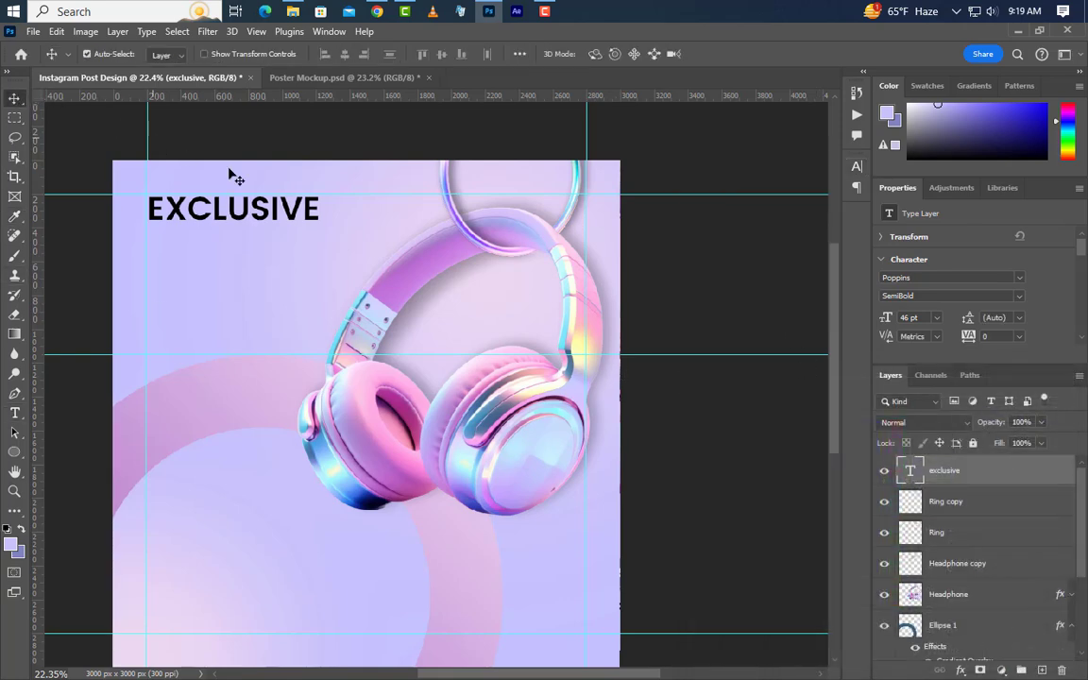
key(shift+Down)
key(shift+Down)
key(shift+Down)
key(shift+Down)
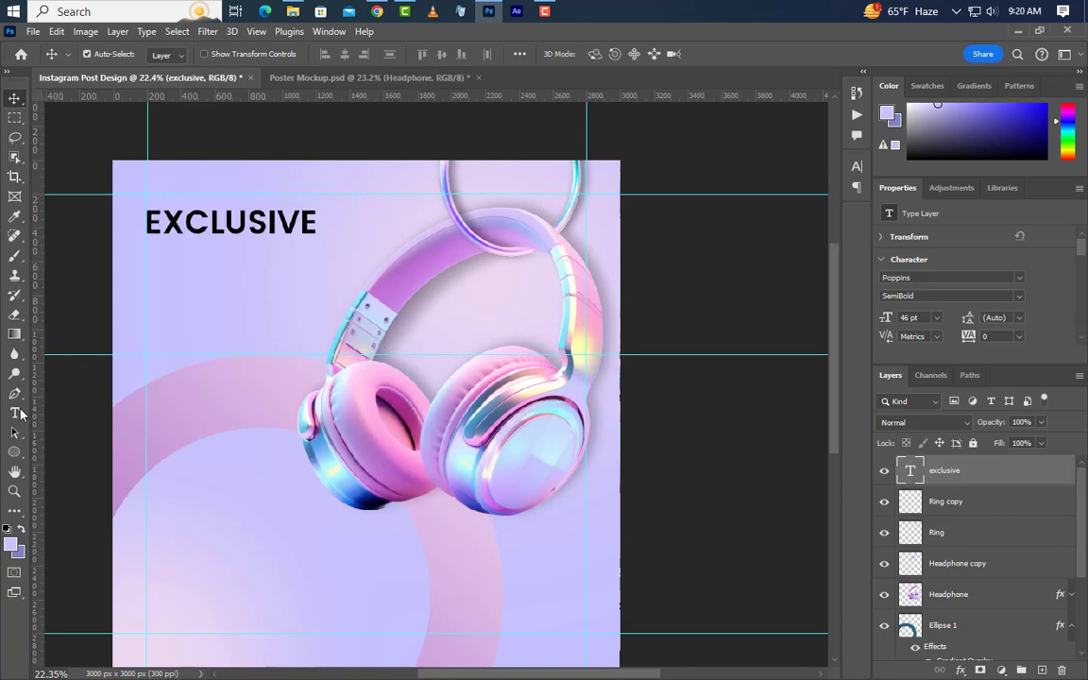
Add a separate text line "HEADPHONE" at the left guide, below EXCLUSIVE
click(15, 413)
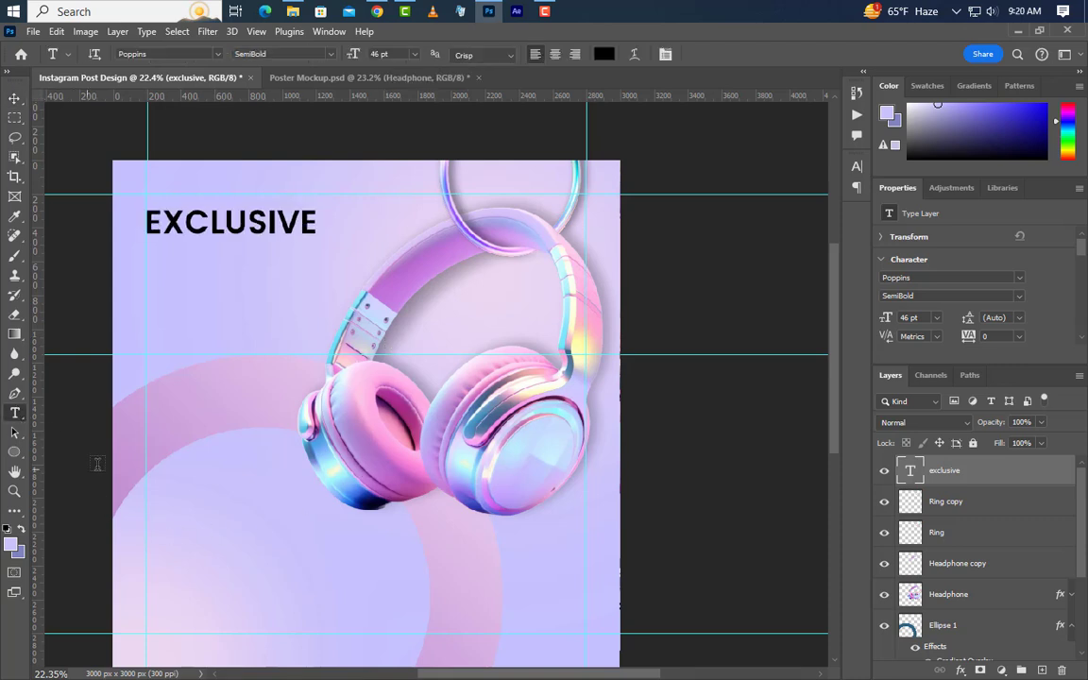
click(146, 293)
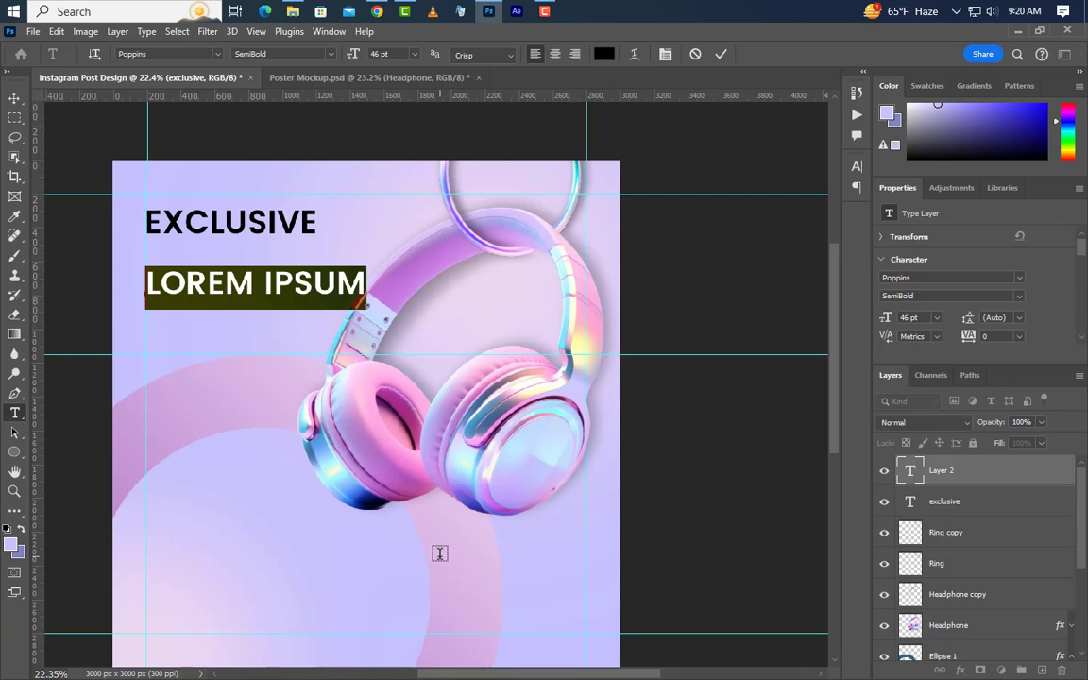
text(HEAD)
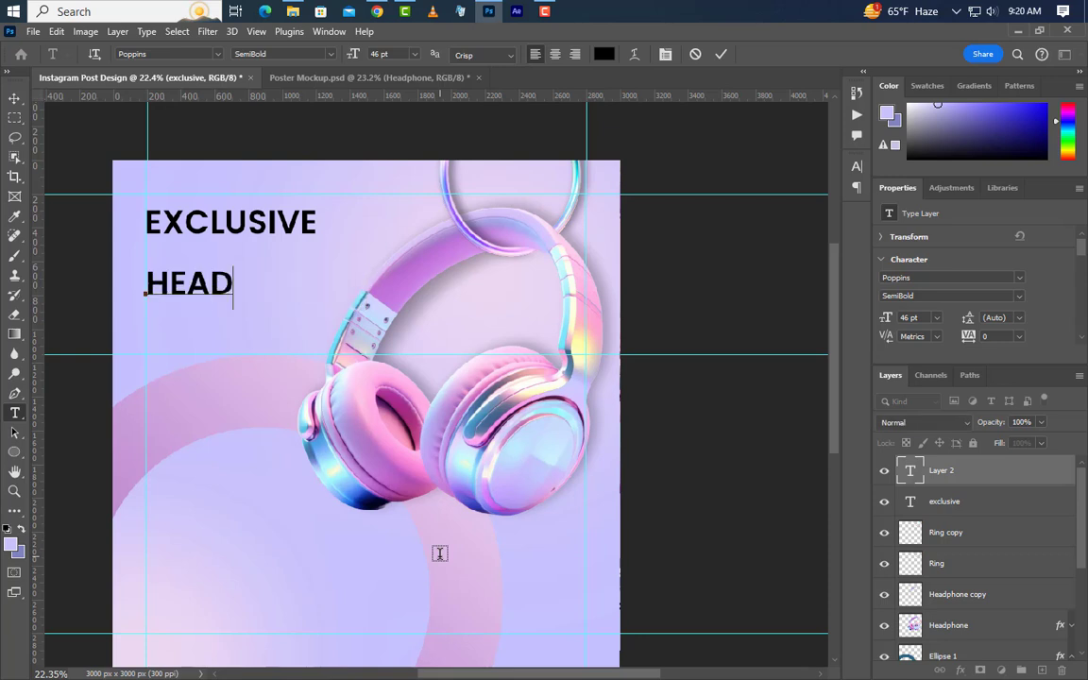
text(PHONE)
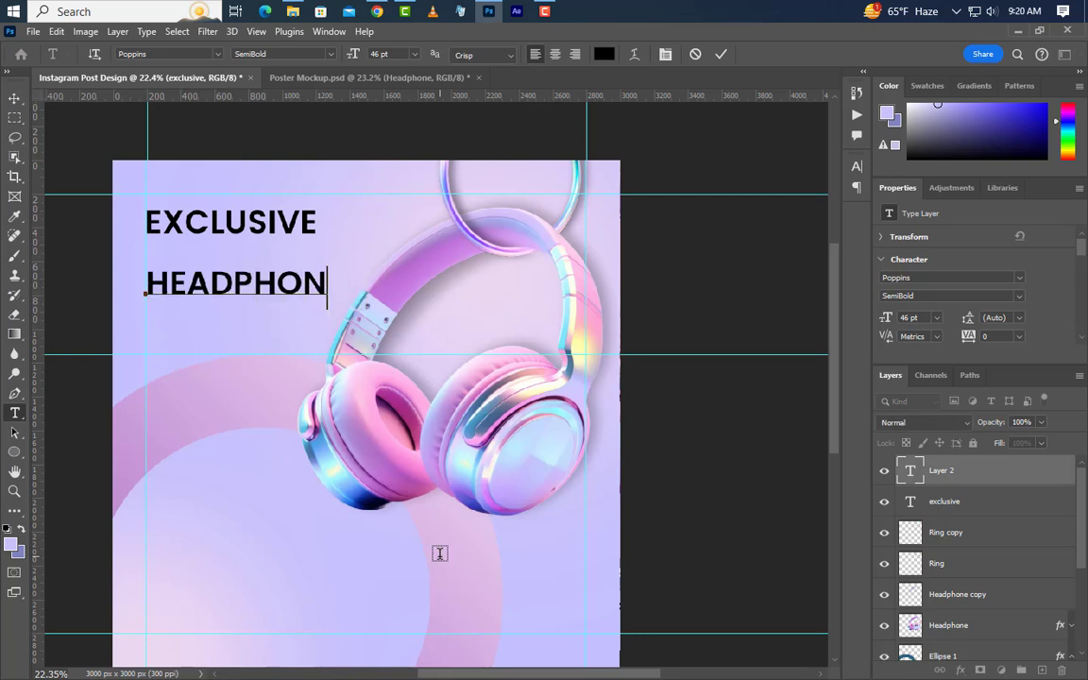
click(718, 54)
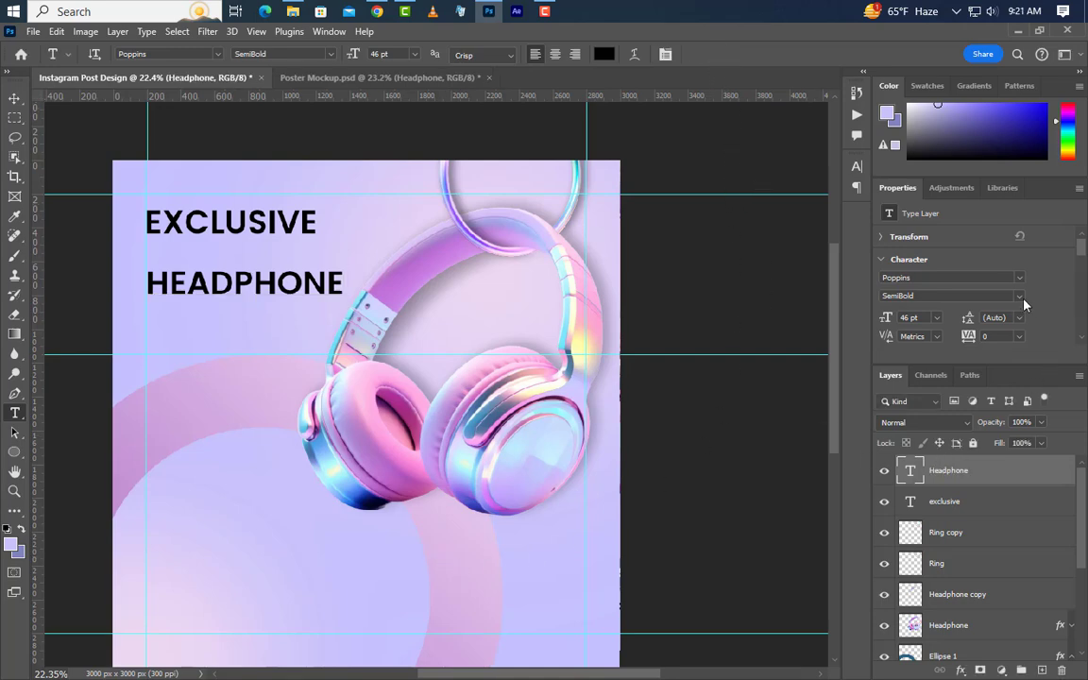
Set the HEADPHONE text to the CondensedChamferJNL font at 169 pt
click(1019, 279)
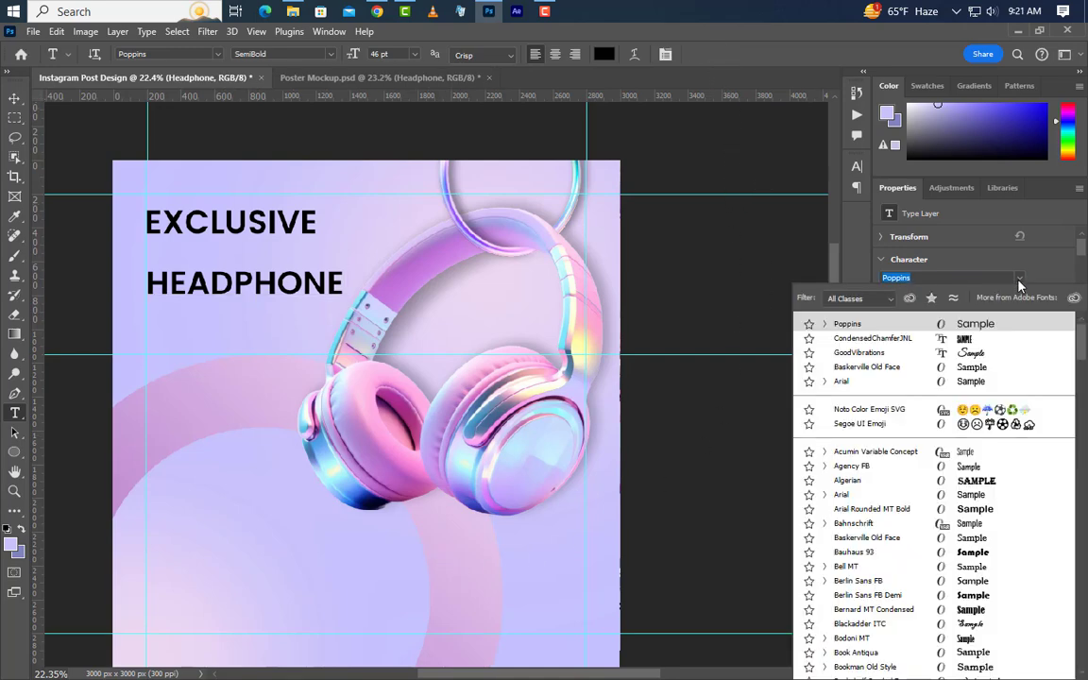
click(884, 340)
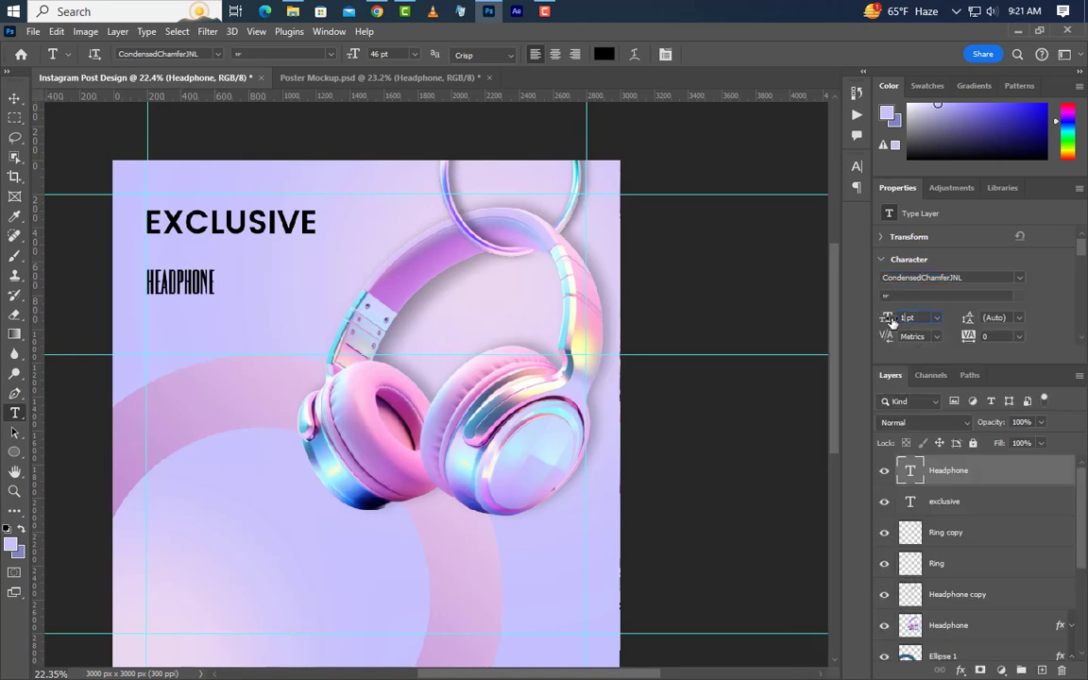
key(Return)
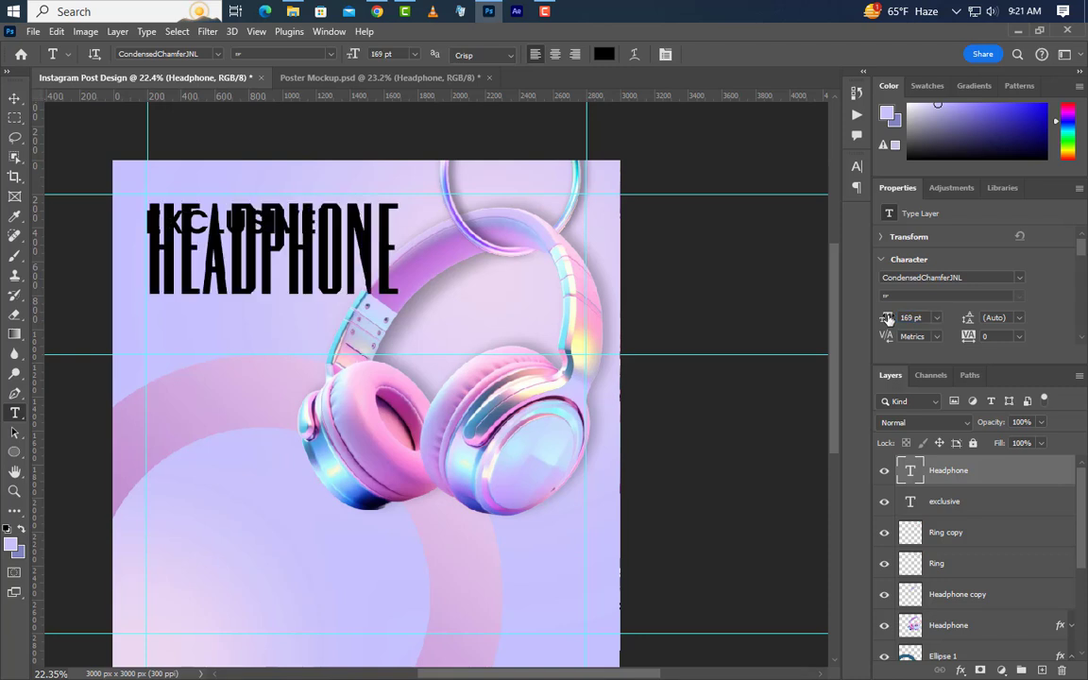
click(15, 98)
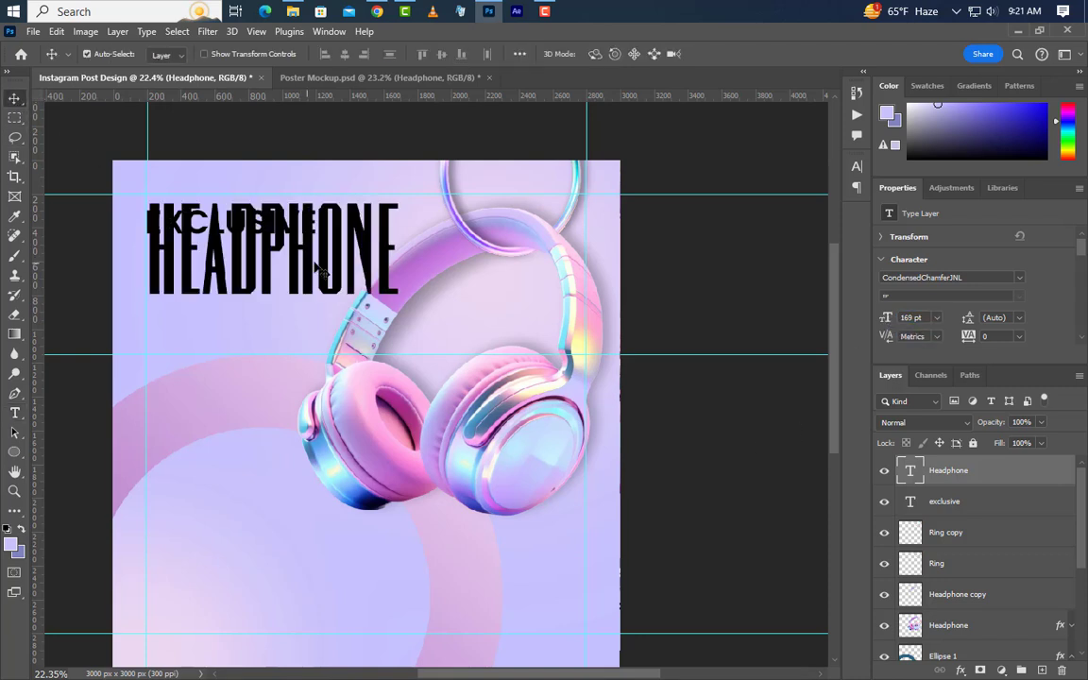
Move the HEADPHONE text beneath EXCLUSIVE and stretch its width to about 132% while keeping its height at 100%
drag(388, 262, 479, 290)
key(ctrl+t)
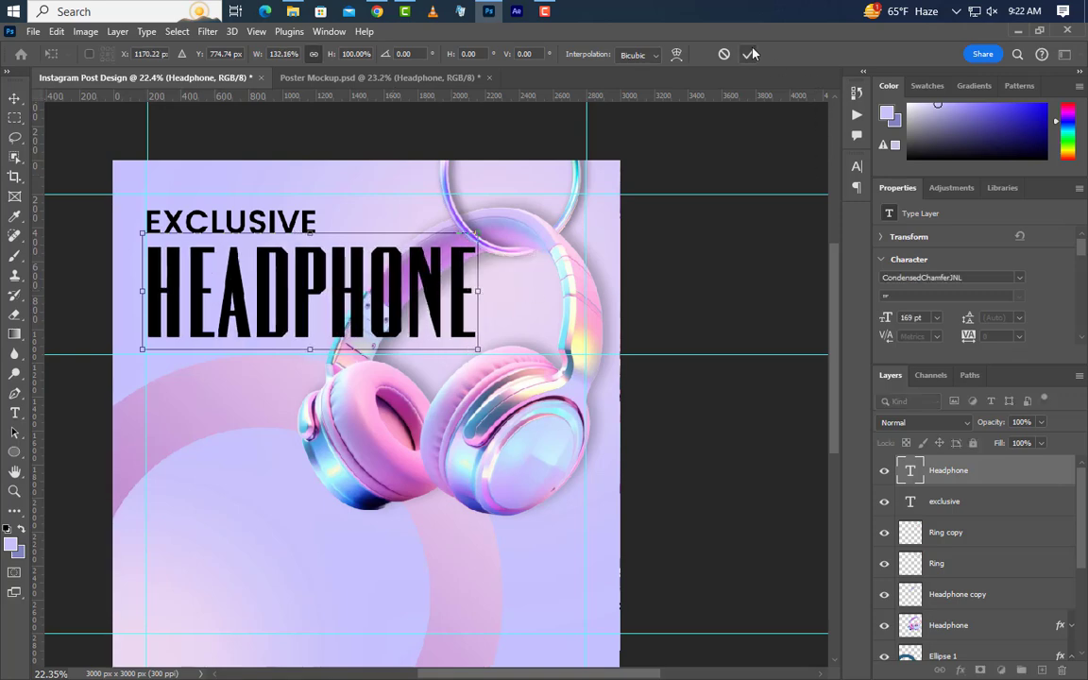
click(748, 53)
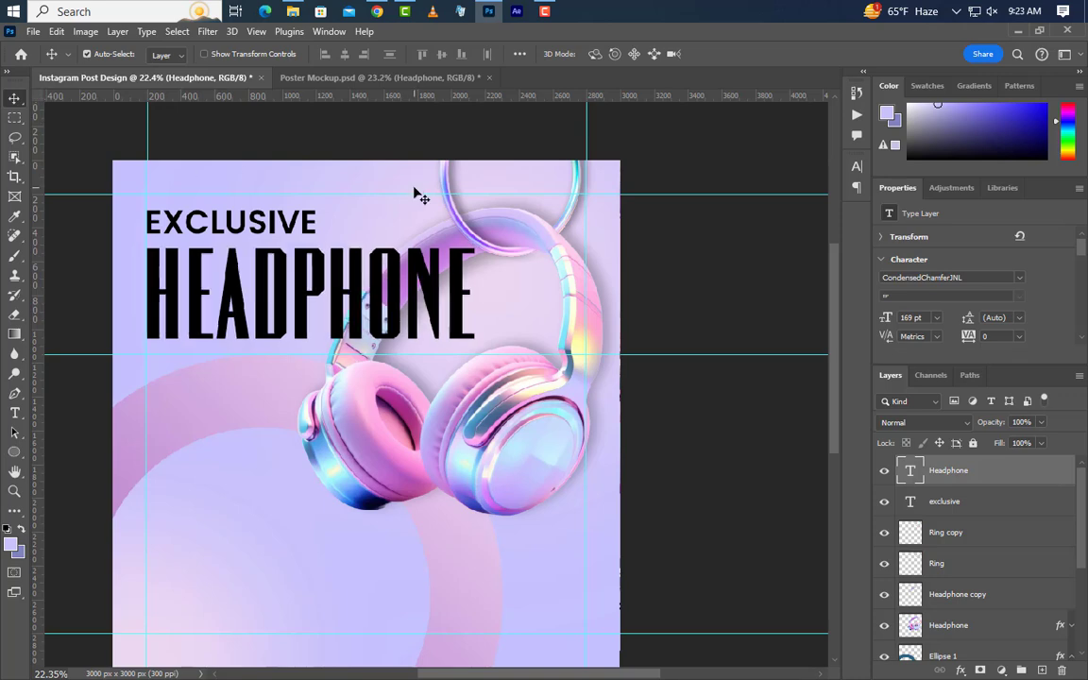
Change the HEADPHONE text color to the light lavender of the current foreground color
click(857, 168)
click(816, 252)
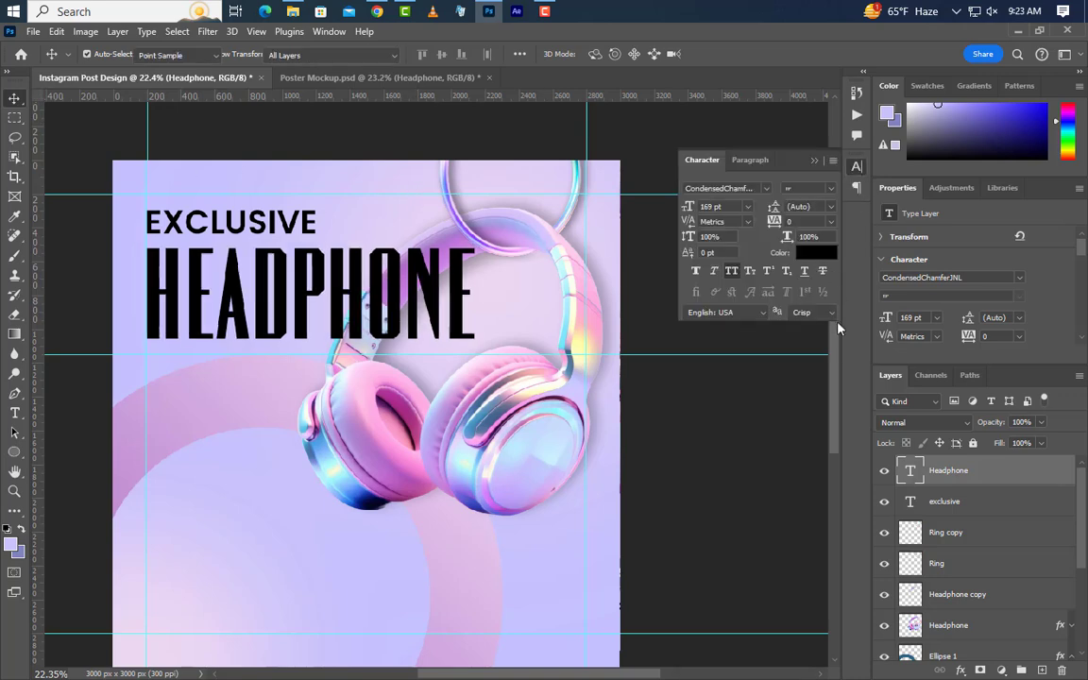
click(25, 548)
click(1028, 411)
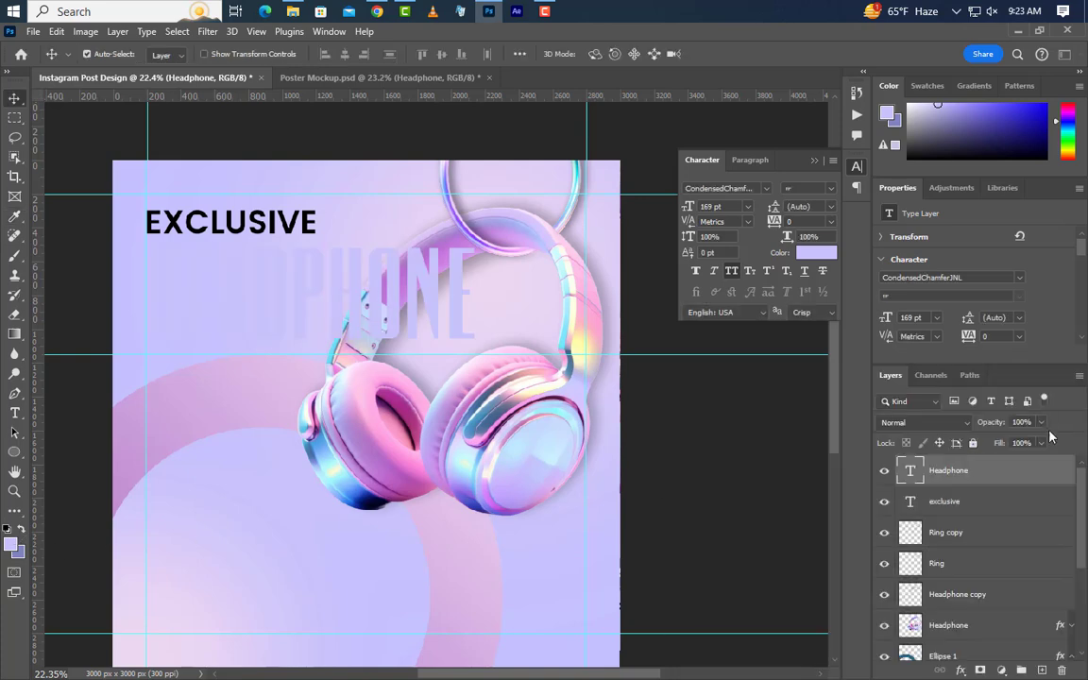
Add a white 10 px Outside stroke in Normal mode at 100% opacity to the HEADPHONE text
double_click(1033, 484)
click(566, 393)
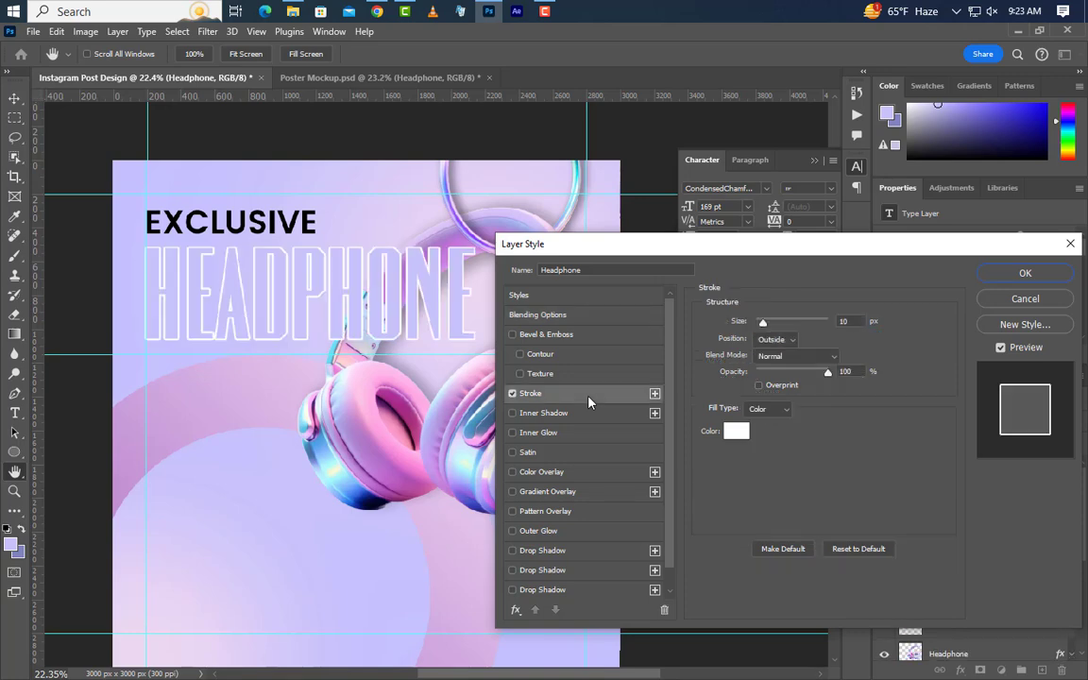
drag(860, 322, 835, 323)
click(766, 341)
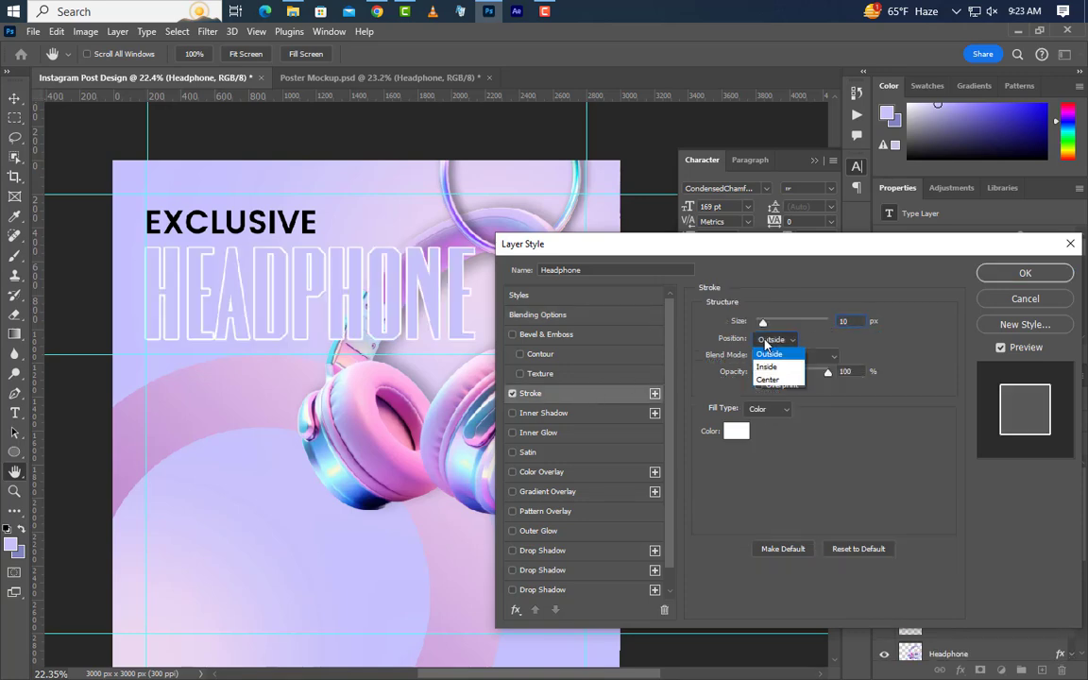
click(767, 355)
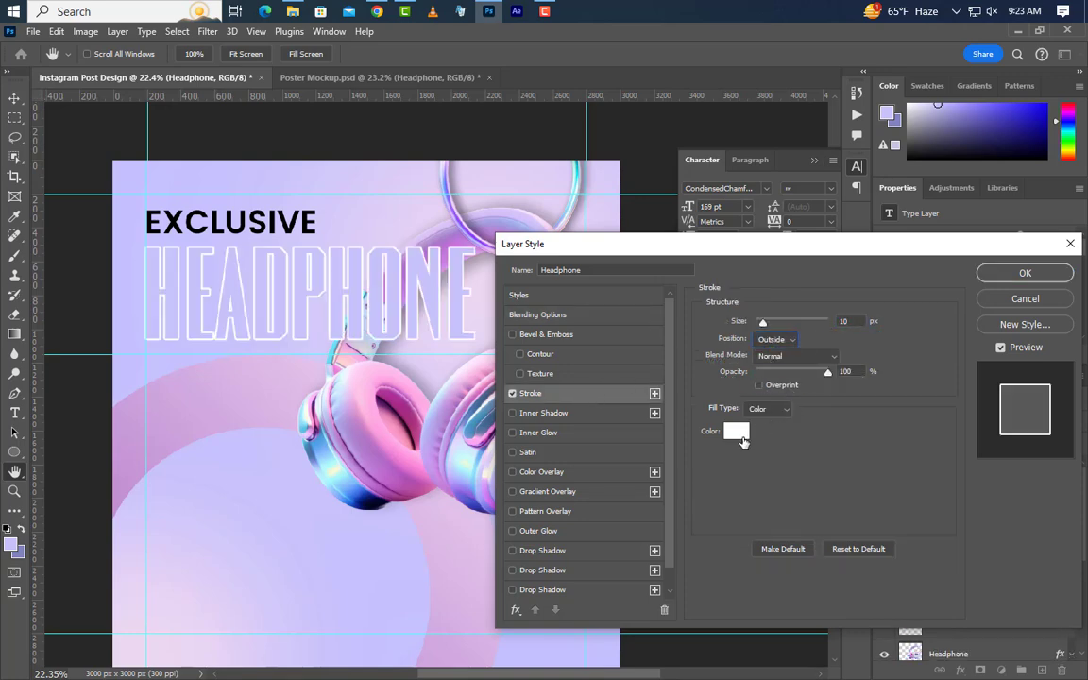
click(736, 431)
click(1030, 411)
Add a Normal drop shadow to the HEADPHONE text: color 7278a8, opacity 100%, angle 90°, distance 20 px, spread 10%, size 35 px
click(591, 552)
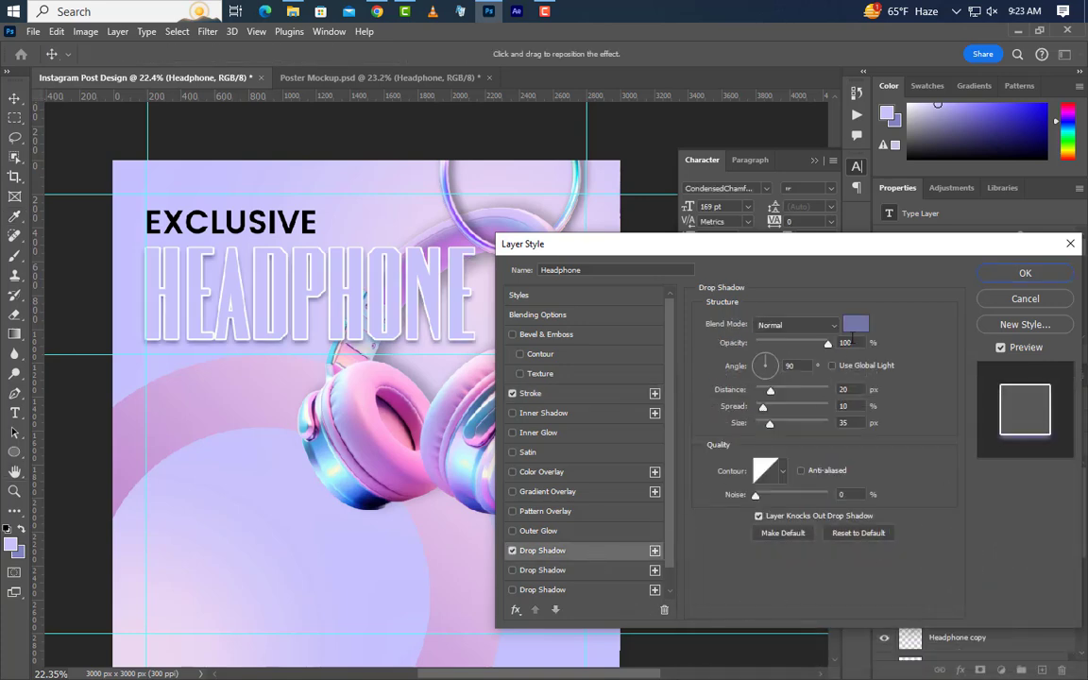
click(856, 324)
click(947, 659)
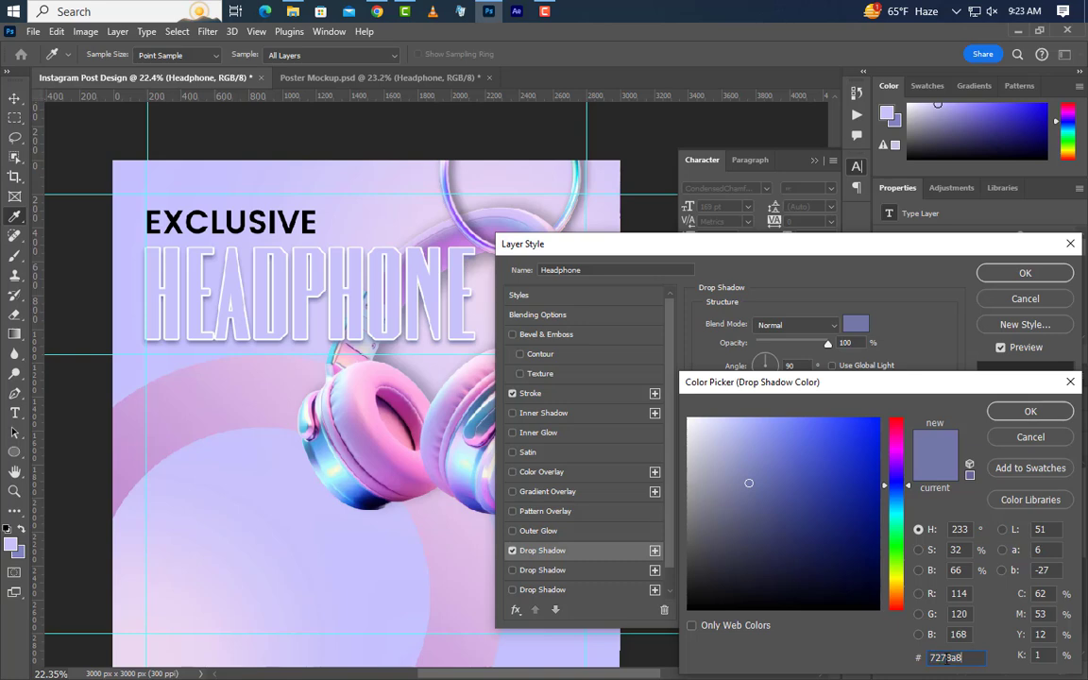
double_click(948, 659)
click(1025, 413)
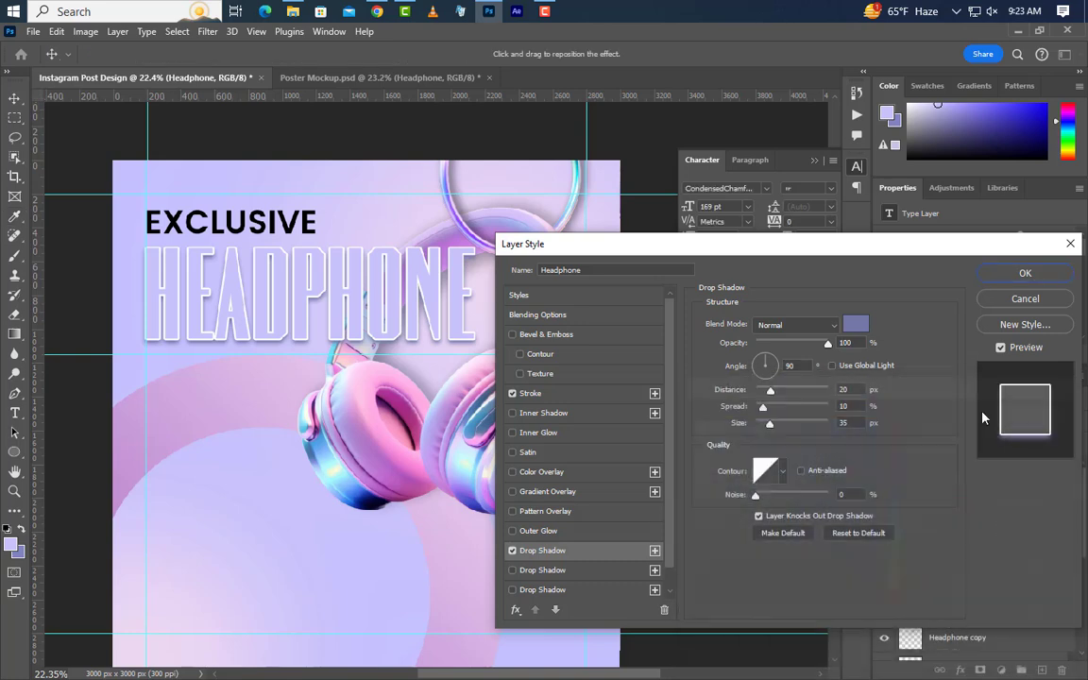
click(858, 343)
click(802, 366)
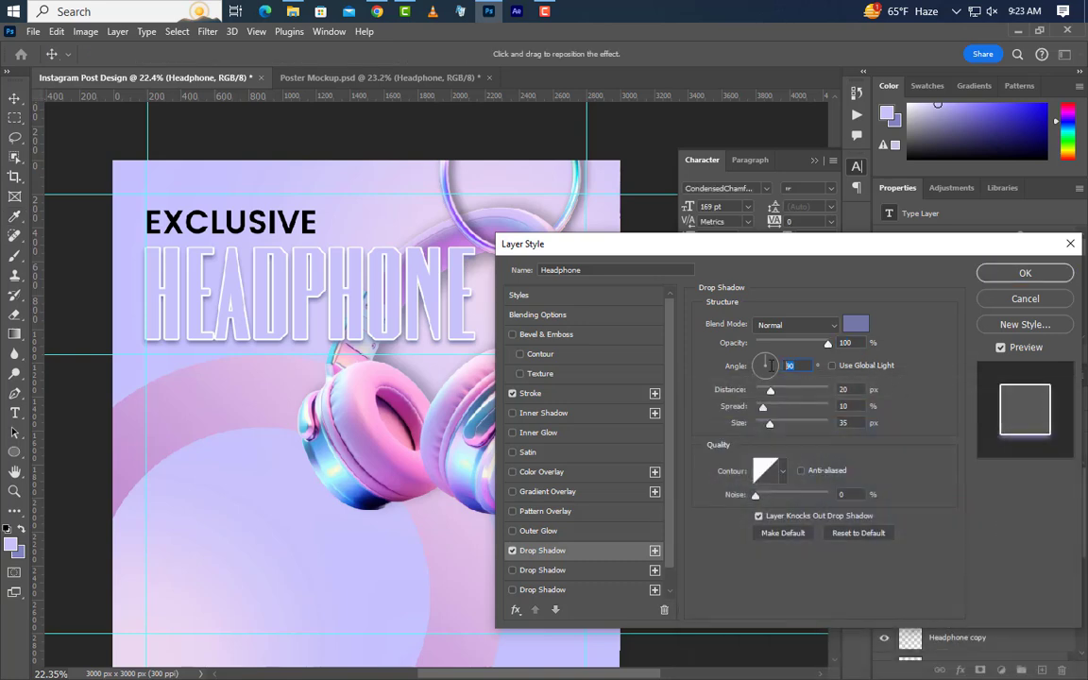
click(839, 389)
click(845, 408)
Add a second HEADPHONE drop shadow: Multiply, black 000000, opacity 50%, angle 90°, distance 20 px, spread 20%, size 10 px, and apply the styles
click(609, 574)
click(813, 327)
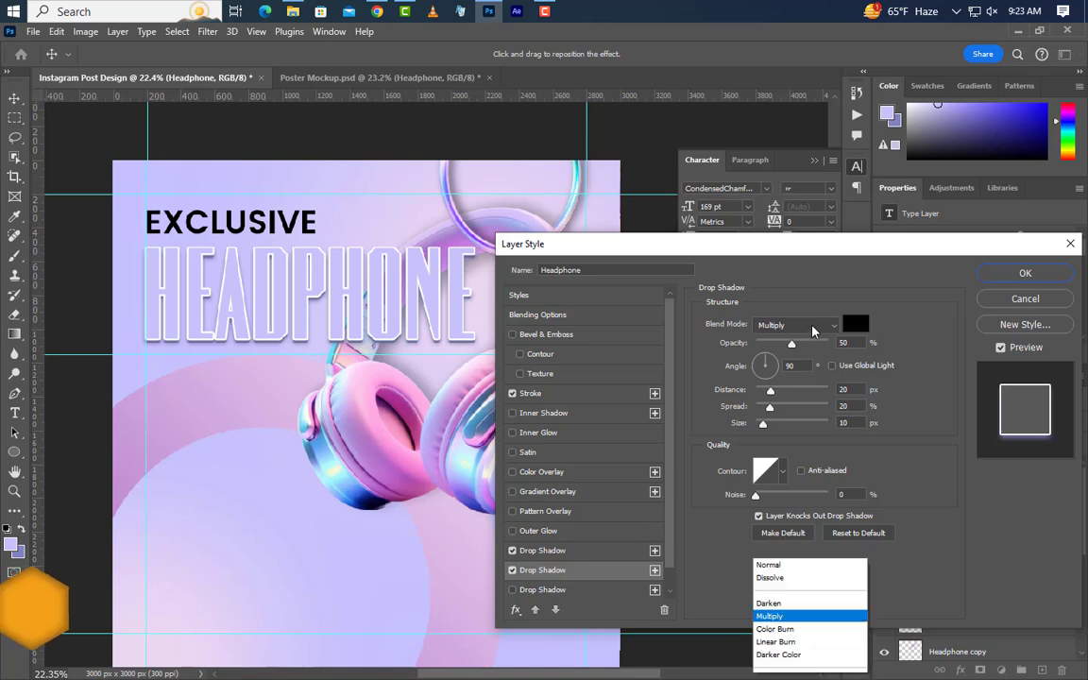
click(813, 326)
click(855, 325)
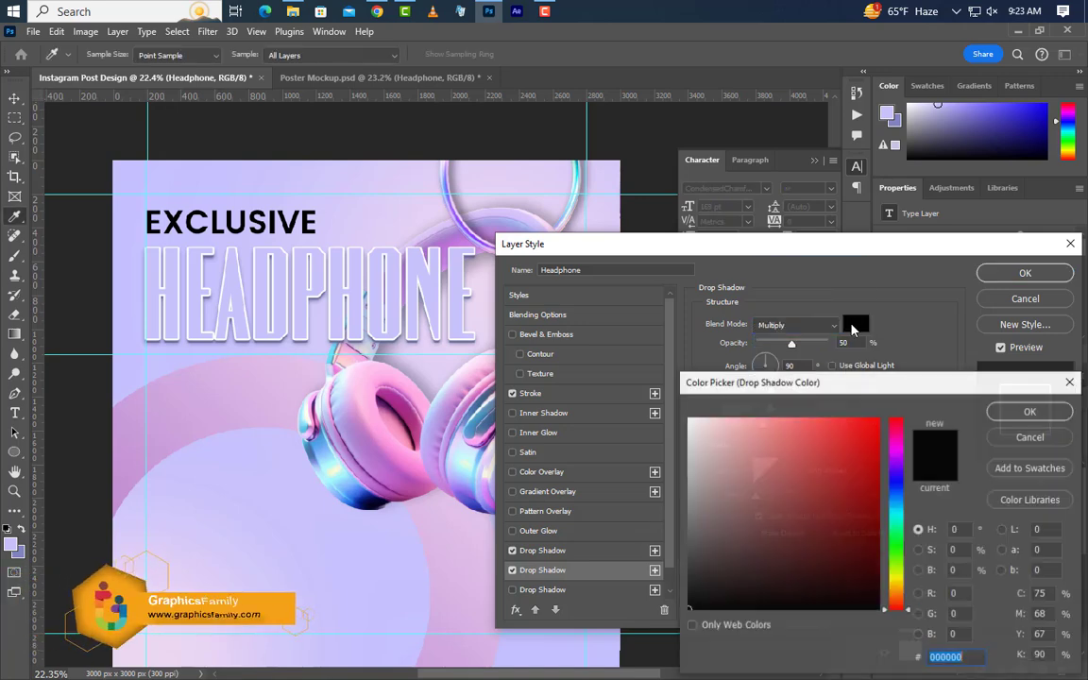
click(1030, 412)
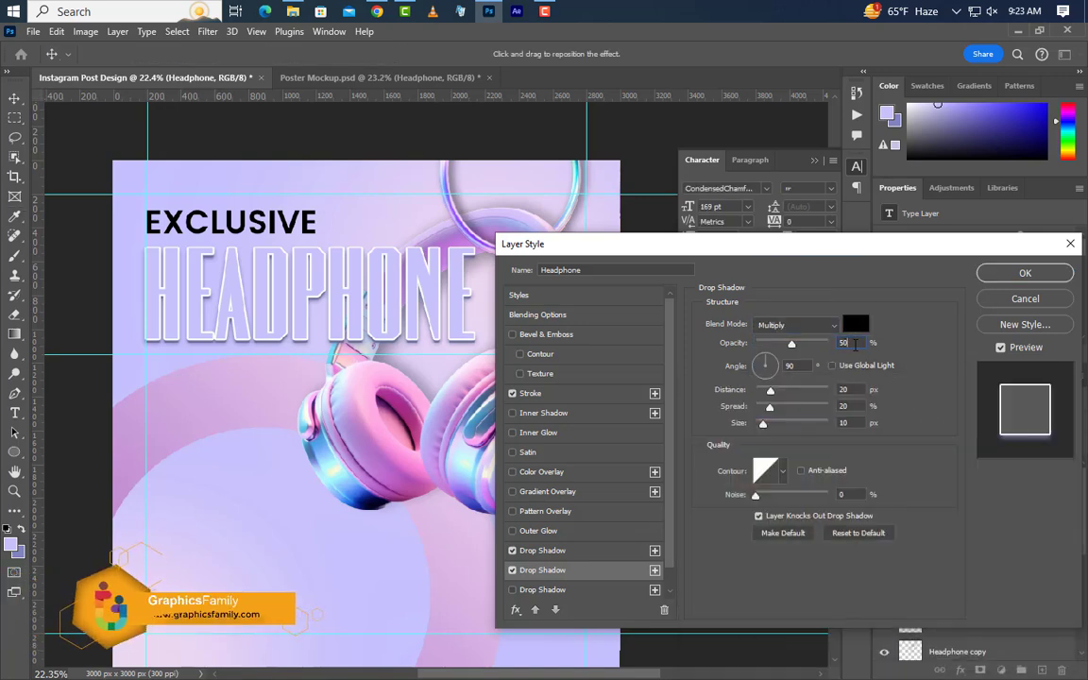
click(844, 390)
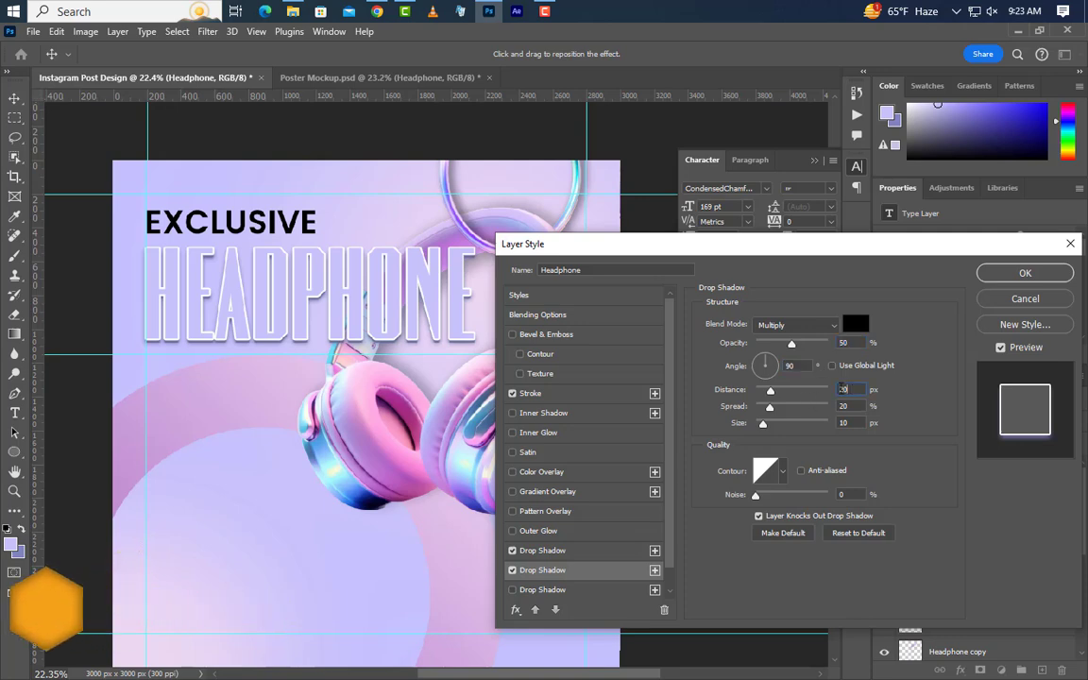
click(836, 423)
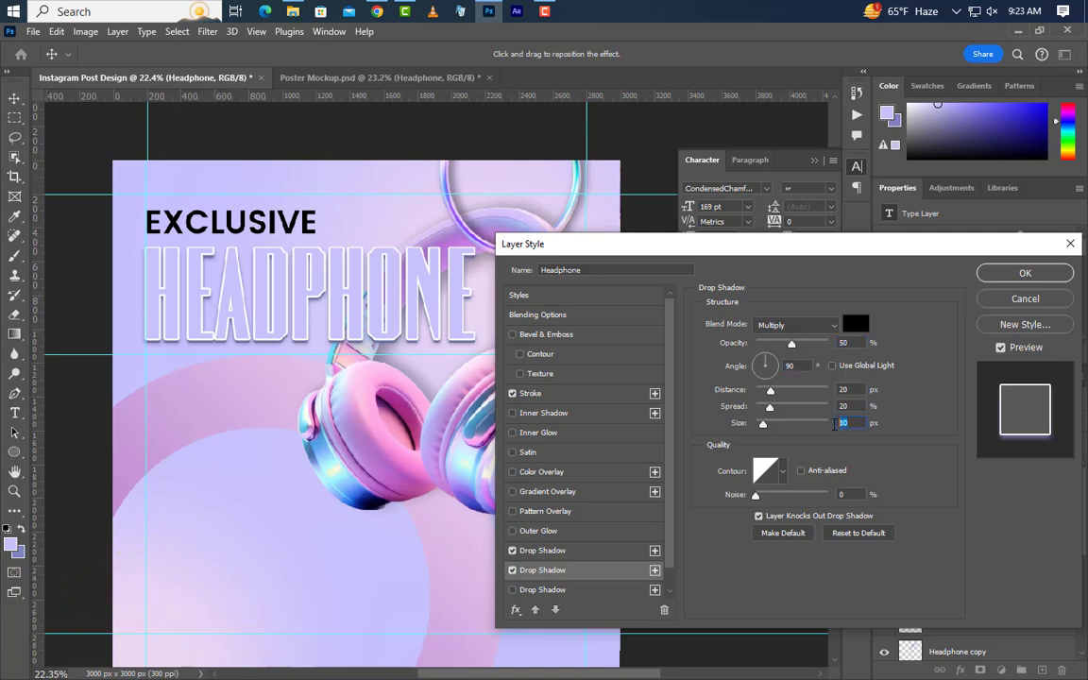
click(1022, 276)
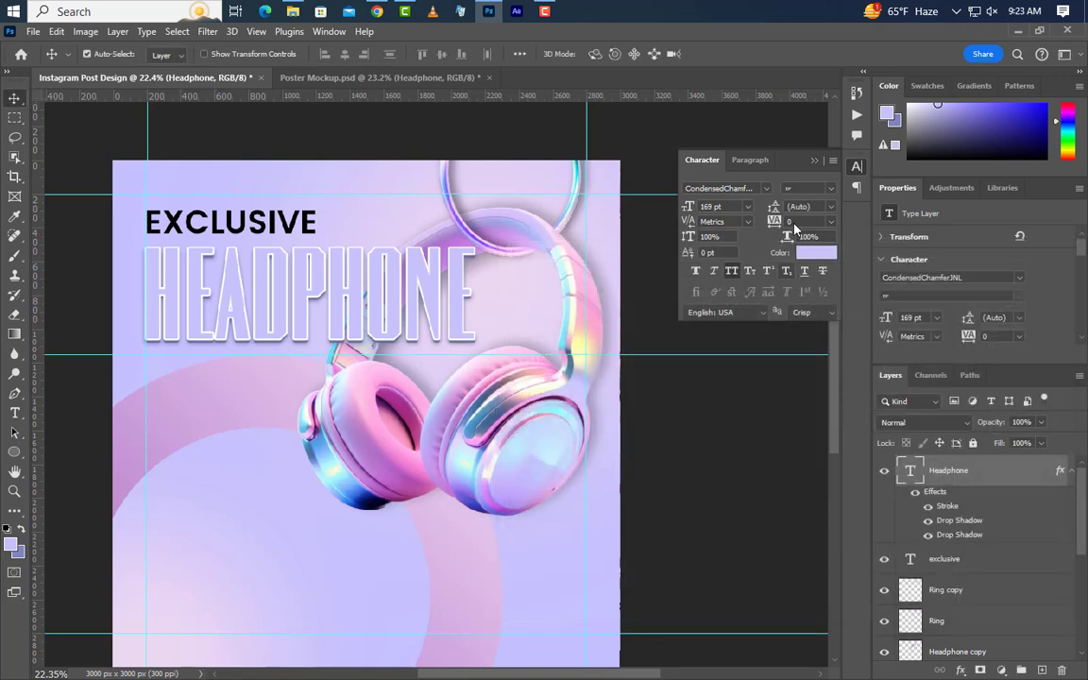
click(816, 163)
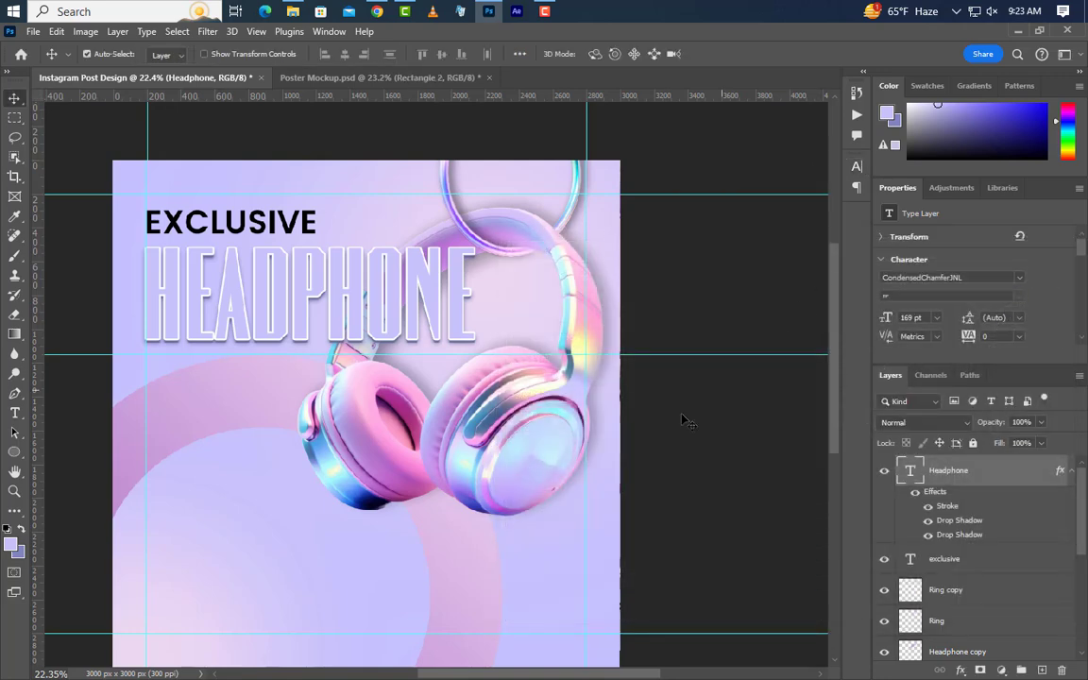
Draw a rectangle about 2189 x 457 px over the lower half of HEADPHONE and fill it with 7e85bb
click(16, 453)
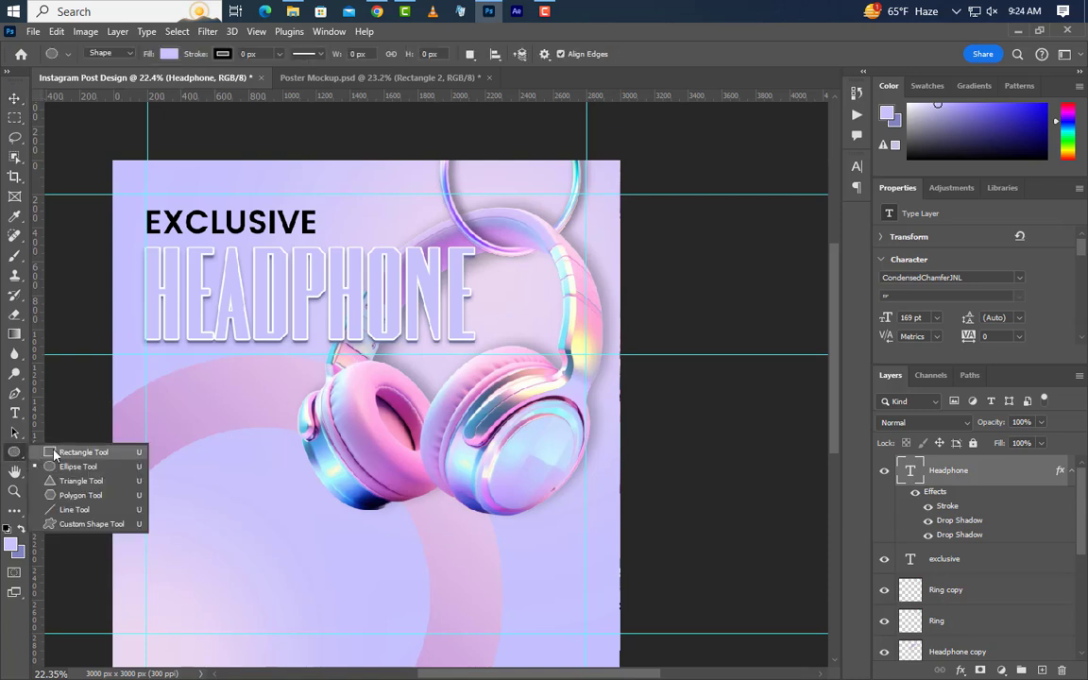
click(54, 452)
drag(127, 370, 497, 293)
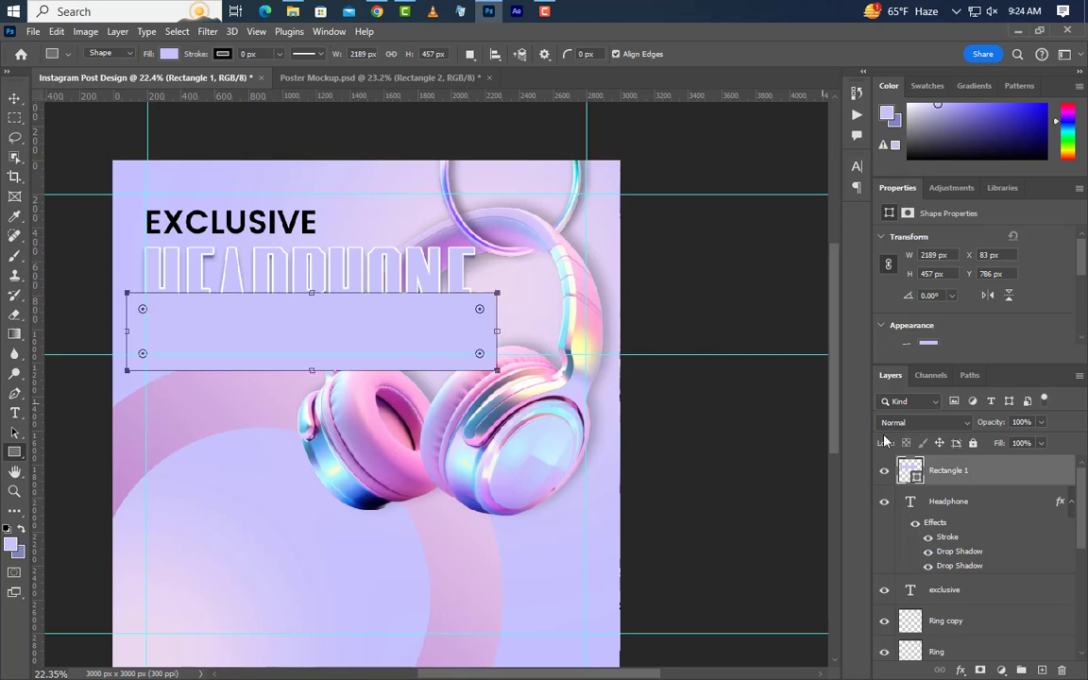
double_click(912, 470)
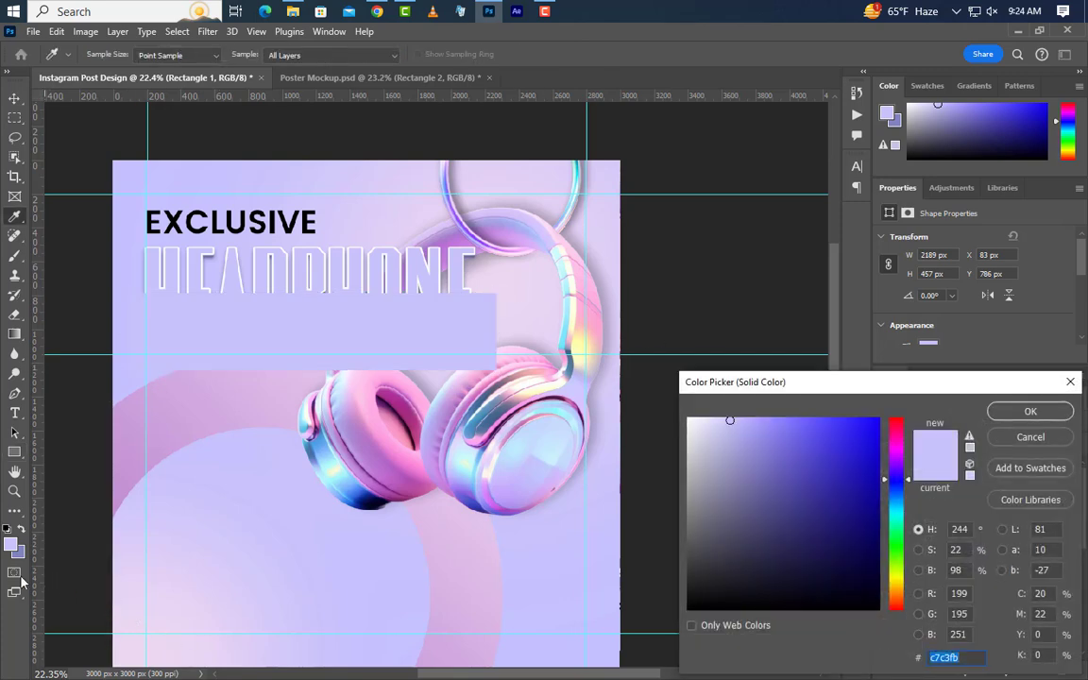
click(750, 469)
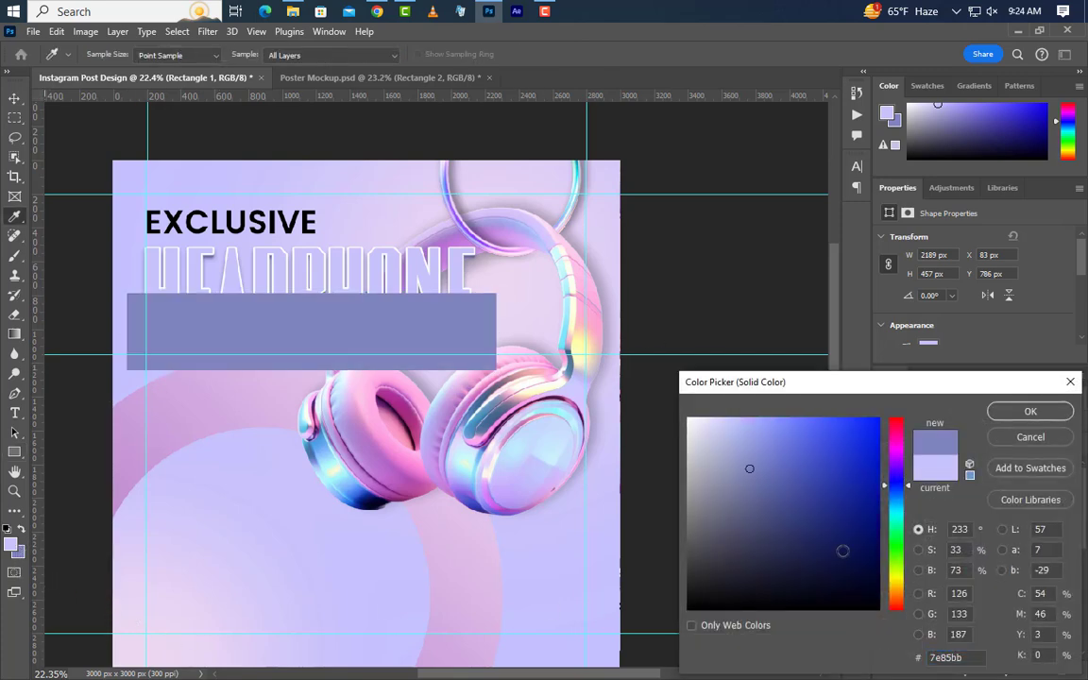
click(1007, 421)
Clip the blue rectangle to the HEADPHONE text and group the two layers
right_click(912, 467)
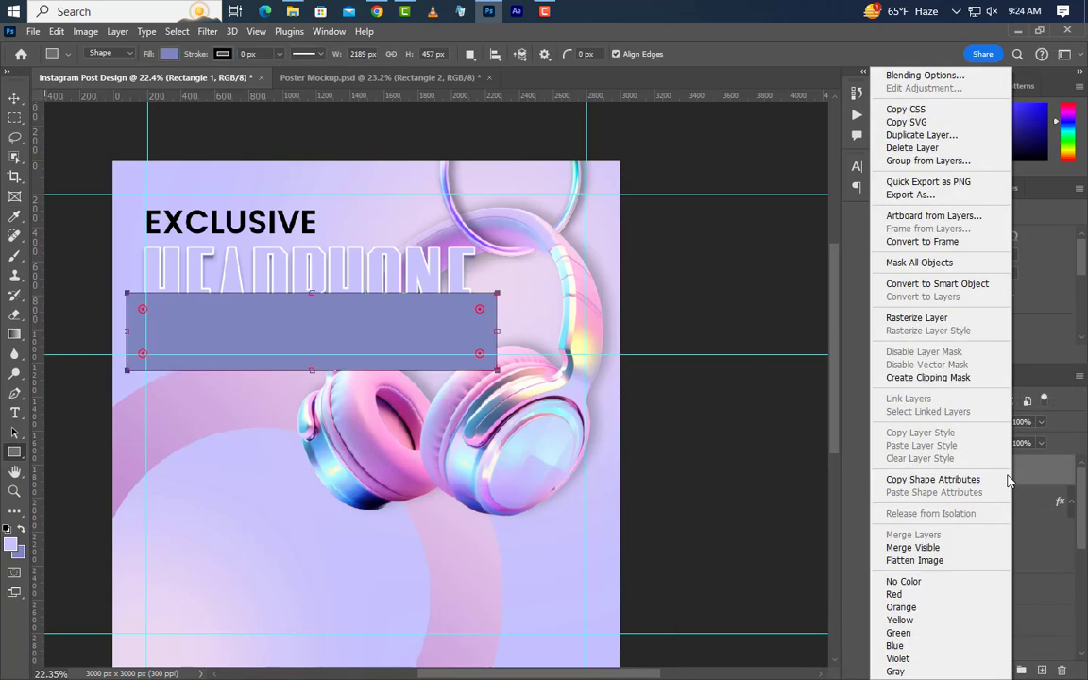
click(929, 379)
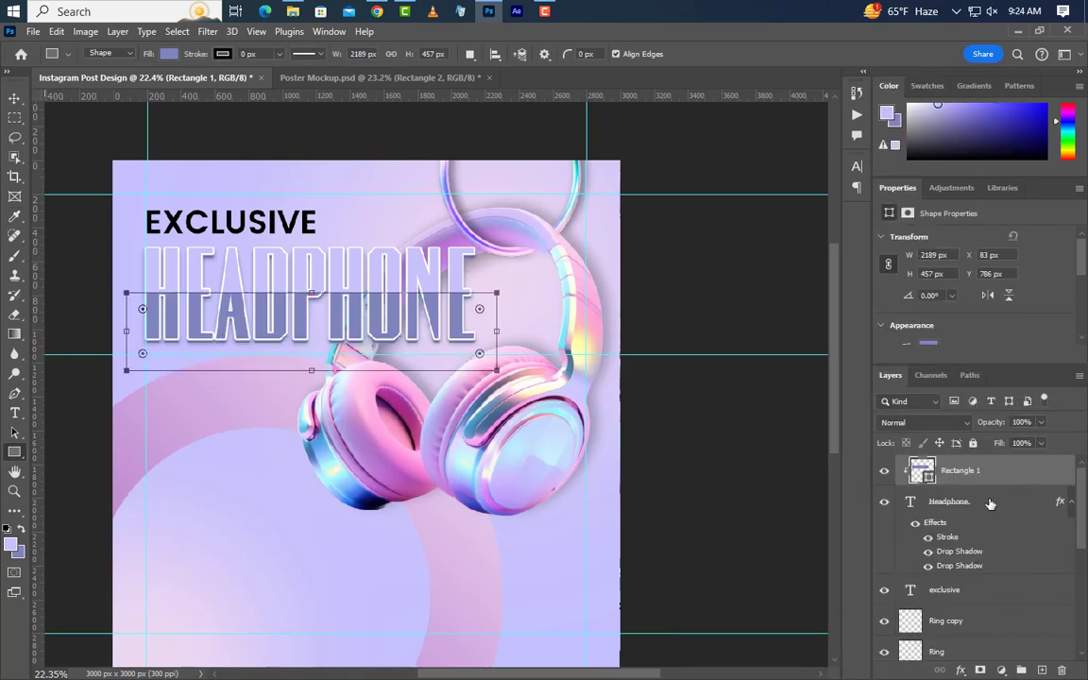
key(ctrl+g)
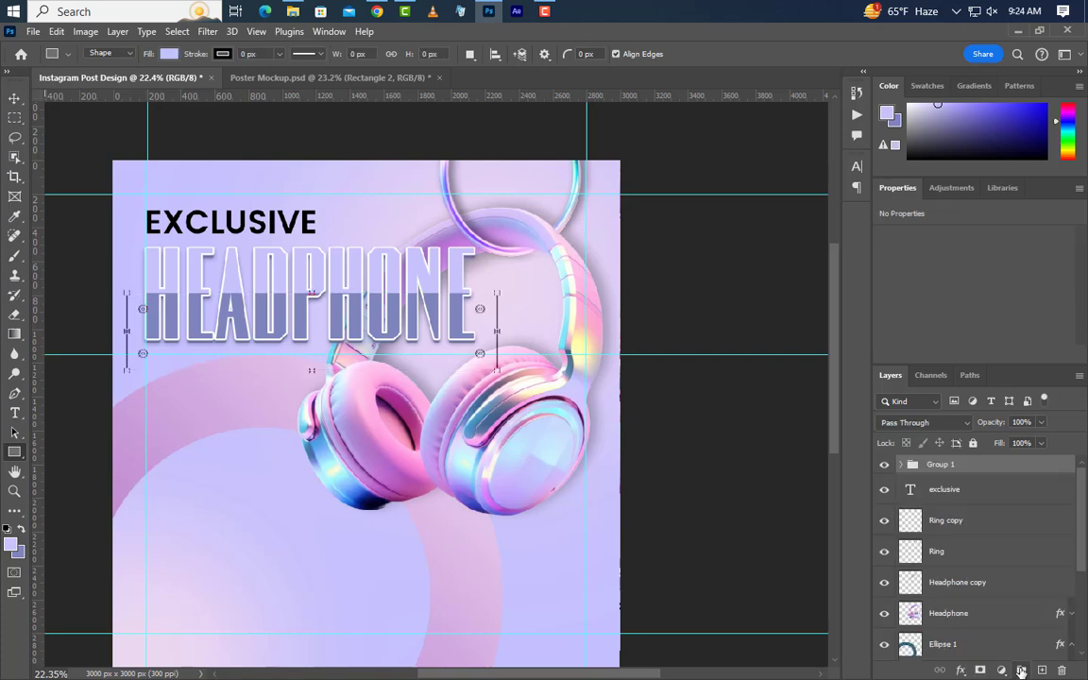
Place the title group and the EXCLUSIVE layer beneath the headphone image layer and nudge both slightly down
shift+click(983, 497)
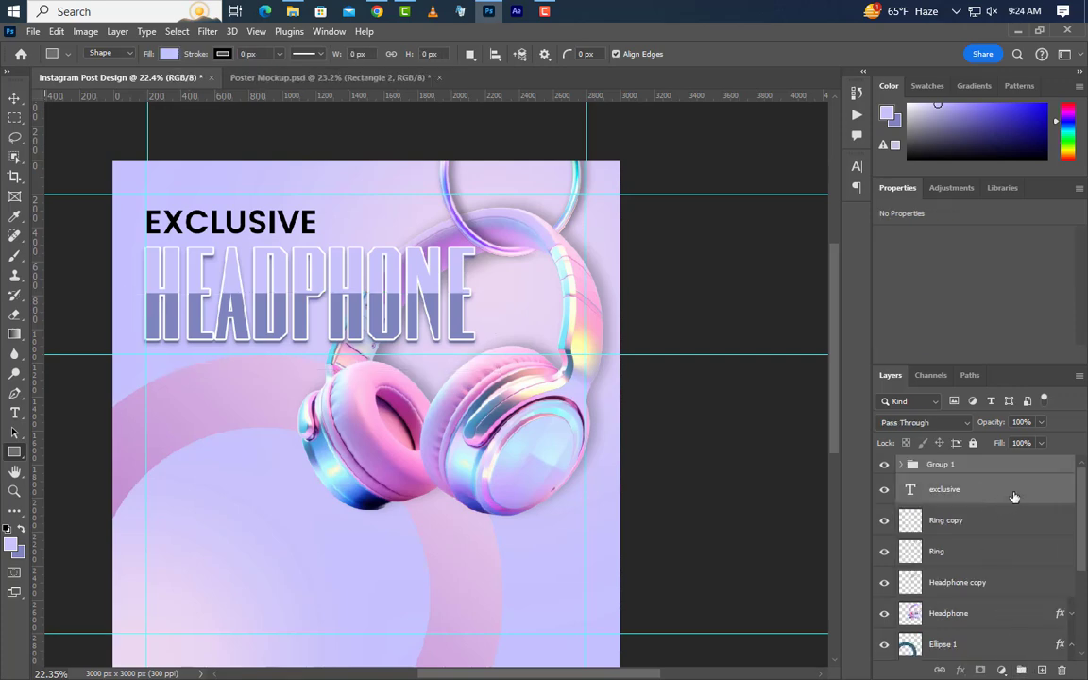
drag(982, 496, 1004, 632)
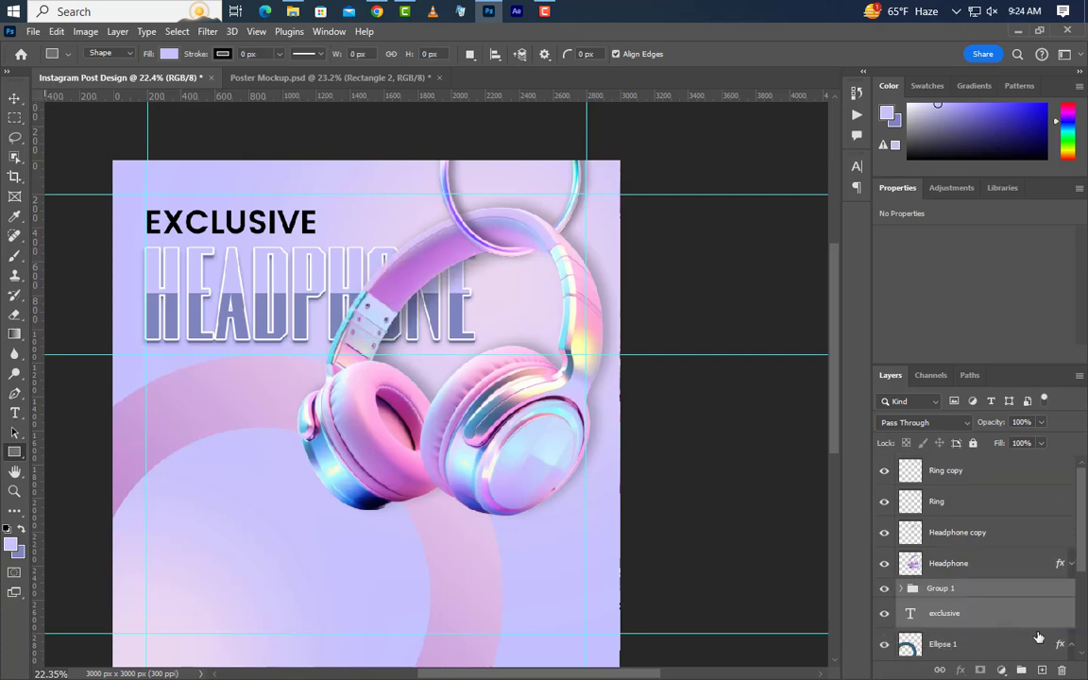
click(15, 98)
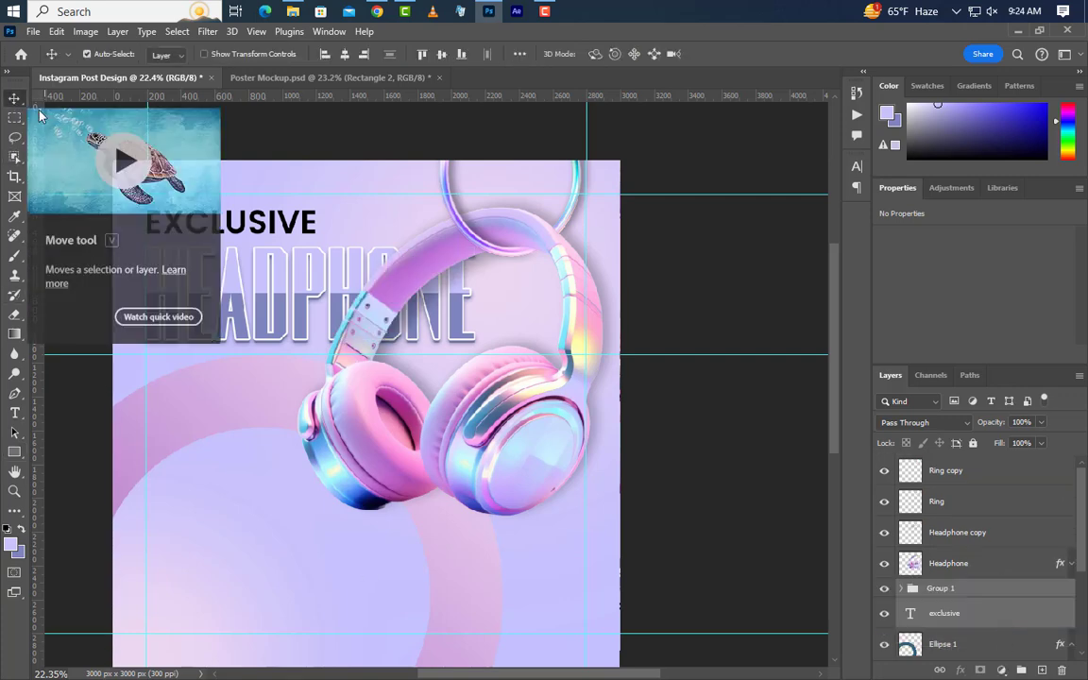
key(Down)
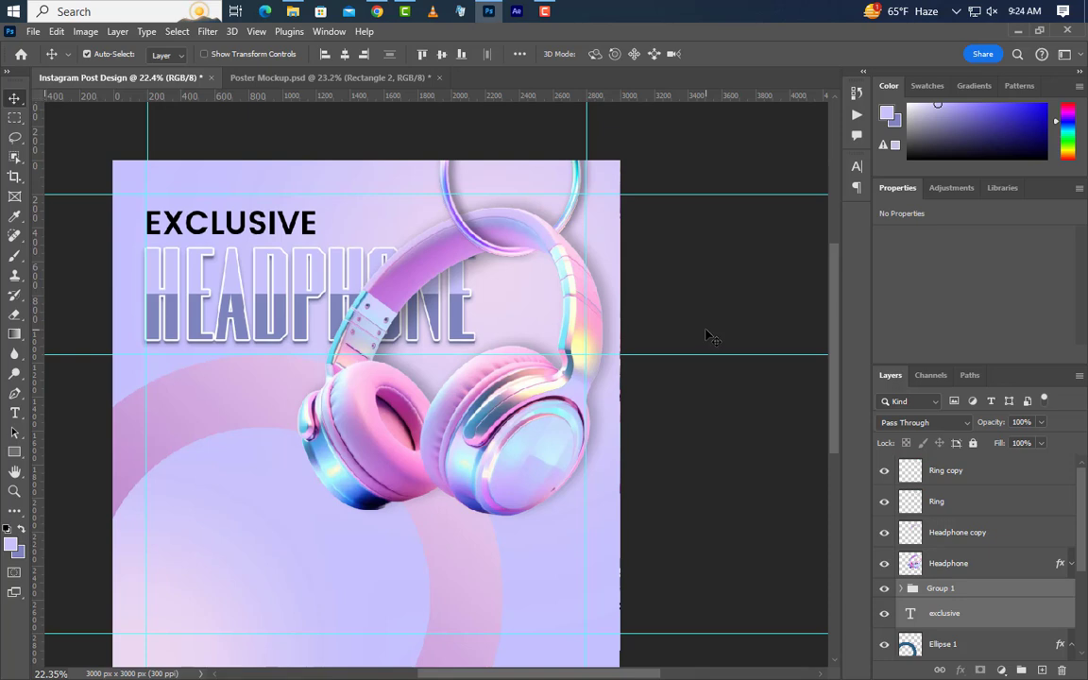
key(shift+Down)
key(shift+Down)
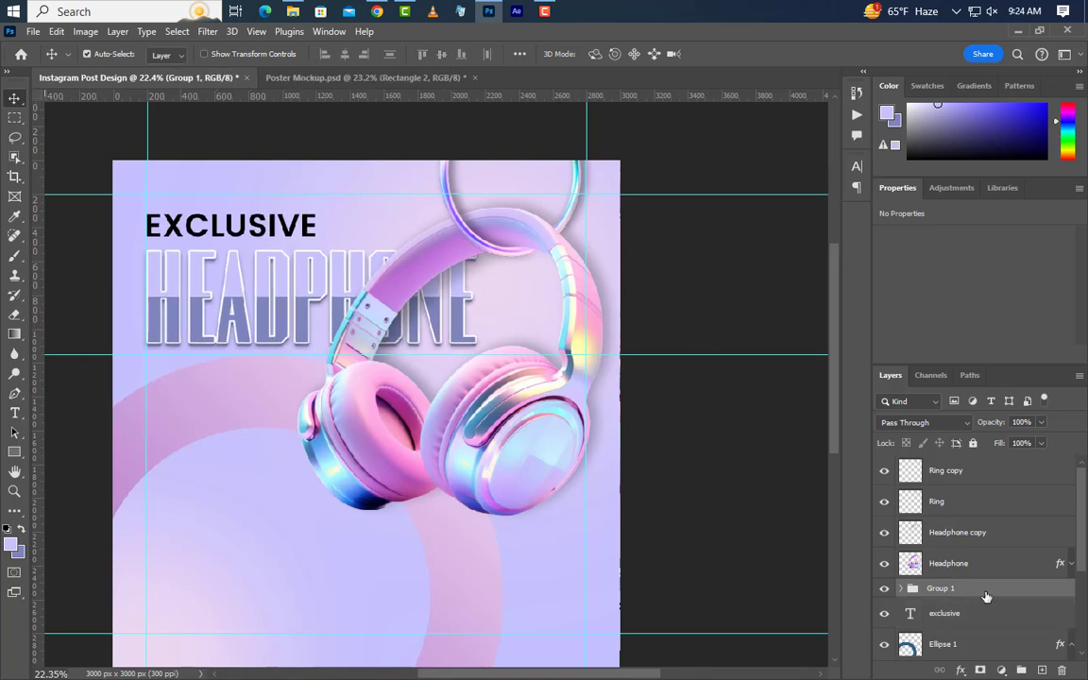
Draw a rectangle about 574 x 200 px below HEADPHONE, starting where the left vertical and middle horizontal guides cross
scroll(983, 591, down, 3)
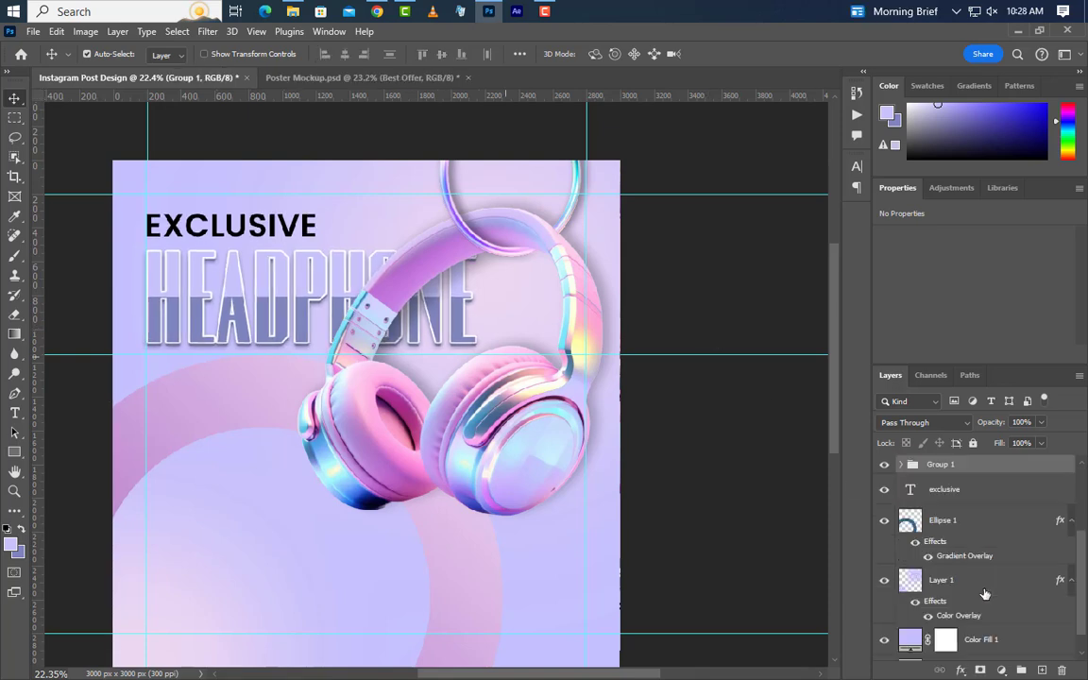
scroll(199, 394, up, 3)
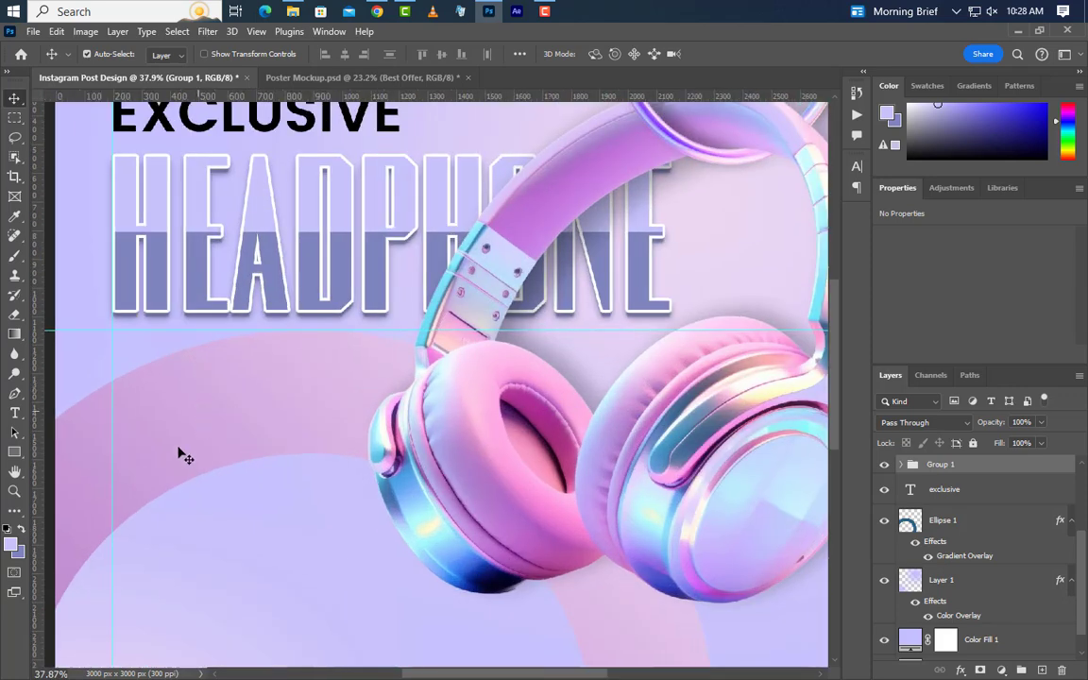
click(14, 451)
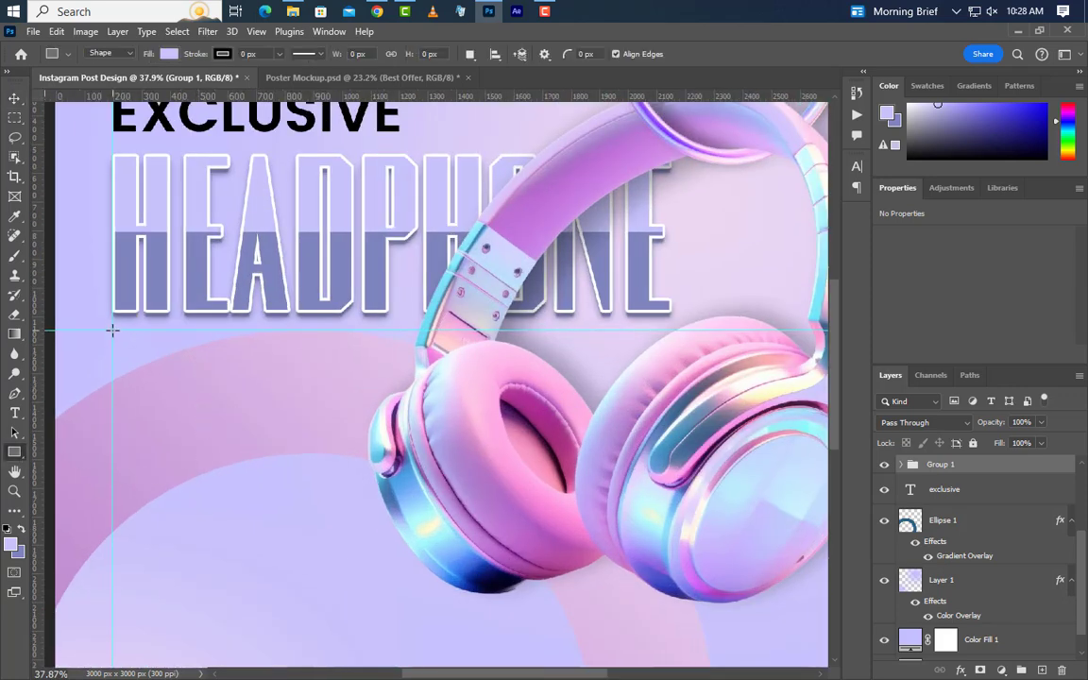
drag(111, 330, 277, 387)
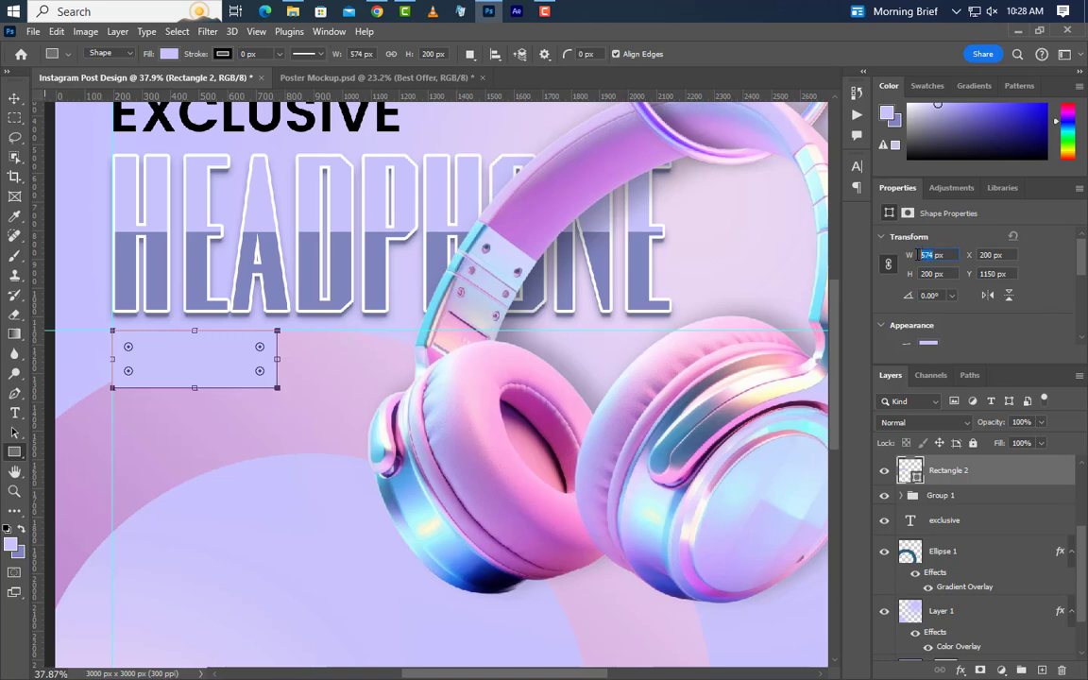
Resize the new rectangle below HEADPHONE to 1025 x 160 px and round all its corners with a radius of 200 px
text(1025)
click(915, 275)
click(886, 266)
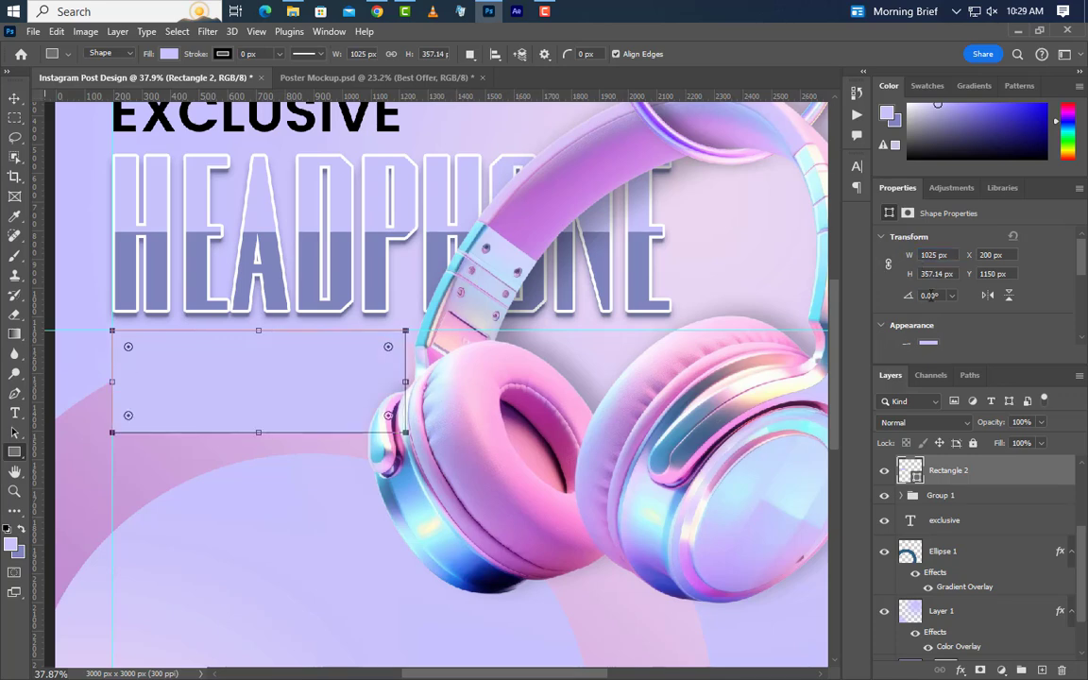
double_click(945, 274)
text(160)
key(Return)
scroll(960, 311, down, 3)
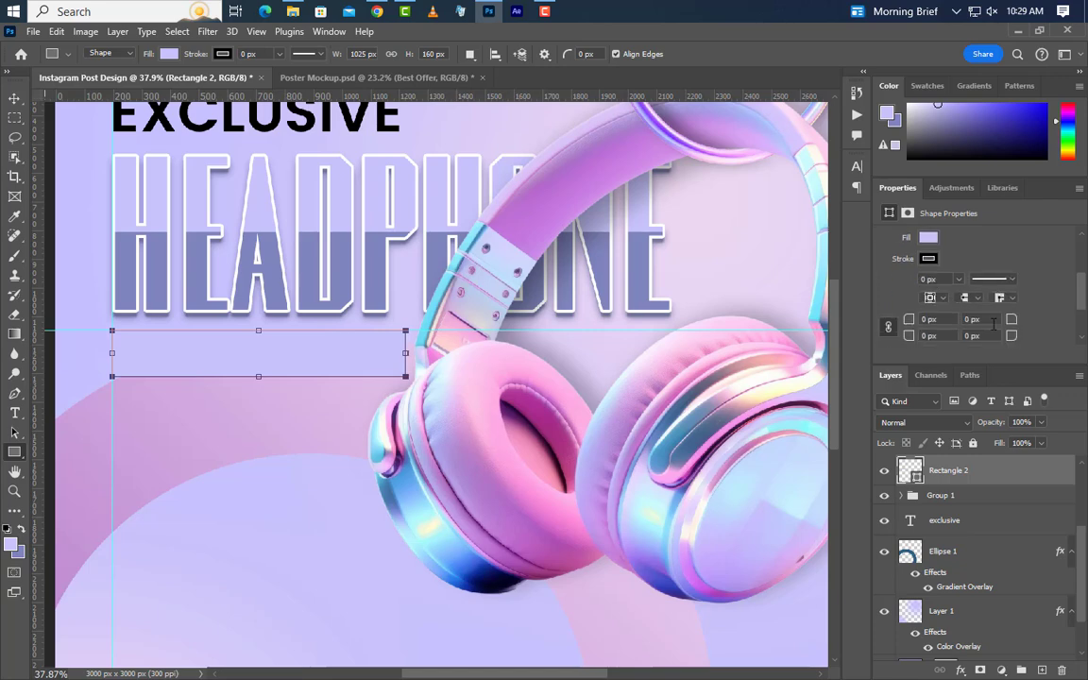
text(200)
key(Return)
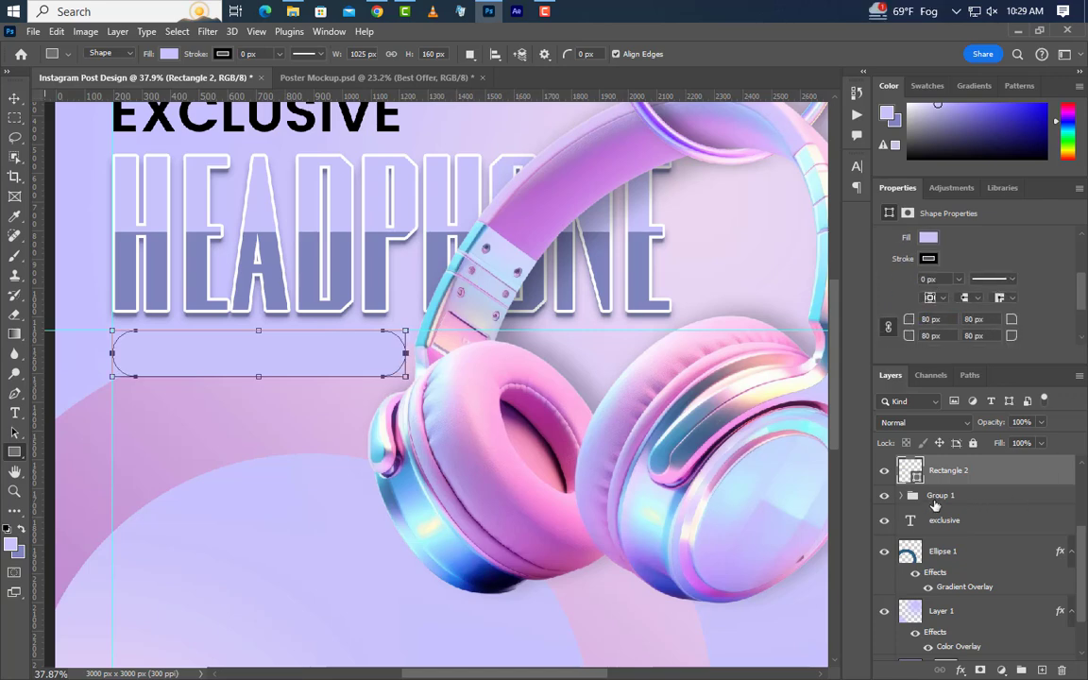
Fill the rounded rectangle below HEADPHONE with colour c96687
double_click(912, 470)
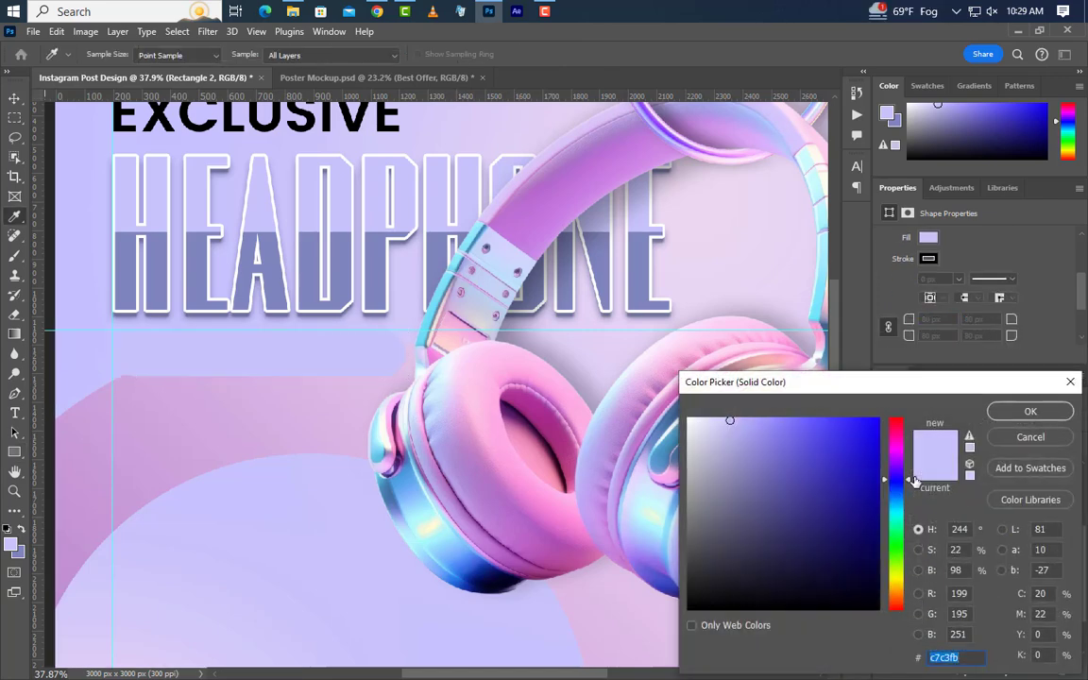
text(c96687)
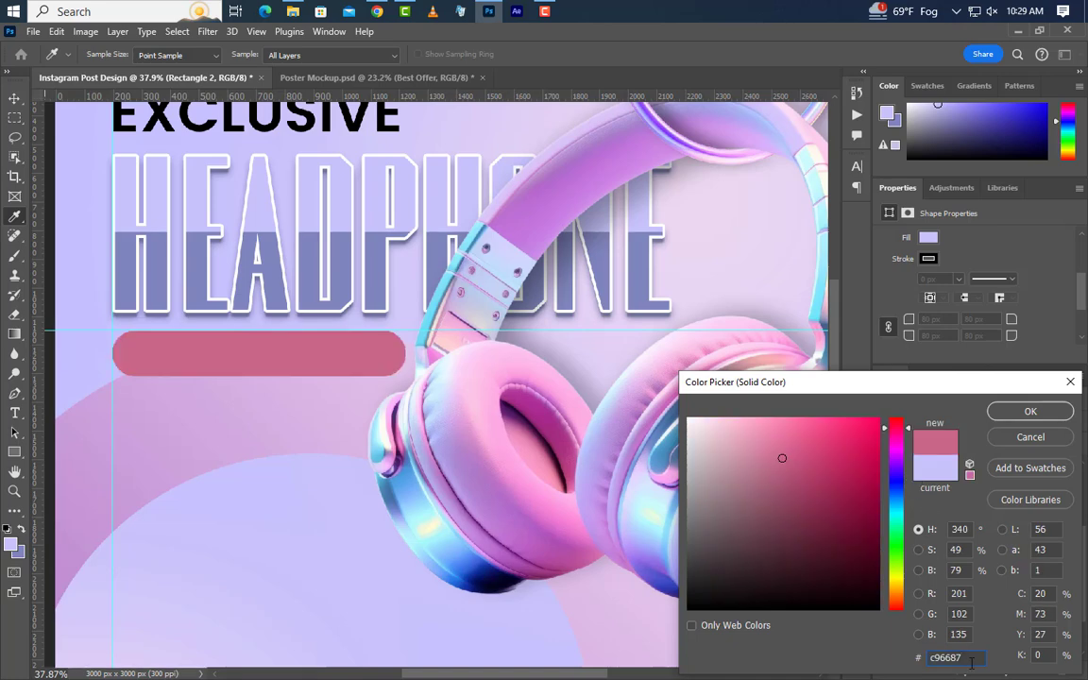
drag(972, 663, 894, 664)
click(1027, 411)
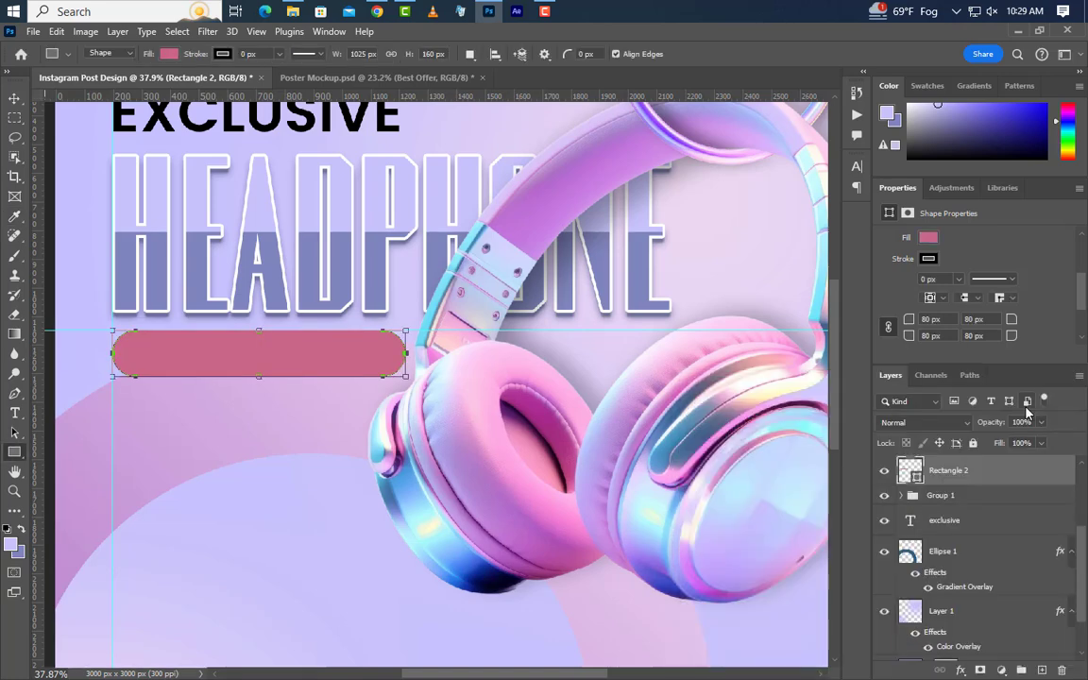
Add a 6 px outside stroke in e9adc1 at 100% opacity to the pink rounded rectangle
double_click(1027, 479)
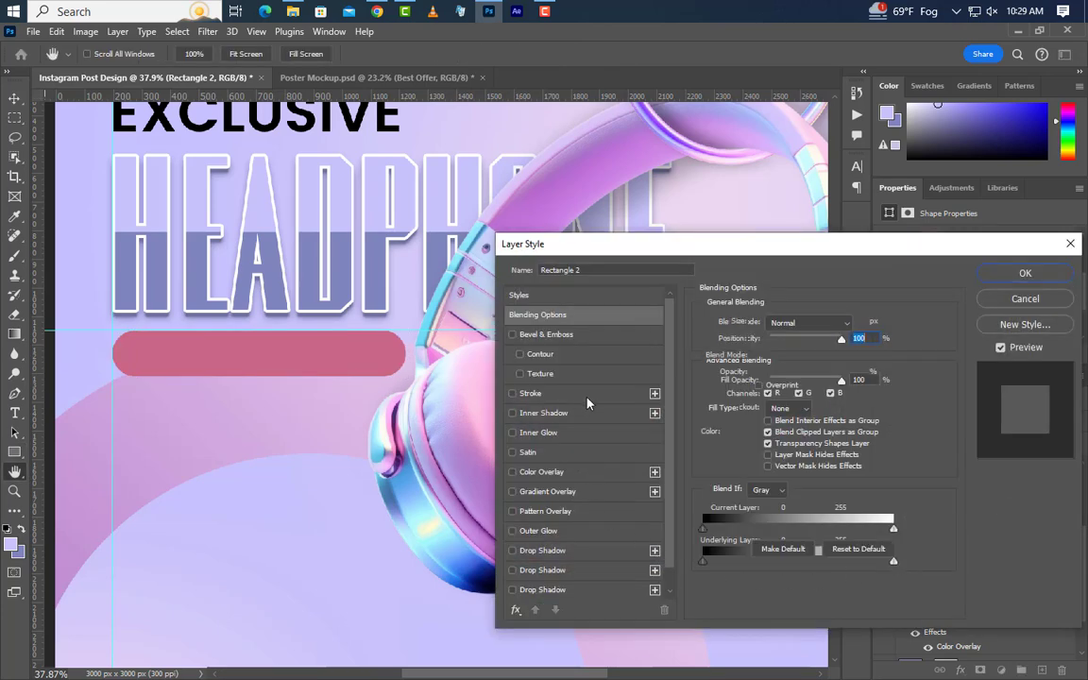
click(531, 393)
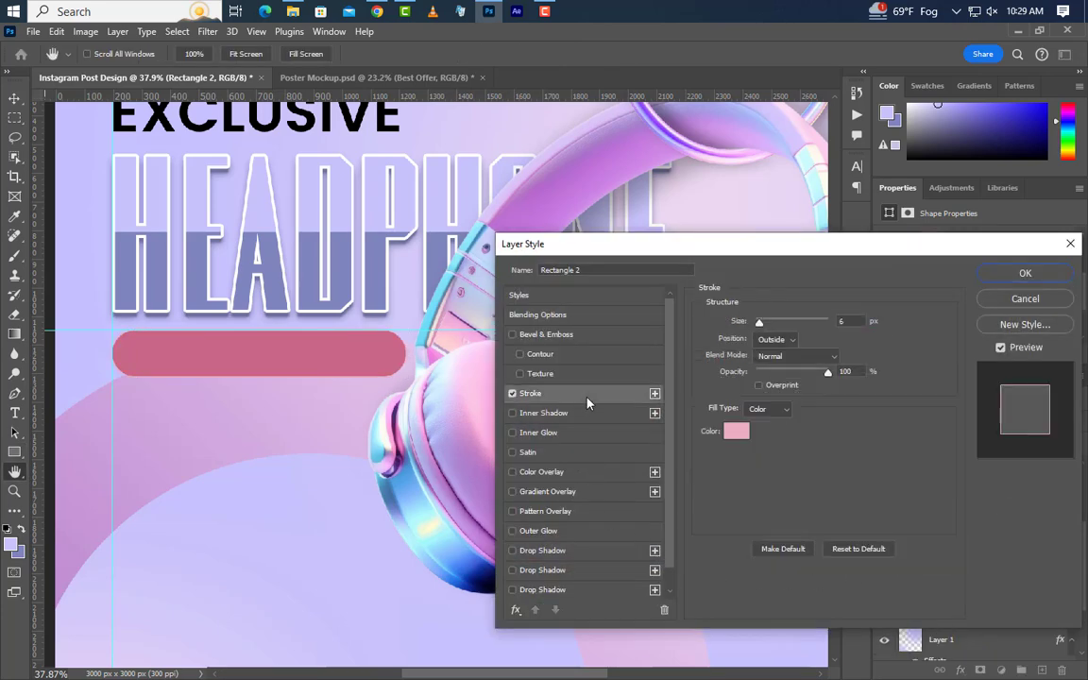
click(777, 339)
click(767, 339)
click(737, 431)
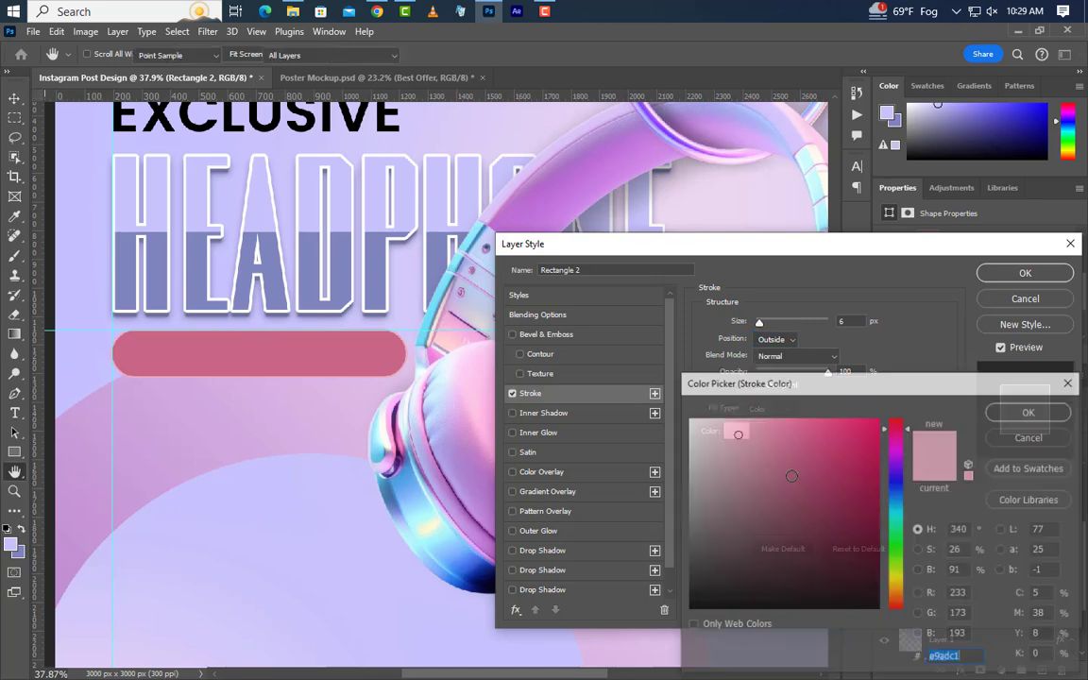
click(1030, 412)
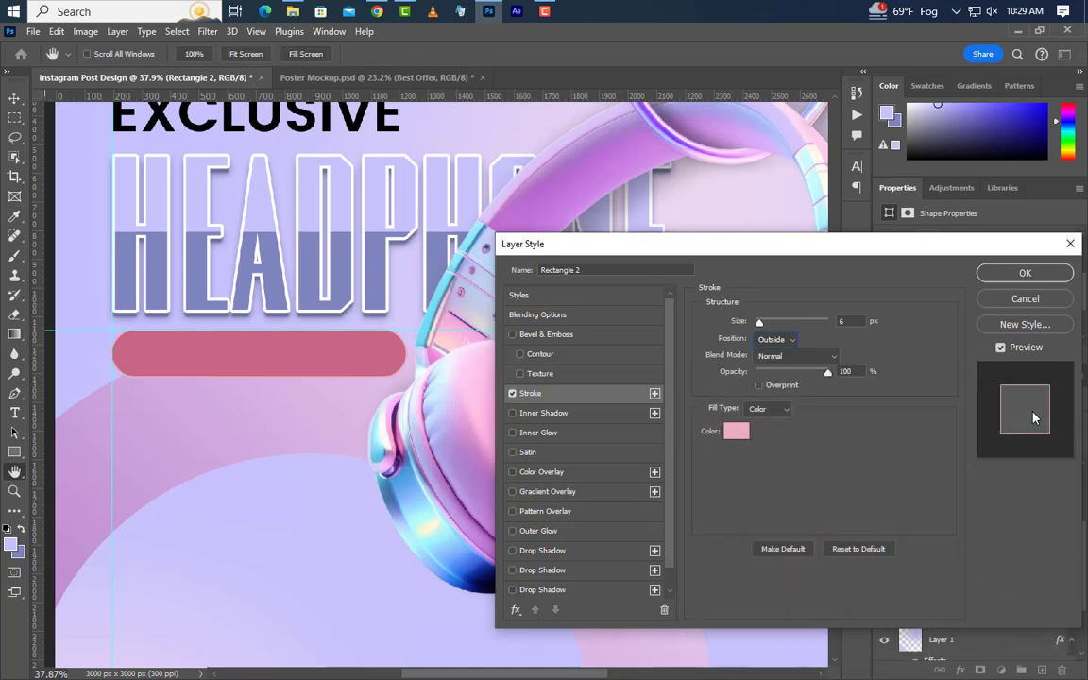
Add a drop shadow in 7278a8 with Normal blending, 100% opacity, 90° angle, 16 px distance, 10% spread and 20 px size
click(585, 556)
click(858, 327)
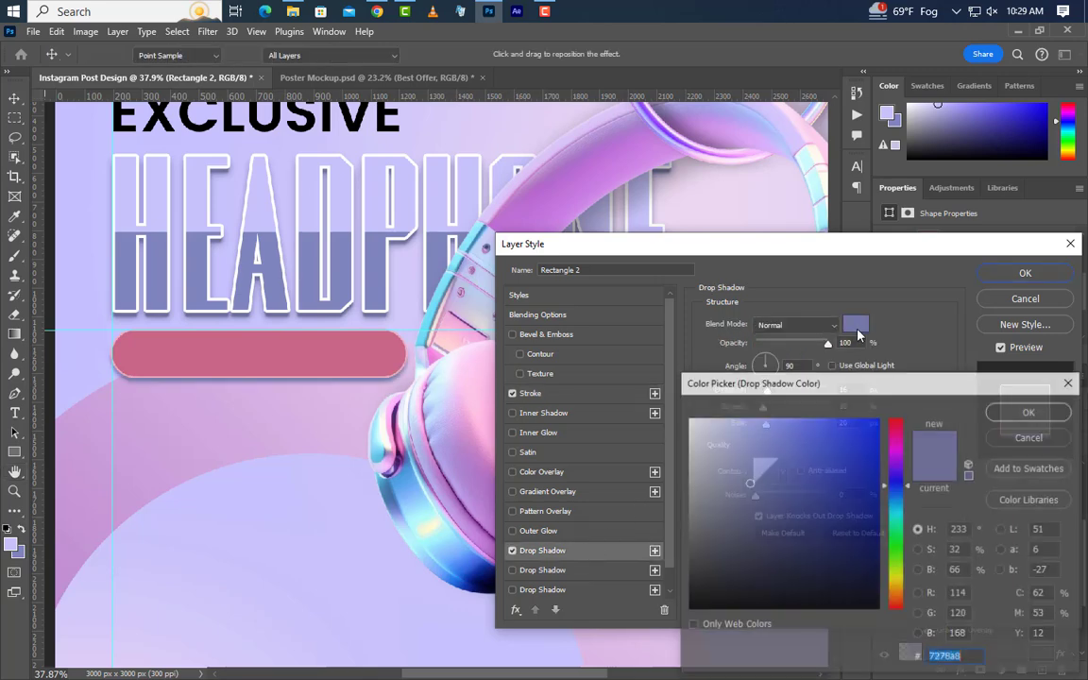
click(1036, 418)
click(795, 368)
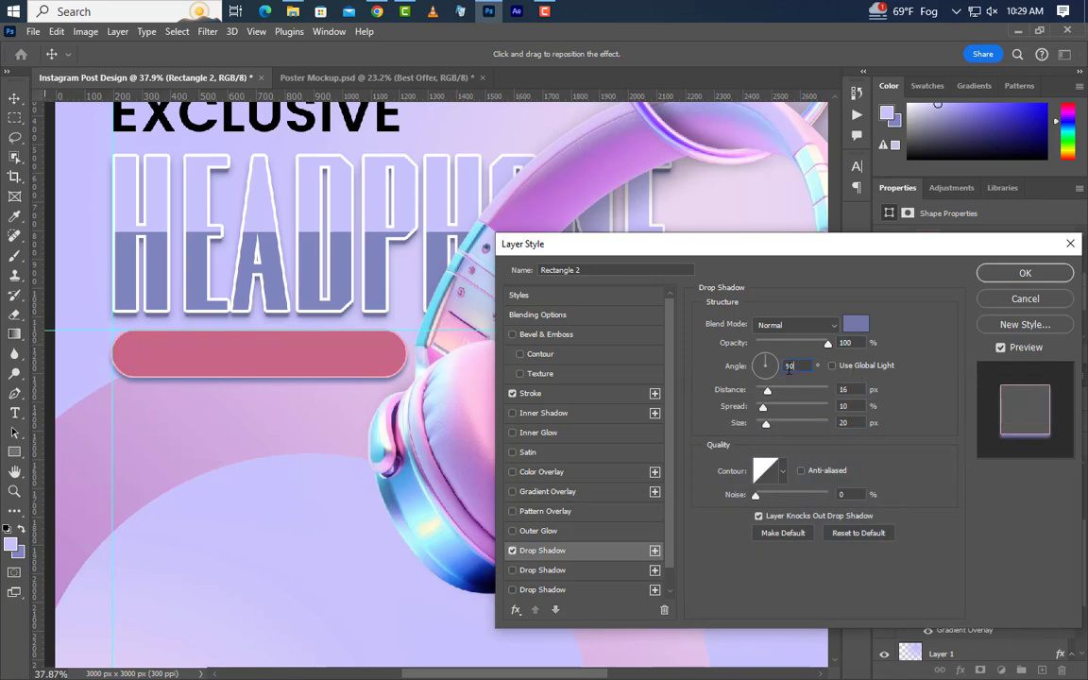
double_click(840, 389)
double_click(854, 405)
Add a second drop shadow in black with Multiply blending, 50% opacity, 90° angle, 12 px distance, 15% spread and 10 px size
click(605, 567)
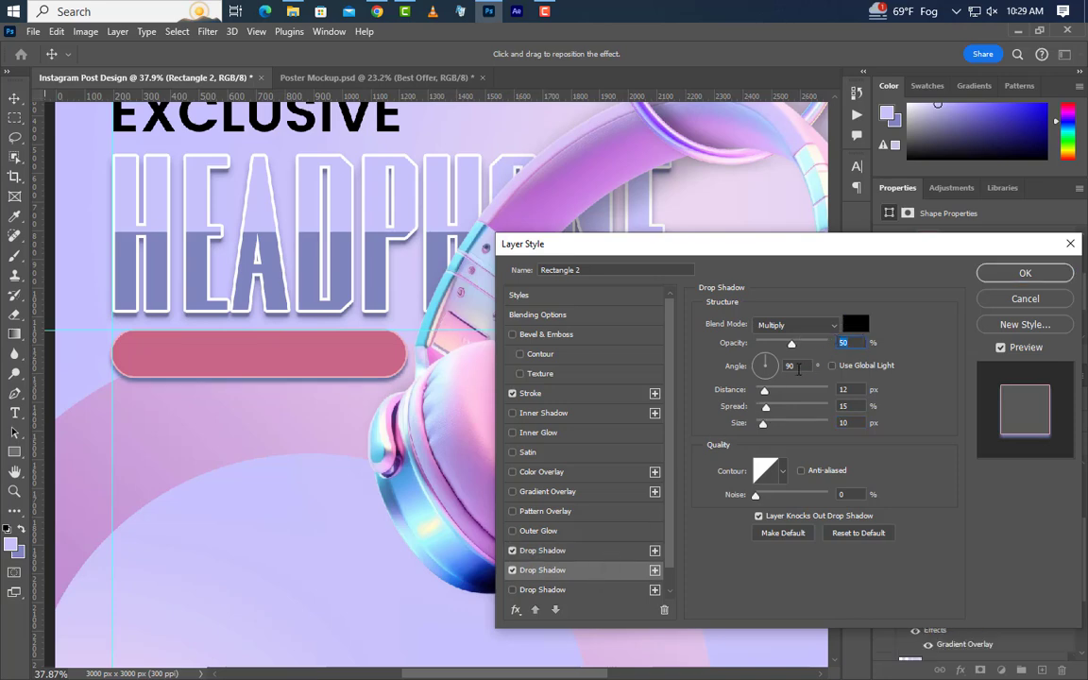
double_click(833, 389)
drag(853, 407, 833, 425)
click(1025, 273)
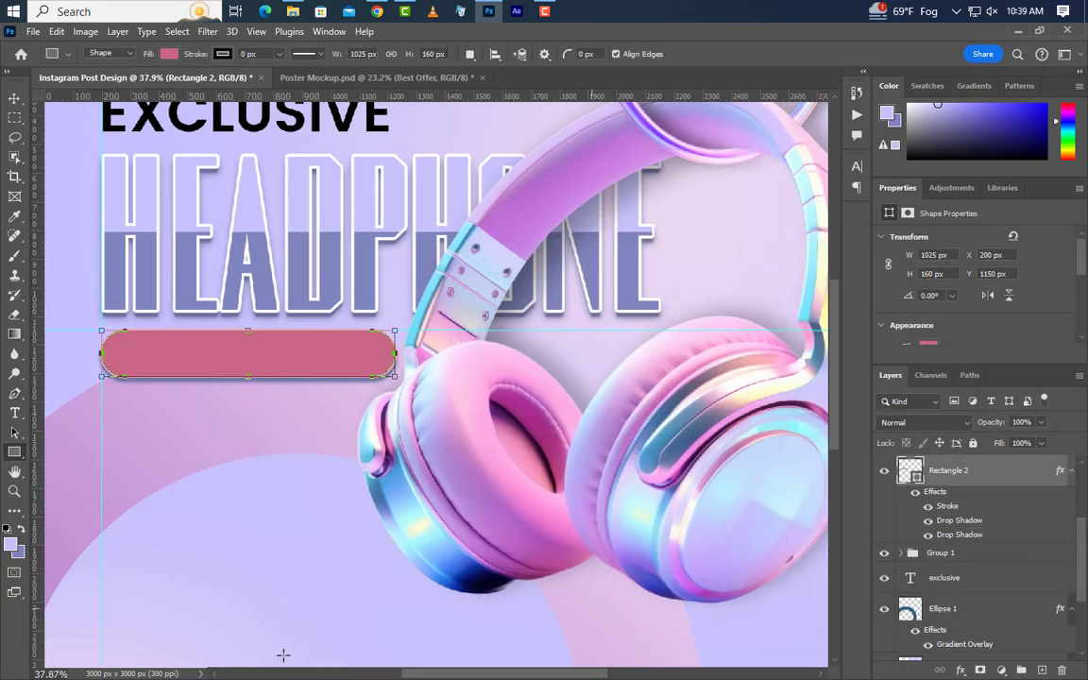
Create the white Poppins text BEST OFFER on a new layer over the pink rounded rectangle
click(15, 413)
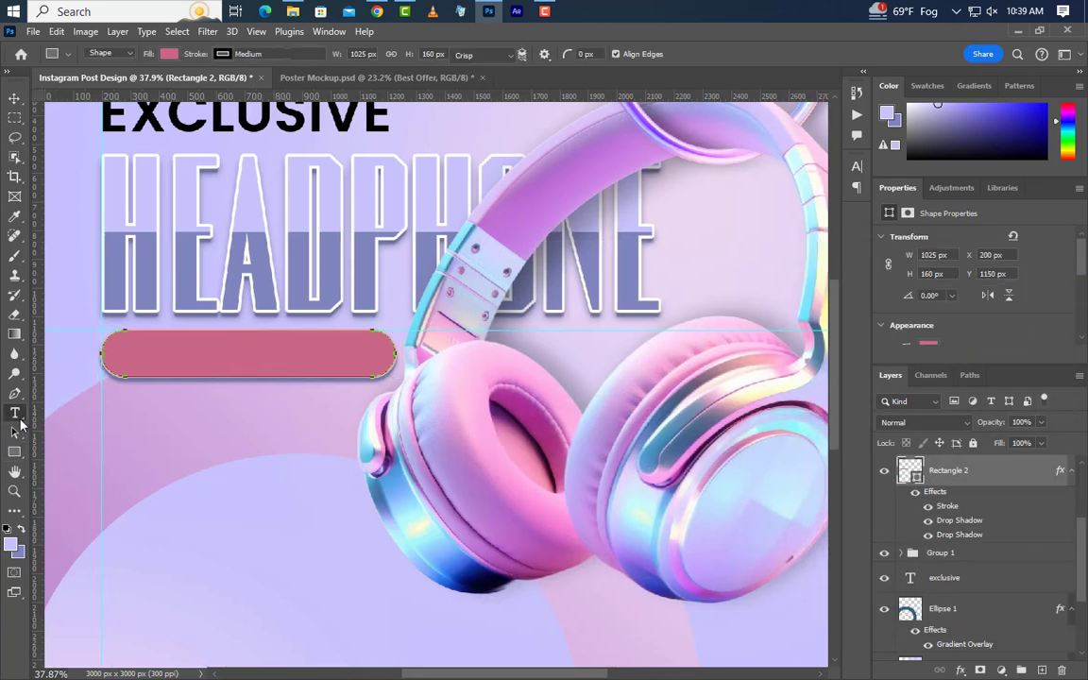
key(ctrl+shift+alt+n)
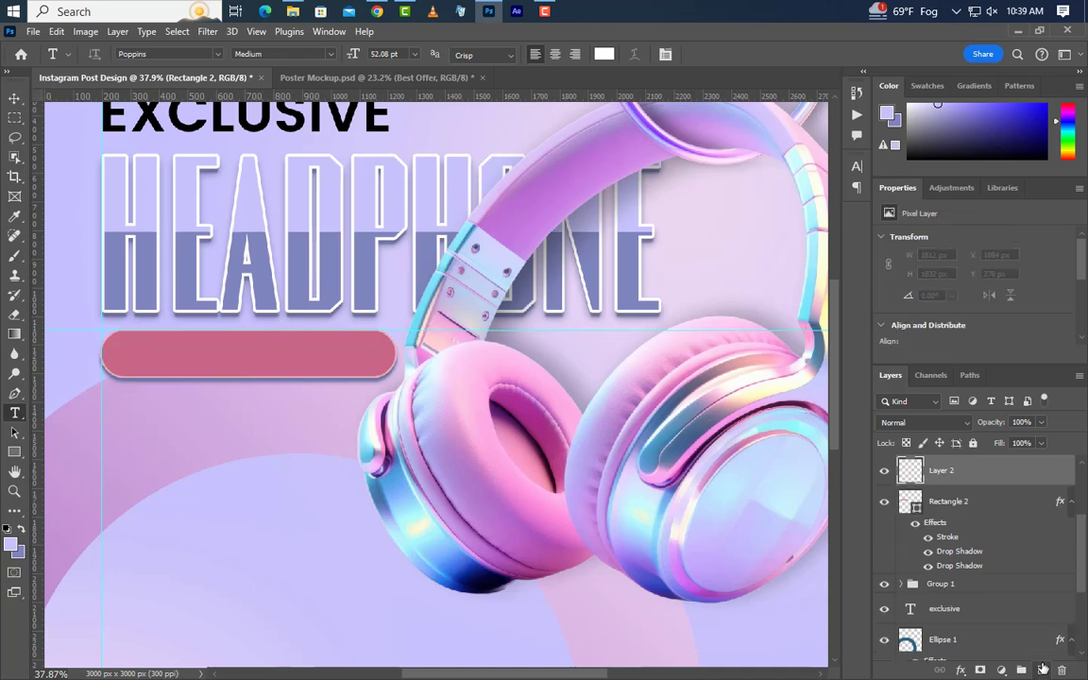
click(130, 361)
text(BE)
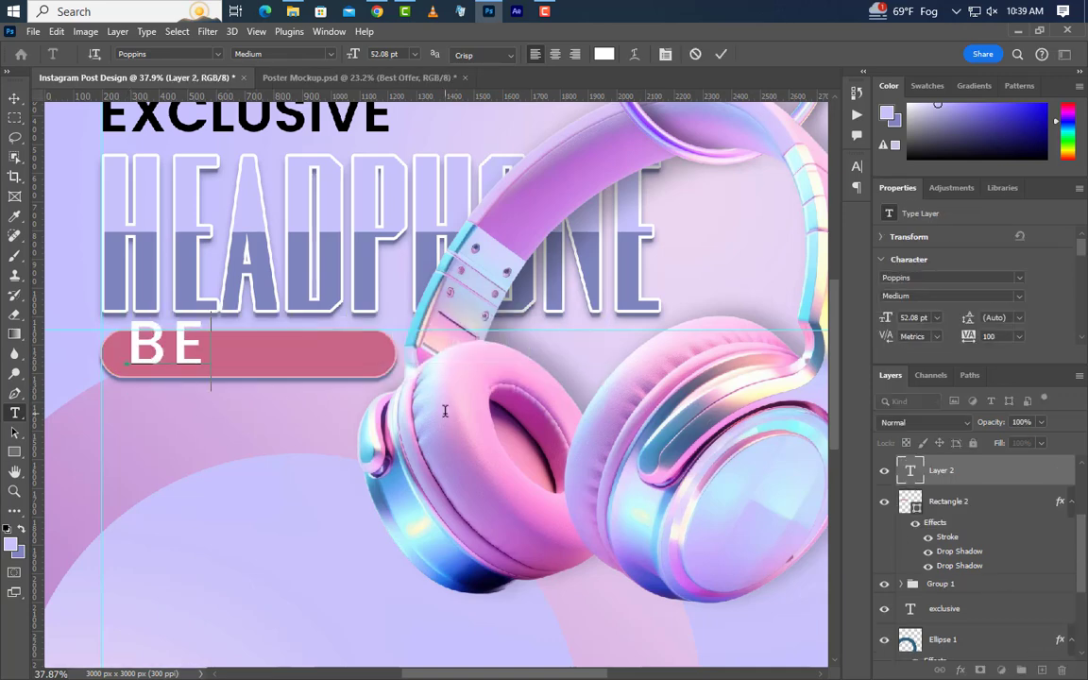
text(ST OFFER)
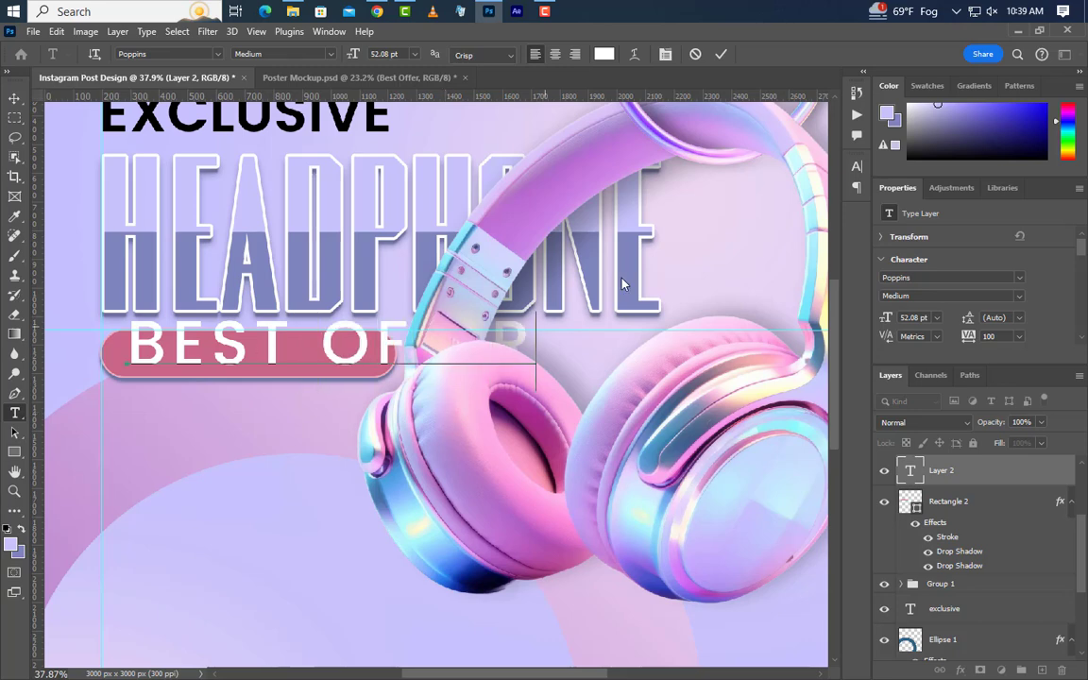
click(721, 53)
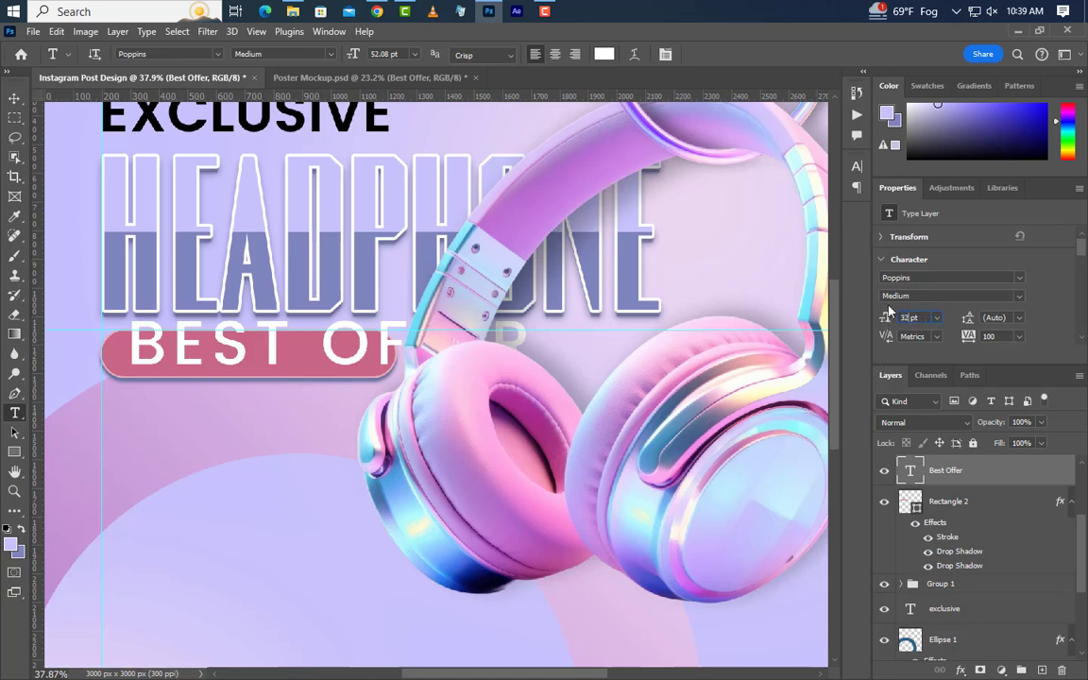
Set the BEST OFFER text to 32 pt, keeping the Medium weight and 100 tracking
key(Return)
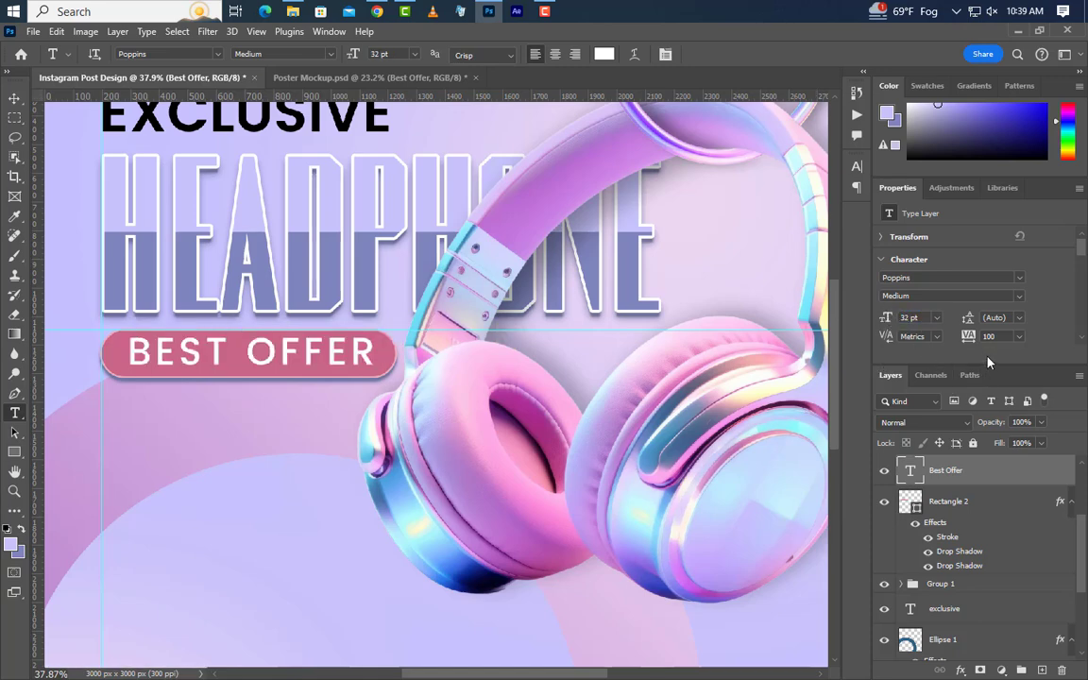
click(973, 339)
click(1020, 301)
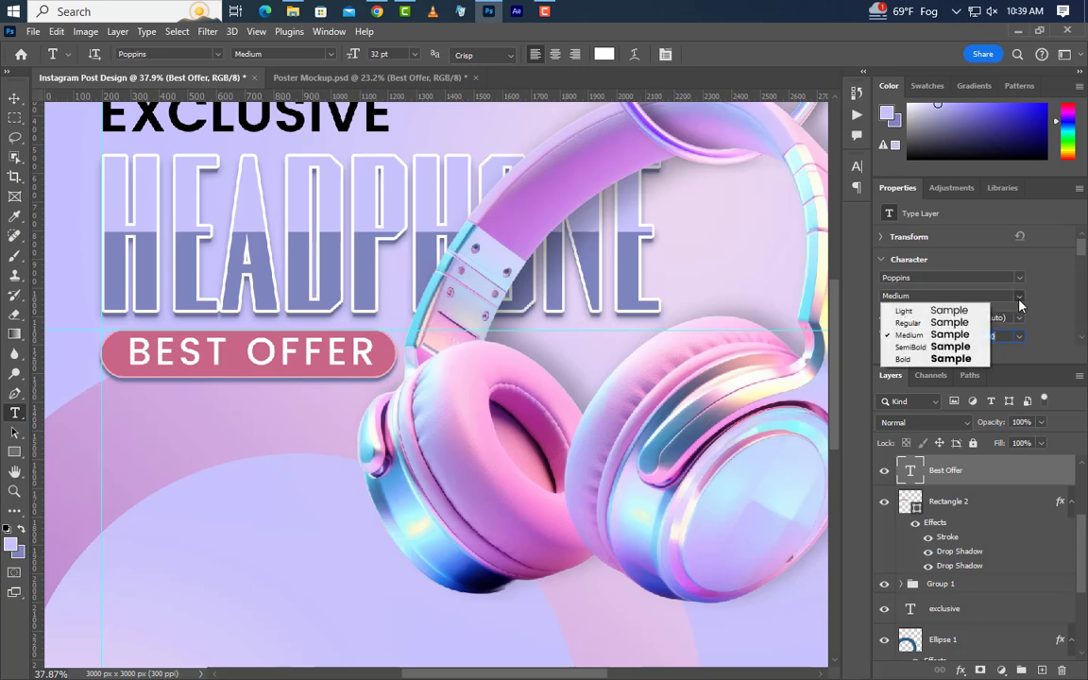
click(921, 331)
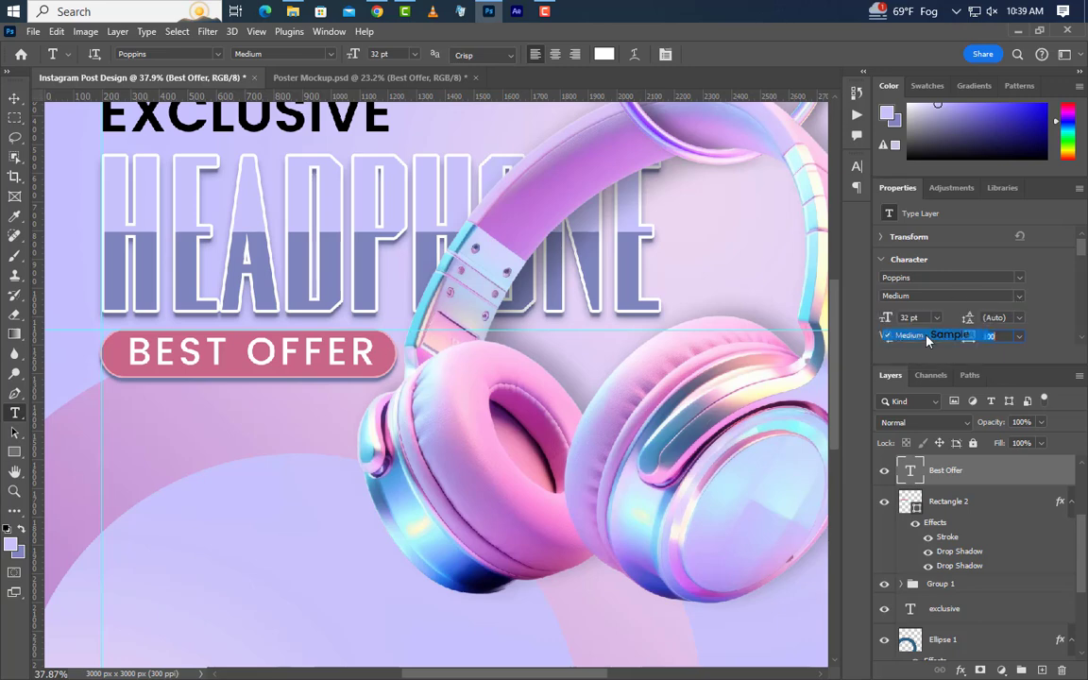
Centre the BEST OFFER text within the pink rounded rectangle using a selection of the shape, and clear the selection
ctrl+click(910, 501)
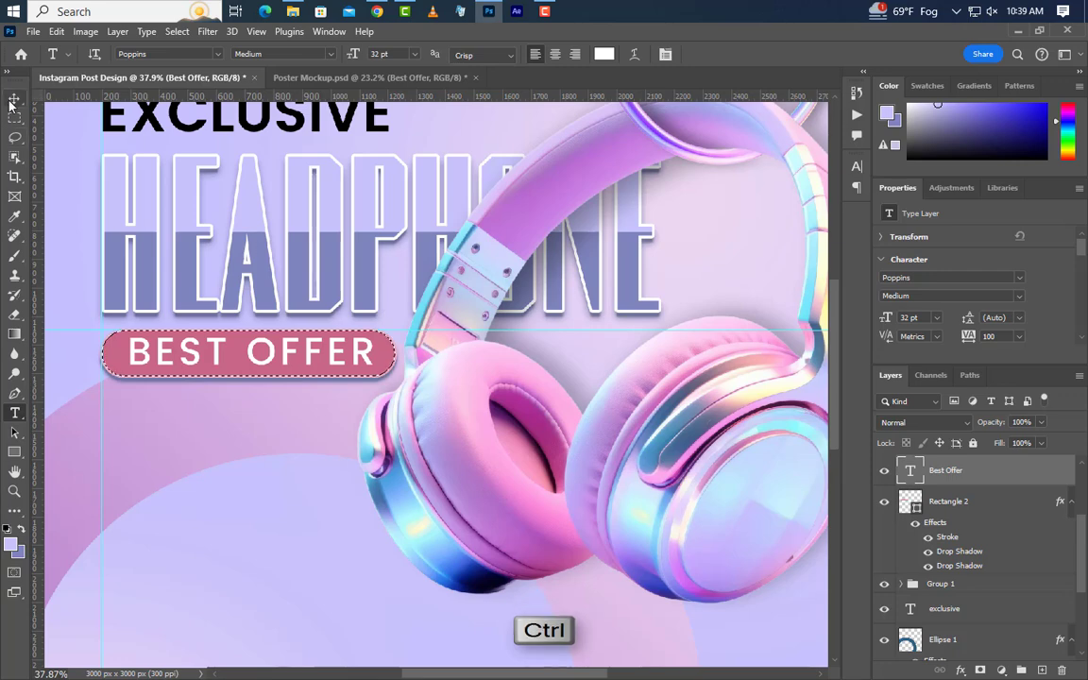
key(v)
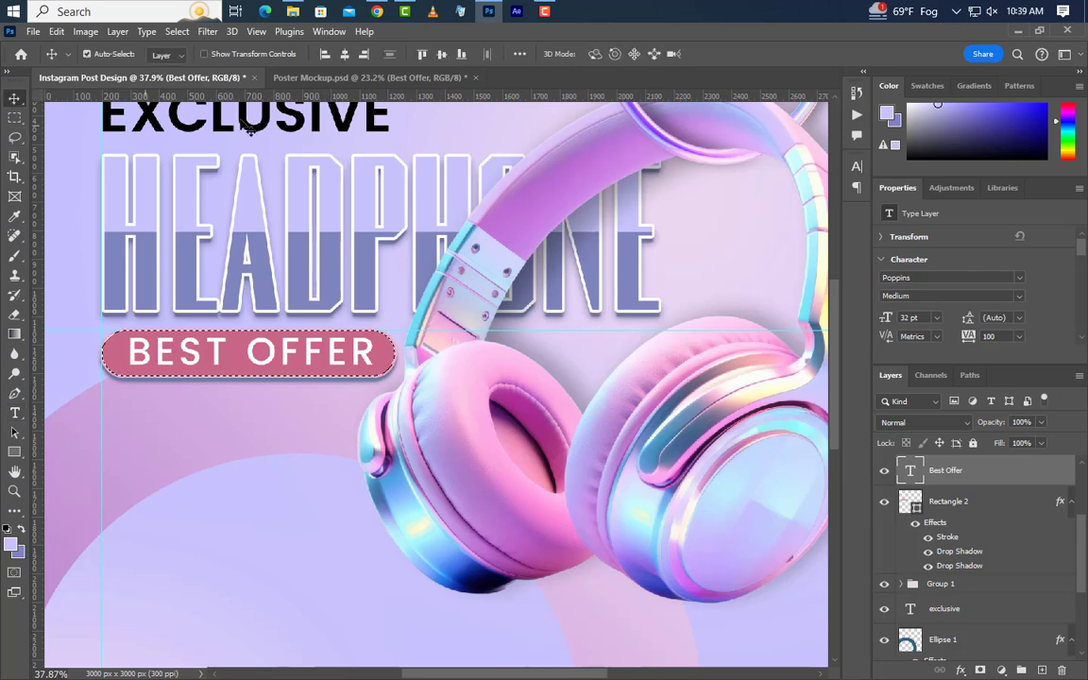
click(440, 54)
key(ctrl+d)
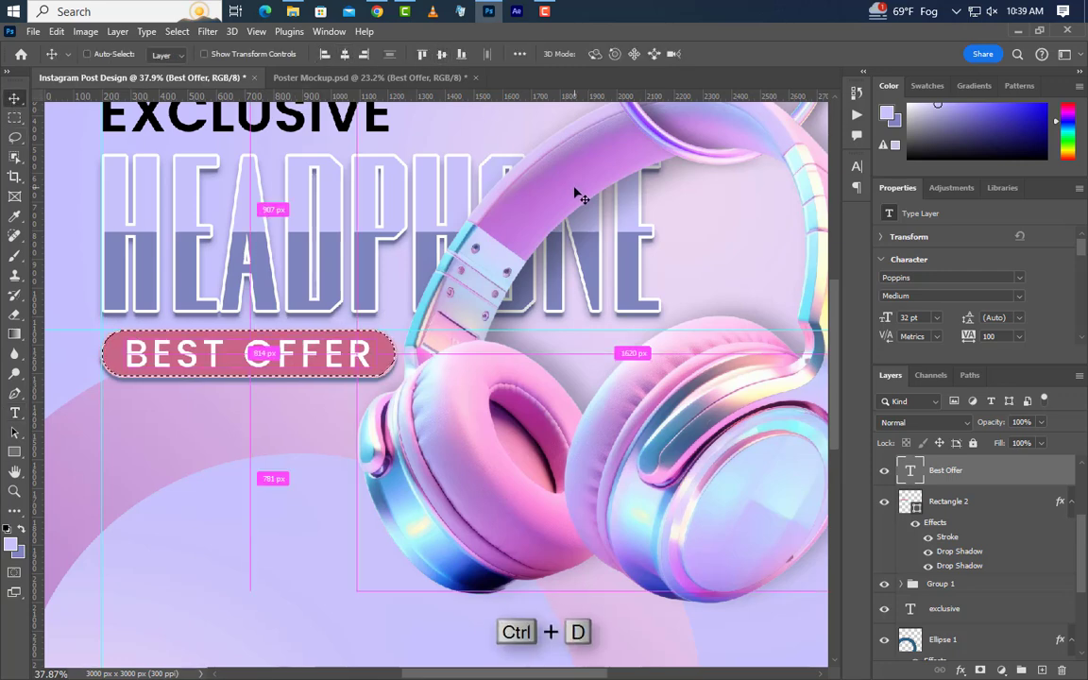
Group the BEST OFFER text with its rounded rectangle and nudge the group slightly down from the horizontal guide
shift+click(1006, 507)
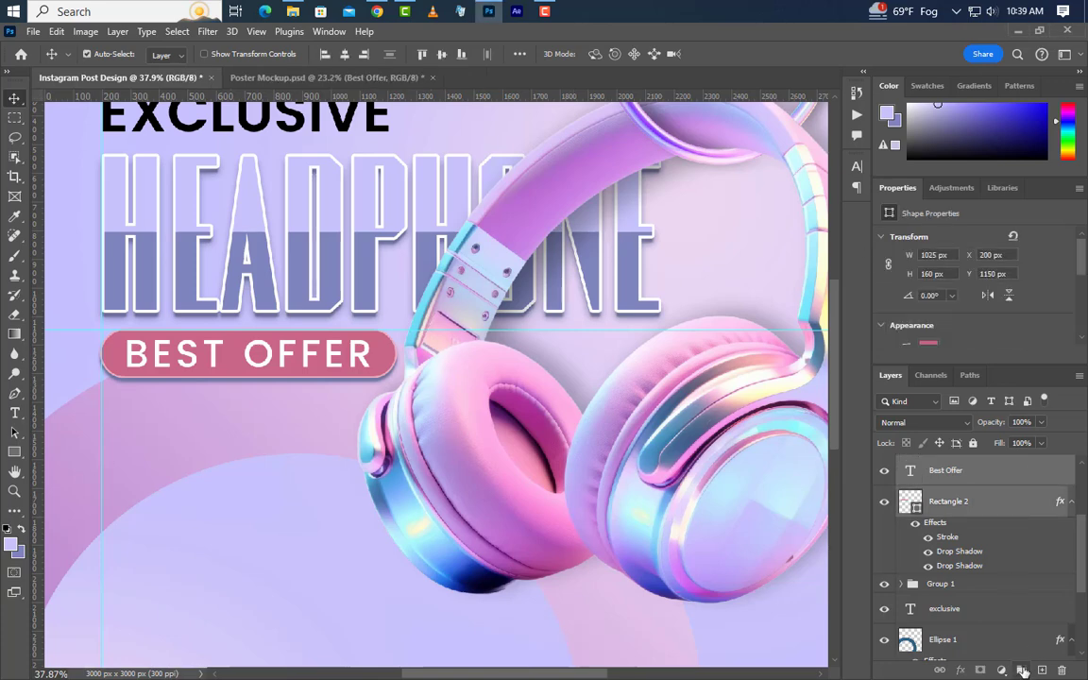
key(ctrl+g)
key(Down)
key(Down)
key(Down)
key(Down)
key(Down)
key(Down)
key(Down)
key(Down)
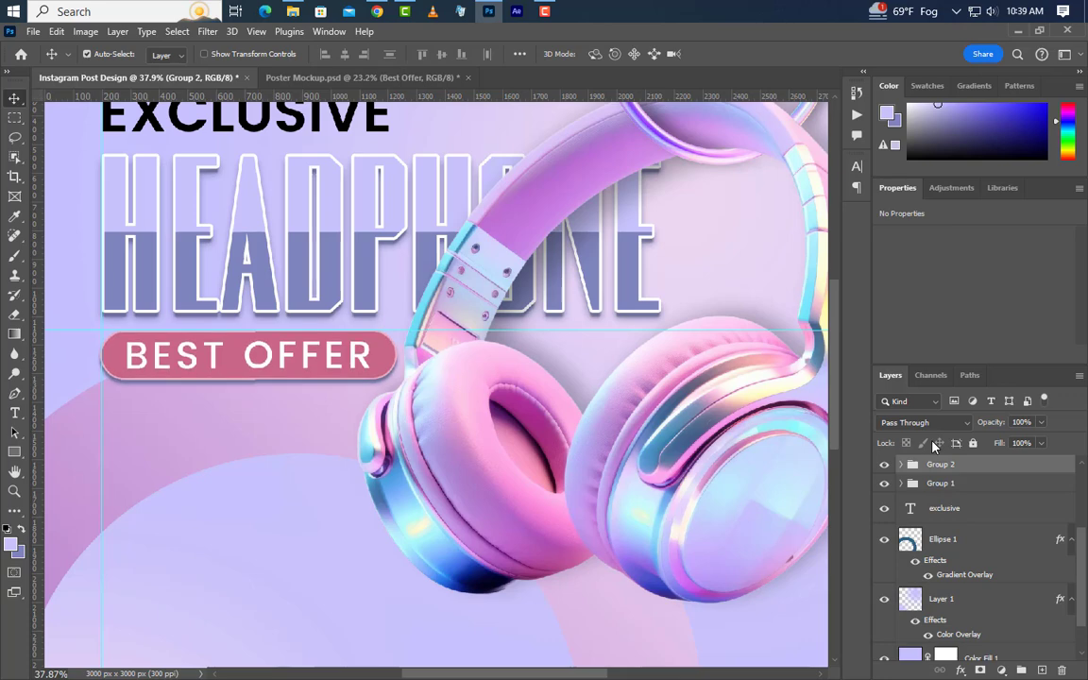
key(Down)
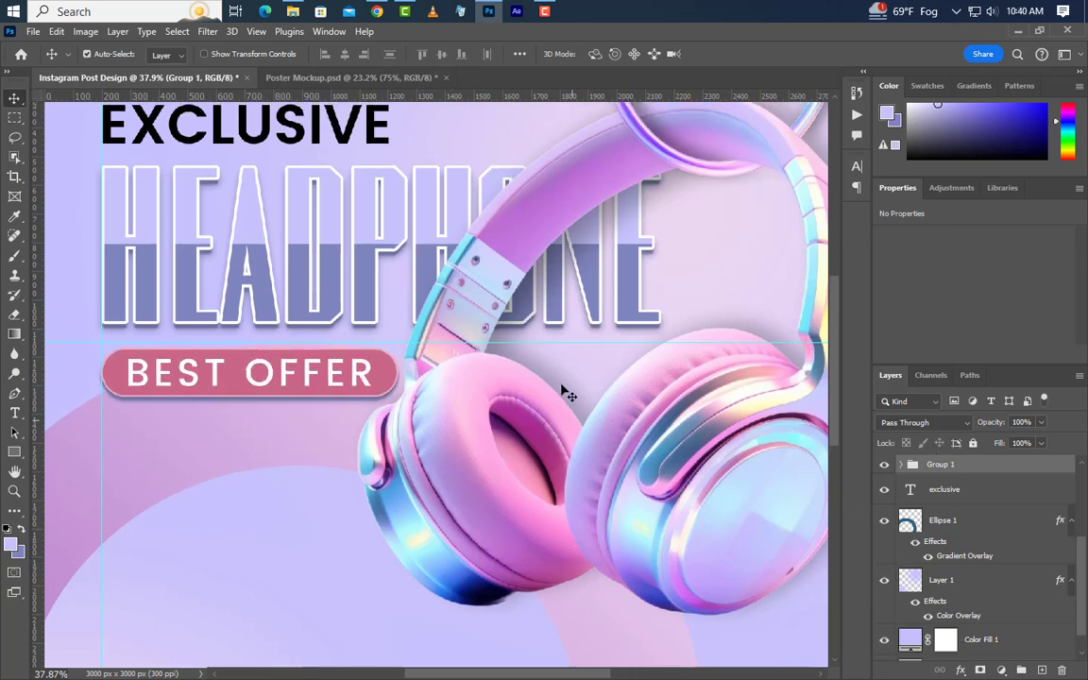
Create the dark purple text 75% in CondensedChamferJNL on the lower part of the post, below the BEST OFFER box
scroll(555, 322, down, 3)
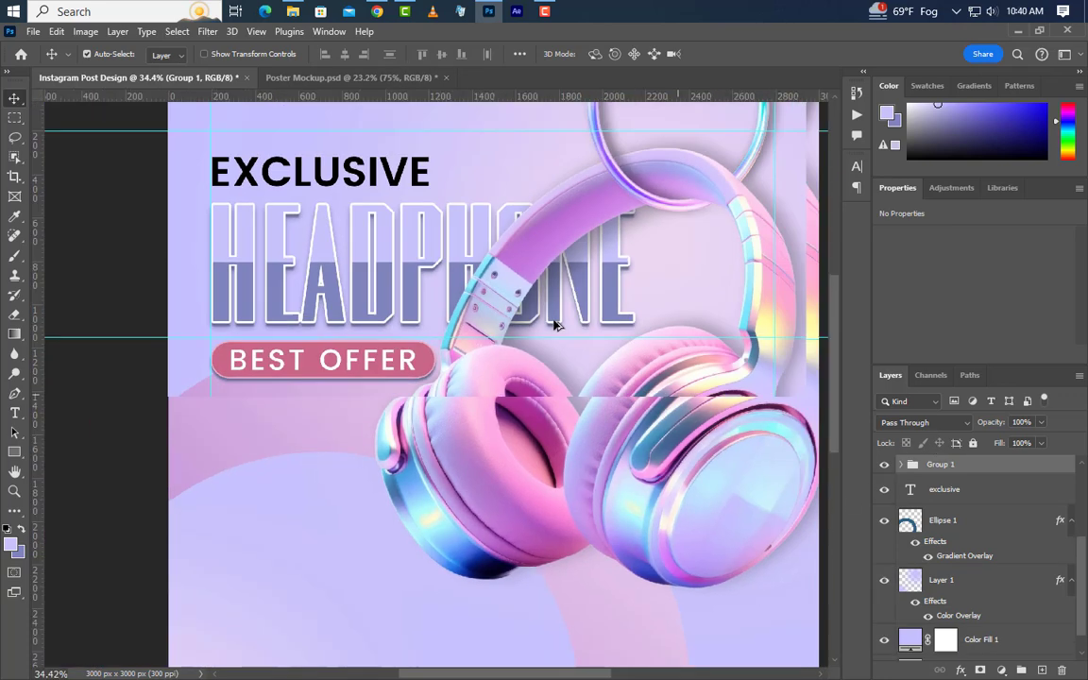
scroll(559, 340, down, 4)
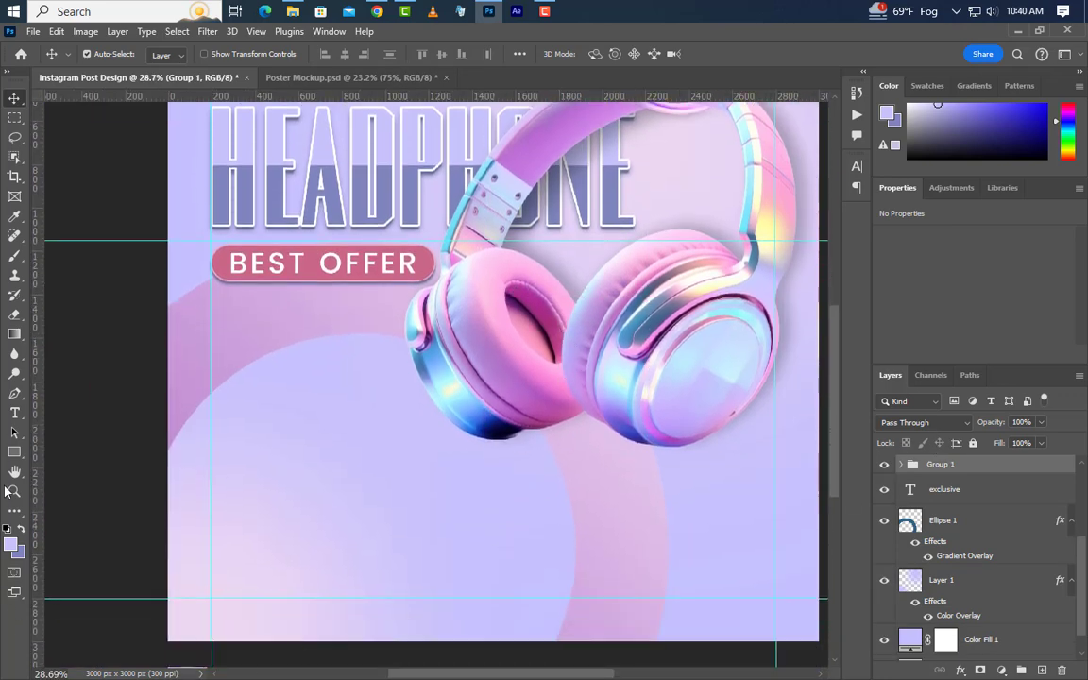
click(14, 413)
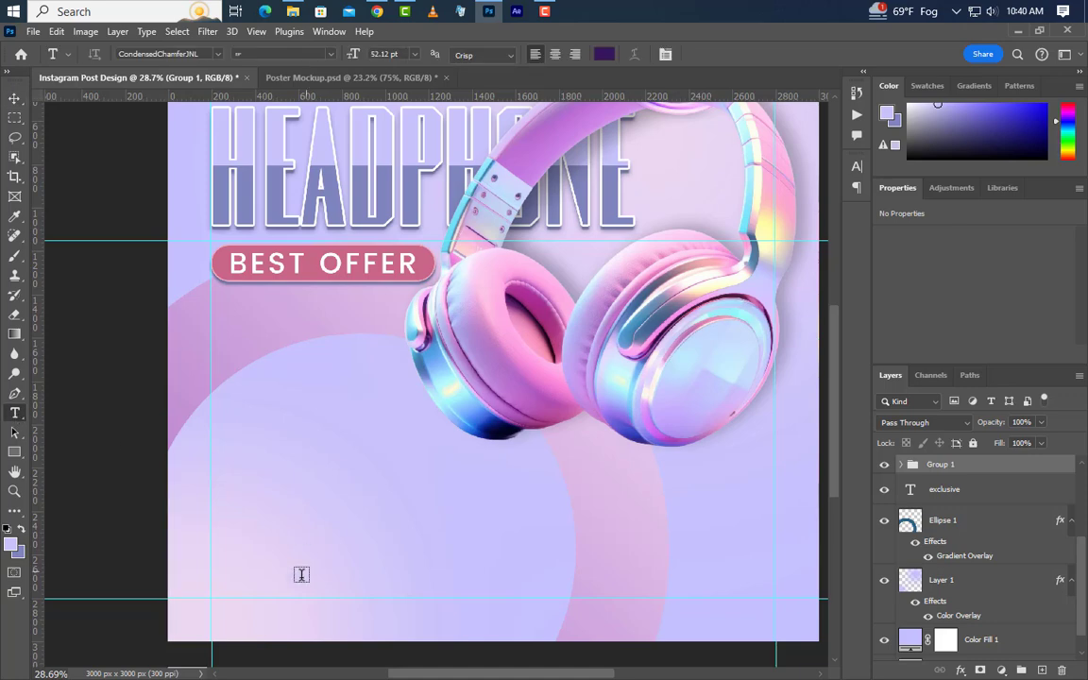
click(239, 541)
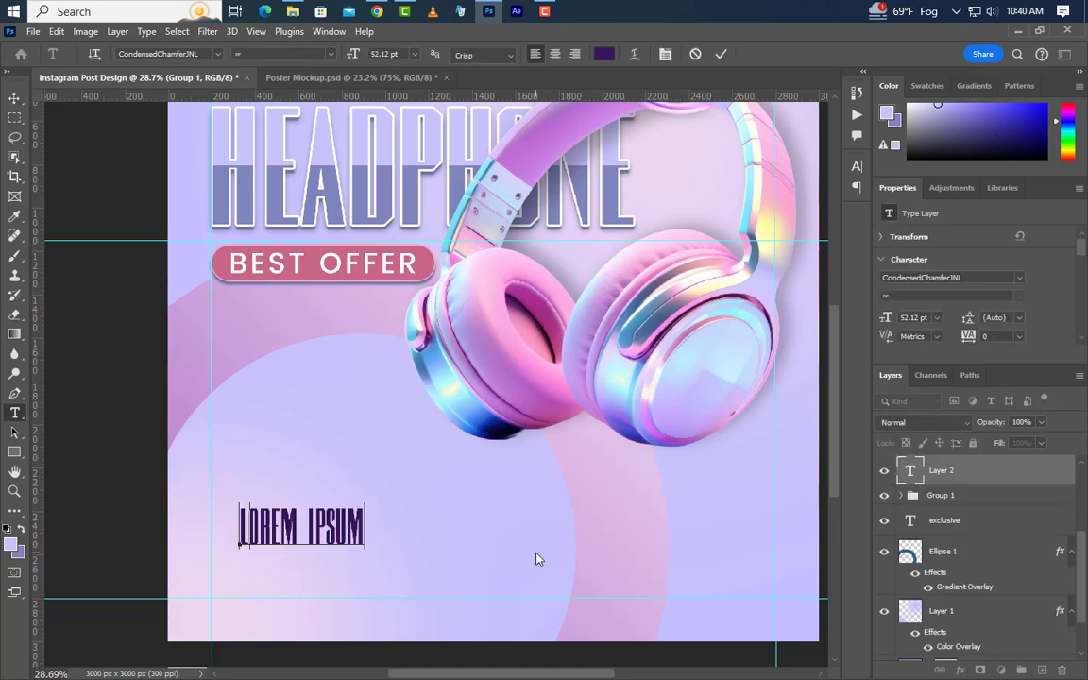
text(75%)
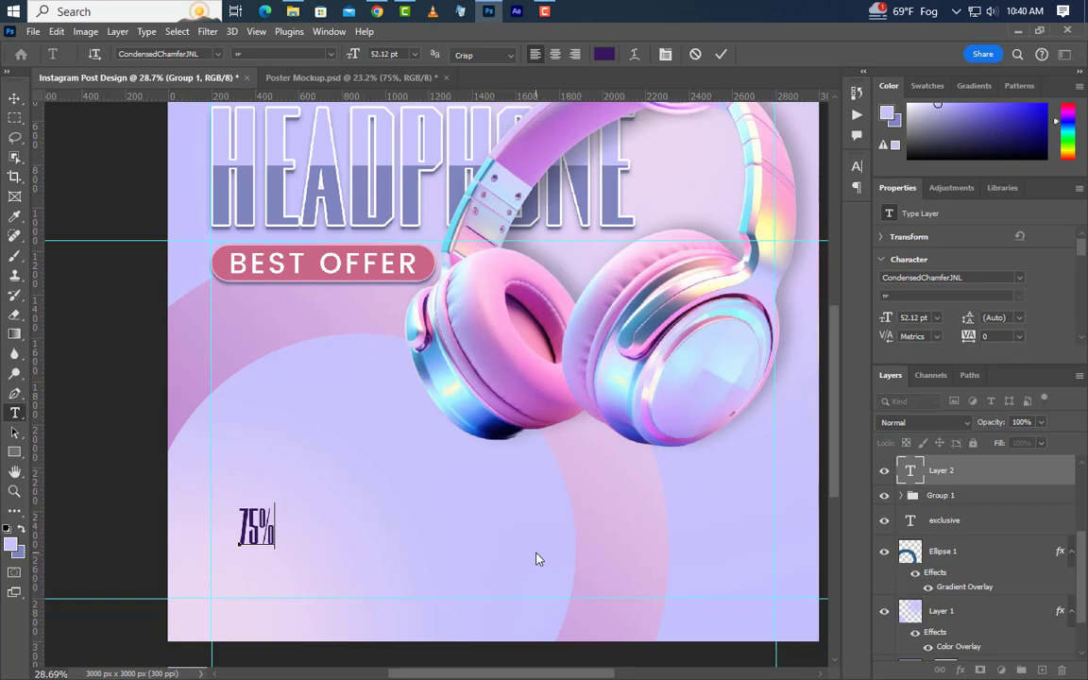
click(720, 54)
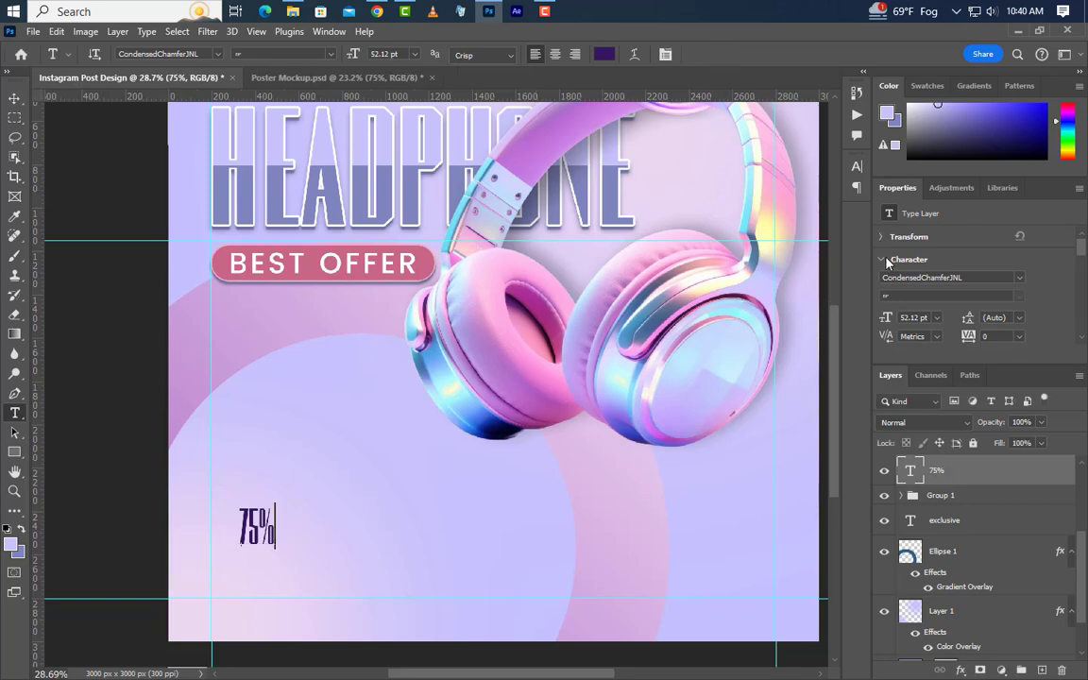
Set the 75% text to 123 pt and move it slightly down toward the lower horizontal guide
click(891, 318)
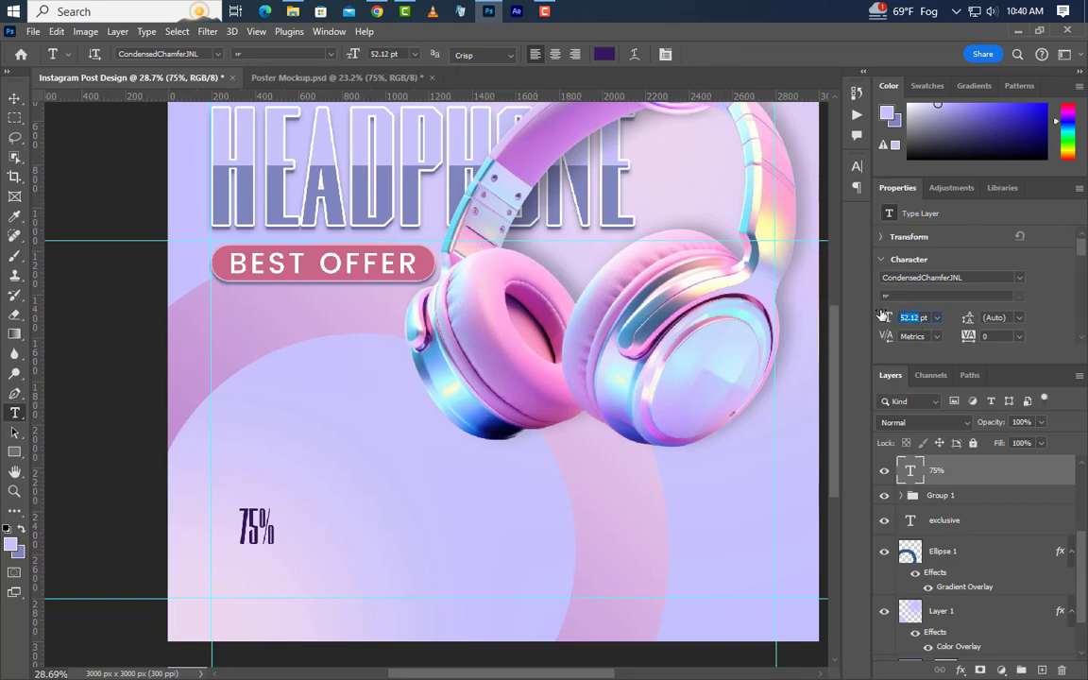
text(123)
key(Return)
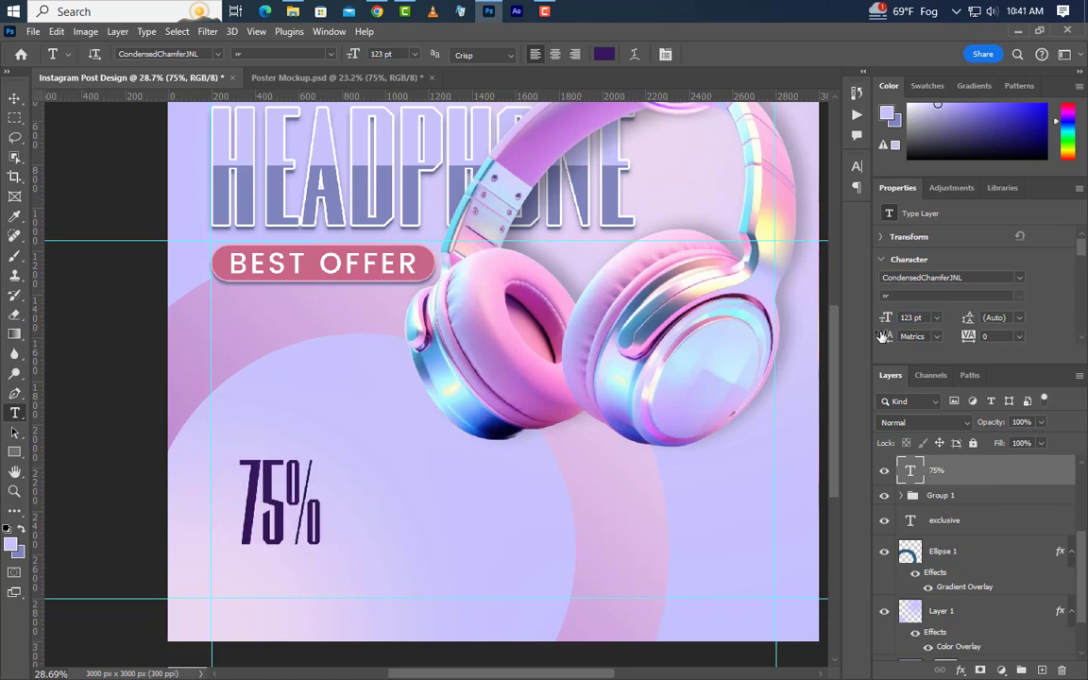
click(14, 97)
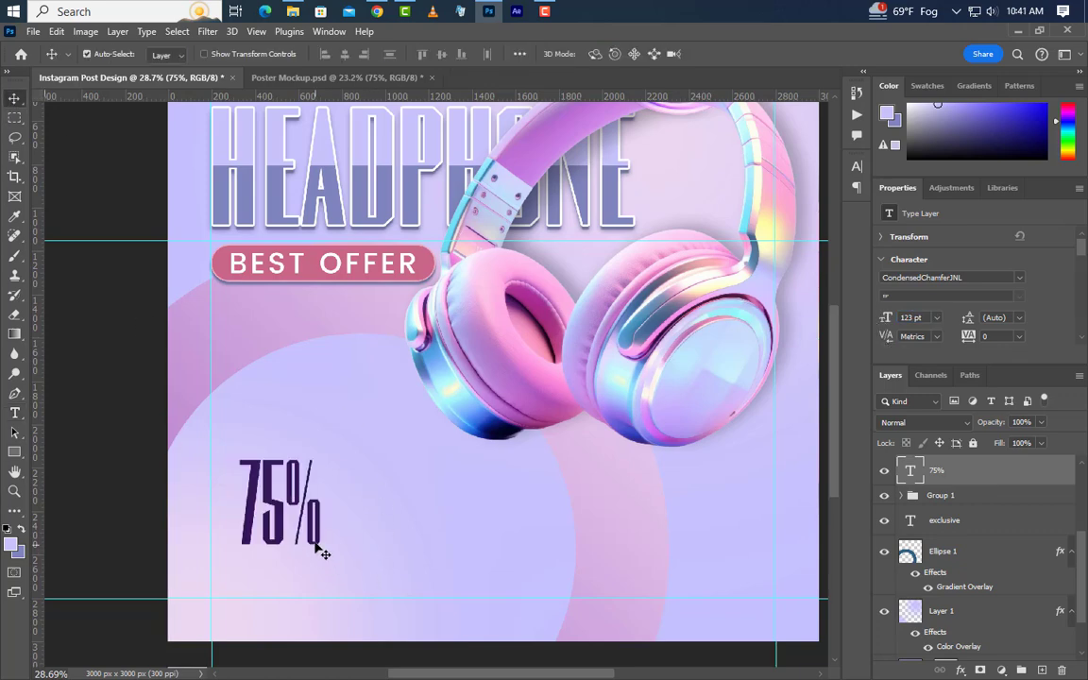
drag(316, 552, 320, 580)
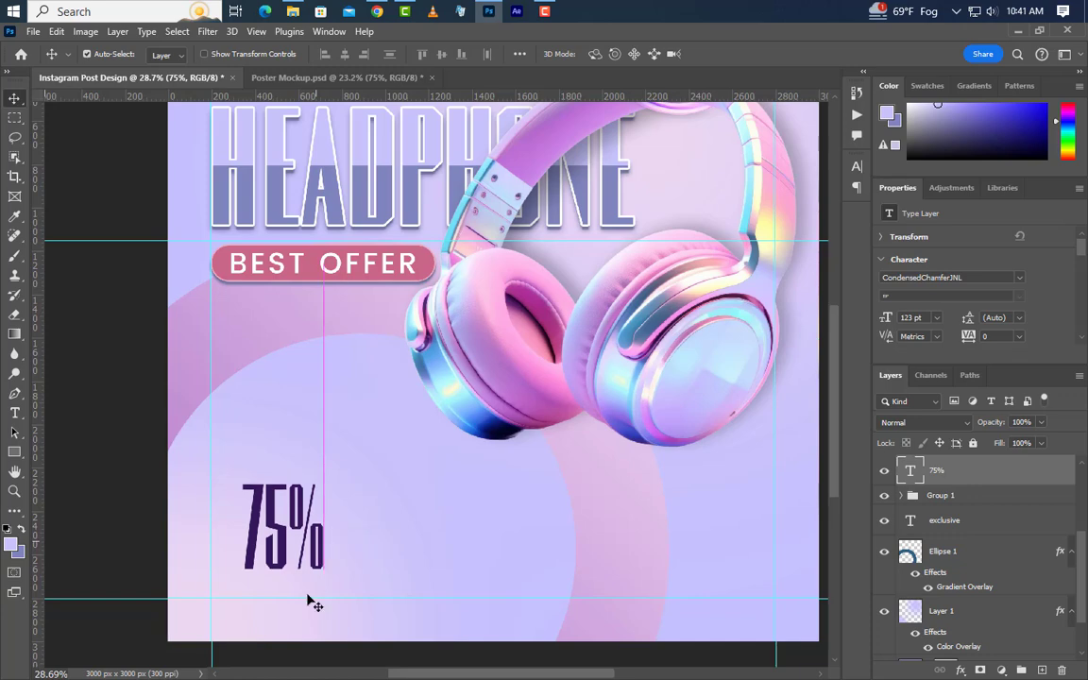
Add the text UP TO on its own layer above the 75% text and set its font to Poppins Bold
click(14, 413)
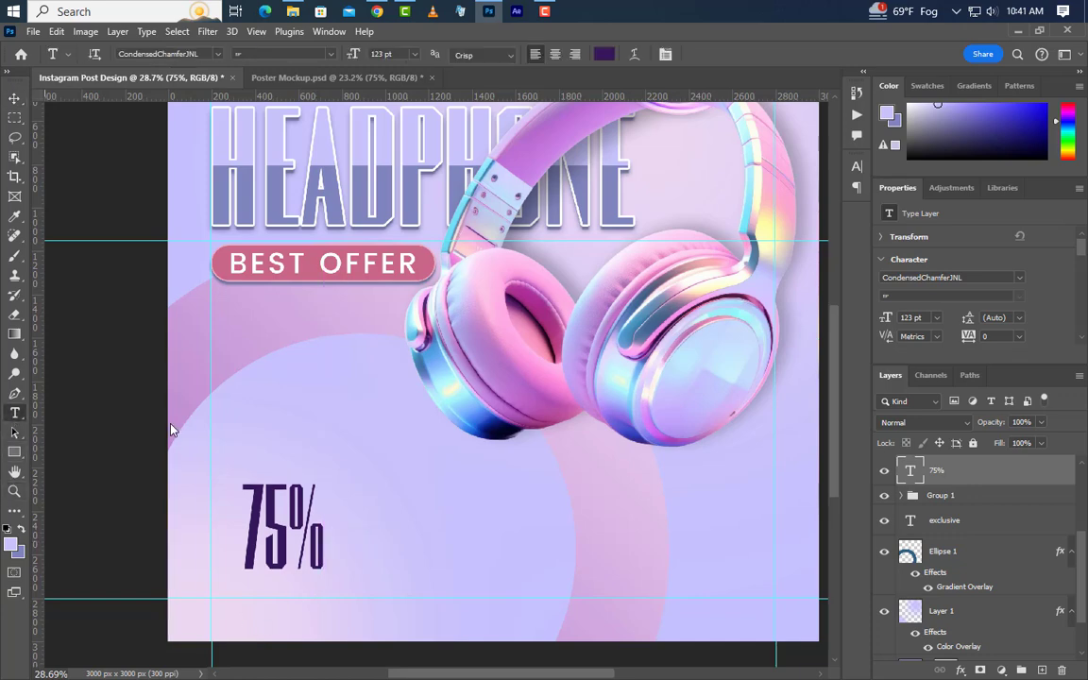
click(524, 469)
text(UP TO)
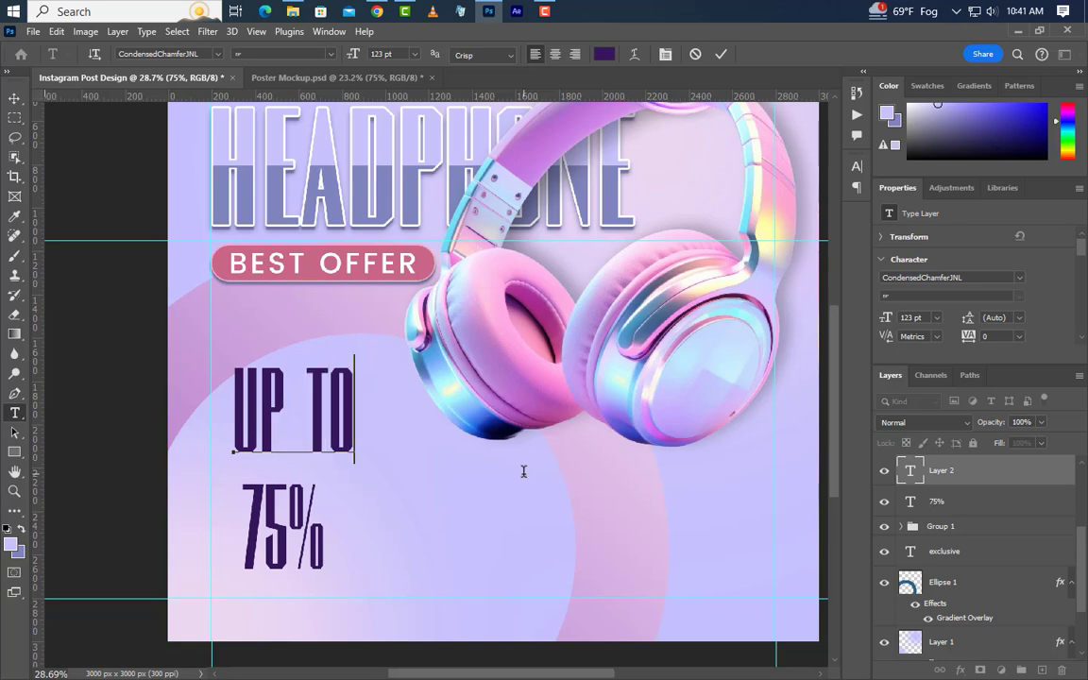
click(721, 55)
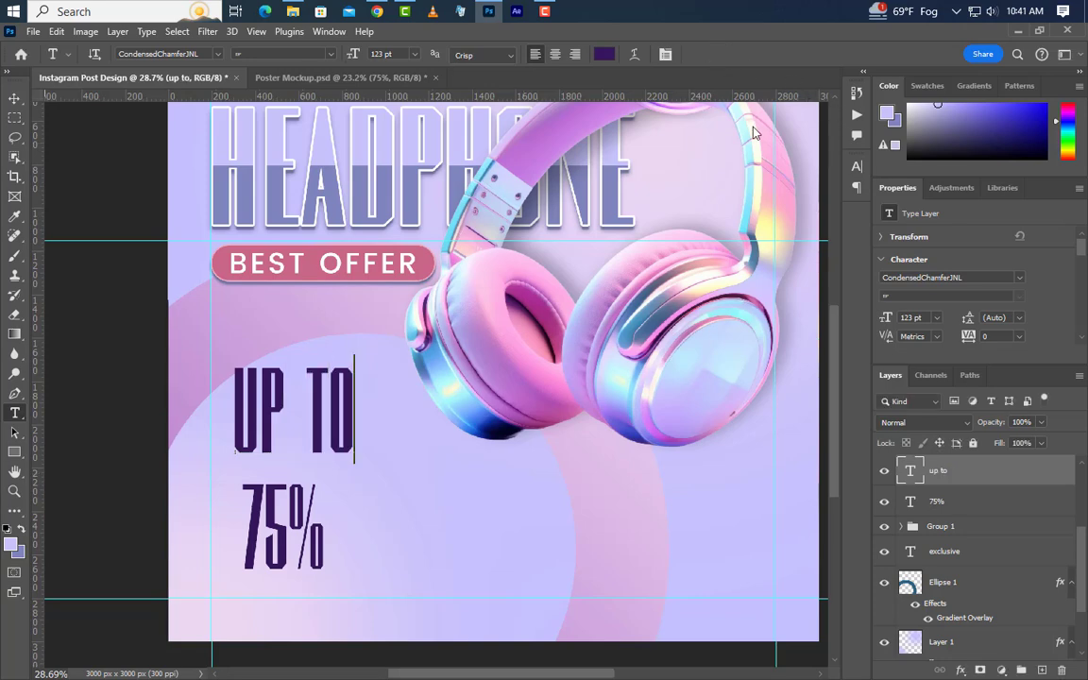
click(1018, 281)
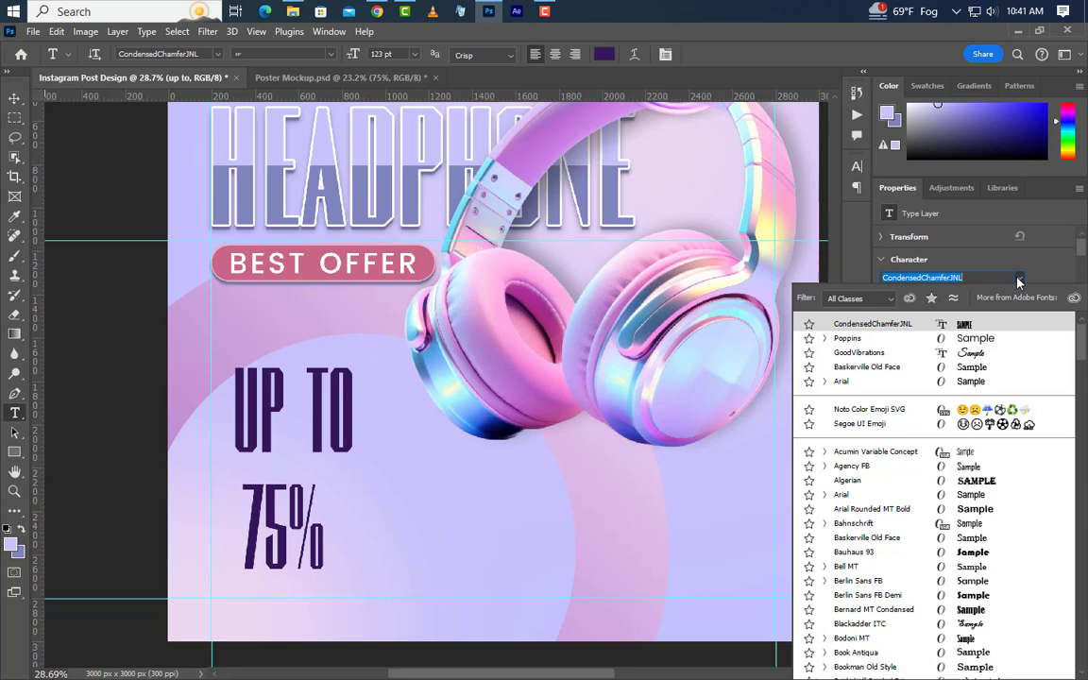
click(897, 342)
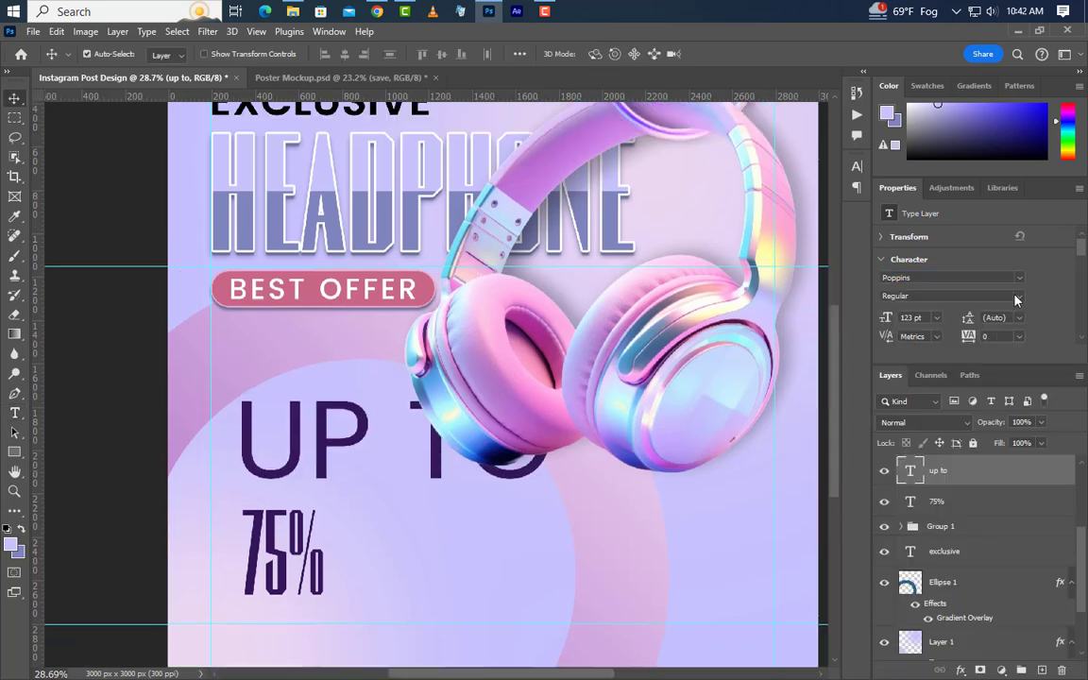
click(1016, 300)
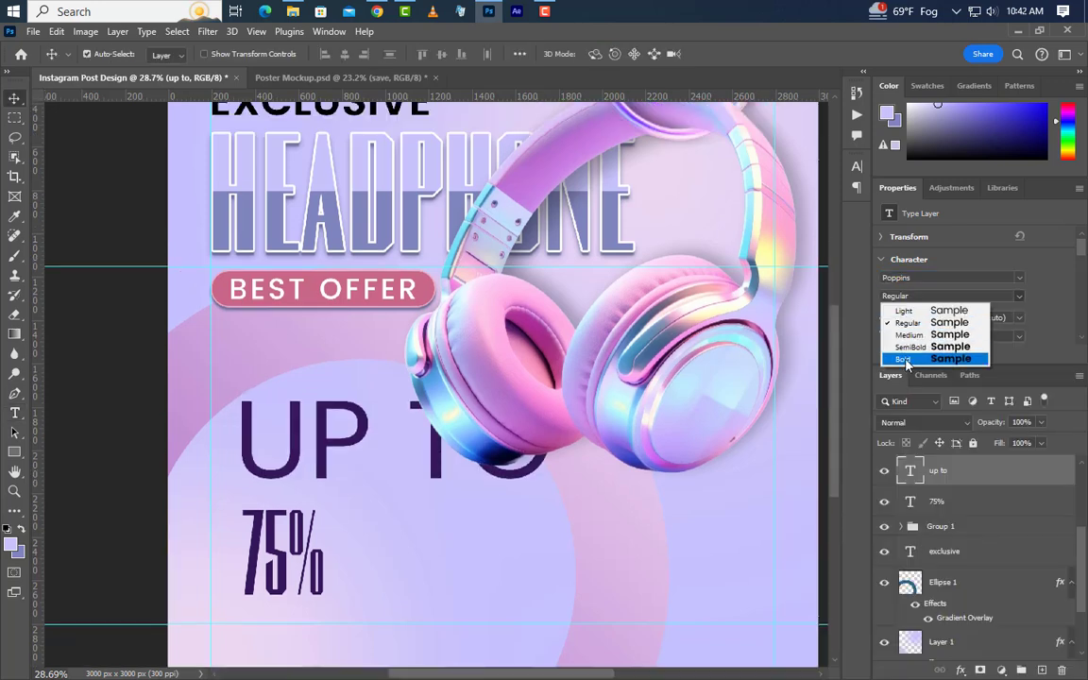
click(814, 323)
Scale the UP TO text down to about 29 pt so it matches the width of 75% and place it directly above
key(ctrl+t)
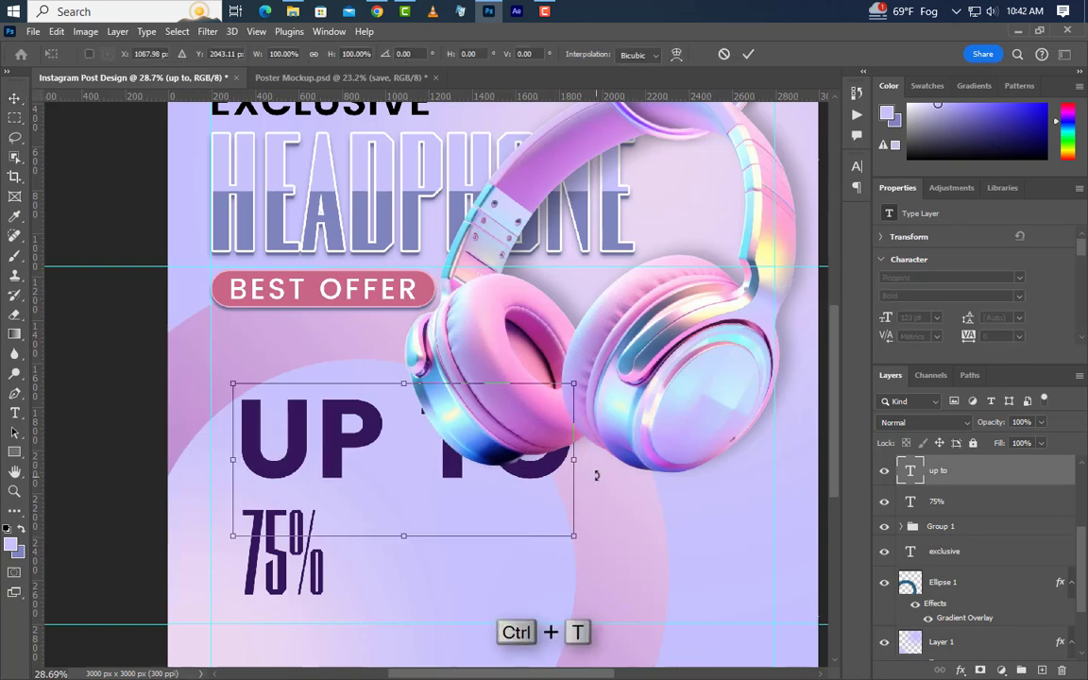
drag(573, 460, 326, 460)
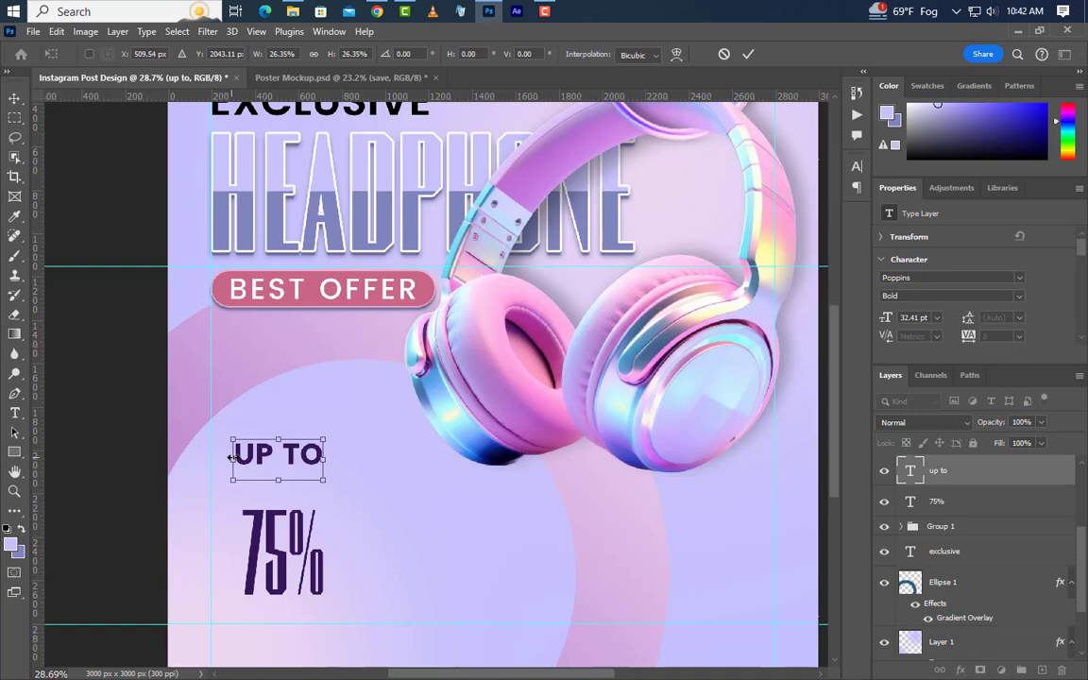
drag(232, 457, 278, 490)
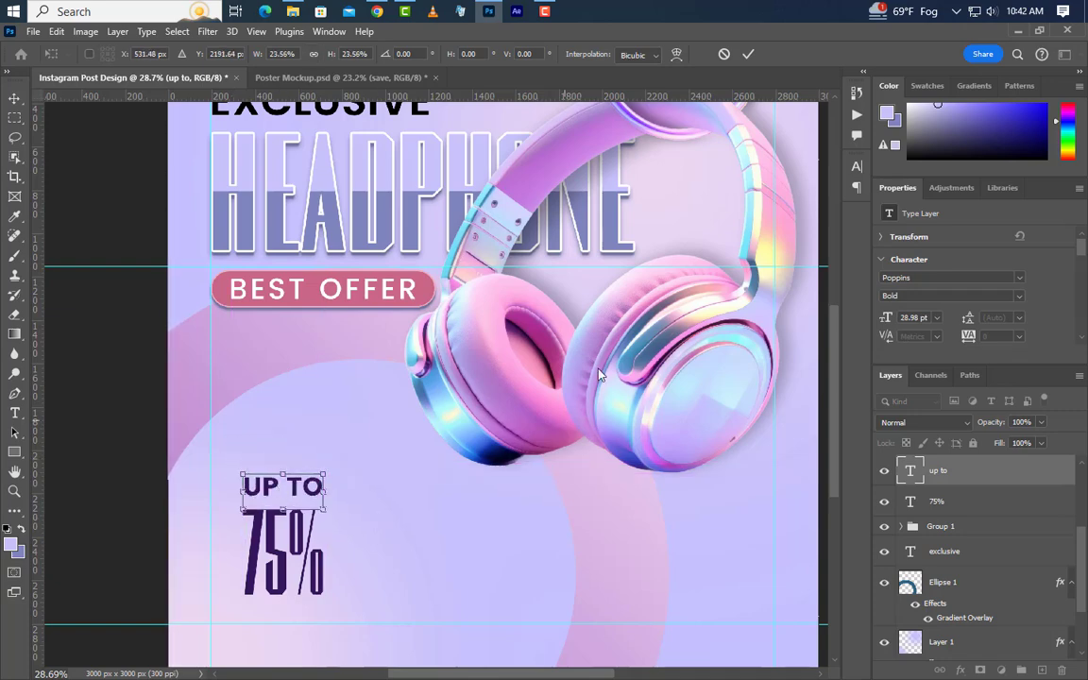
click(748, 55)
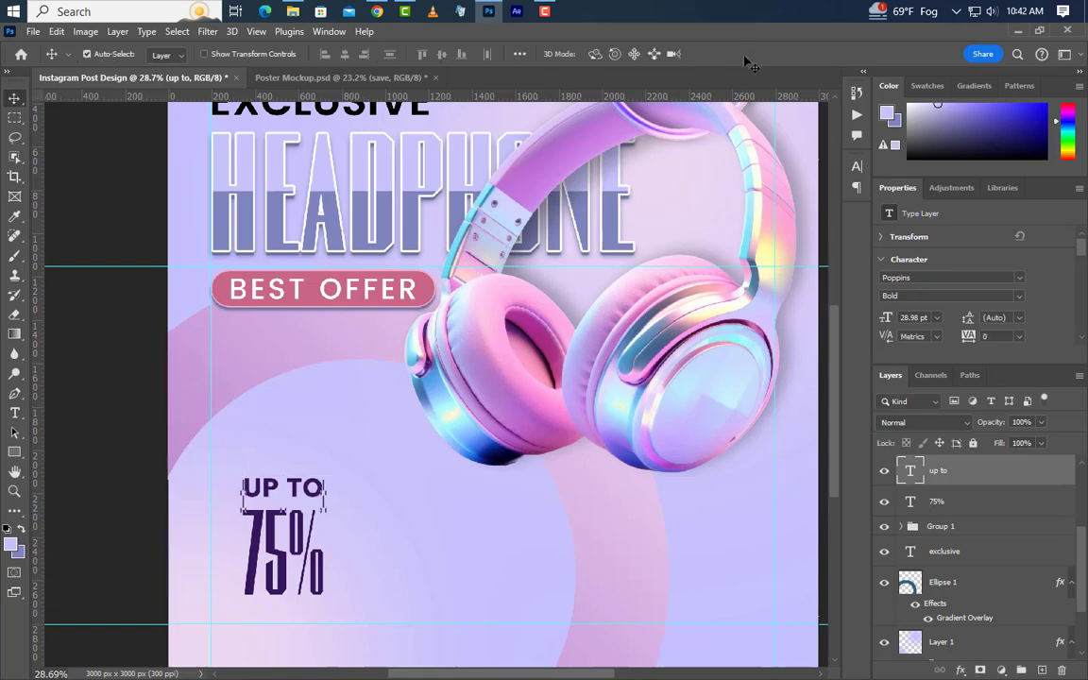
Add the text SAVE in Poppins Bold on a new layer beside the 75% text
click(14, 414)
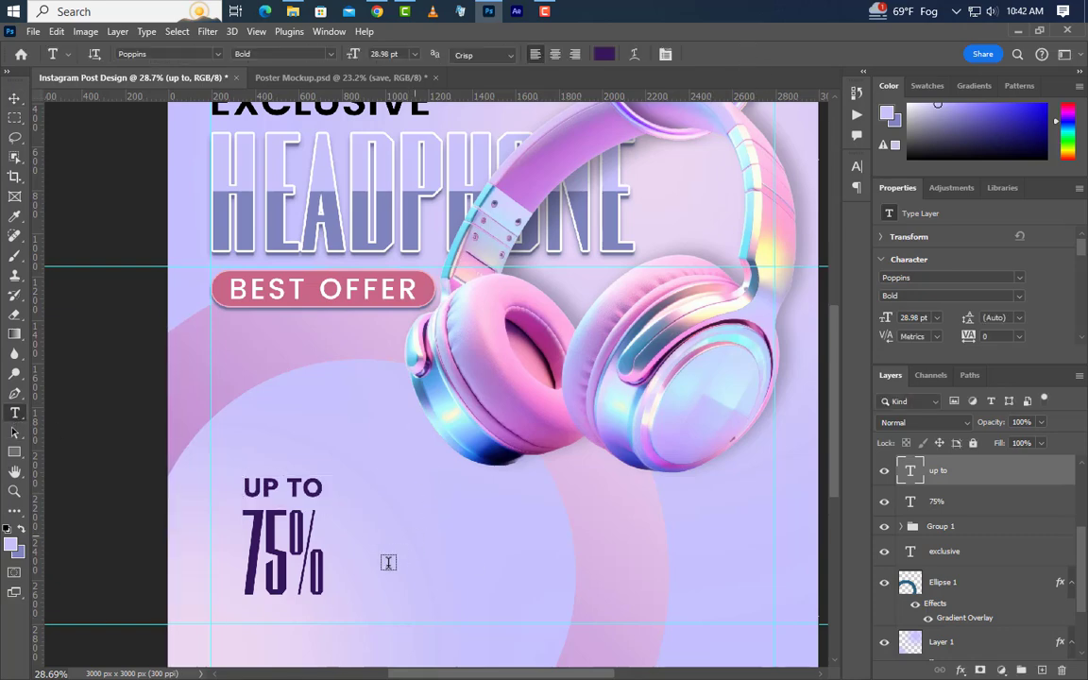
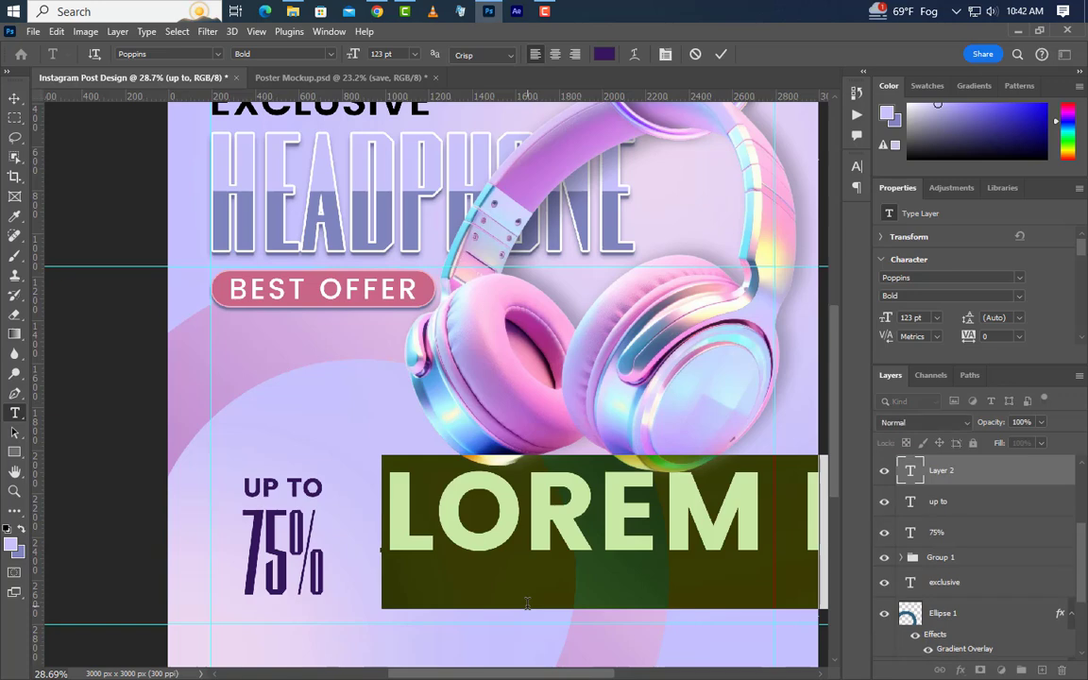
text(SAVE)
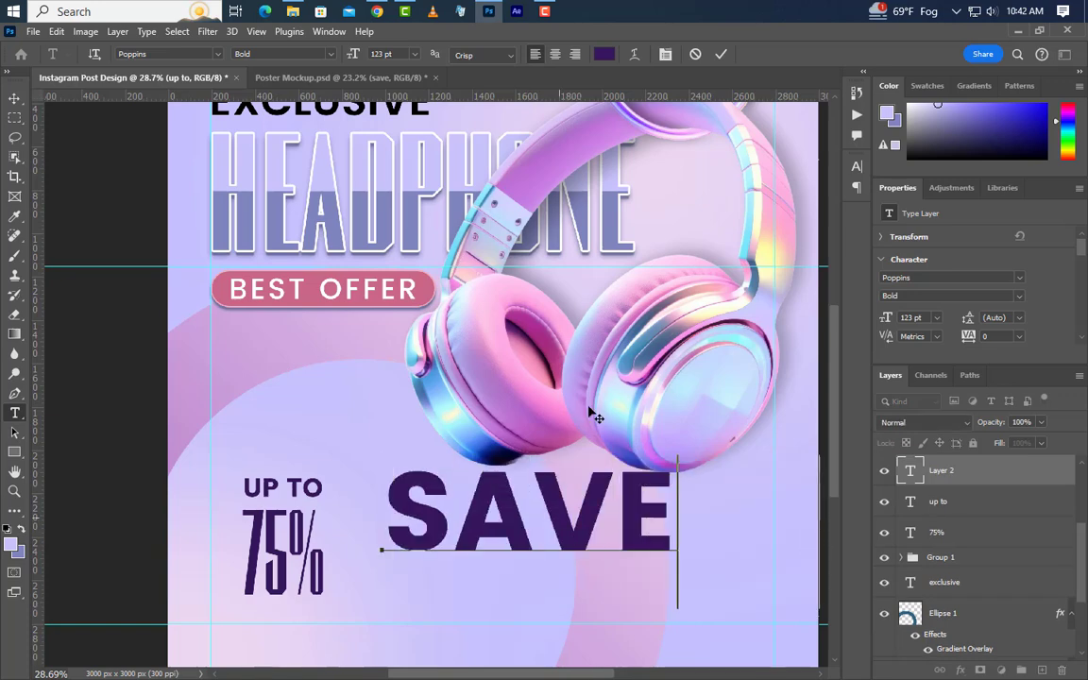
click(721, 54)
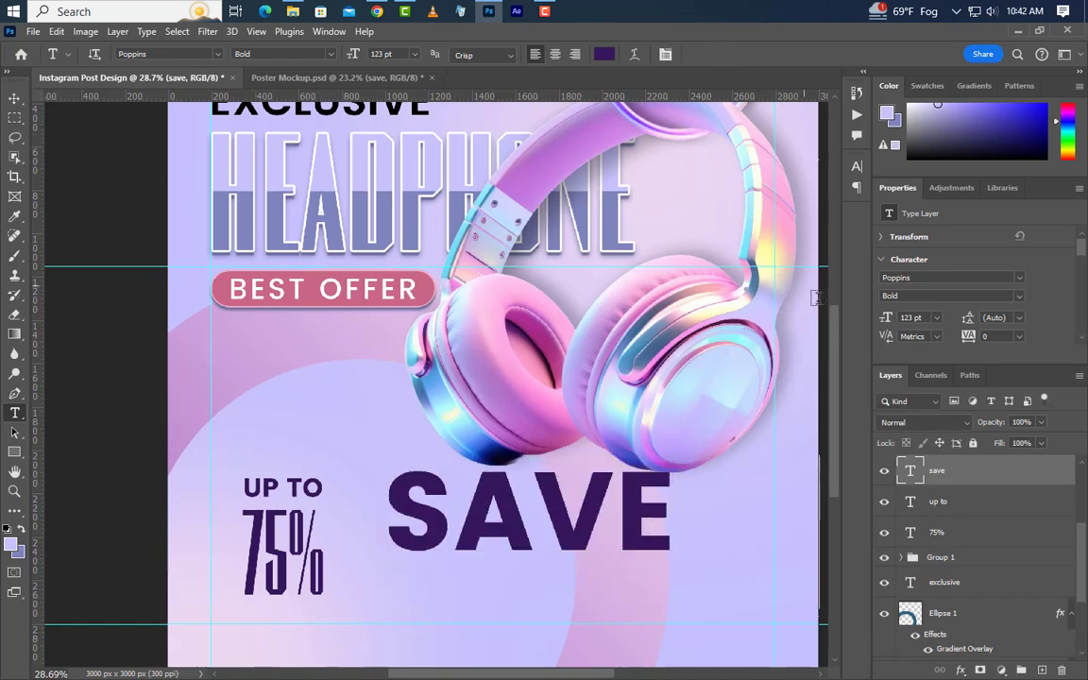
Rotate the SAVE text 90° counterclockwise, scale it to about 48 pt to match the UP TO 75% height, and place it close beside them
key(ctrl+t)
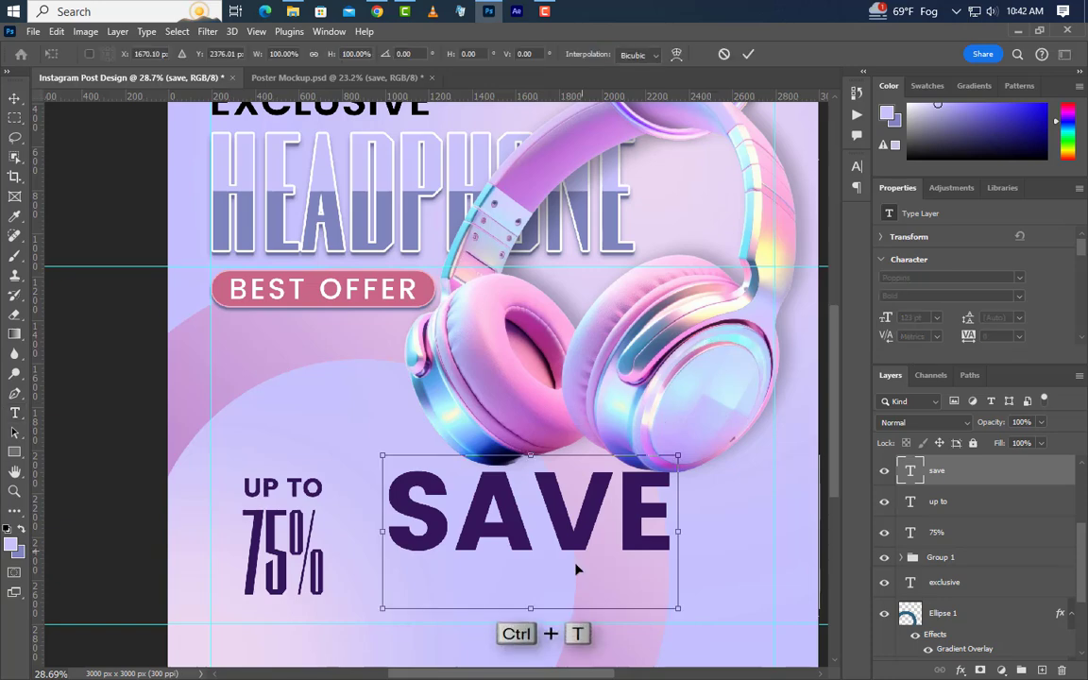
right_click(562, 504)
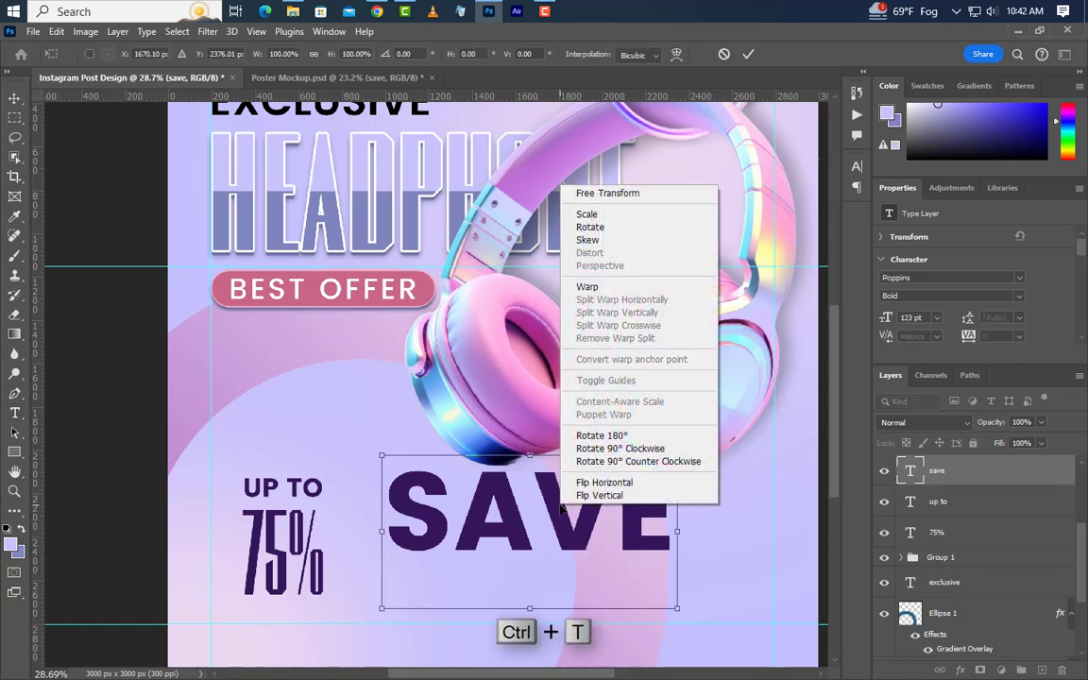
click(628, 461)
drag(524, 545, 393, 460)
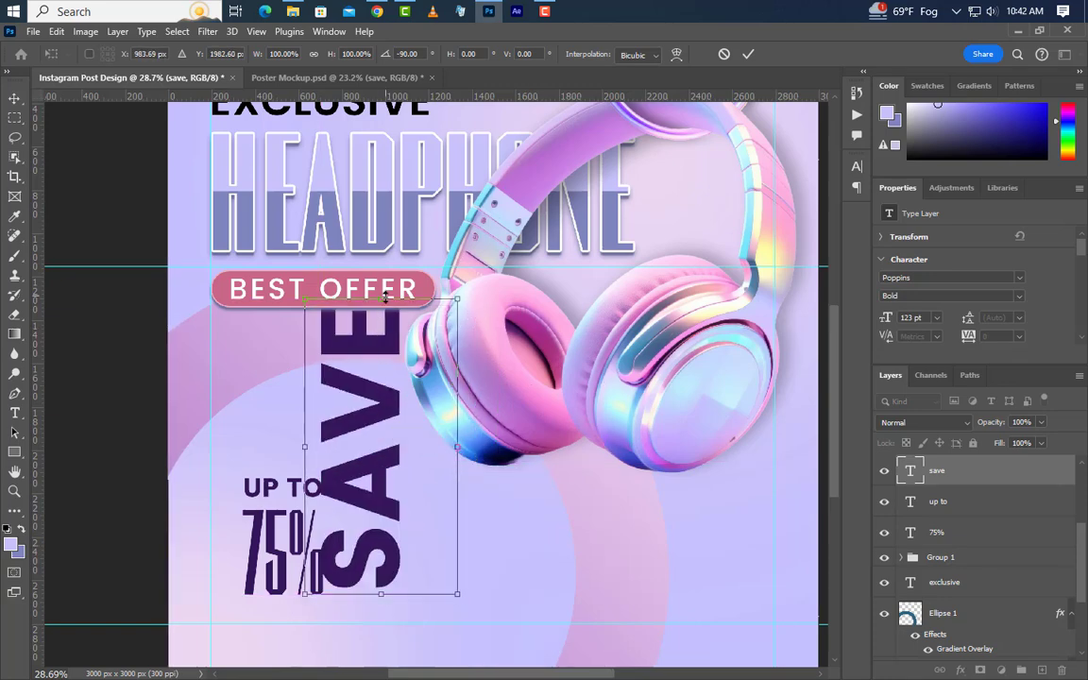
drag(381, 299, 377, 477)
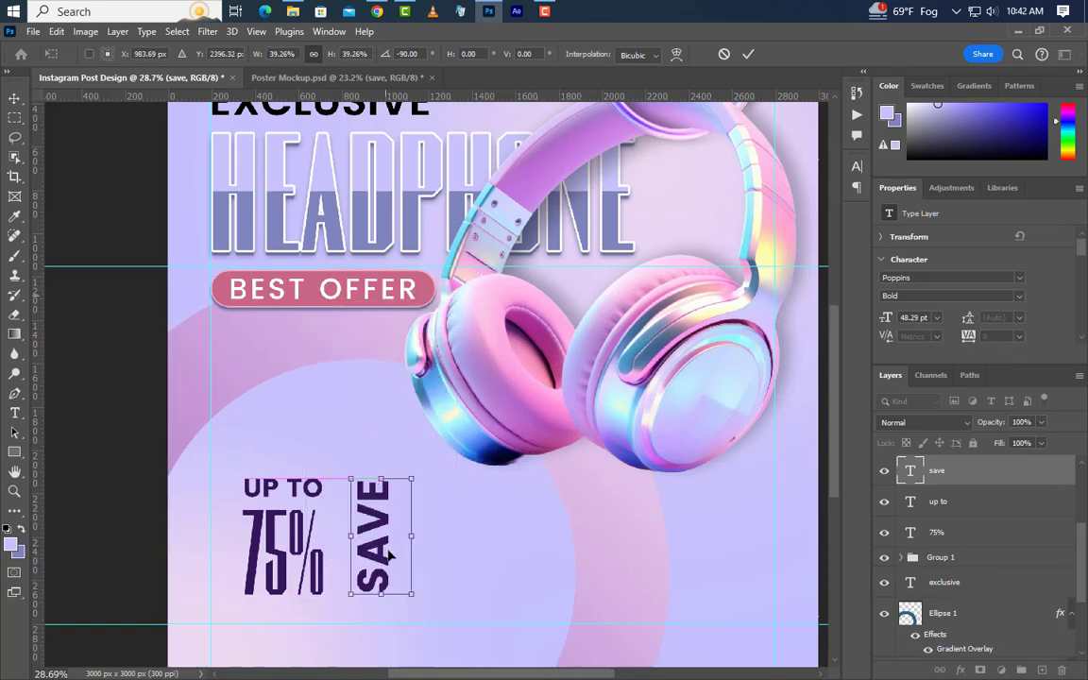
drag(385, 556, 365, 555)
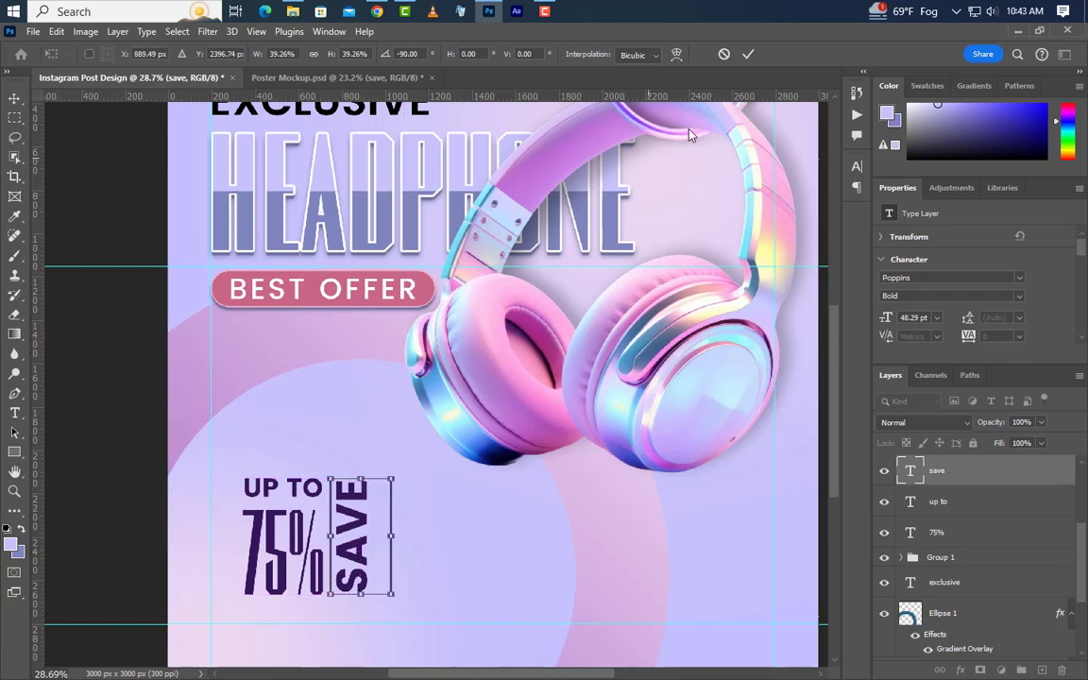
click(748, 54)
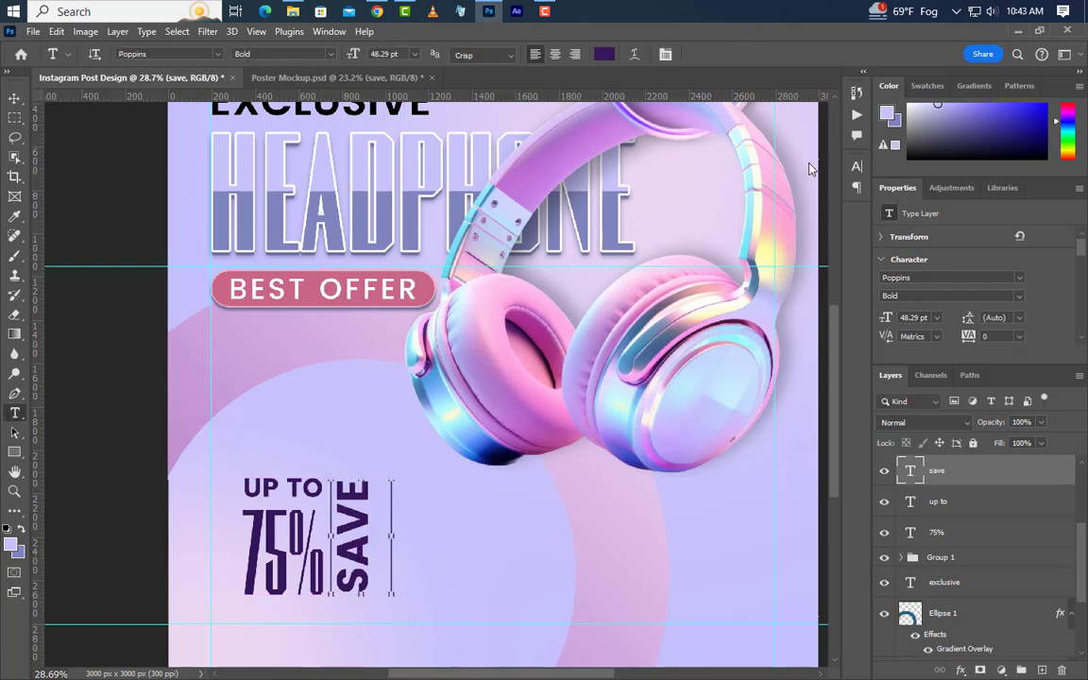
Set the SAVE text color to ddfcfd
click(857, 167)
click(817, 253)
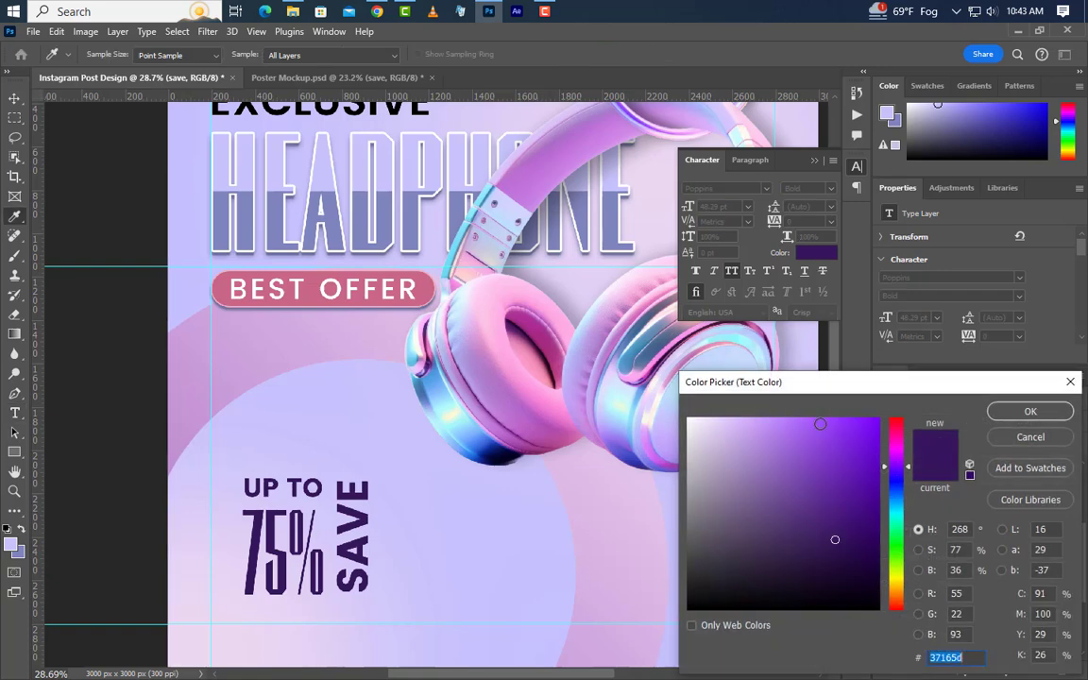
text(ddfcfd)
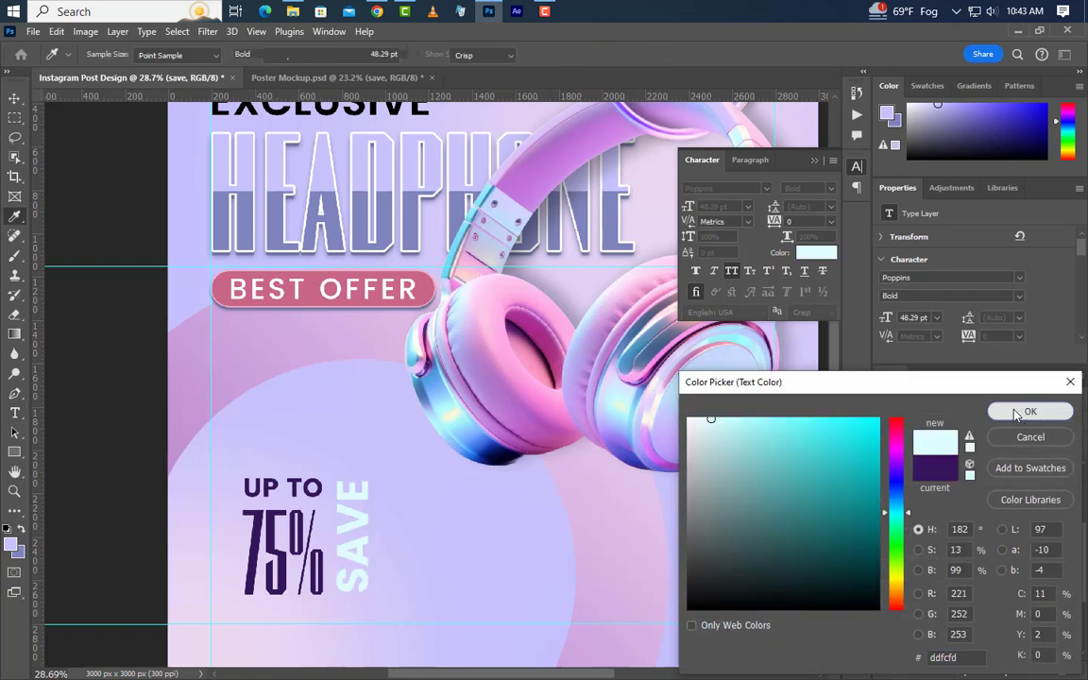
click(1031, 411)
click(814, 160)
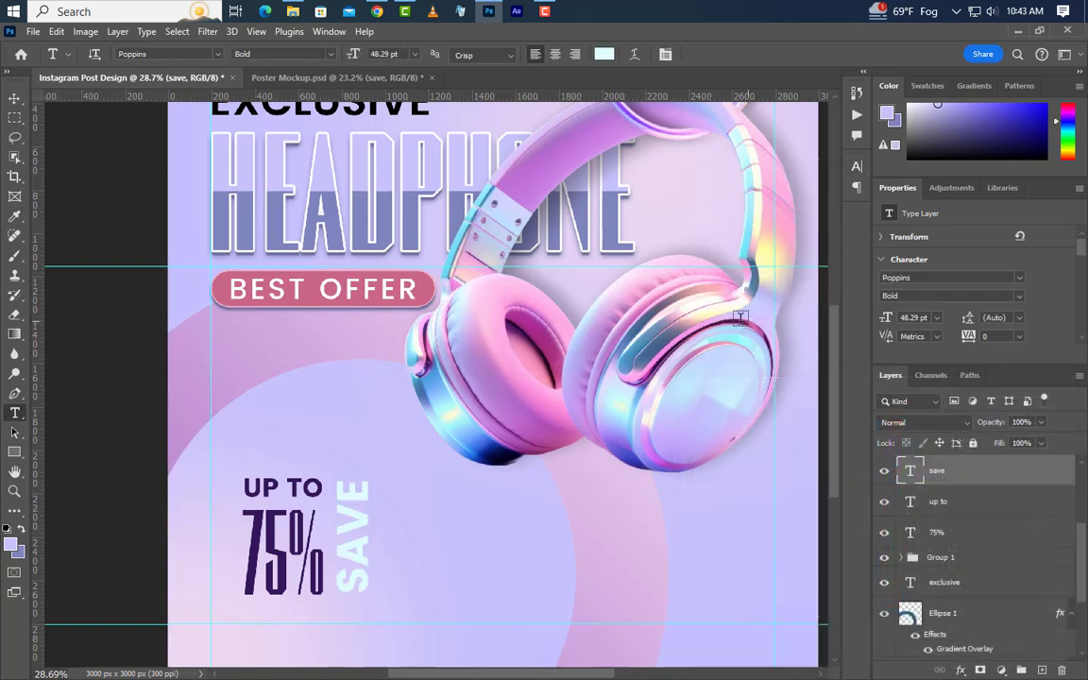
click(14, 99)
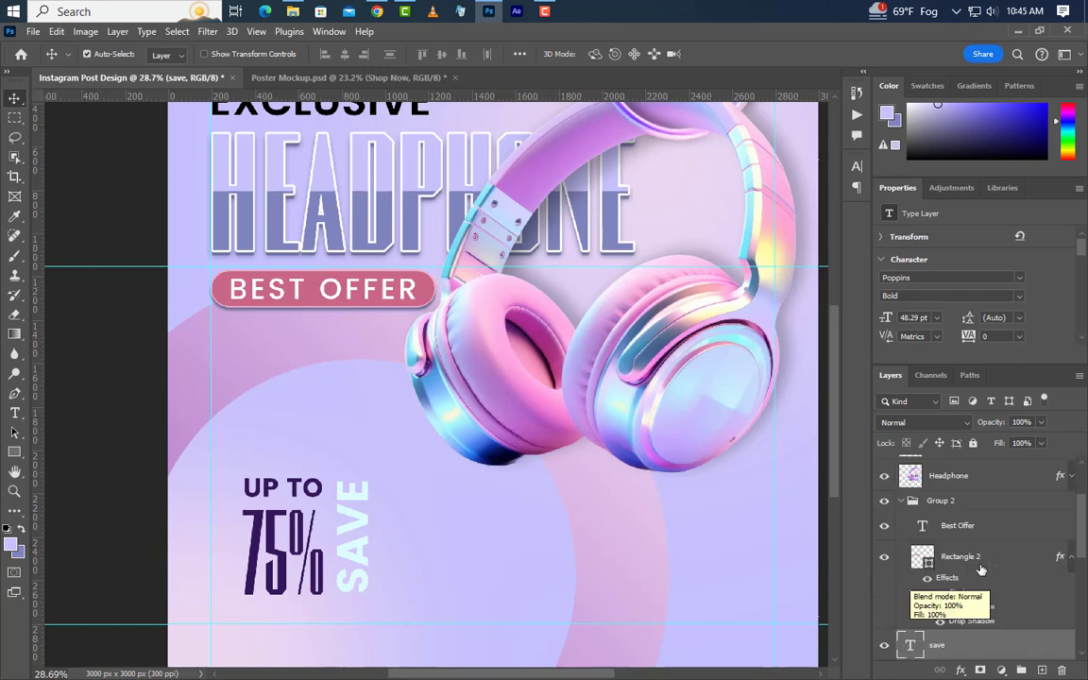
scroll(1015, 531, up, 2)
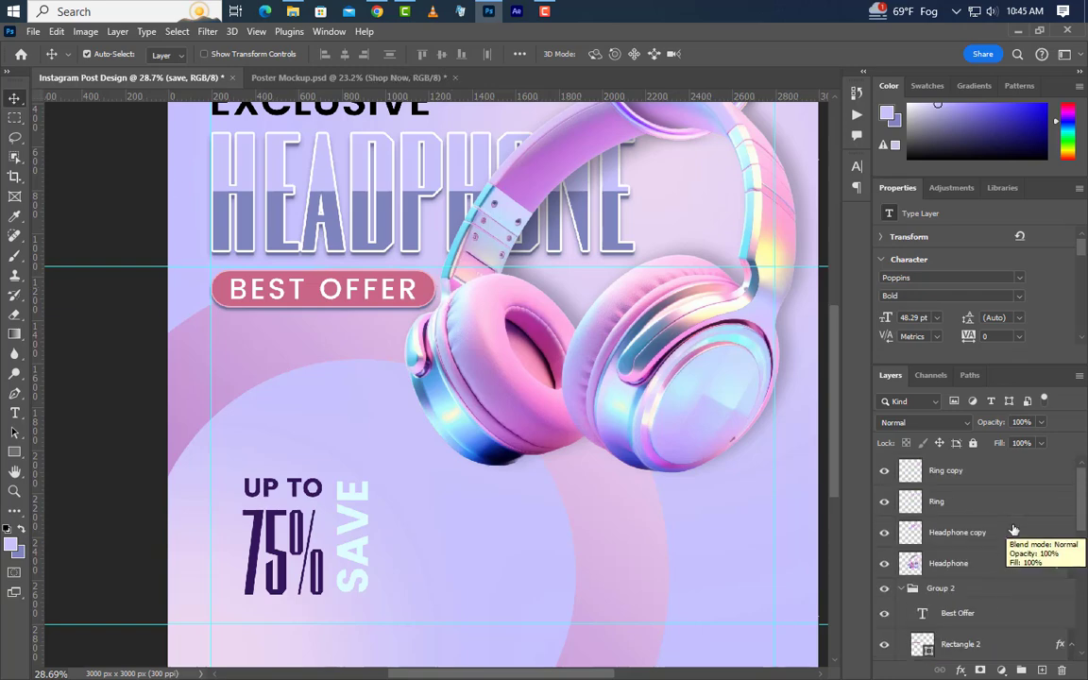
Draw a rectangle on a new layer above Ring copy, in the poster's lower-right area, and size it to 575 x 160 px
click(1016, 472)
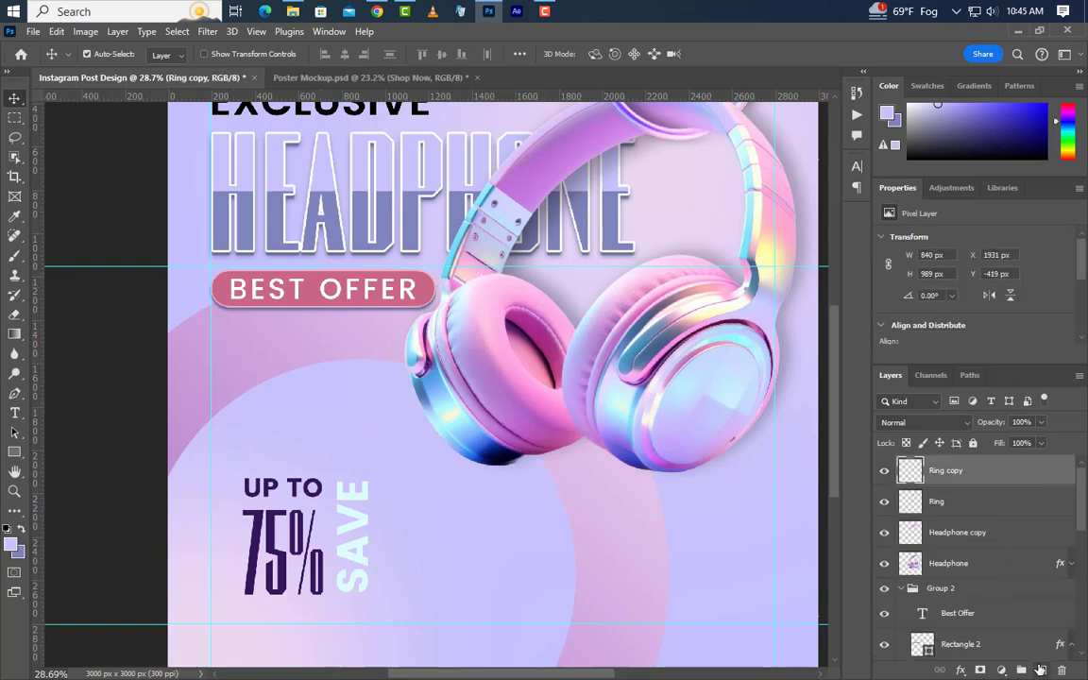
click(1040, 670)
key(u)
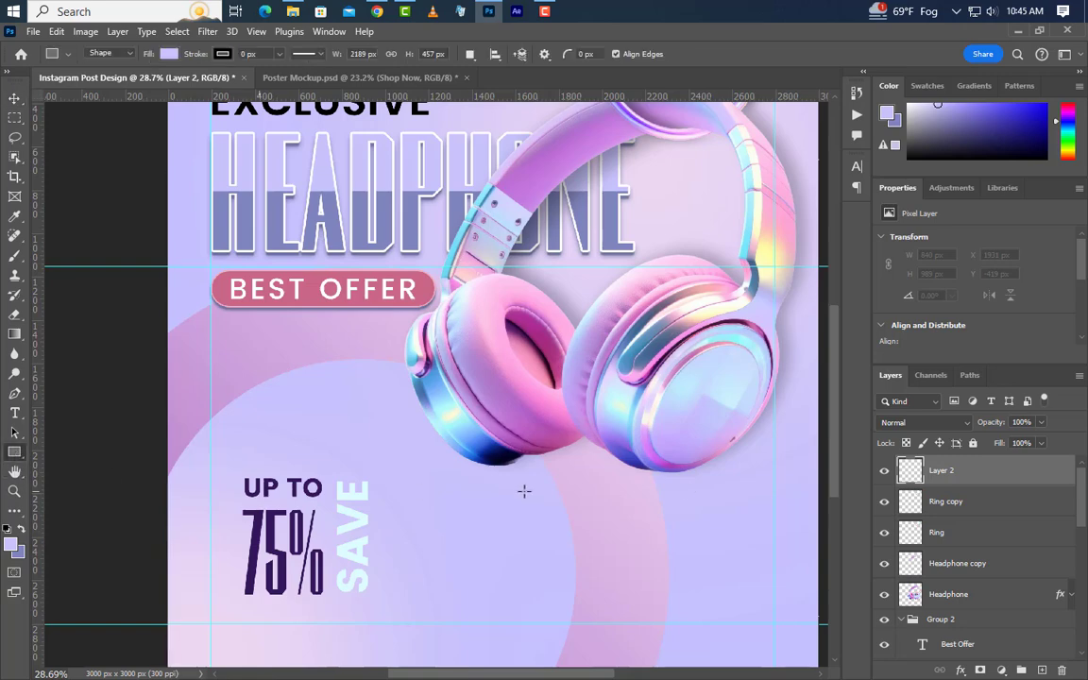
drag(649, 542, 770, 582)
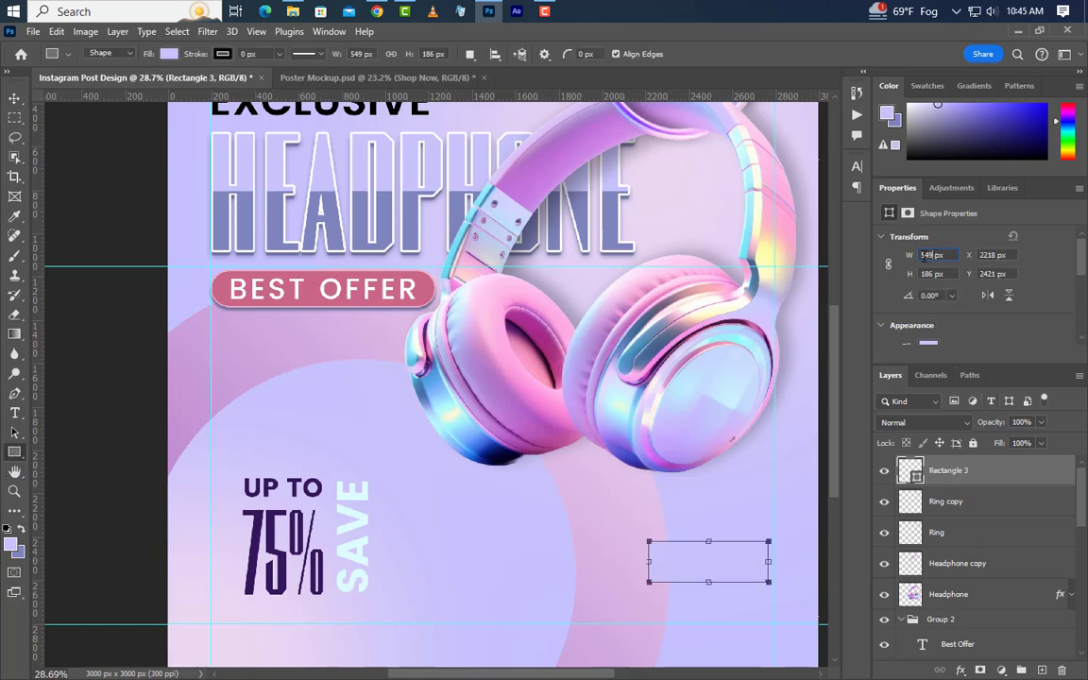
text(5)
key(Return)
Round all four corners of the new rectangle to 80 px
scroll(963, 307, down, 5)
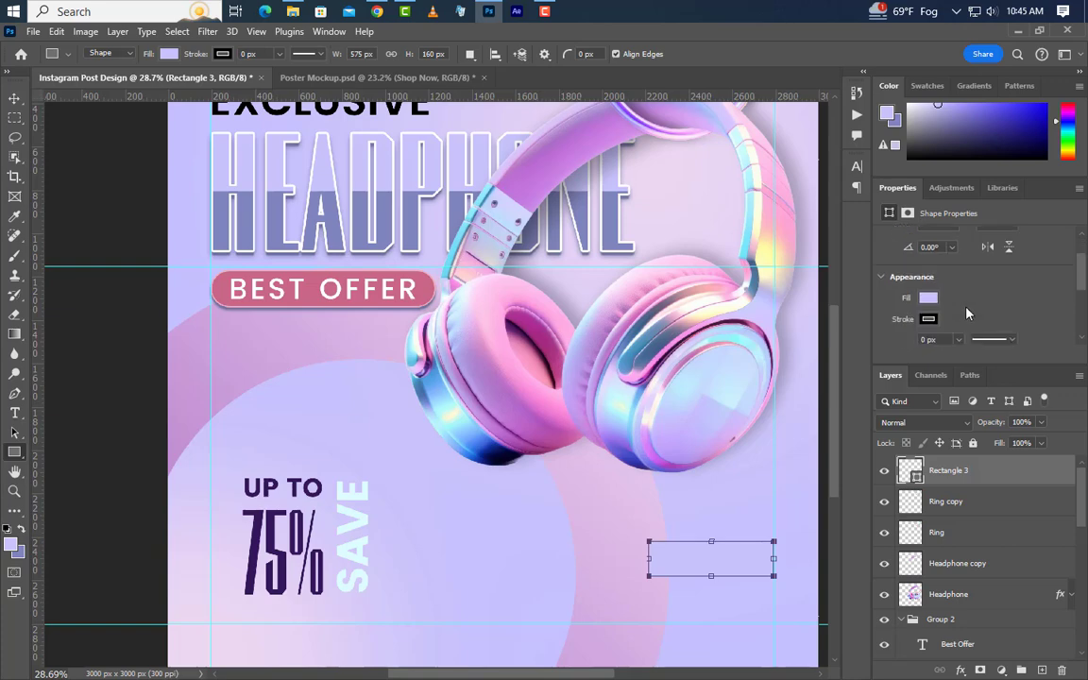
drag(908, 296, 1005, 310)
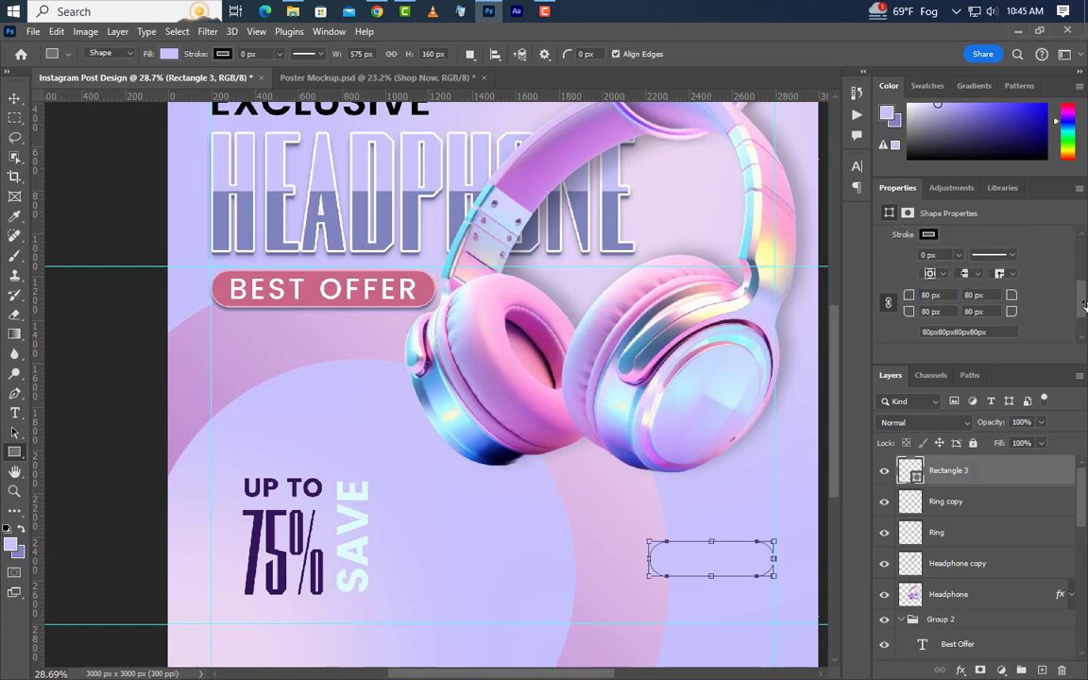
click(14, 99)
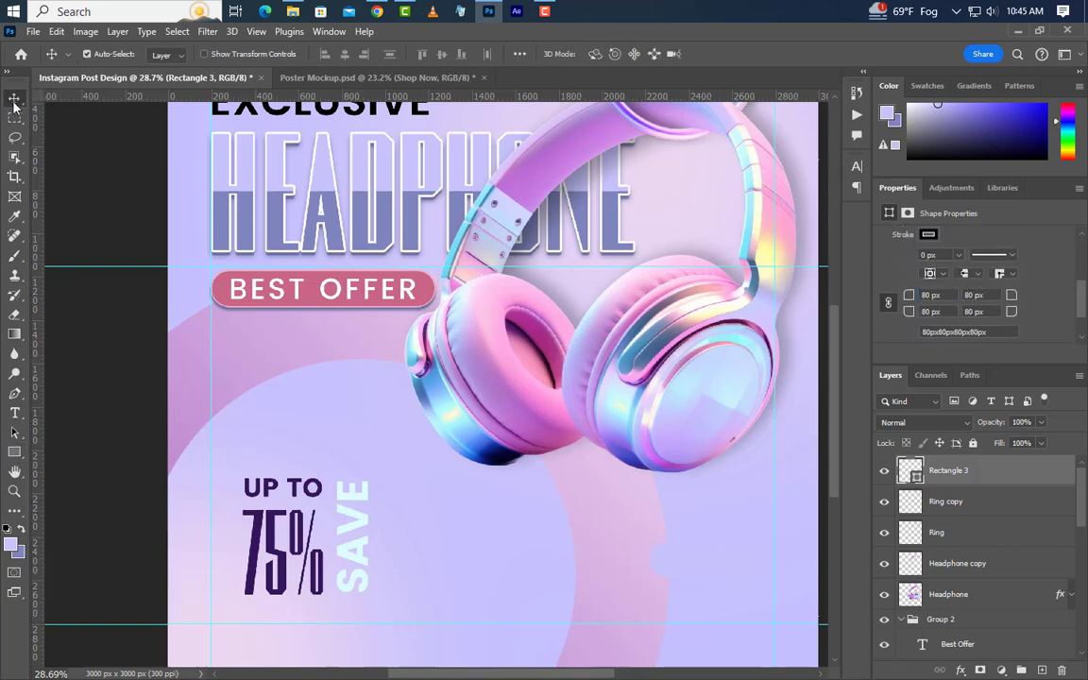
Copy the layer style of the BEST OFFER box onto the new rounded rectangle, Rectangle 3
click(428, 296)
right_click(1012, 594)
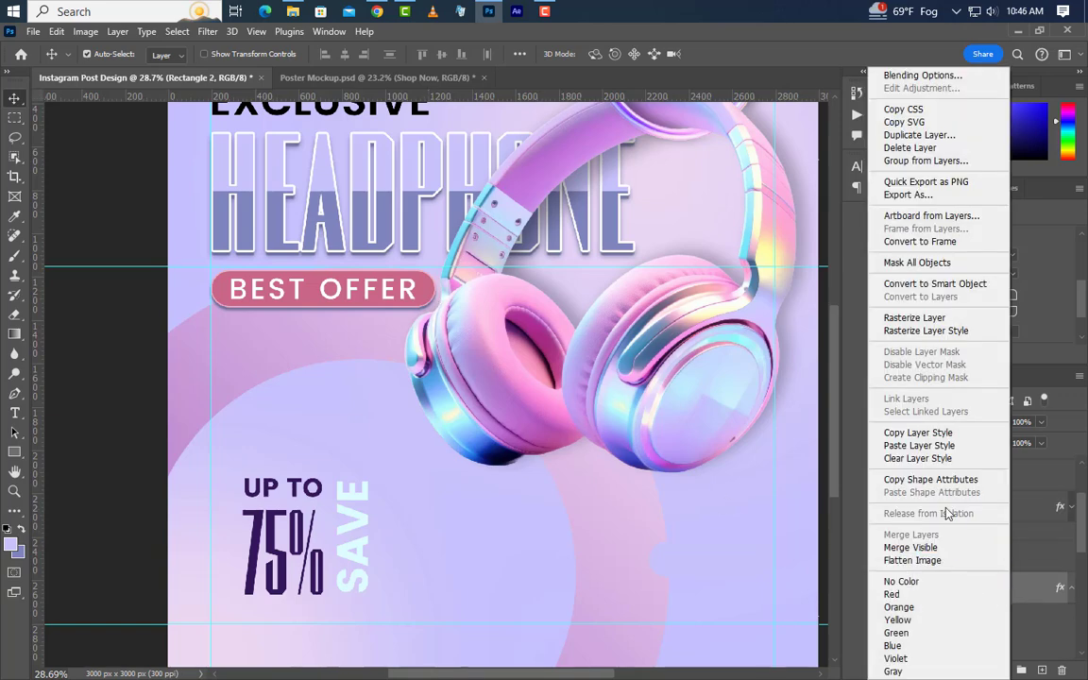
click(919, 433)
scroll(988, 546, up, 3)
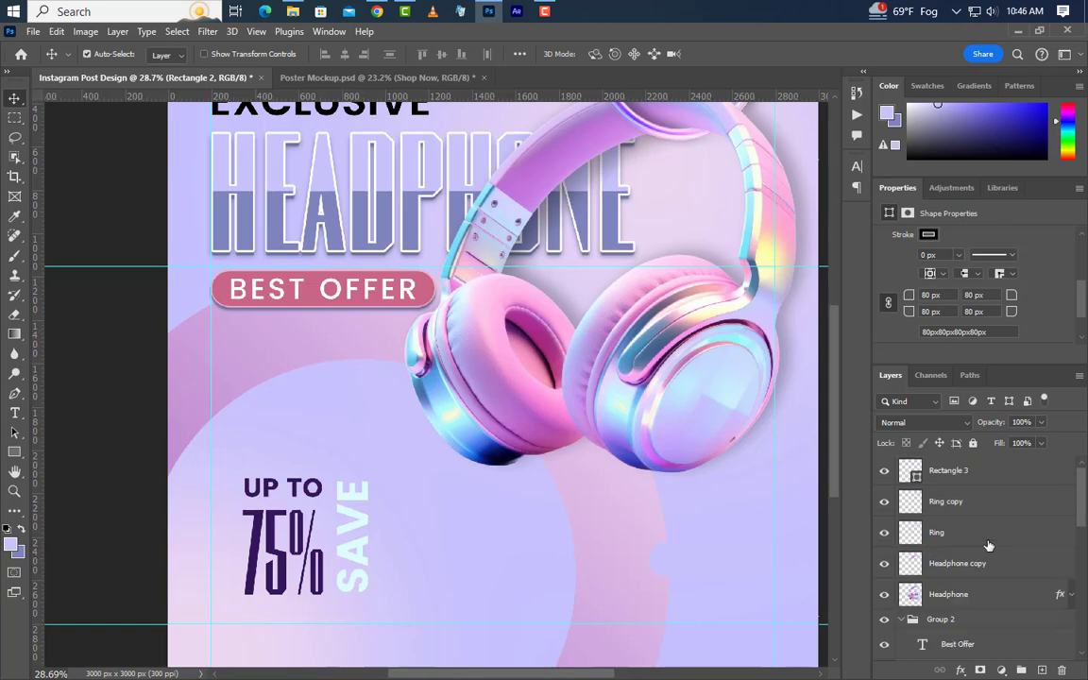
click(984, 482)
right_click(935, 471)
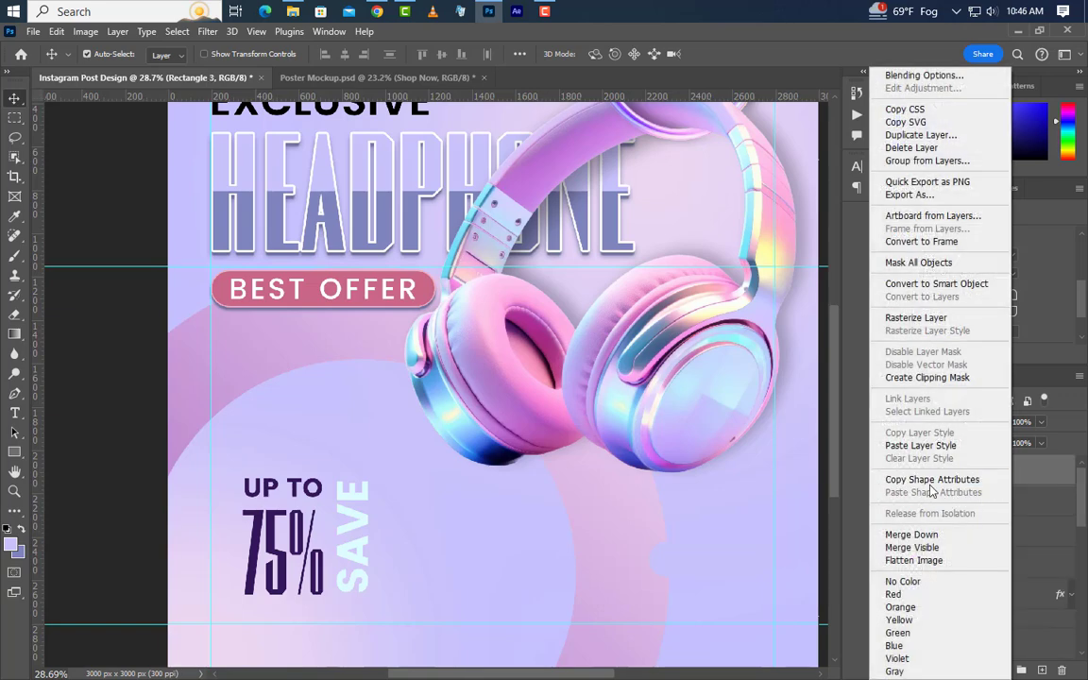
click(916, 448)
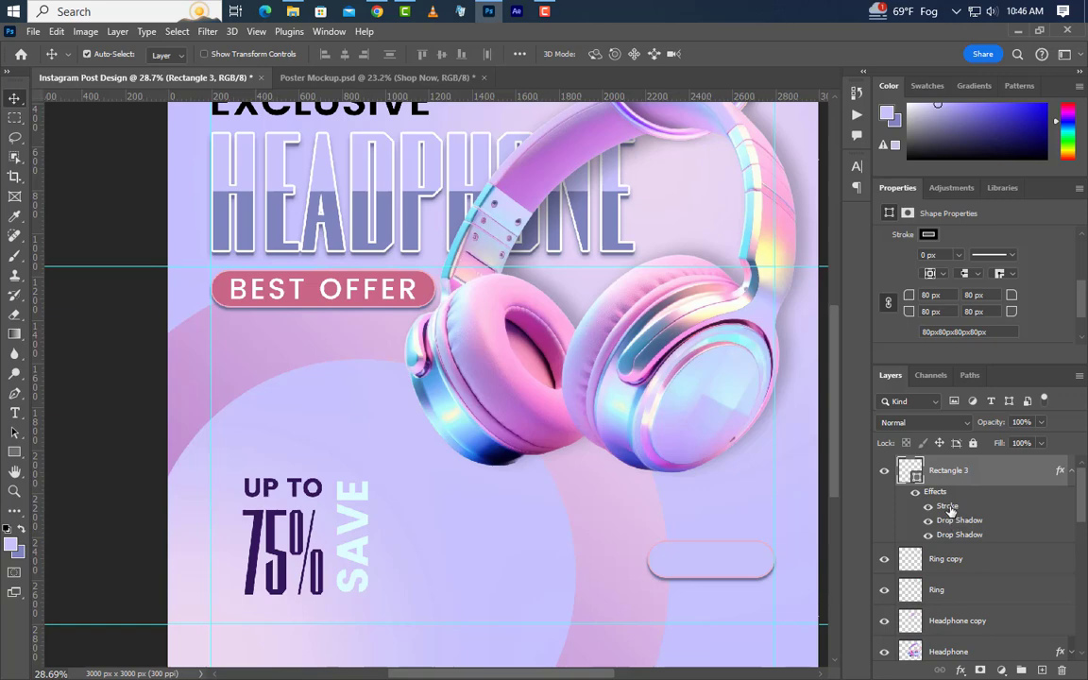
Change the stroke color of Rectangle 3 to the foreground lavender, c7c3fb
double_click(948, 508)
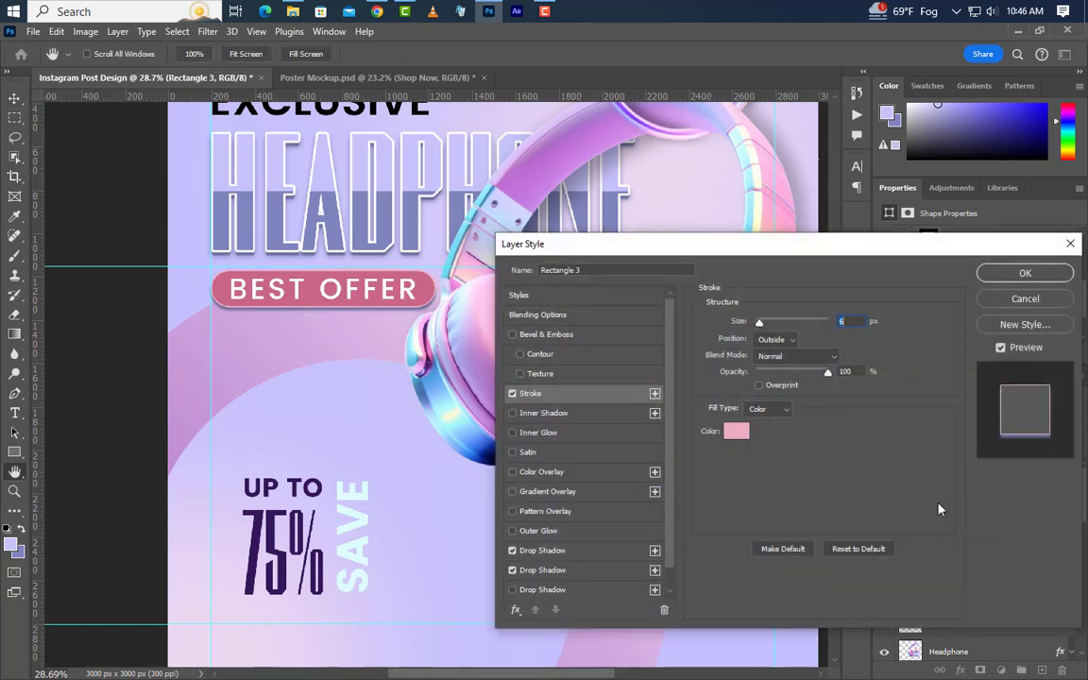
click(737, 437)
click(14, 542)
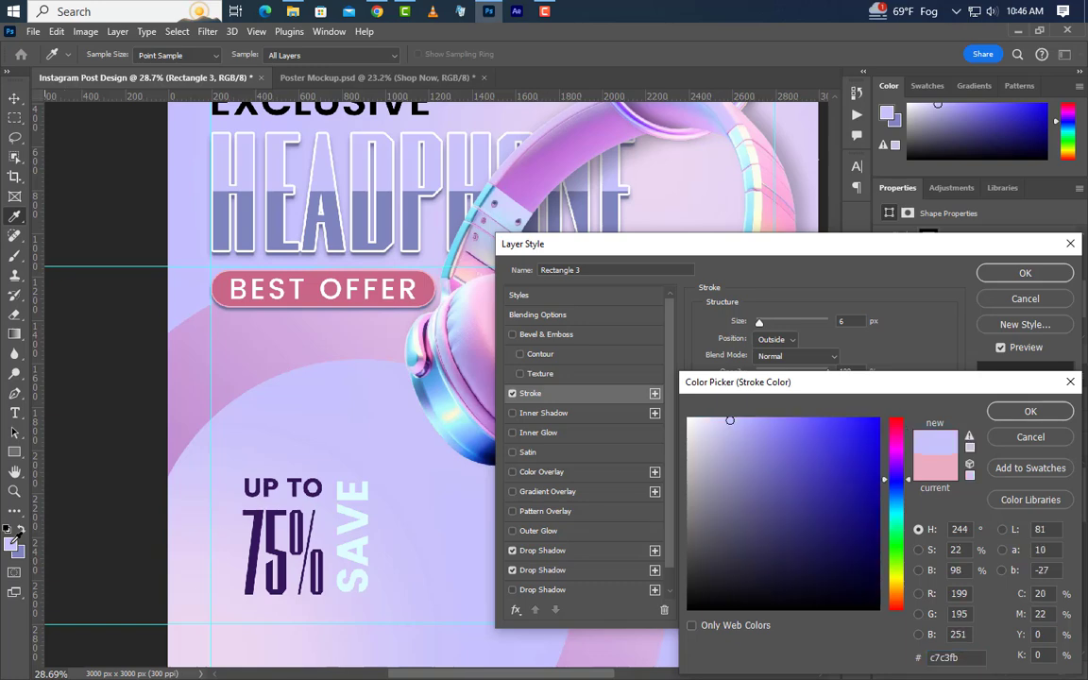
click(1025, 412)
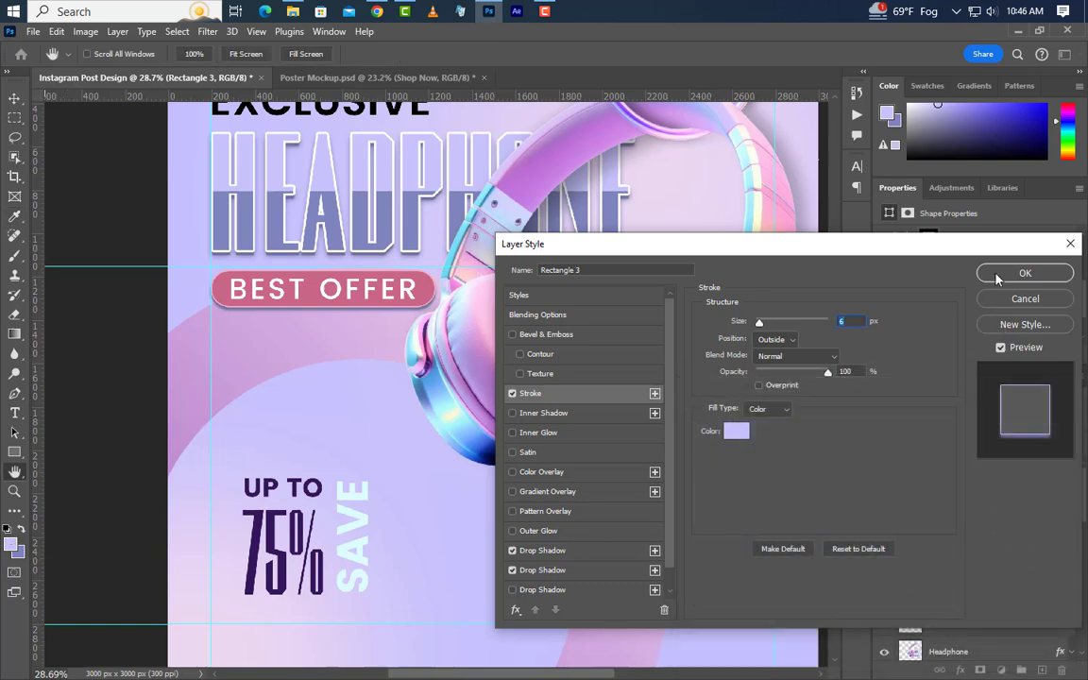
click(1025, 273)
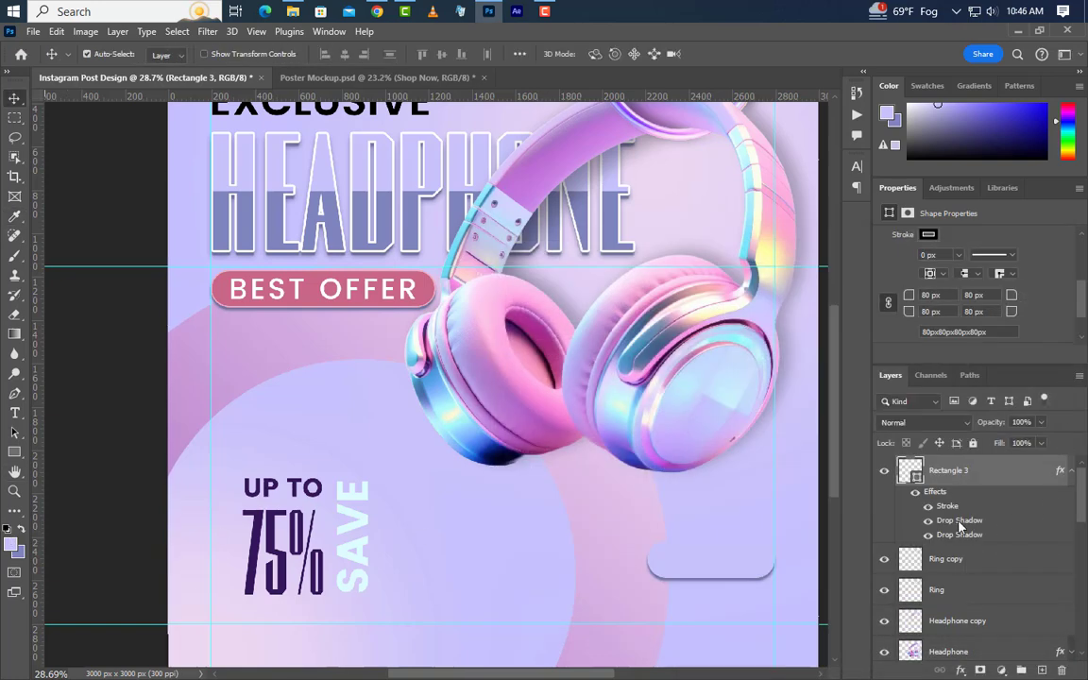
Fill Rectangle 3 with the background color 7e85bb and collapse its effects list
double_click(913, 476)
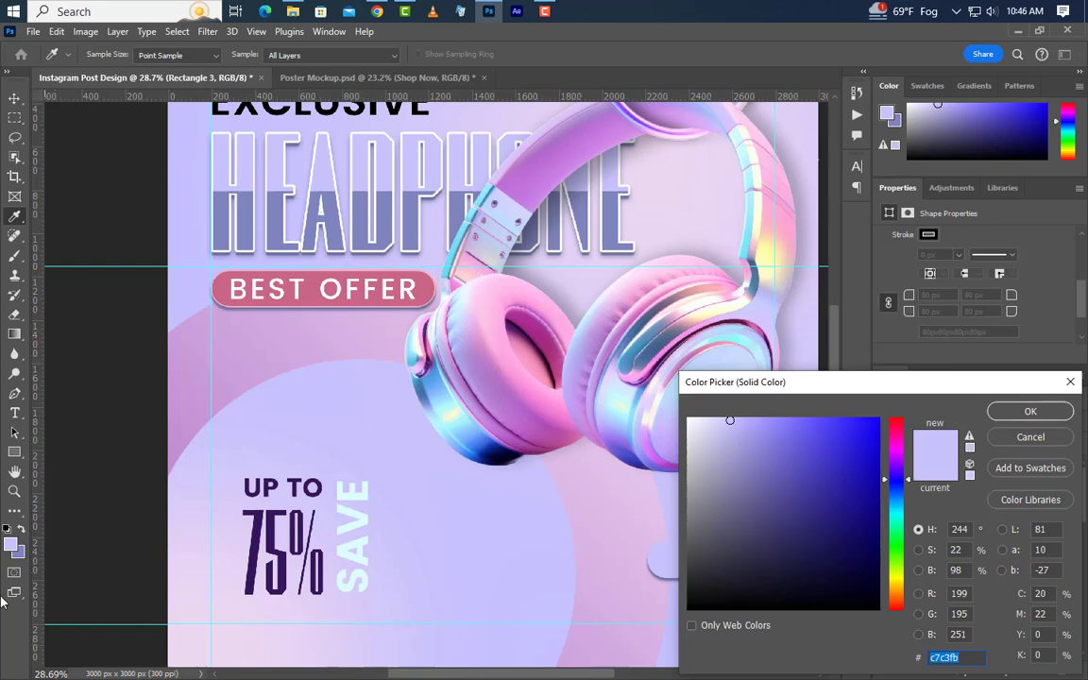
click(20, 553)
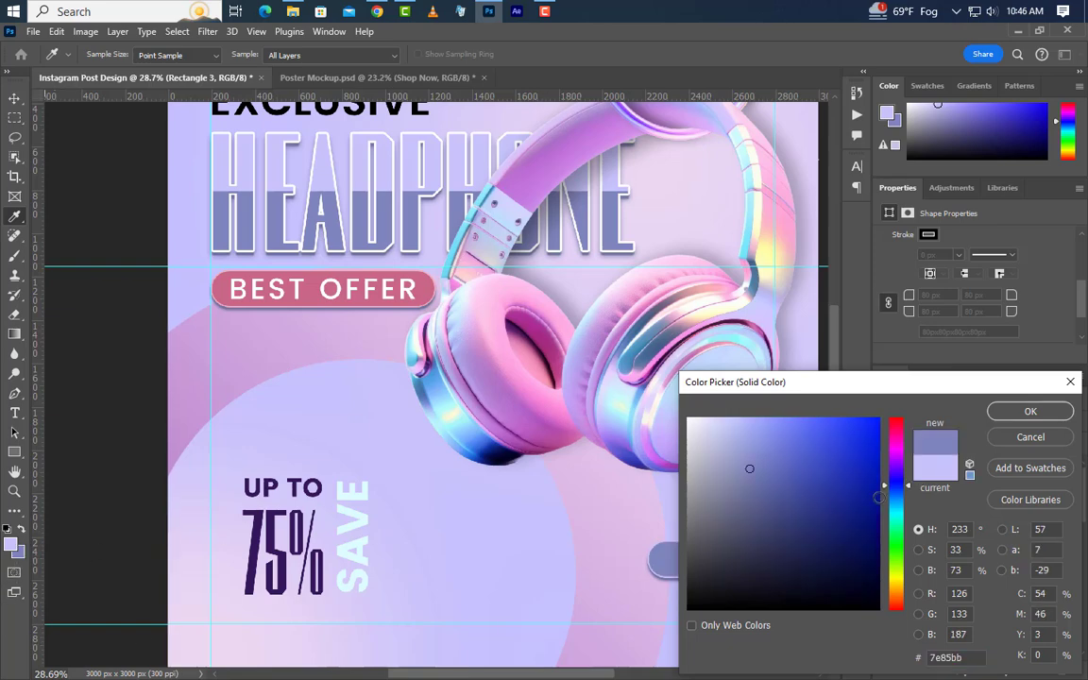
click(1030, 412)
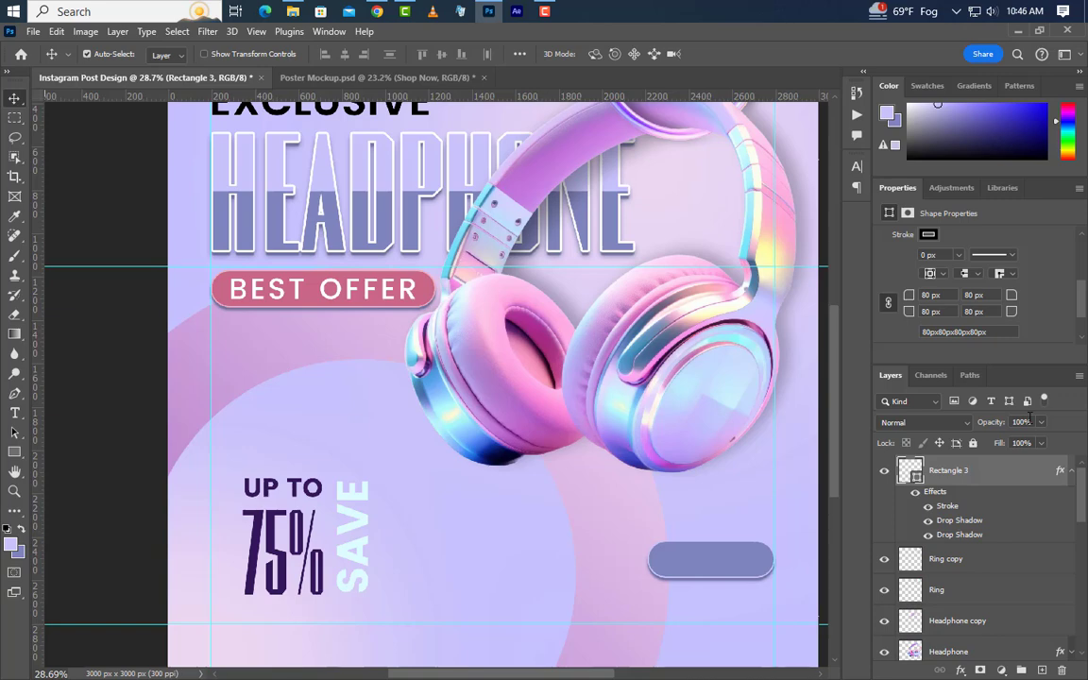
click(1071, 471)
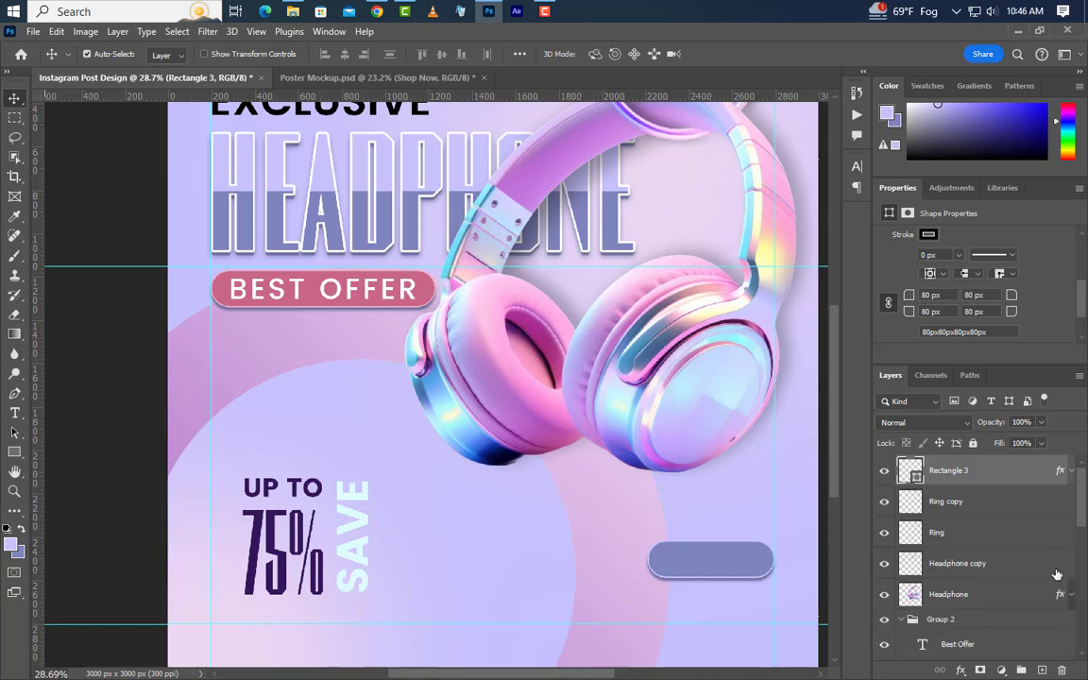
Add the text SHOP NOW on a new layer over the rounded rectangle
click(1042, 670)
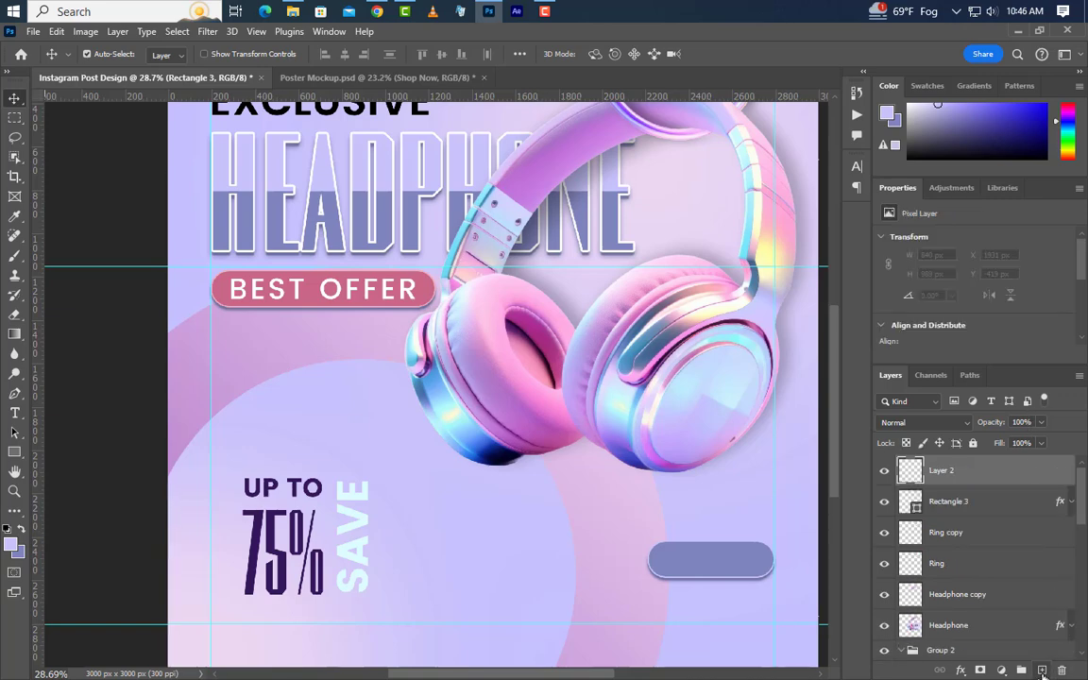
click(14, 413)
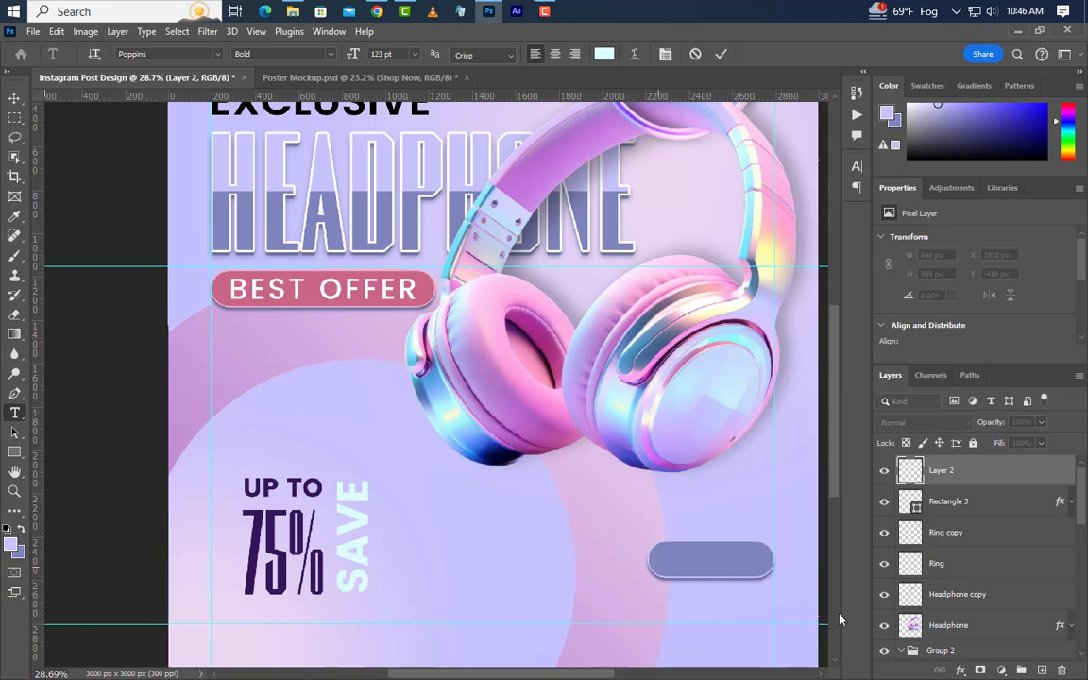
click(659, 569)
text(SH)
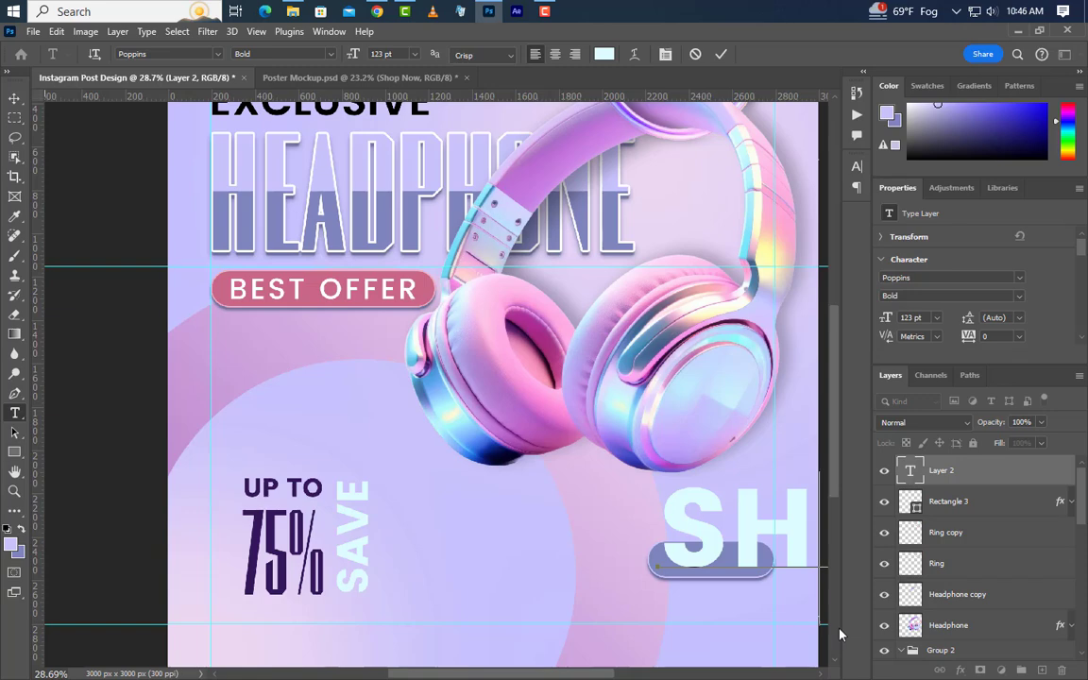
click(722, 56)
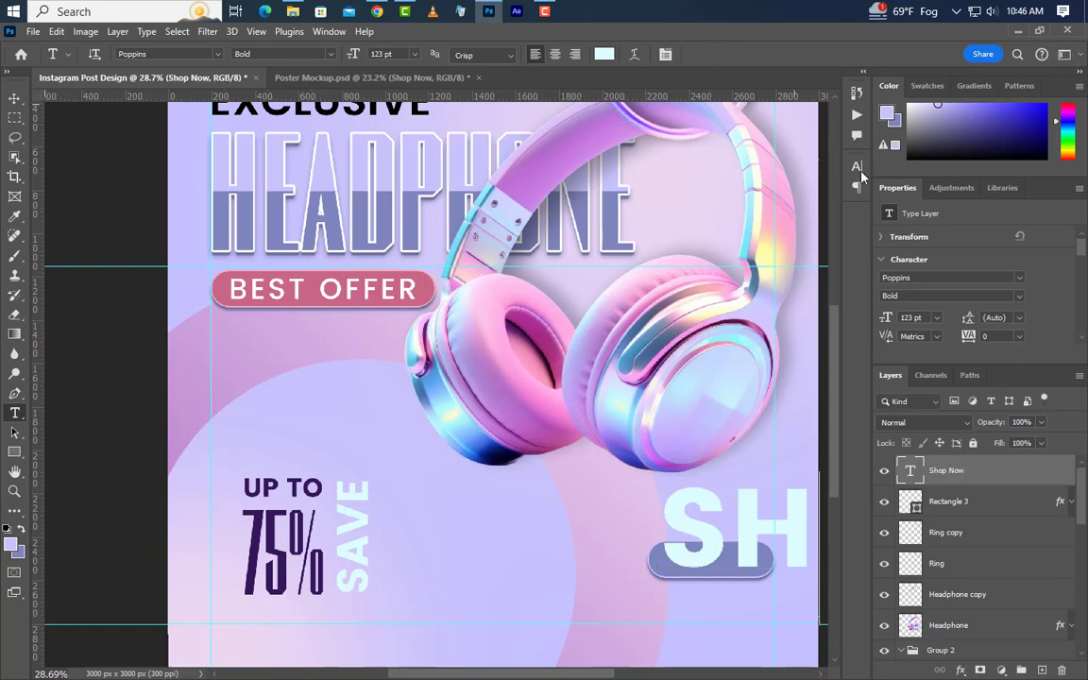
Format the SHOP NOW text as Poppins SemiBold, 18.5 pt, in white ffffff
click(857, 168)
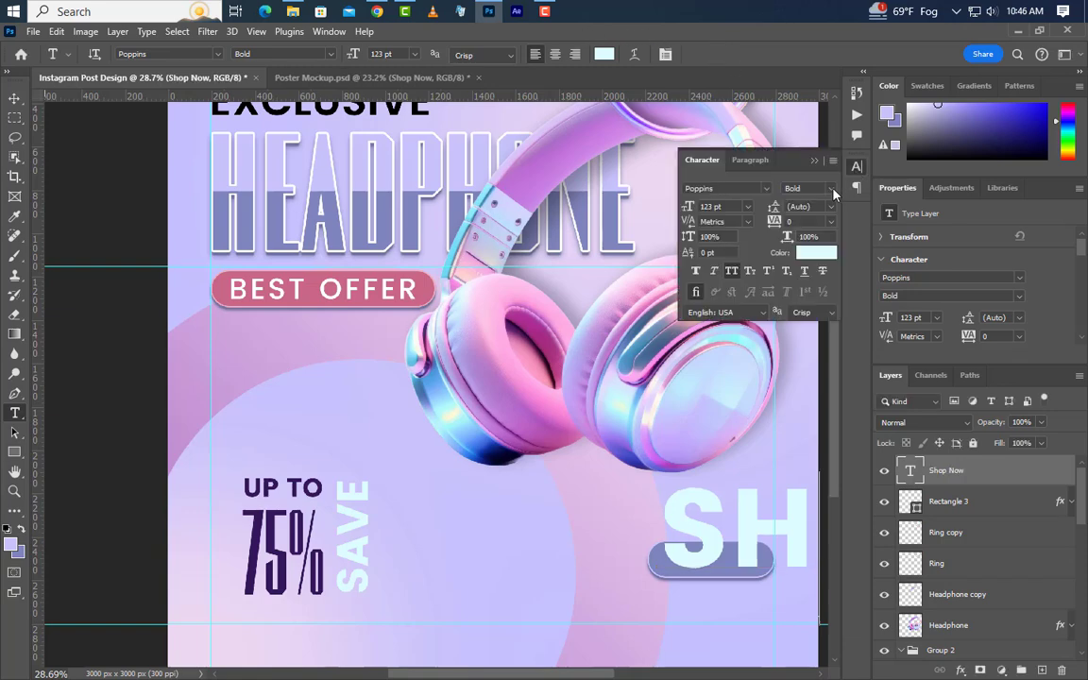
click(832, 190)
click(808, 236)
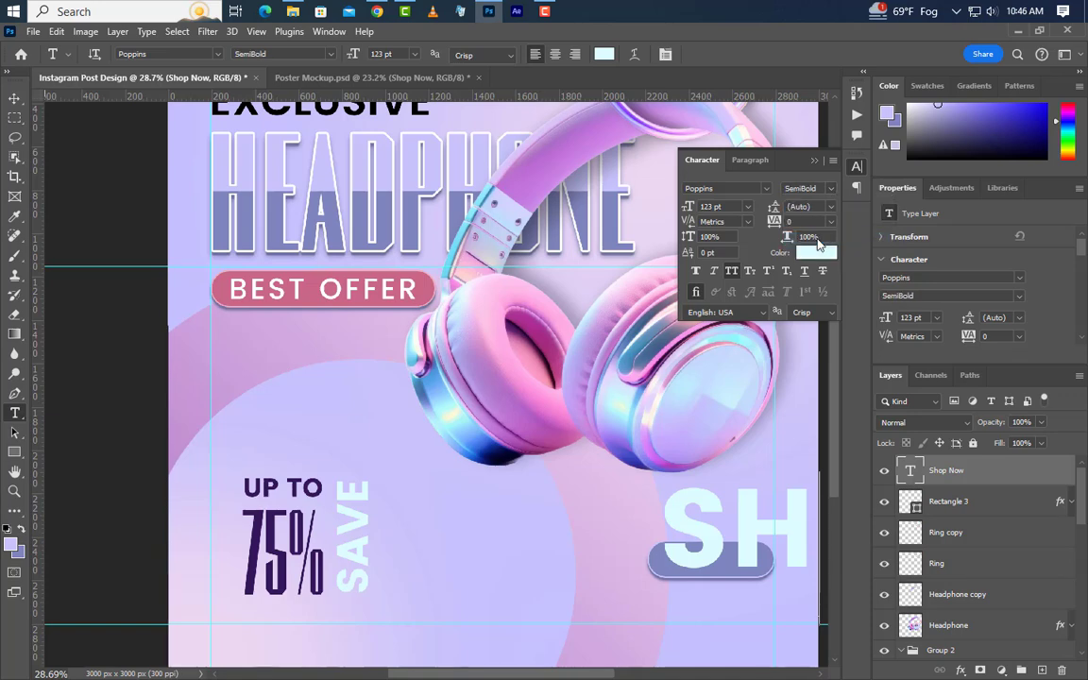
click(818, 255)
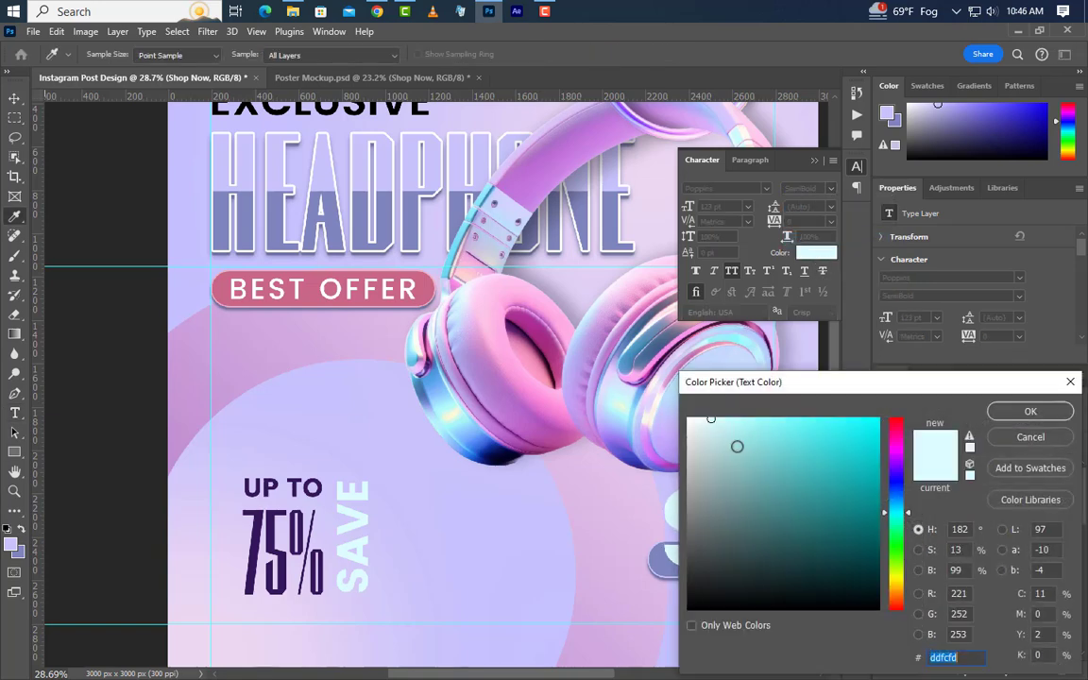
drag(736, 447, 688, 419)
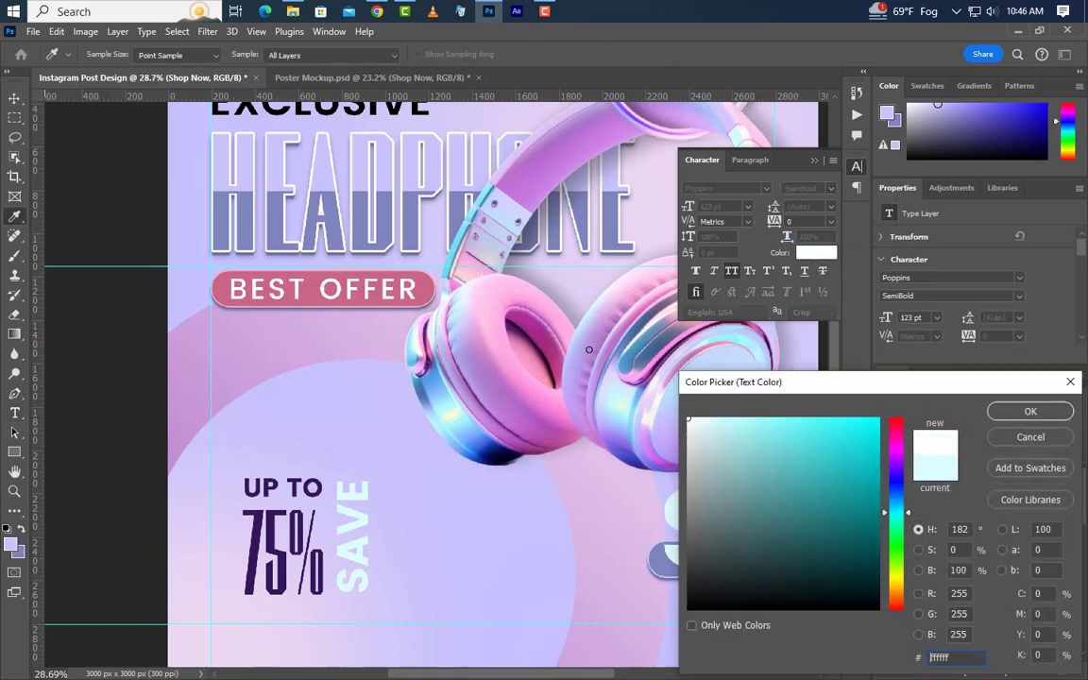
click(1029, 412)
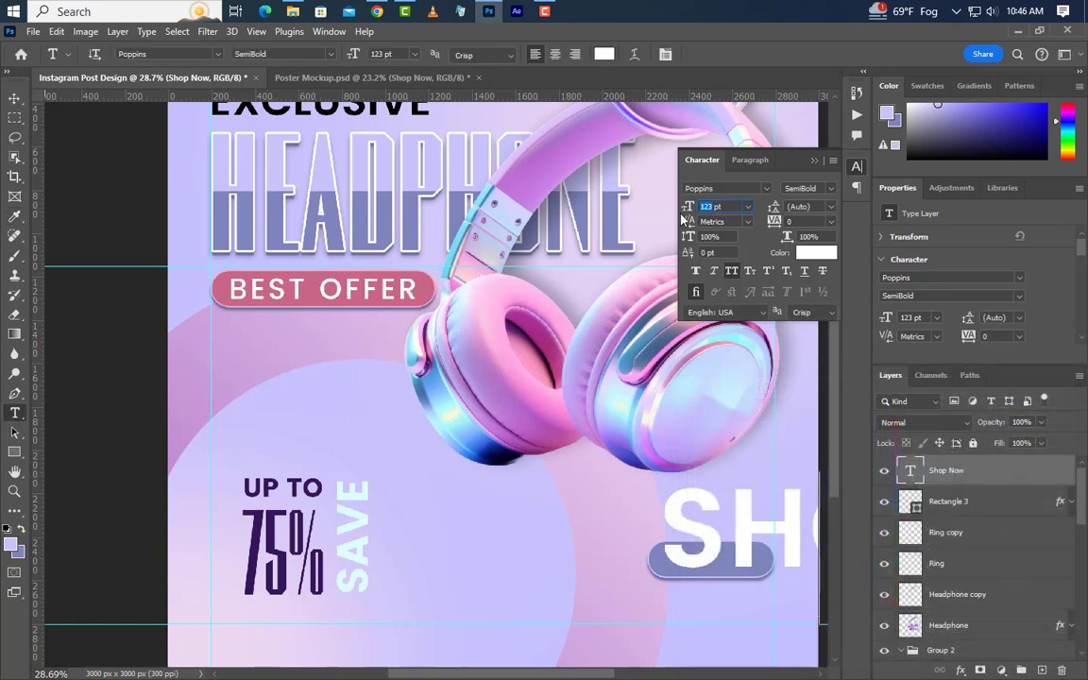
text(18.5)
key(Return)
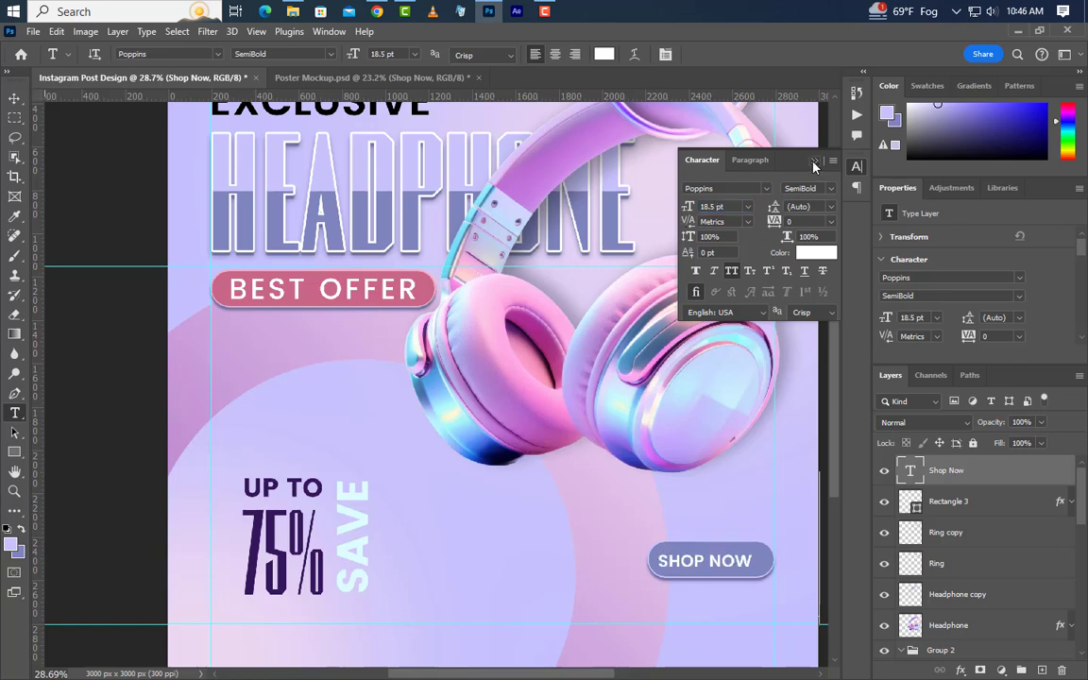
click(815, 161)
Center the SHOP NOW text horizontally and vertically within the rounded rectangle, and clear the selection
ctrl+click(913, 506)
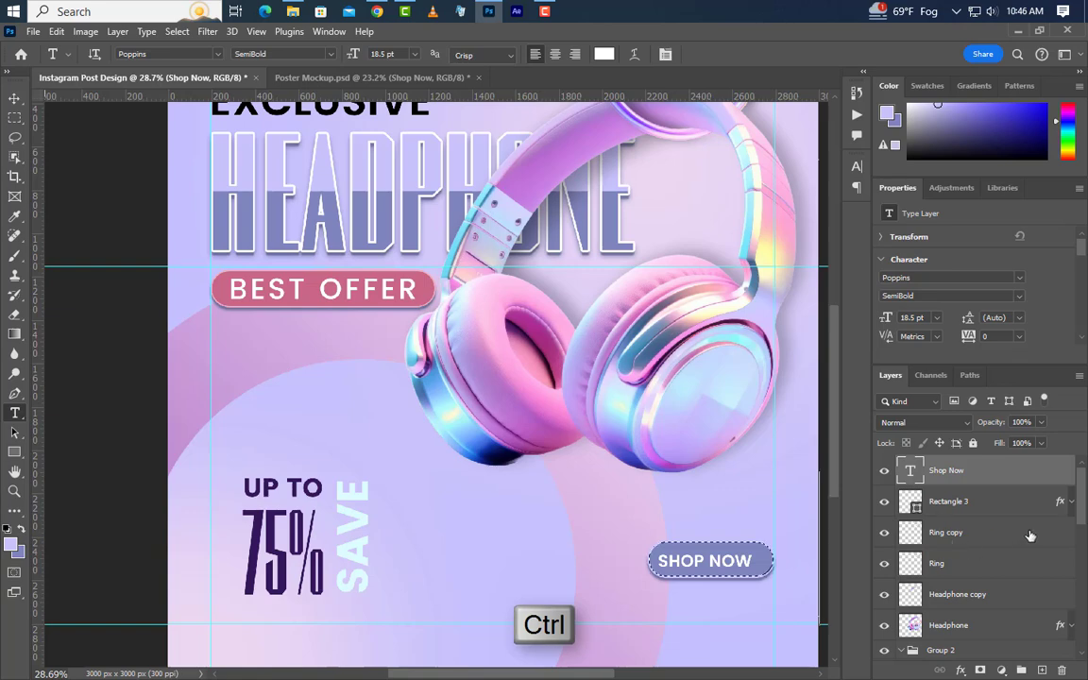
click(14, 94)
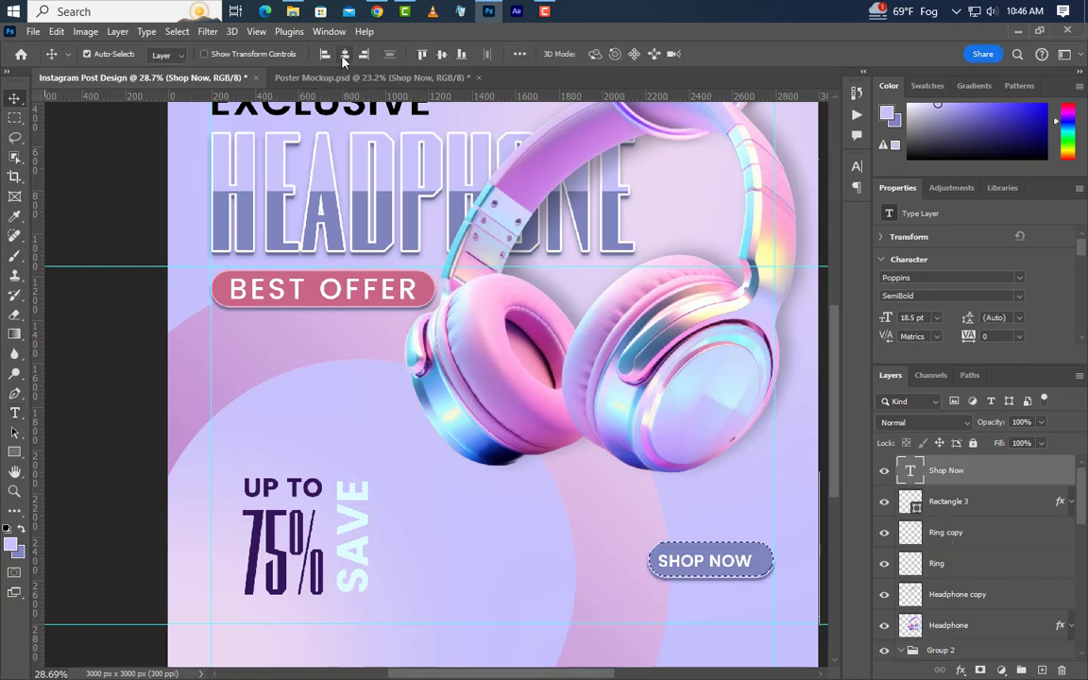
click(344, 54)
click(441, 54)
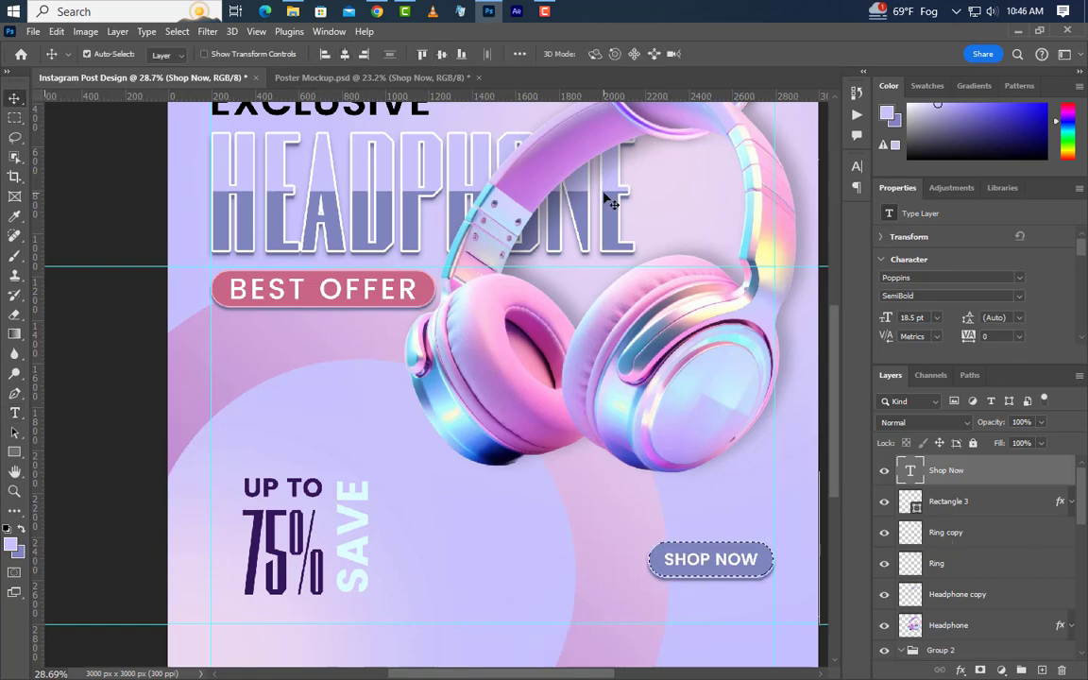
key(ctrl+d)
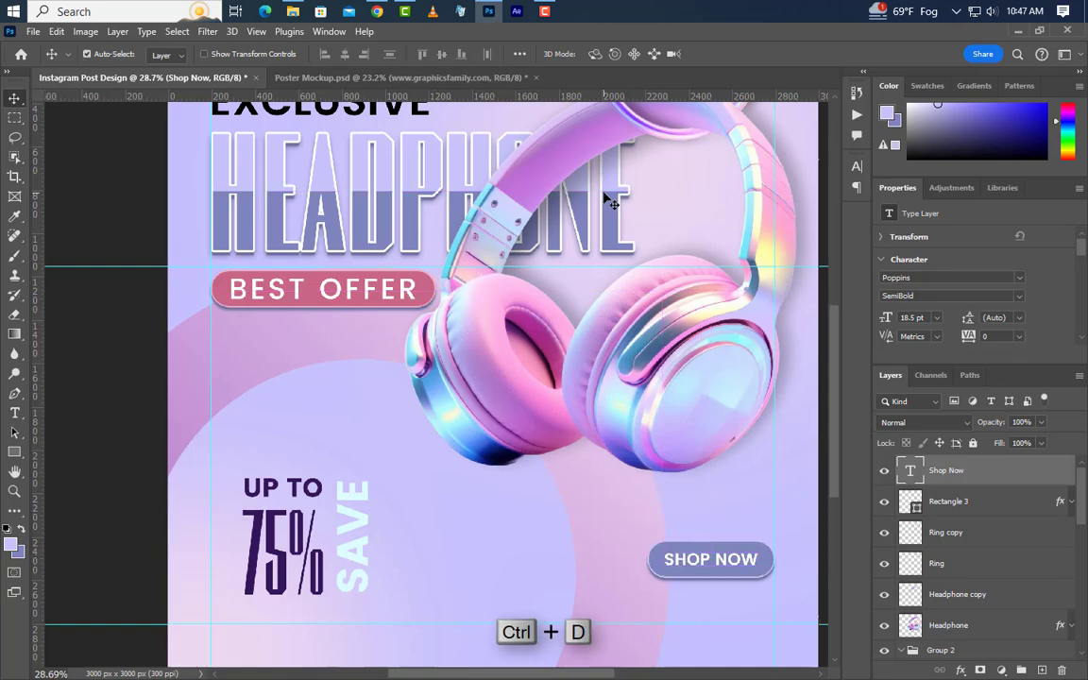
click(14, 413)
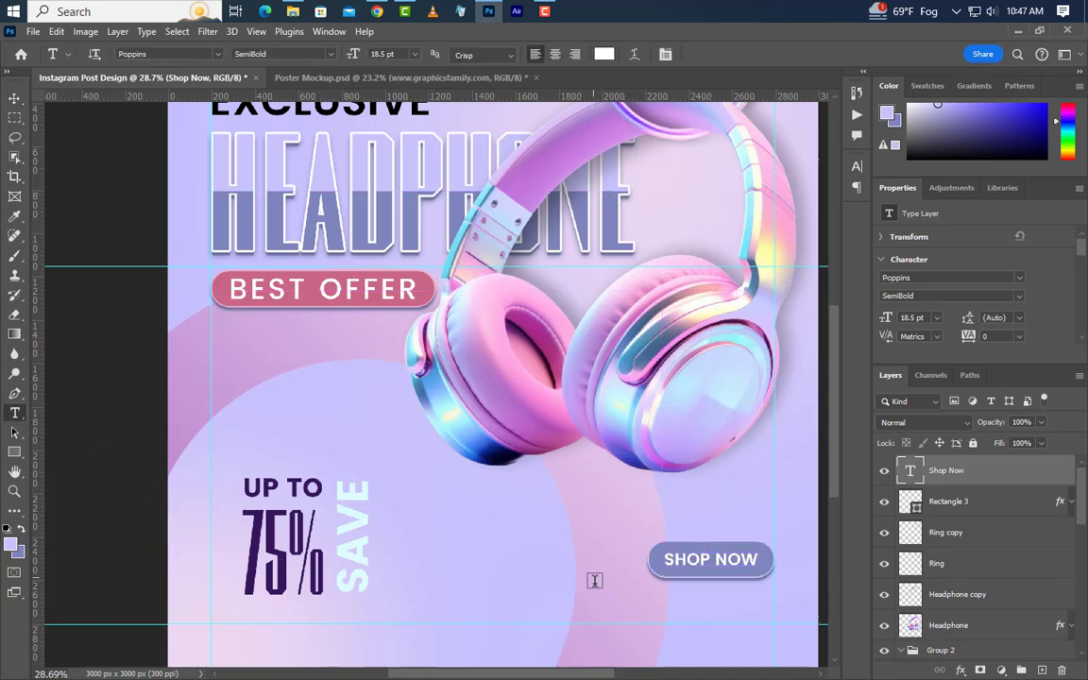
click(707, 615)
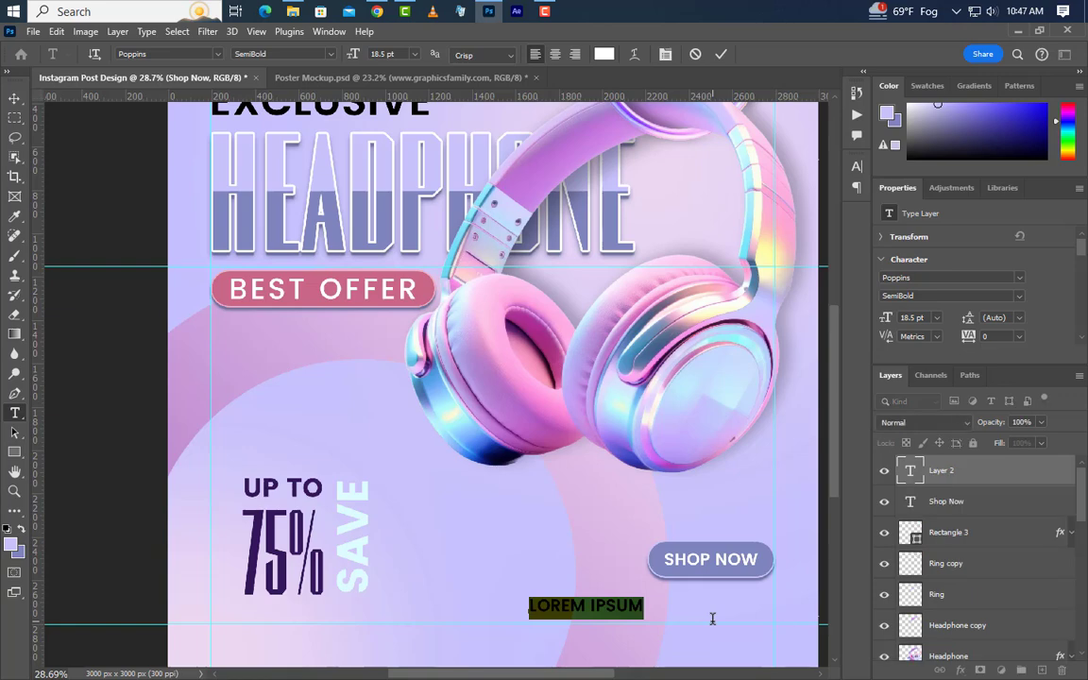
text(ww)
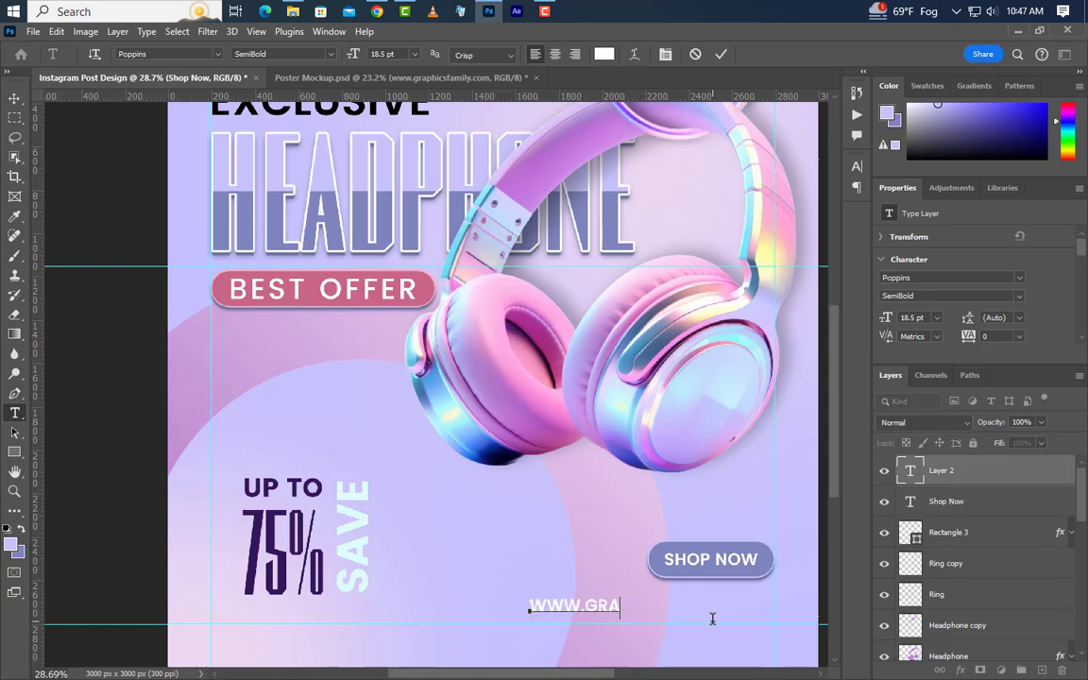
text(w.graphicsfamil)
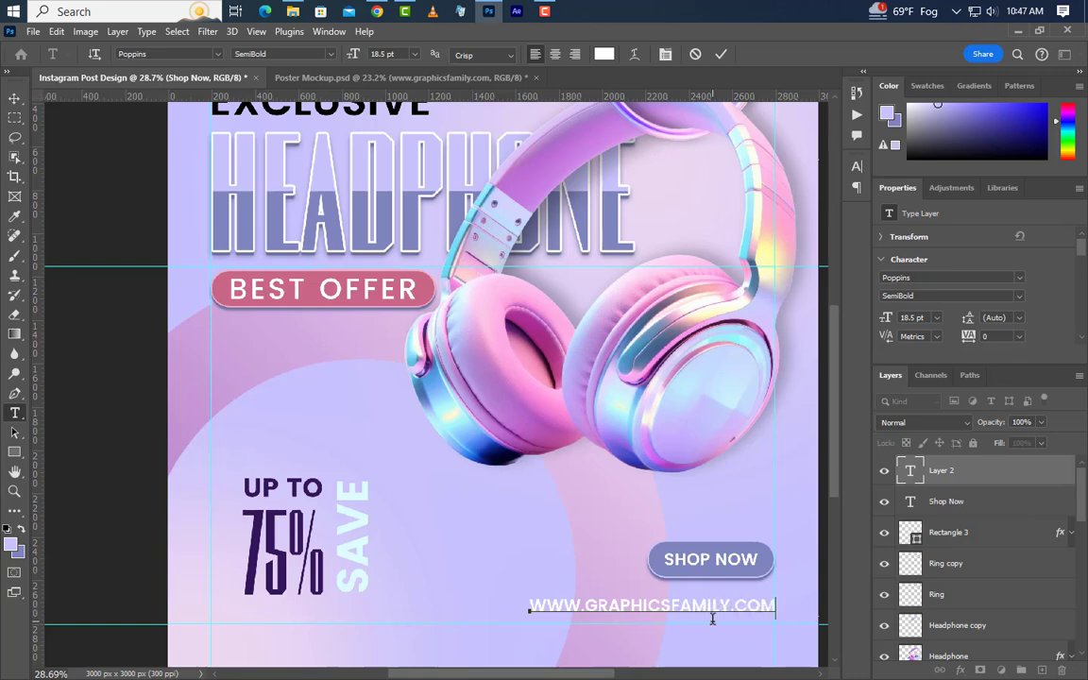
click(722, 55)
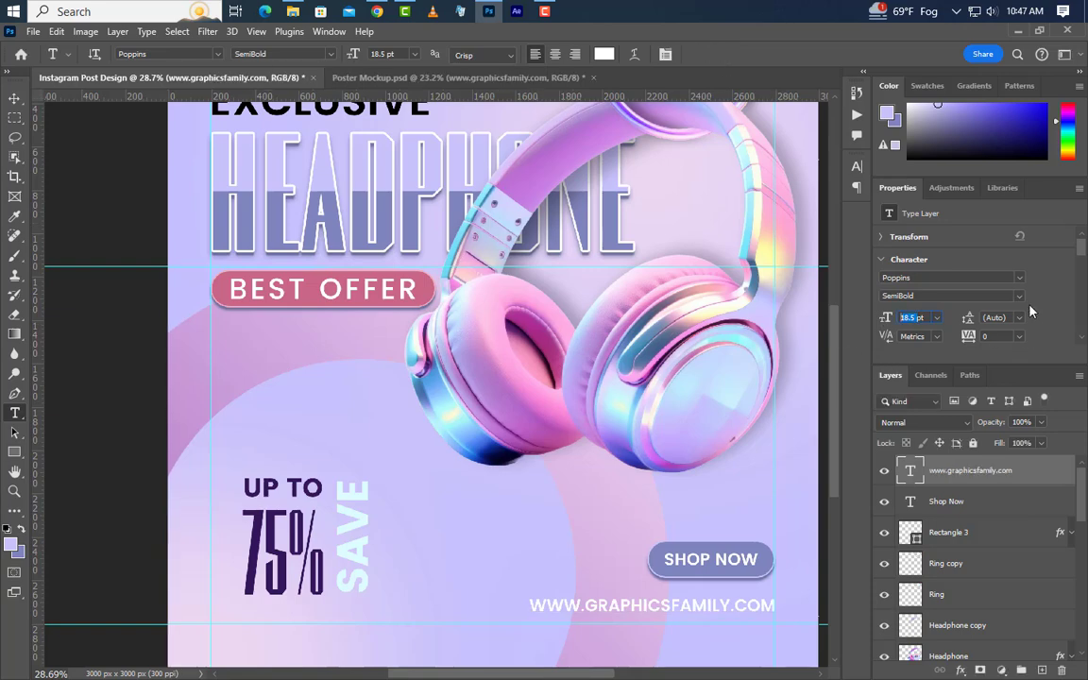
Set the website address text to Poppins Medium and turn off All Caps
click(949, 296)
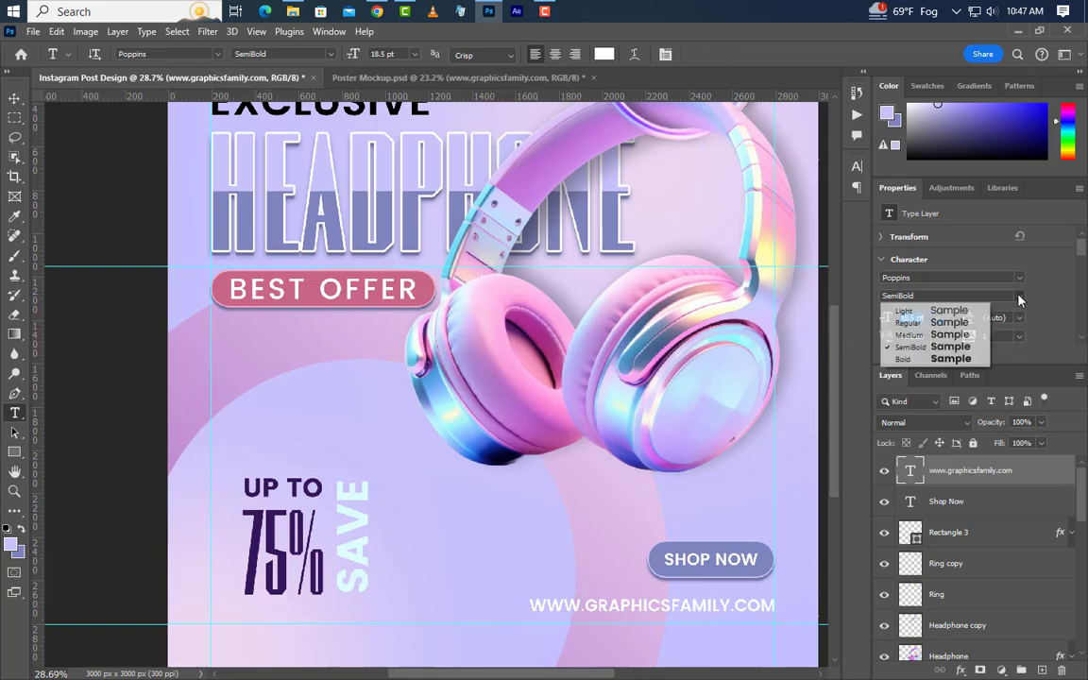
click(914, 336)
click(856, 166)
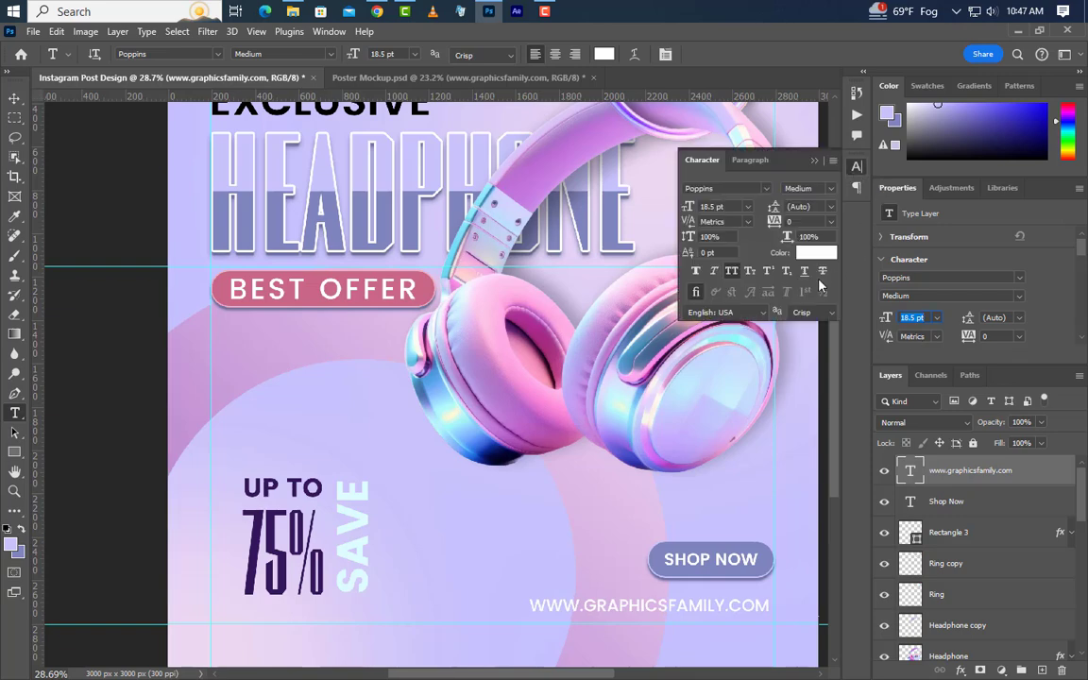
click(732, 271)
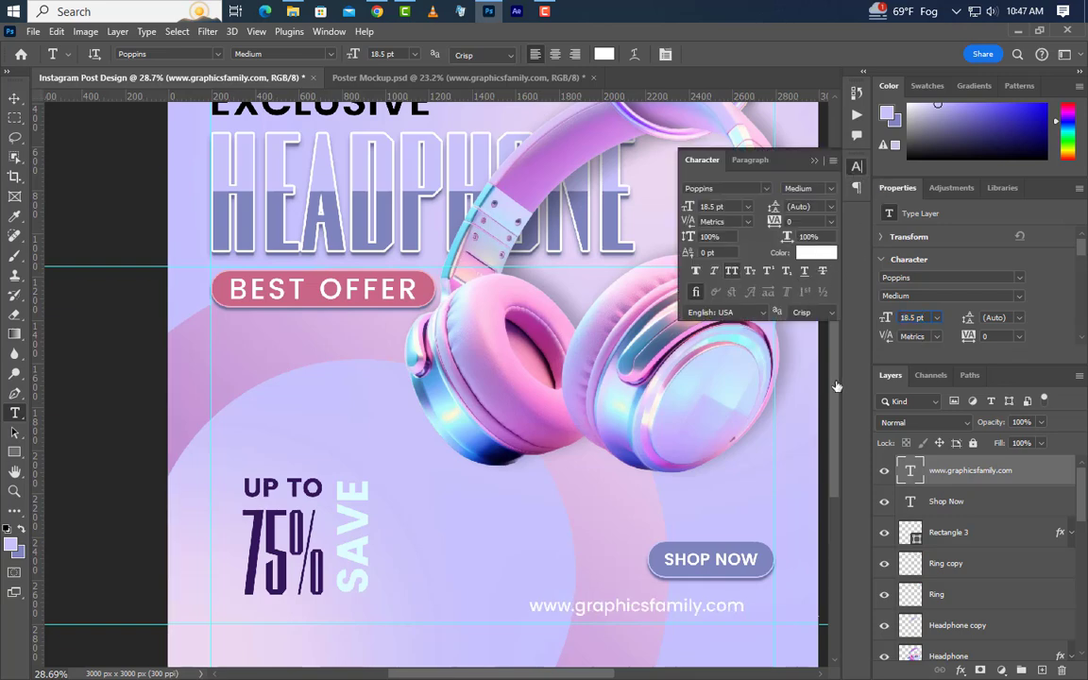
Color the website address black 000000 and move it under the SHOP NOW button, ending at the right vertical guide
click(816, 252)
text(000000)
click(1030, 411)
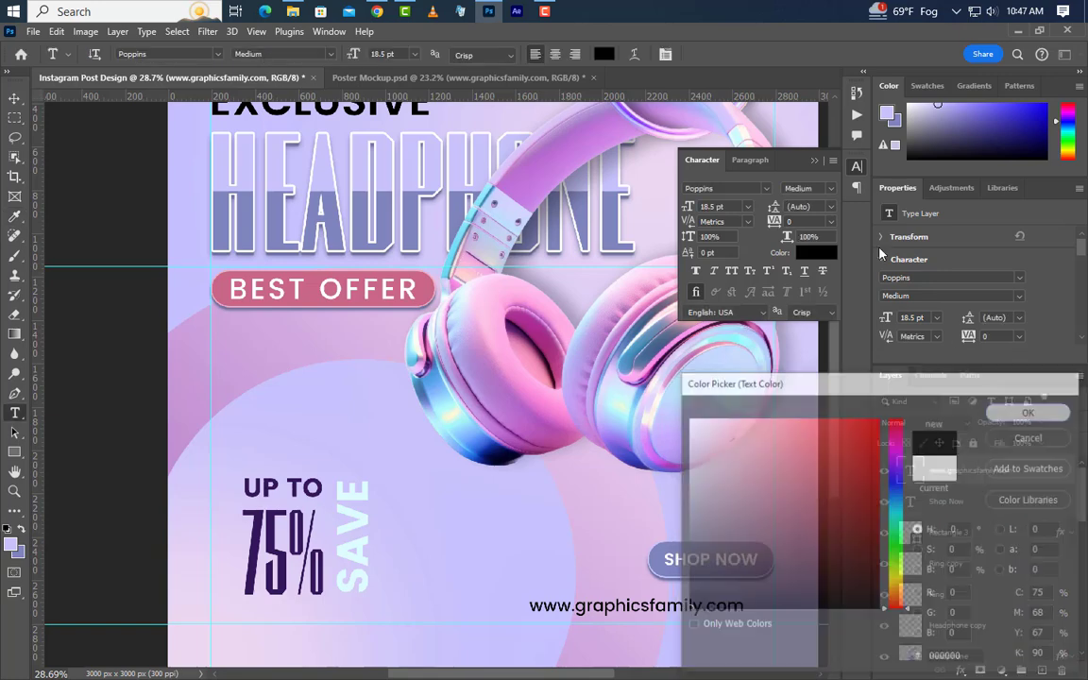
click(815, 160)
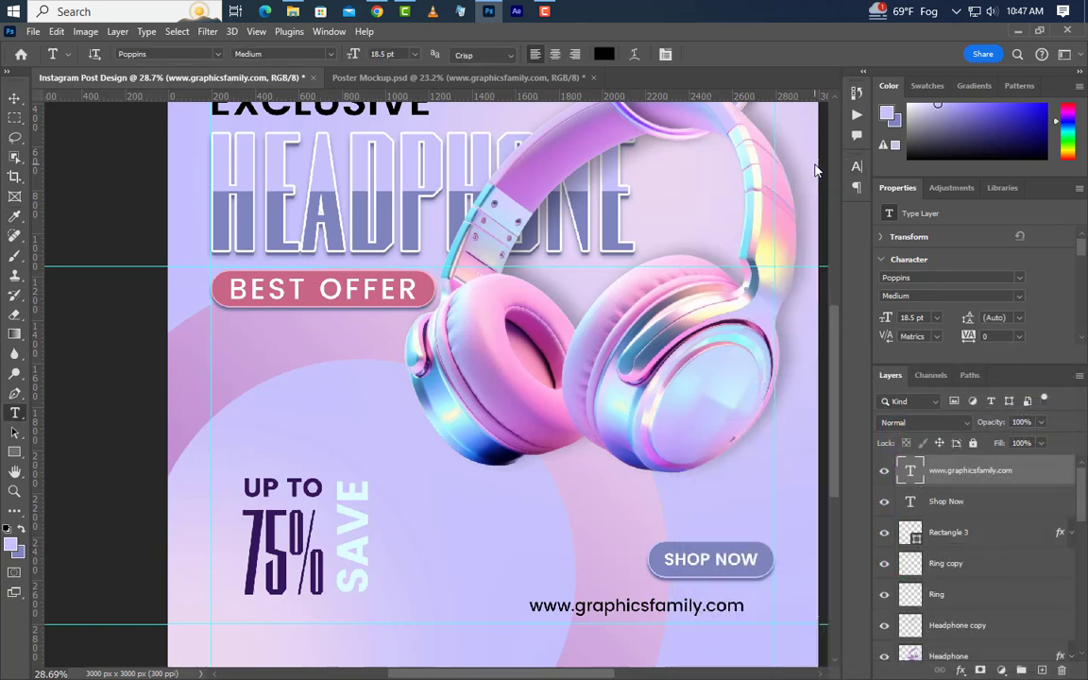
click(14, 97)
drag(713, 599, 744, 610)
Group the Shop Now text layer with Rectangle 3
click(988, 510)
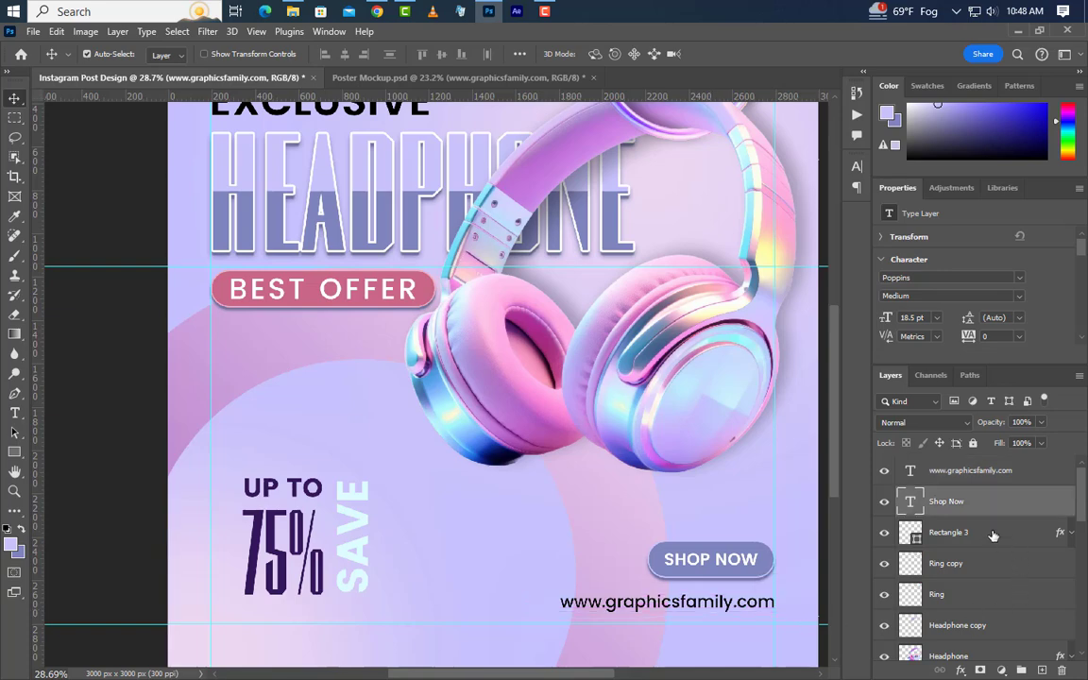
shift+click(993, 535)
key(ctrl+g)
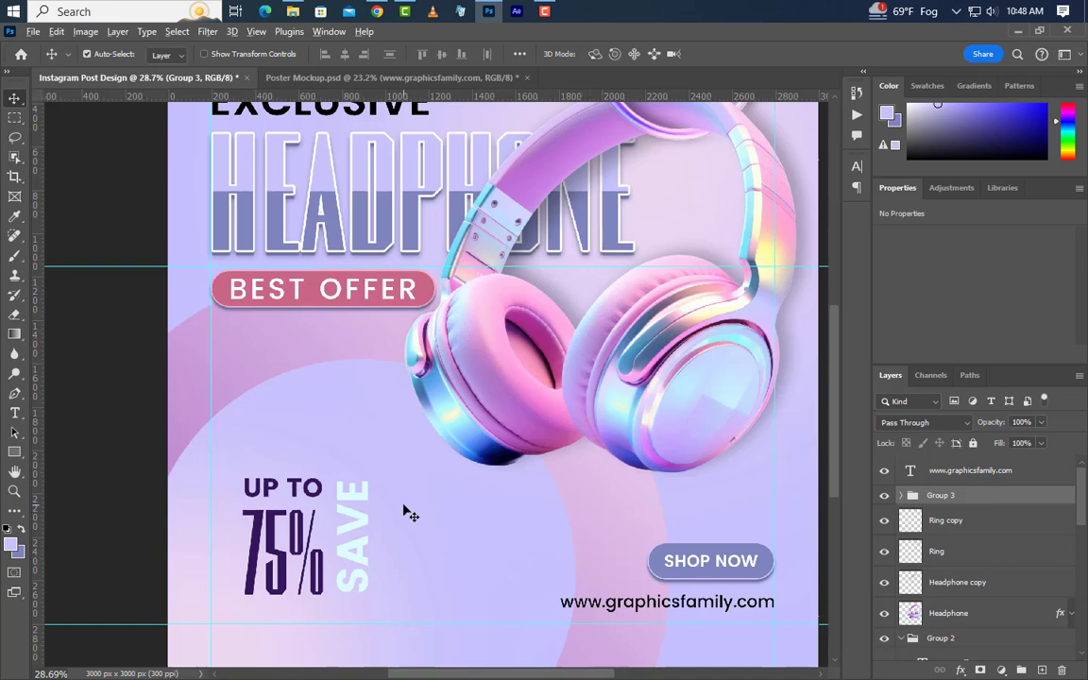
Draw a circle of about 341 px on a new layer between the SAVE text and the SHOP NOW button
scroll(409, 511, down, 1)
scroll(408, 513, down, 2)
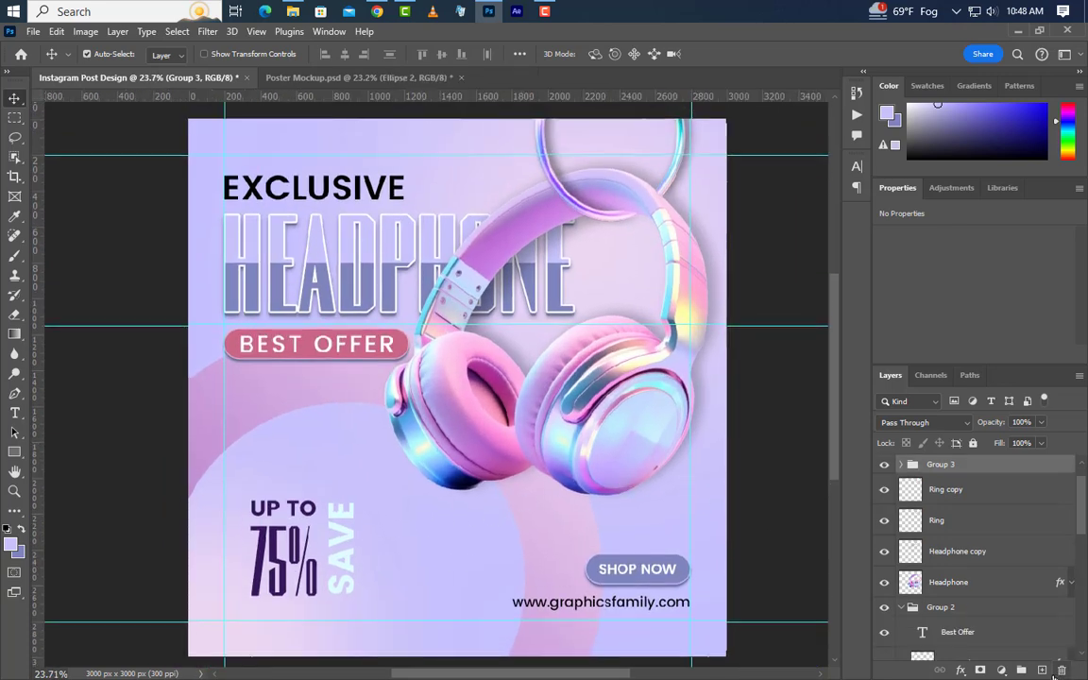
click(1041, 670)
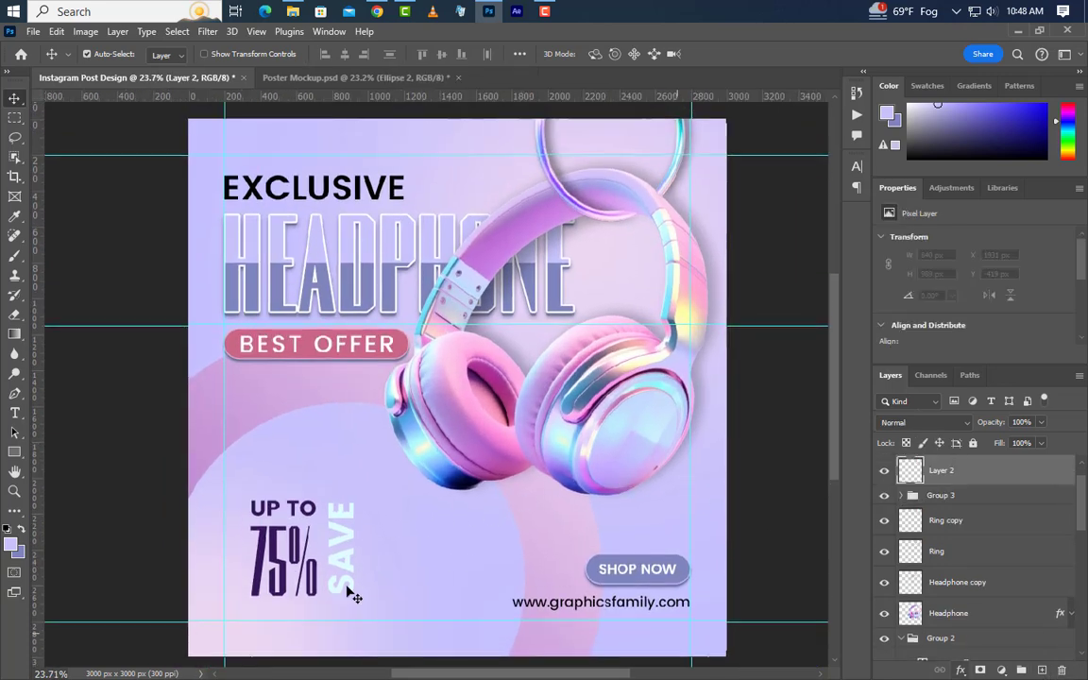
right_click(13, 457)
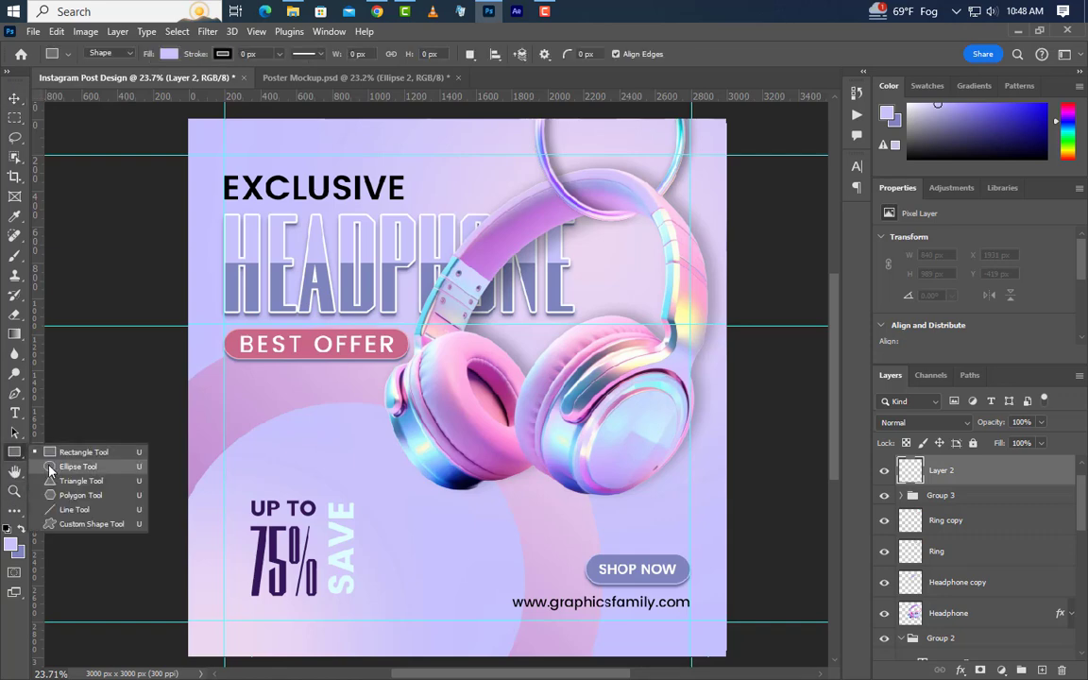
click(66, 421)
drag(404, 544, 466, 604)
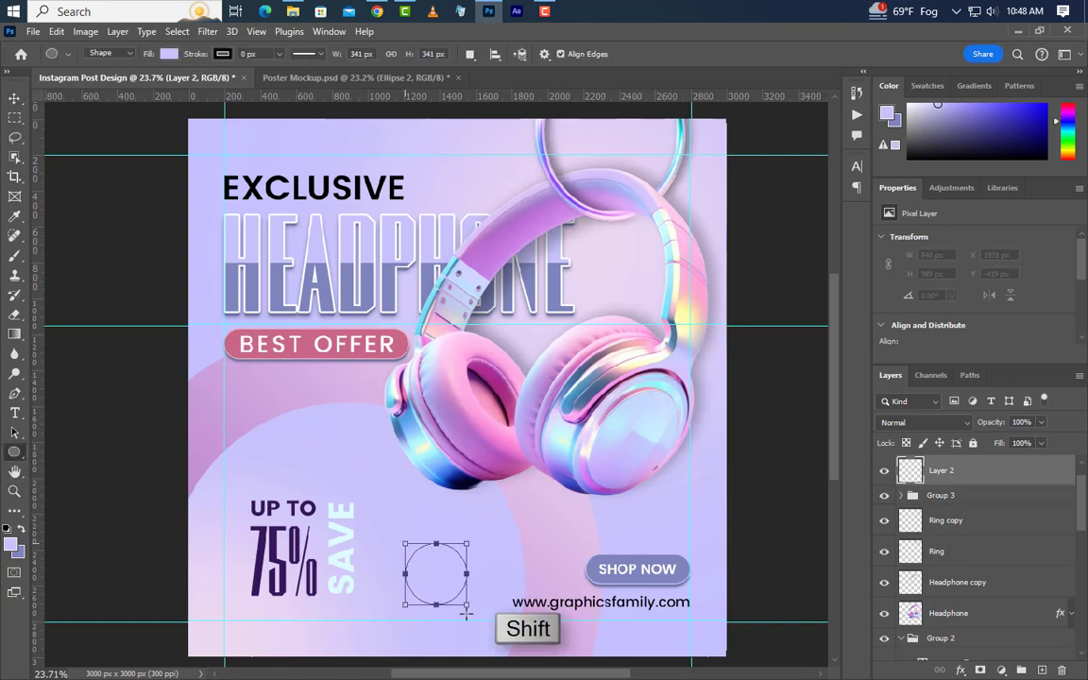
Give the circle a linear gradient overlay from a39ae9 to ffffff at 45°, and move it slightly lower to about Y 2459 px
double_click(1002, 483)
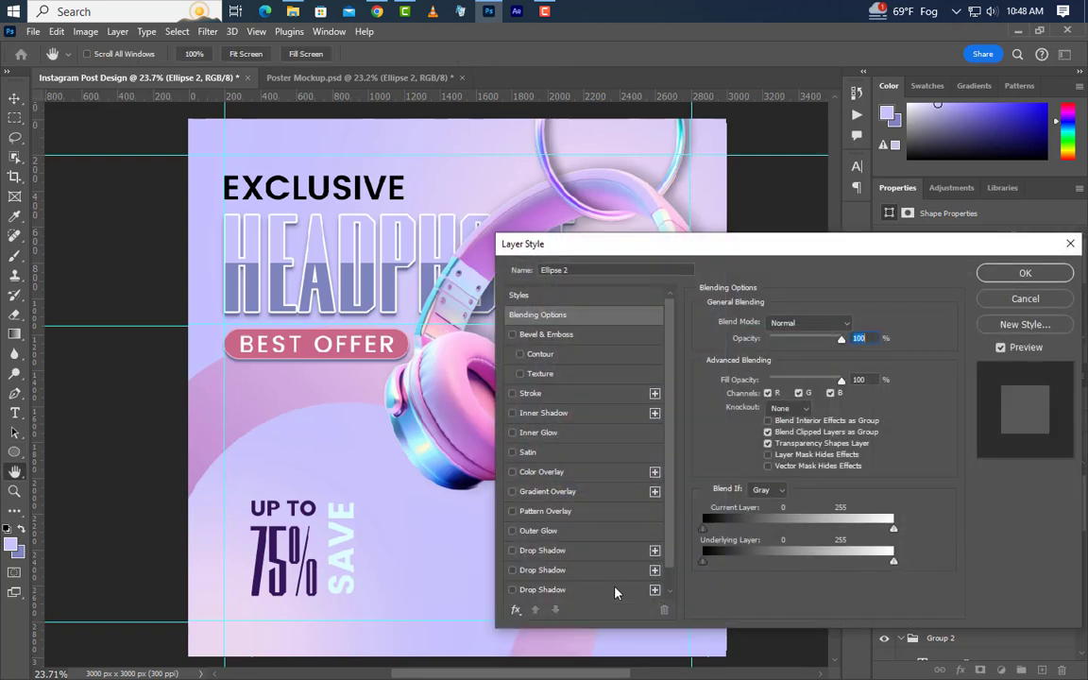
click(547, 491)
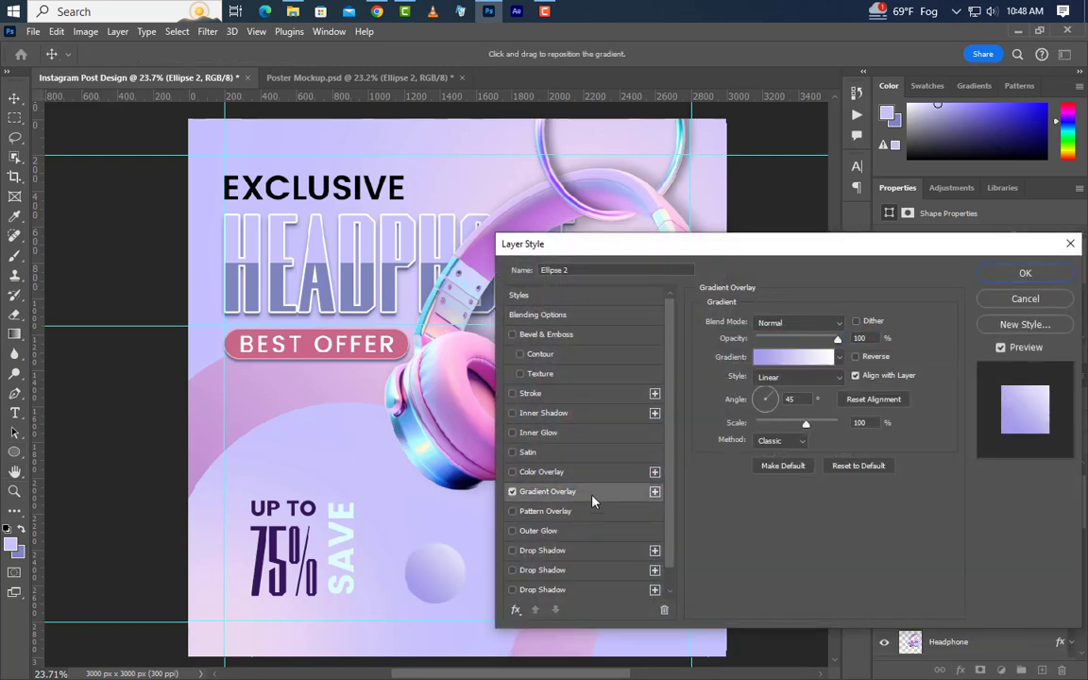
click(794, 357)
double_click(692, 569)
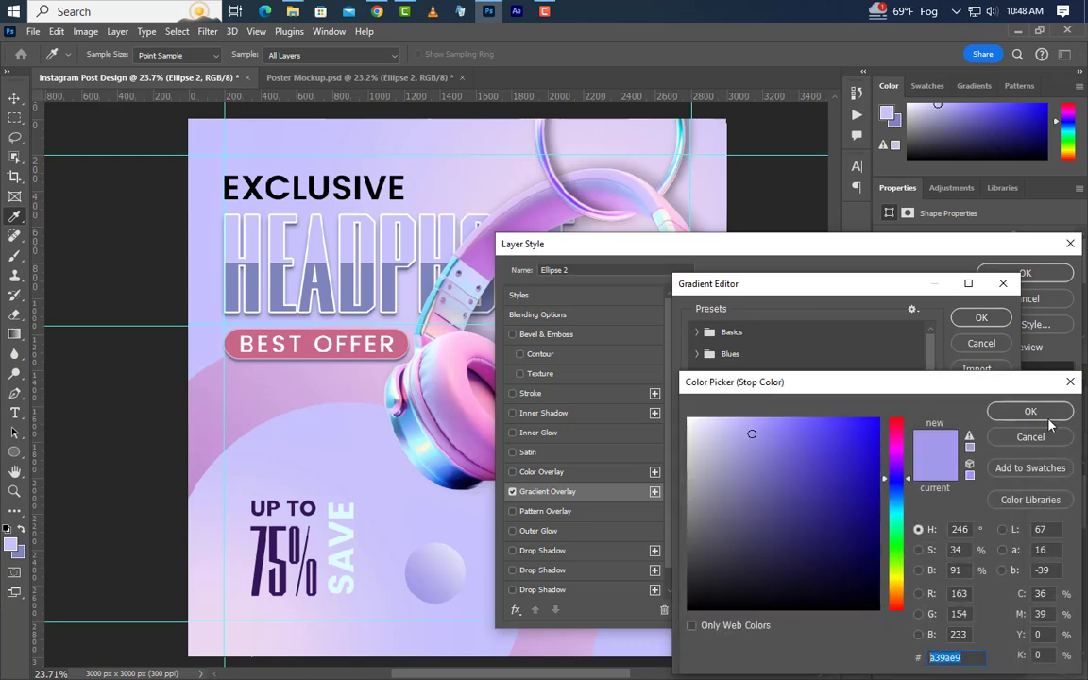
click(1037, 415)
double_click(998, 567)
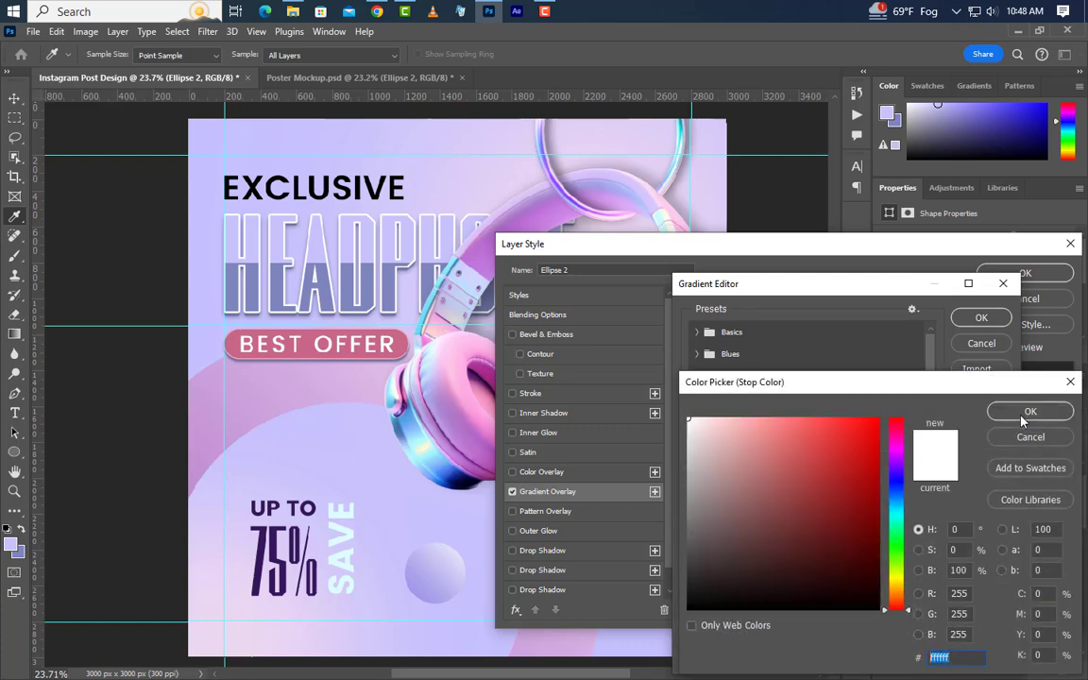
click(1022, 416)
click(980, 319)
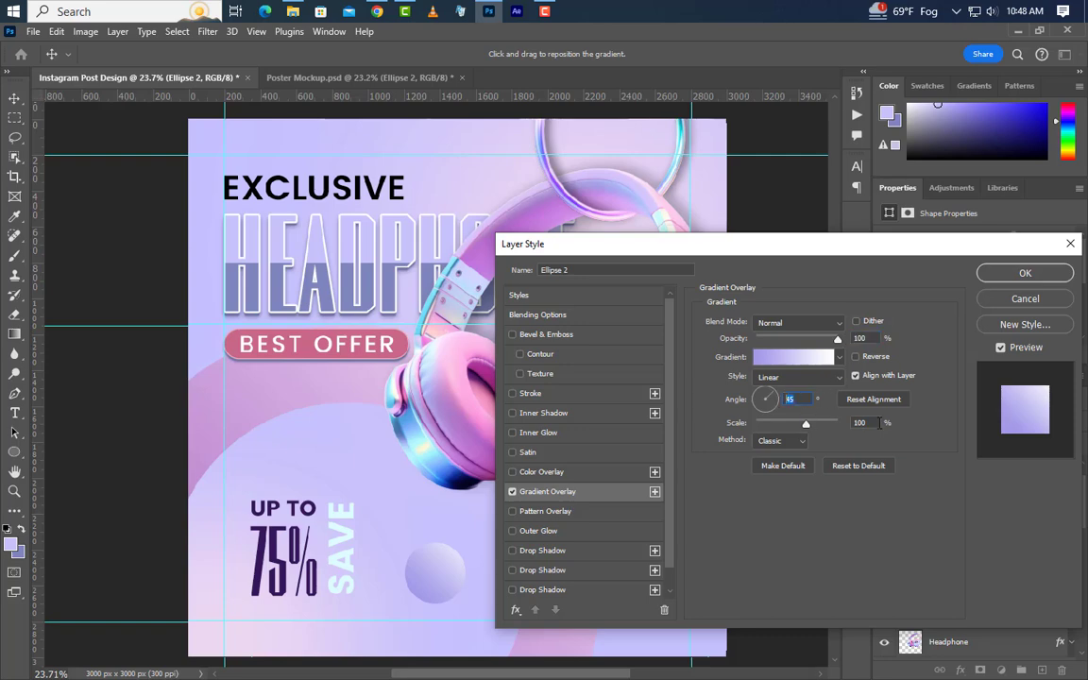
click(1028, 275)
click(13, 100)
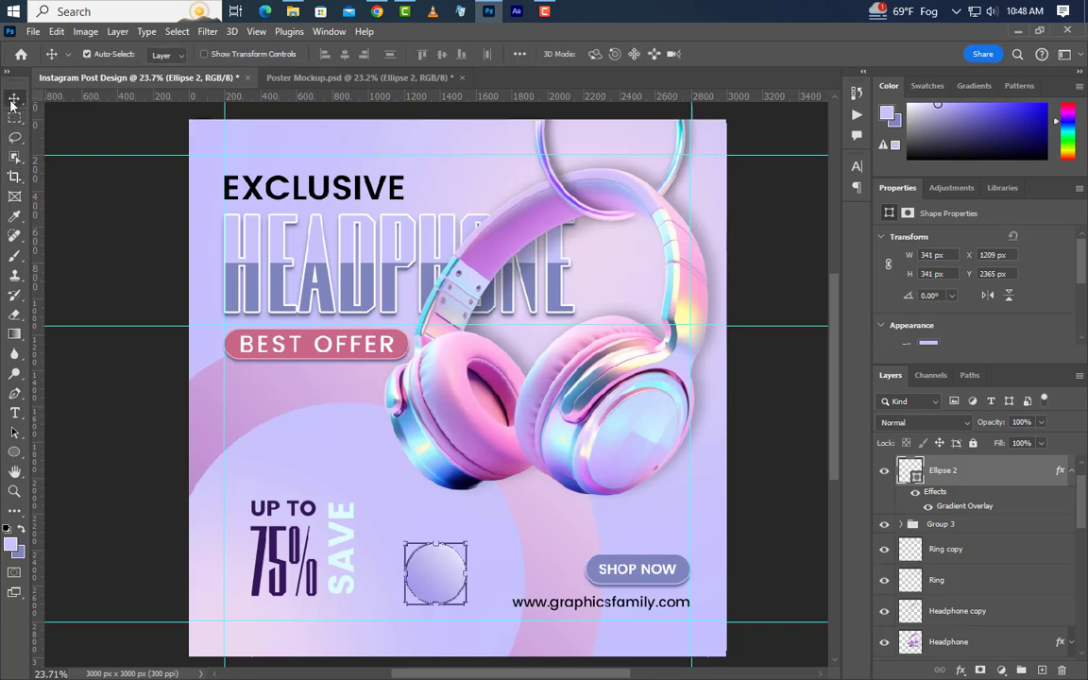
drag(435, 580, 441, 606)
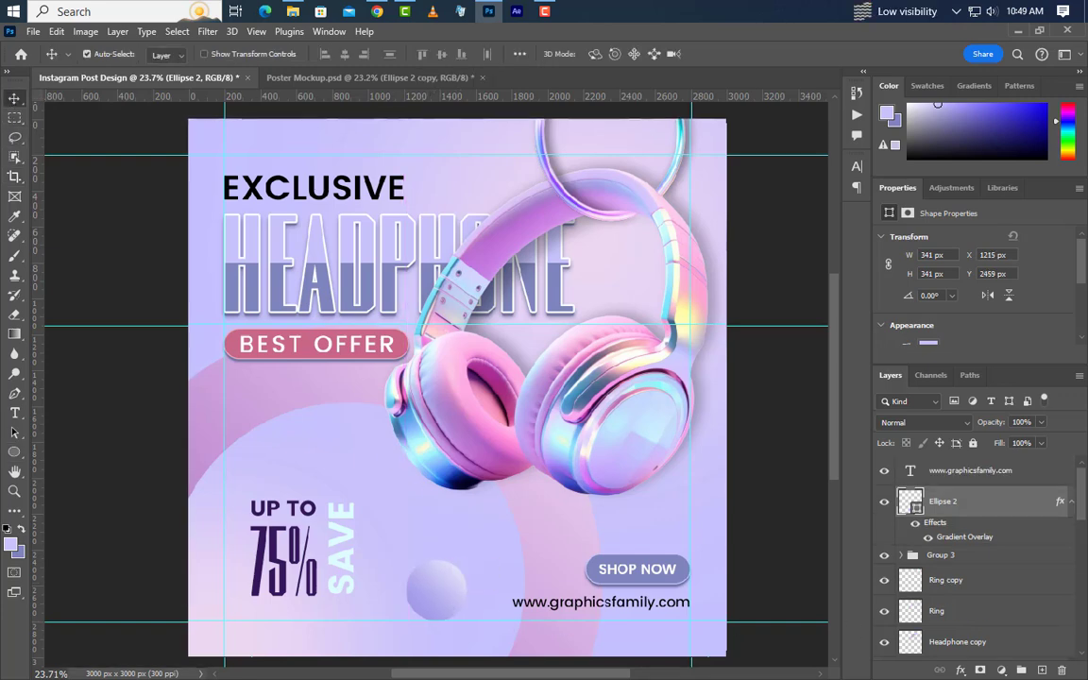
Duplicate the circle to the canvas's upper-left corner above EXCLUSIVE and resize the copy to 192 px
drag(1039, 511, 1041, 670)
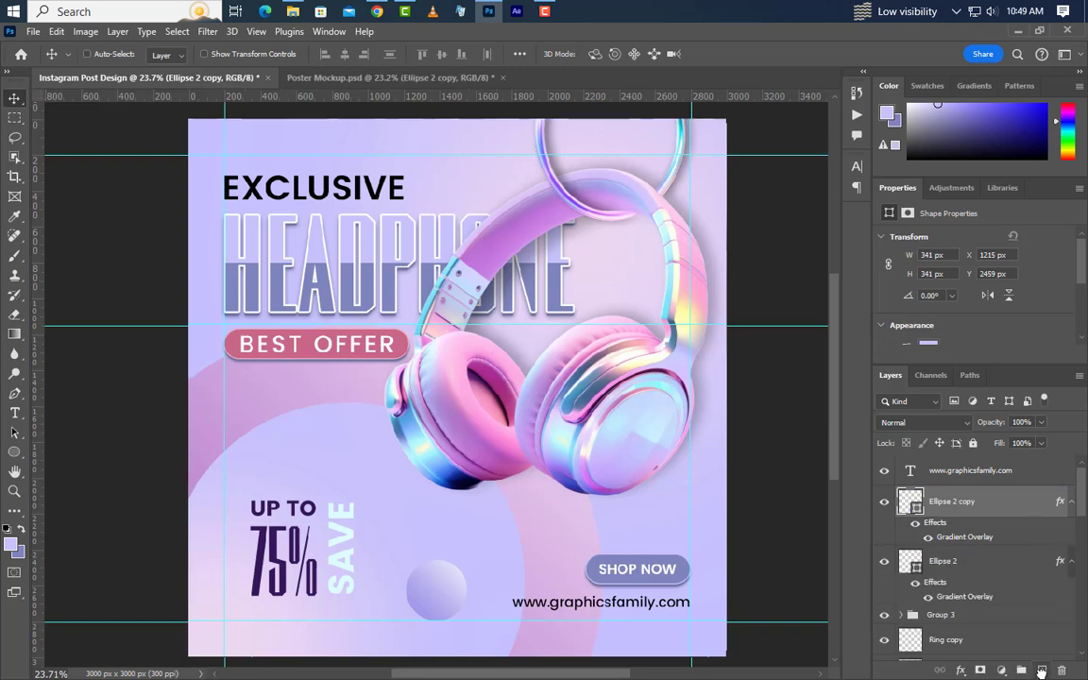
key(ctrl+t)
drag(460, 601, 233, 168)
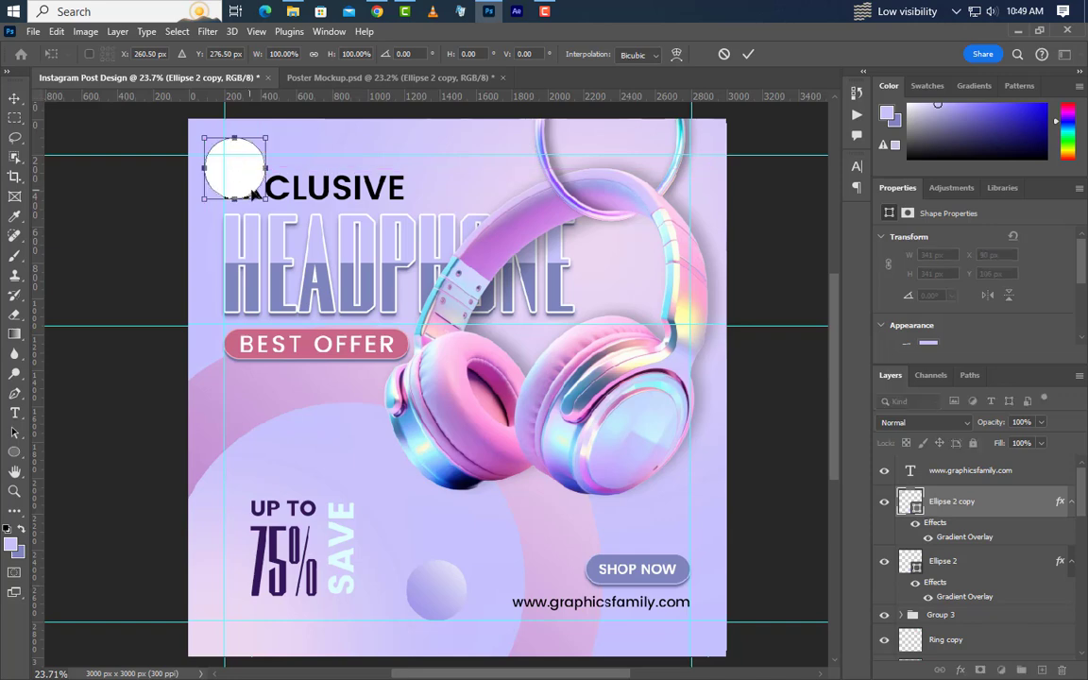
click(748, 54)
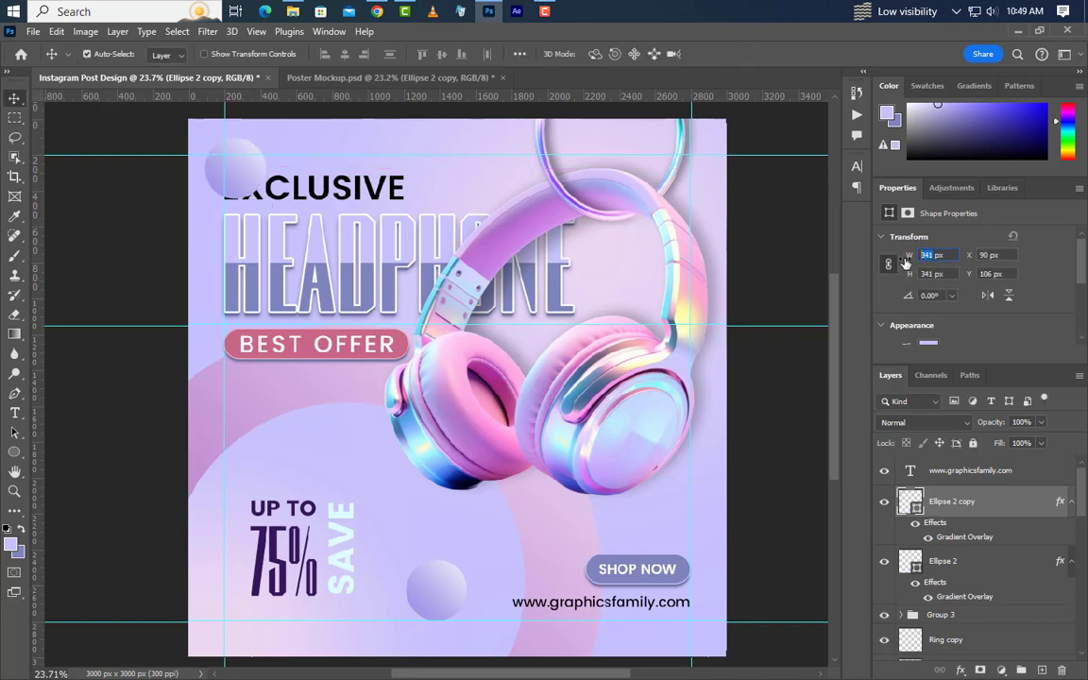
text(192)
key(Return)
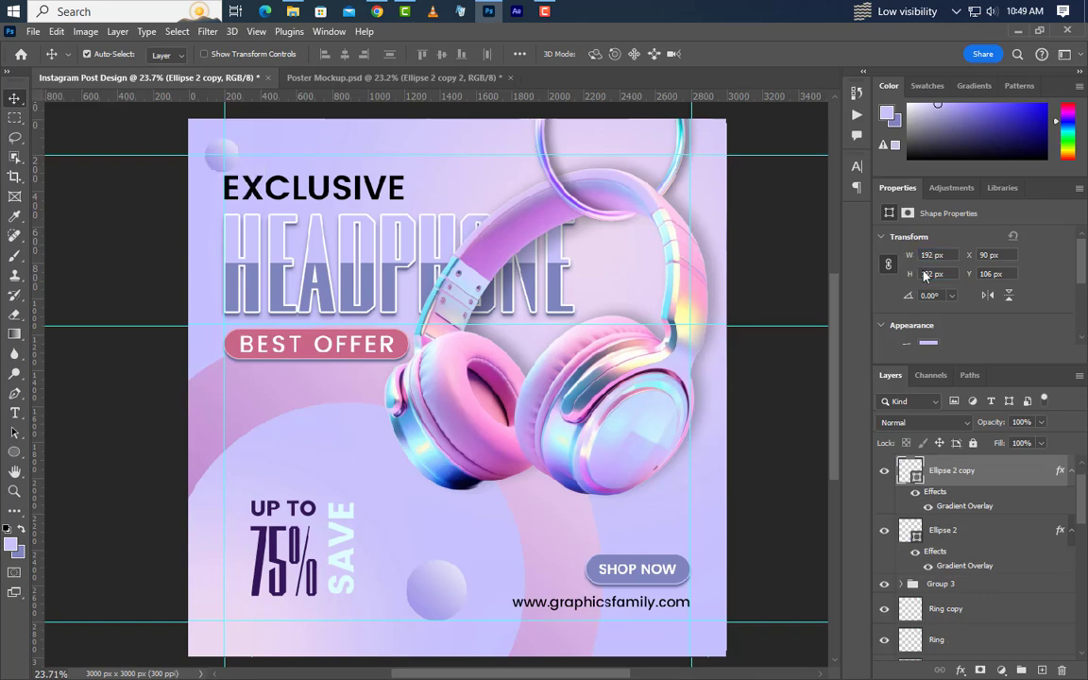
Duplicate the 192 px circle to the canvas's right edge beside the headband, at 255 px, with its layer directly below Headphone
drag(1030, 477, 1042, 670)
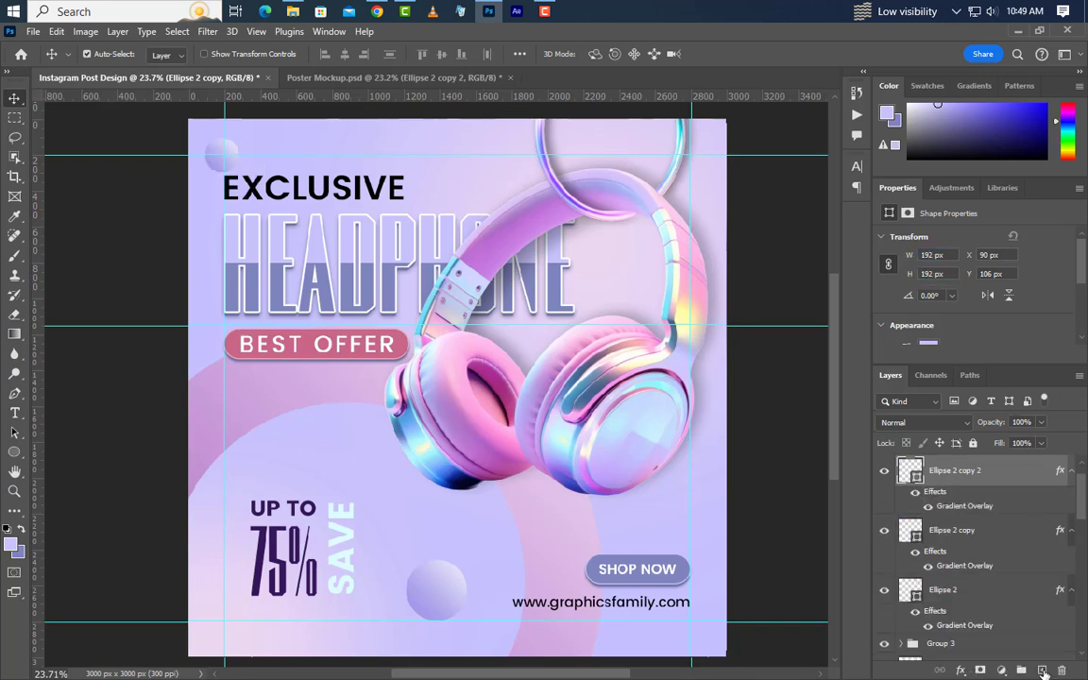
drag(232, 154, 733, 239)
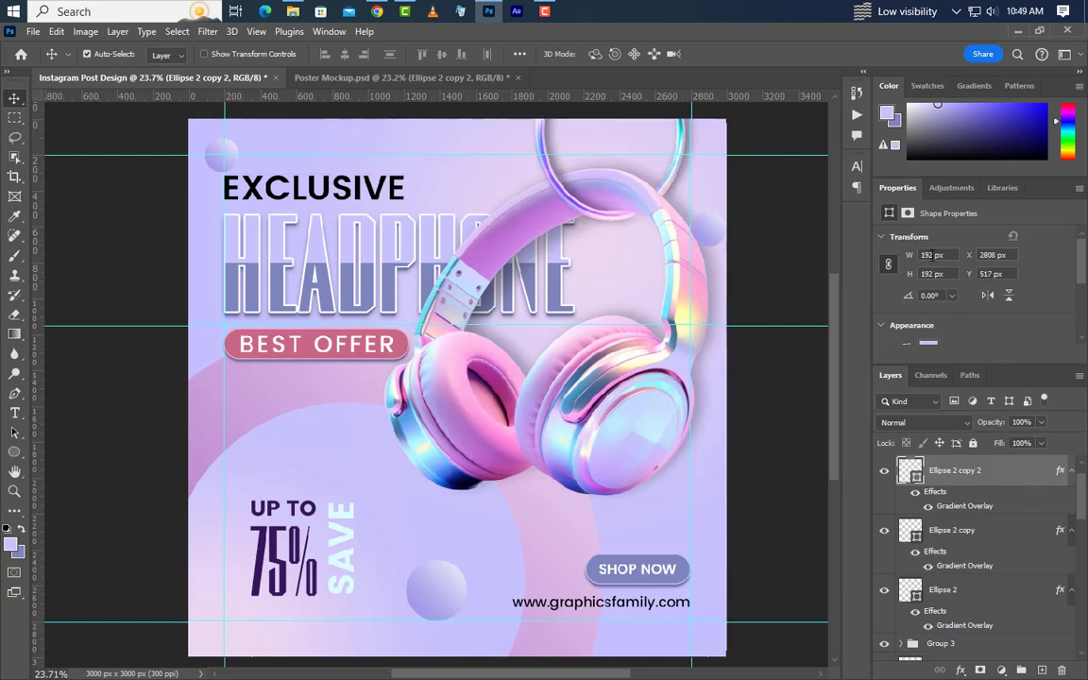
text(255)
key(Return)
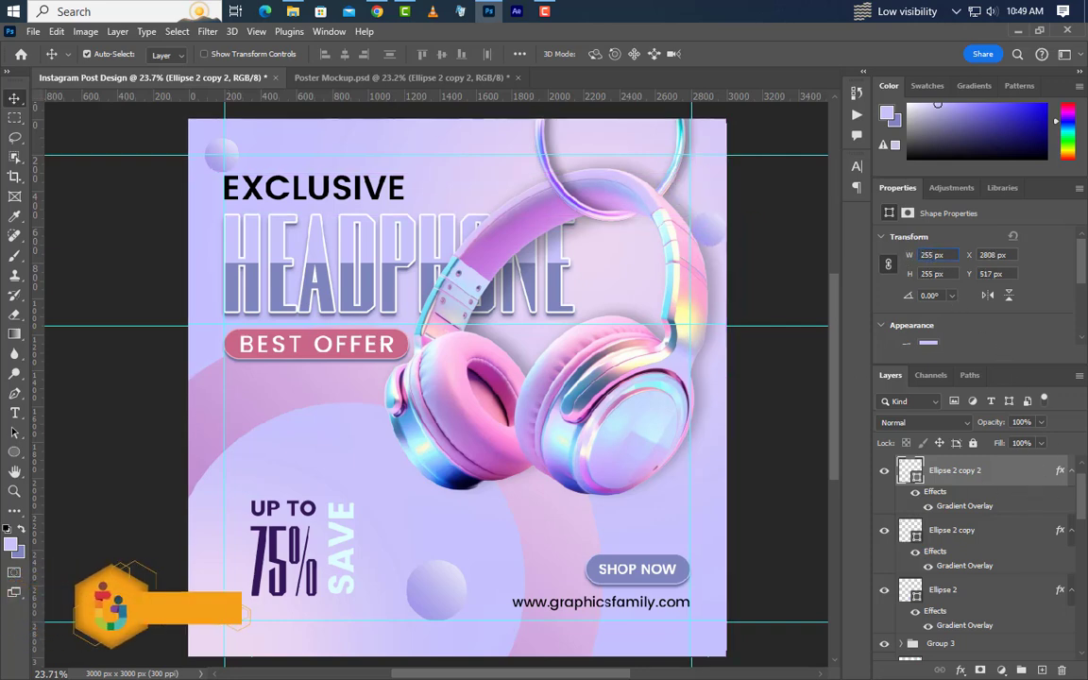
drag(992, 470, 1012, 494)
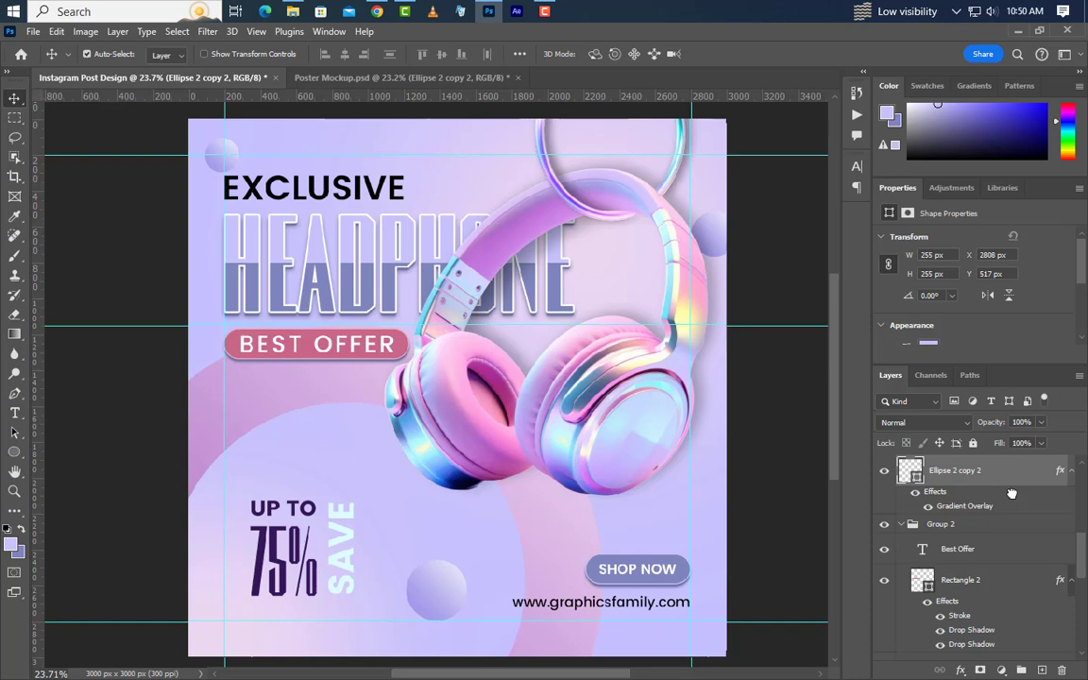
Duplicate the 255 px circle to just below the BEST OFFER box and resize the copy to 90 px
scroll(1011, 494, up, 3)
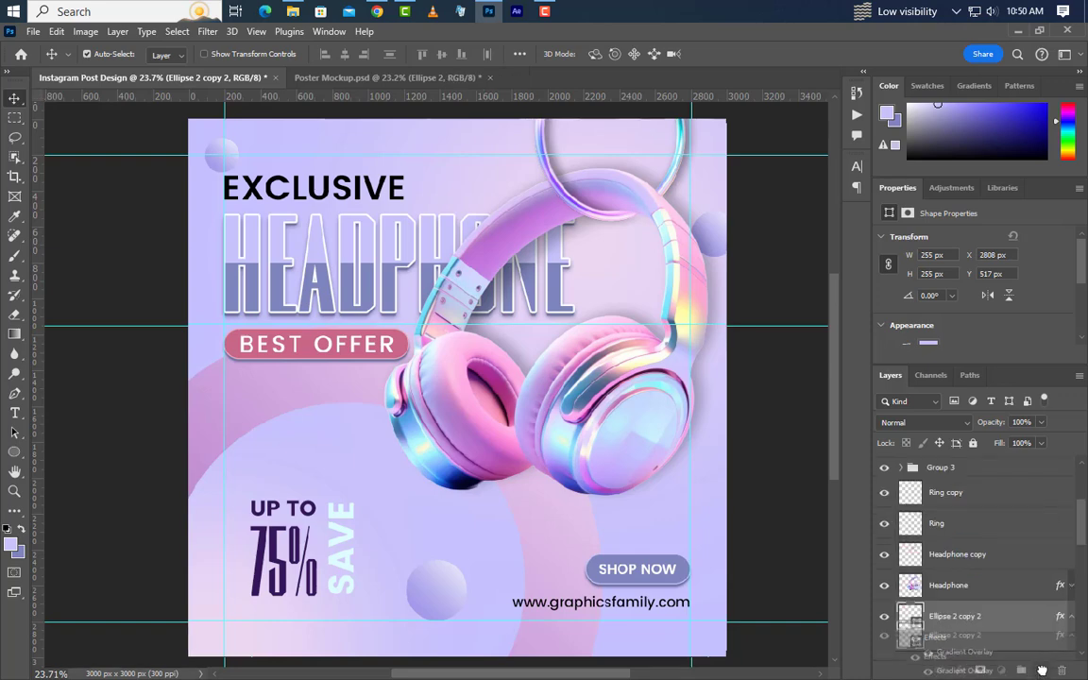
key(ctrl+j)
key(ctrl+t)
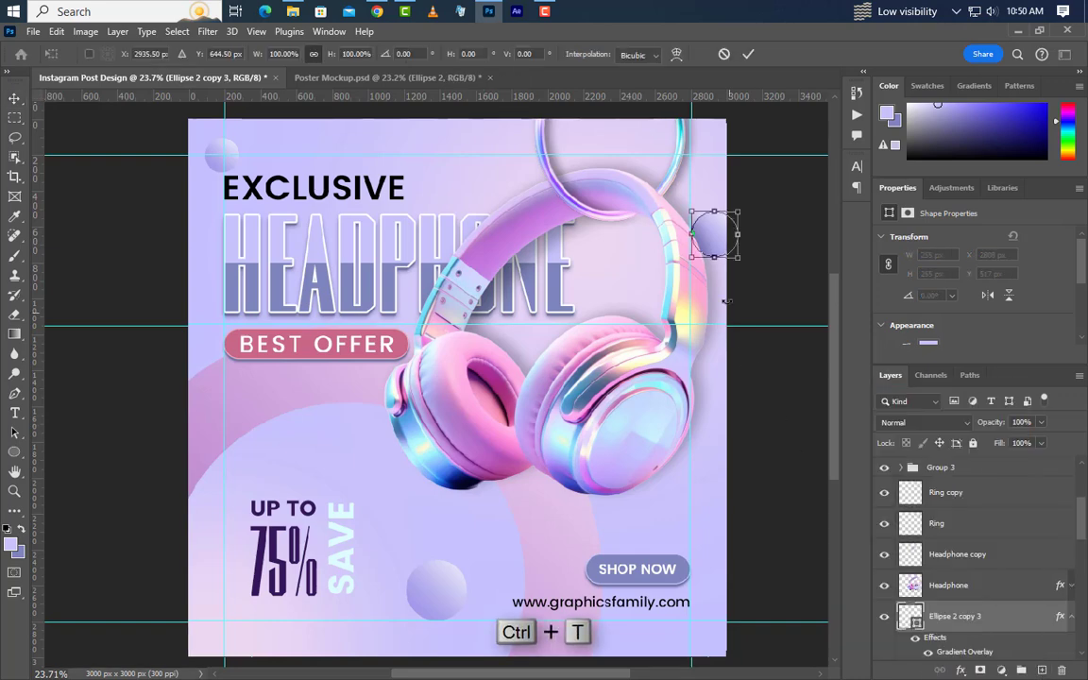
drag(712, 234, 312, 408)
click(748, 54)
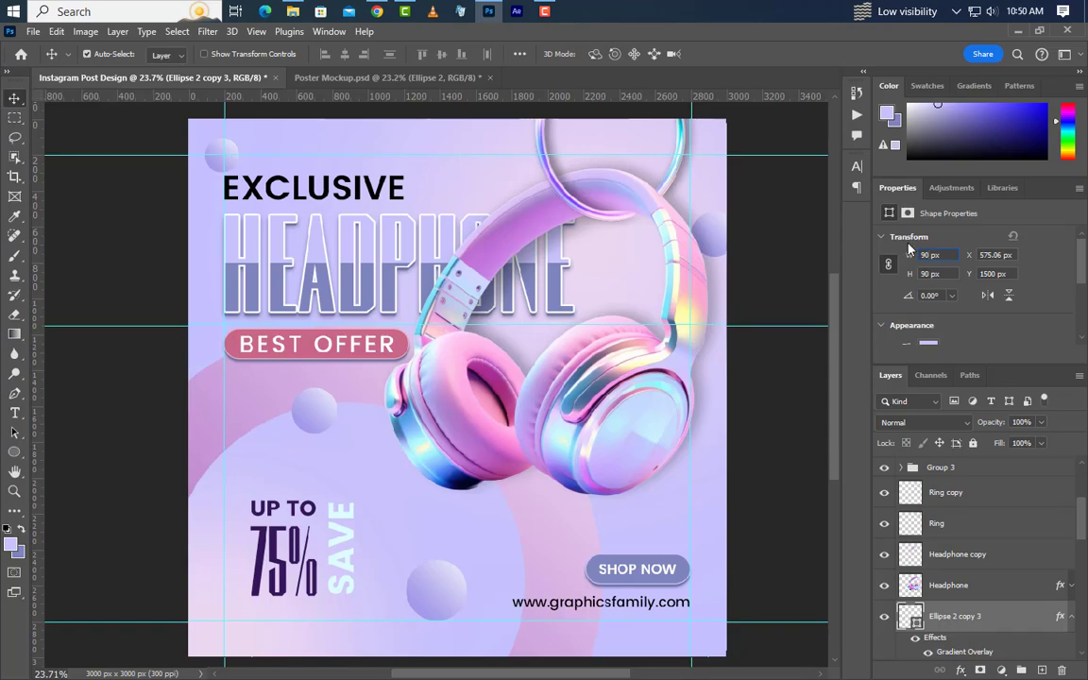
key(Return)
drag(302, 394, 311, 403)
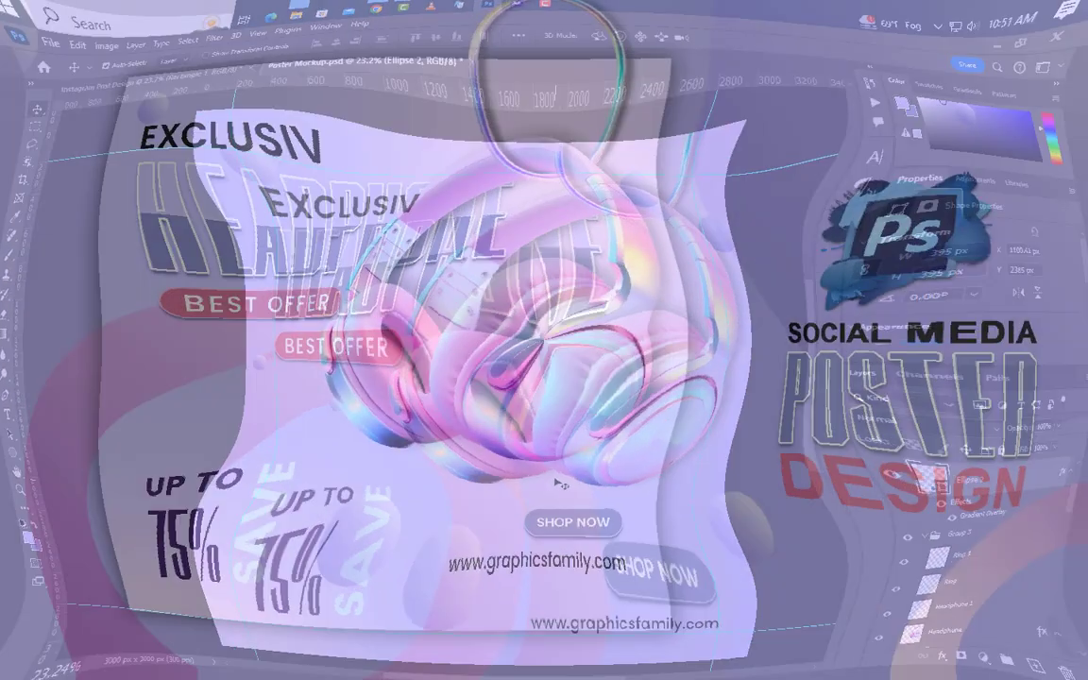